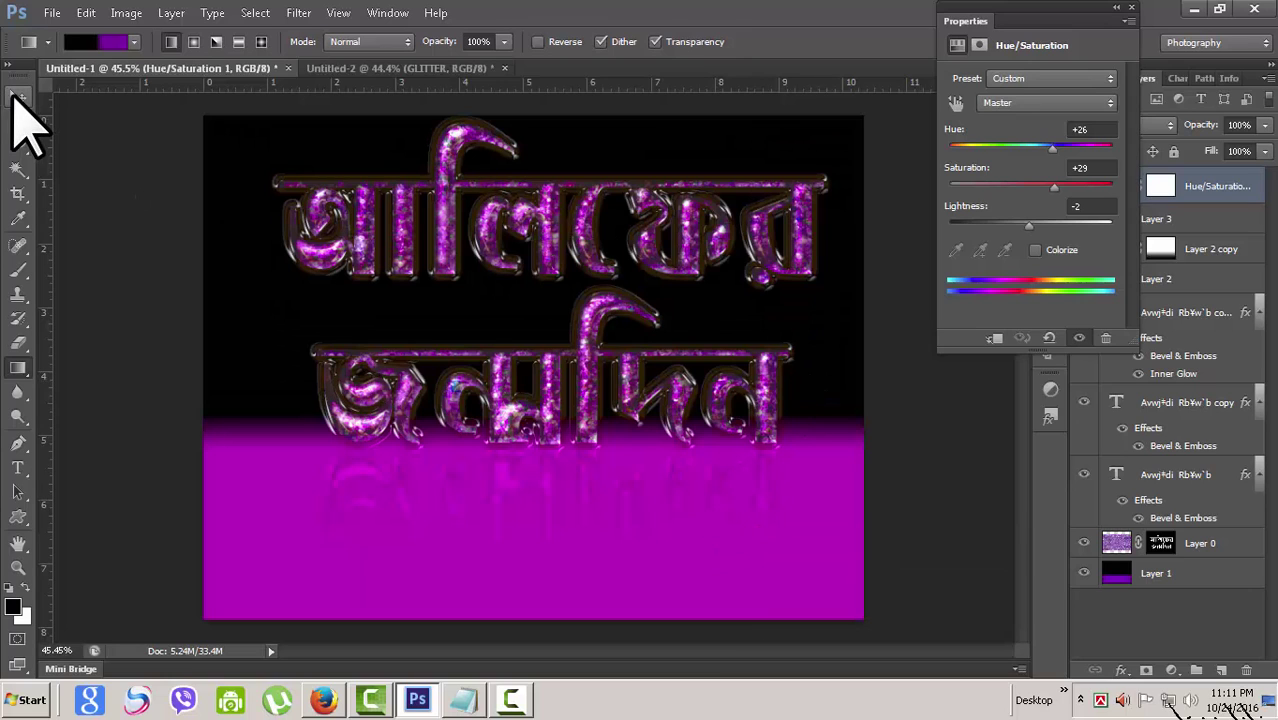
# - Select the Move tool, then scroll and drag within the document and panels
pyautogui.click(18, 97)
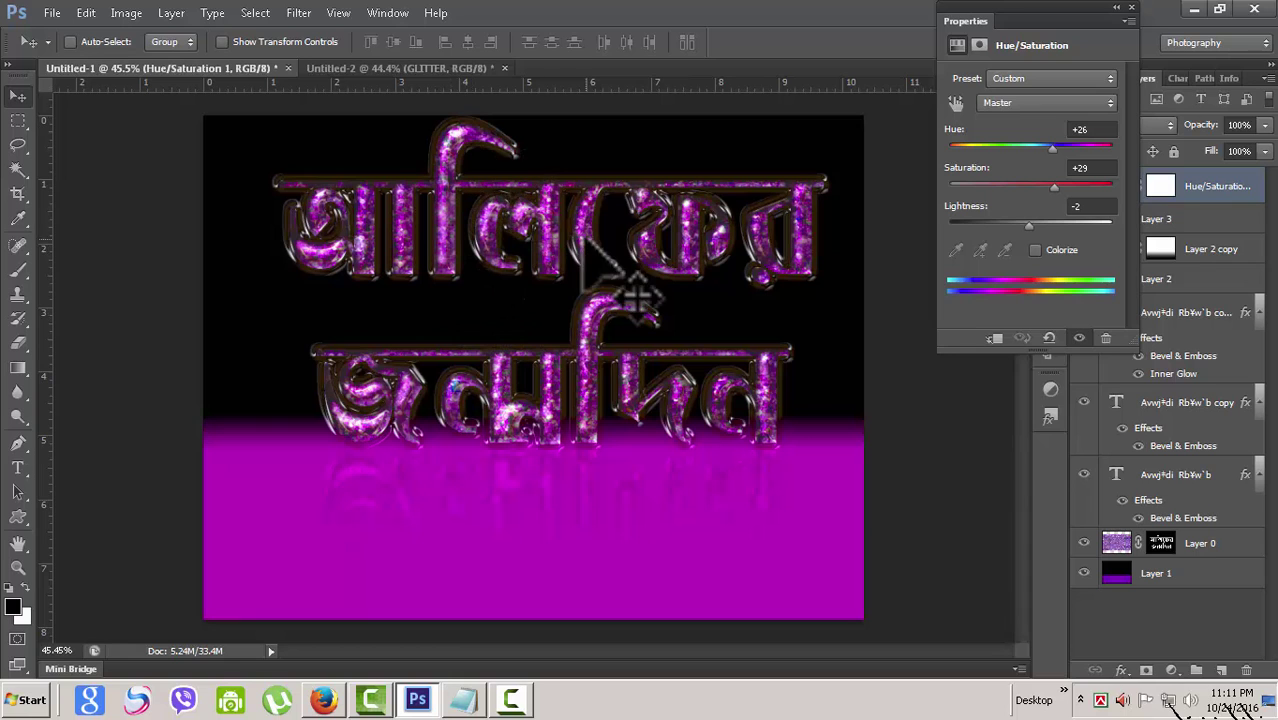
pyautogui.keyDown('alt'); pyautogui.scroll(1, 694, 461); pyautogui.keyUp('alt')
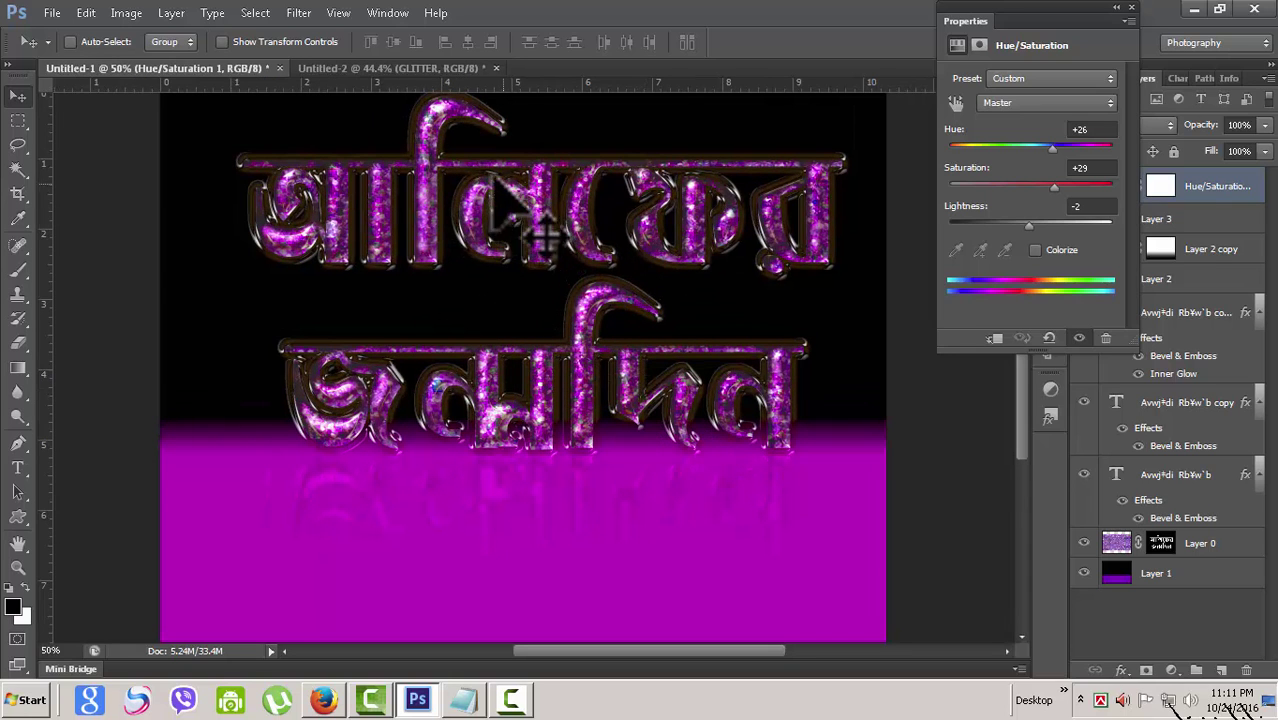
pyautogui.keyDown('alt'); pyautogui.scroll(1, 499, 275); pyautogui.keyUp('alt')
pyautogui.keyDown('alt'); pyautogui.scroll(1, 600, 330); pyautogui.keyUp('alt')
pyautogui.keyDown('alt'); pyautogui.scroll(1, 630, 360); pyautogui.keyUp('alt')
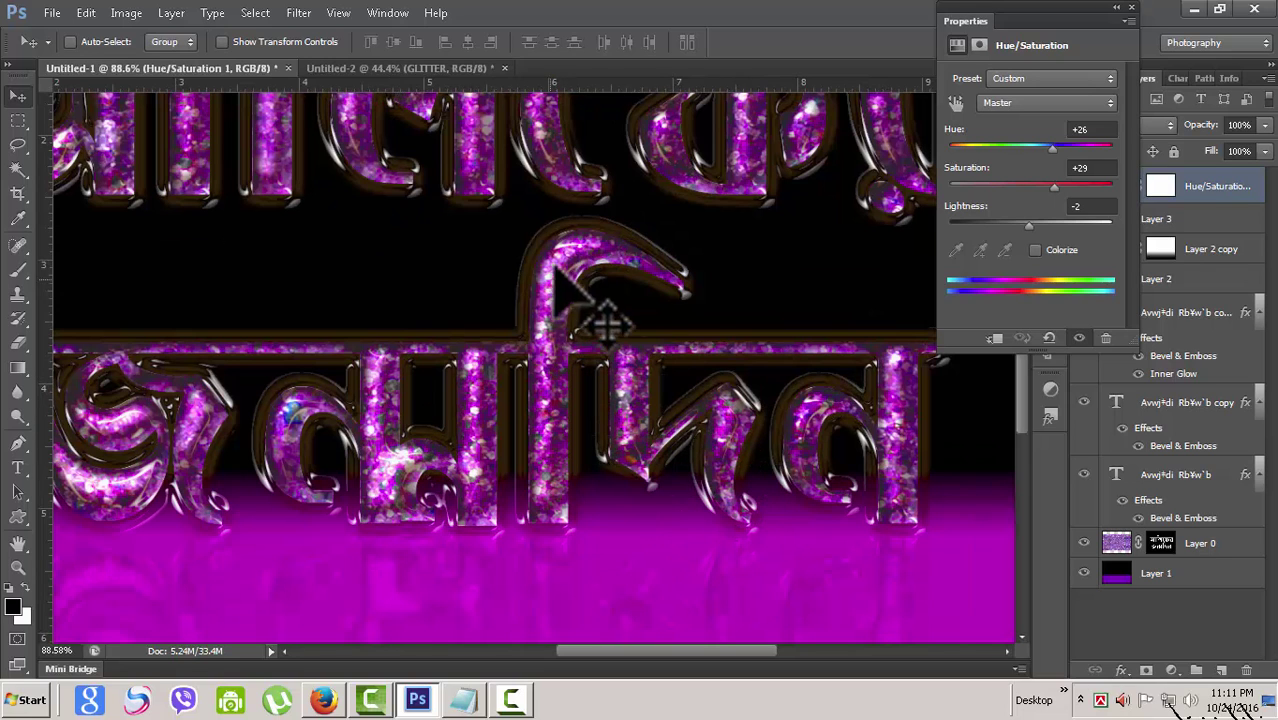
pyautogui.keyDown('alt'); pyautogui.scroll(-1, 913, 328); pyautogui.keyUp('alt')
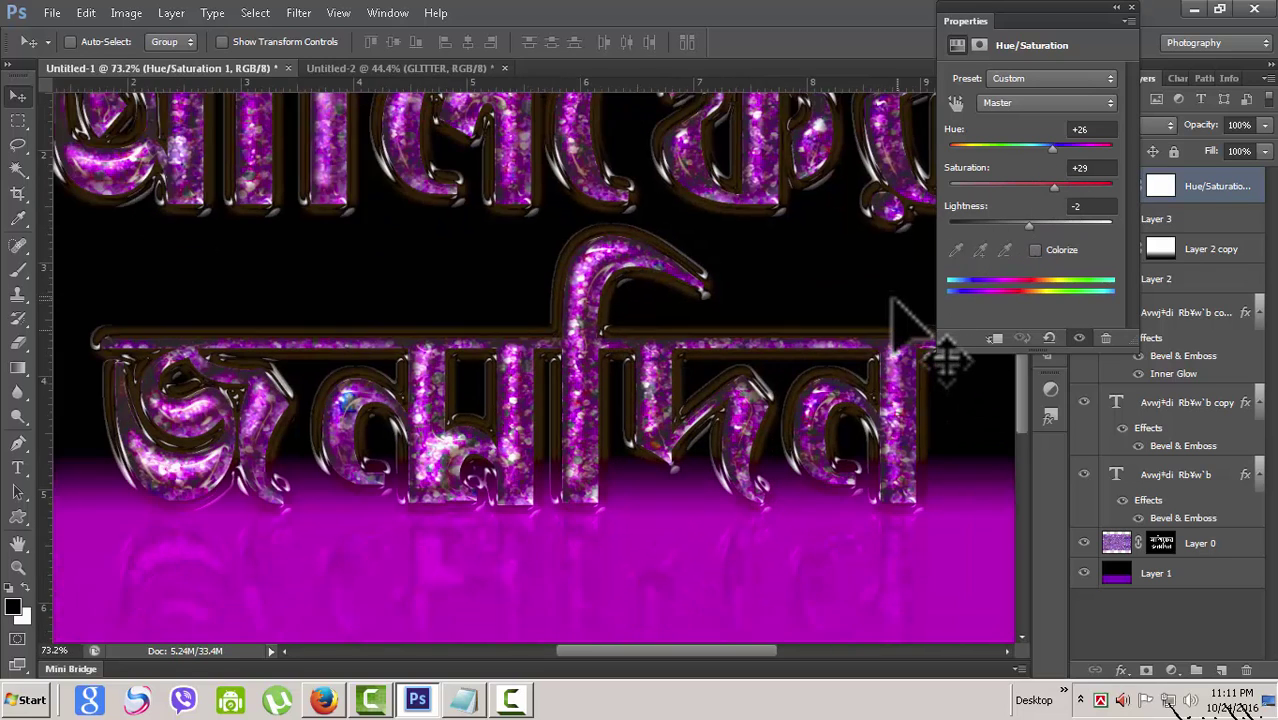
pyautogui.keyDown('alt'); pyautogui.scroll(-1, 890, 322); pyautogui.keyUp('alt')
pyautogui.keyDown('alt'); pyautogui.scroll(2, 685, 379); pyautogui.keyUp('alt')
pyautogui.keyDown('alt'); pyautogui.scroll(3, 680, 380); pyautogui.keyUp('alt')
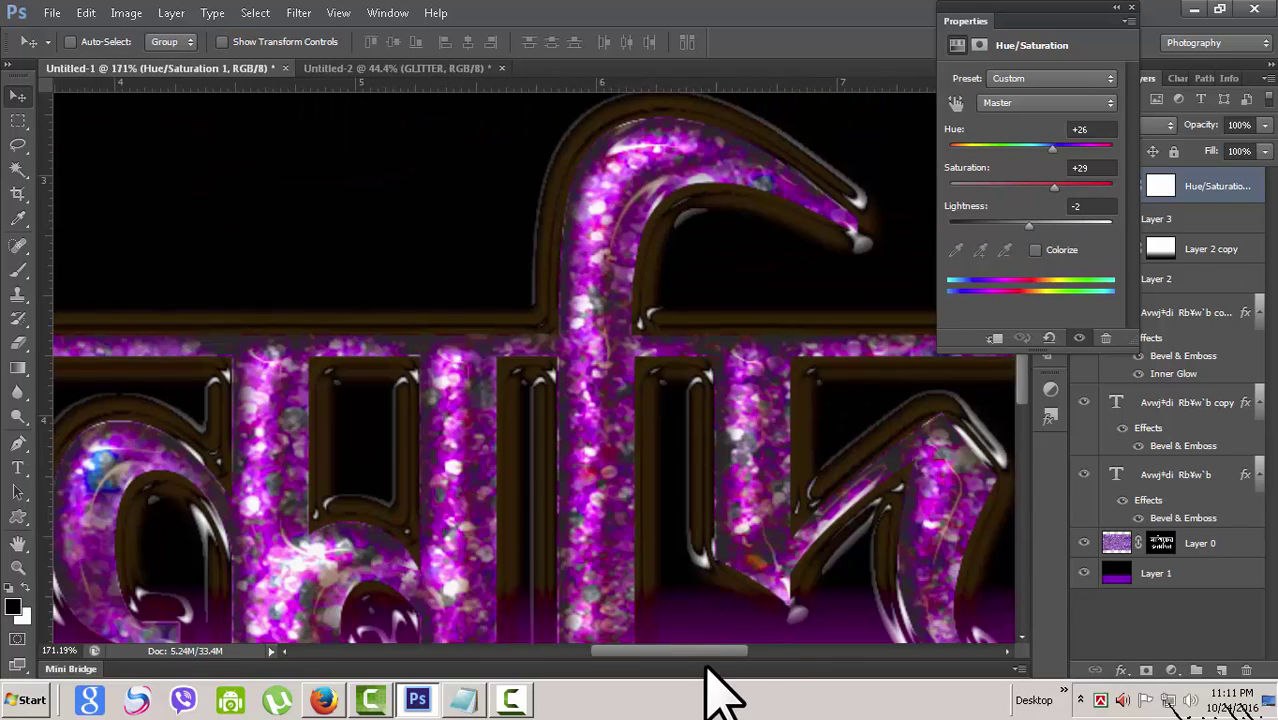
pyautogui.moveTo(706, 652); pyautogui.dragTo(603, 652)
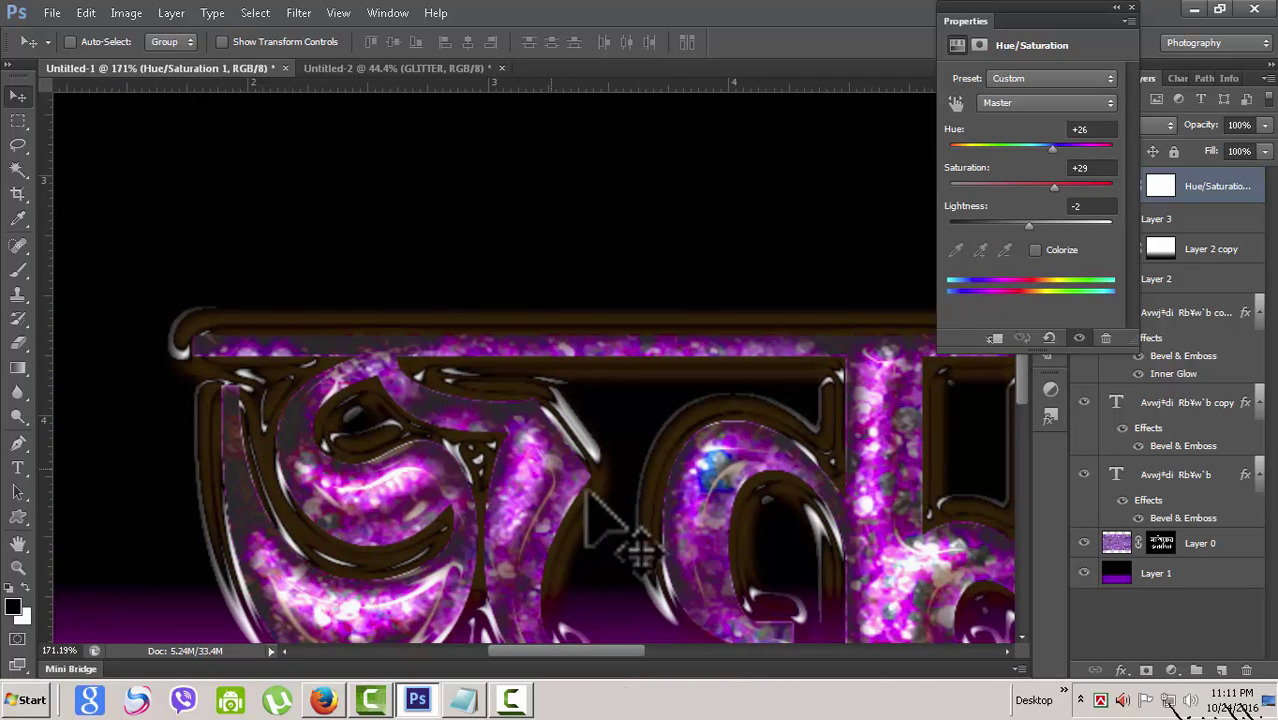
pyautogui.scroll(-3, 600, 500)
pyautogui.scroll(-3, 700, 530)
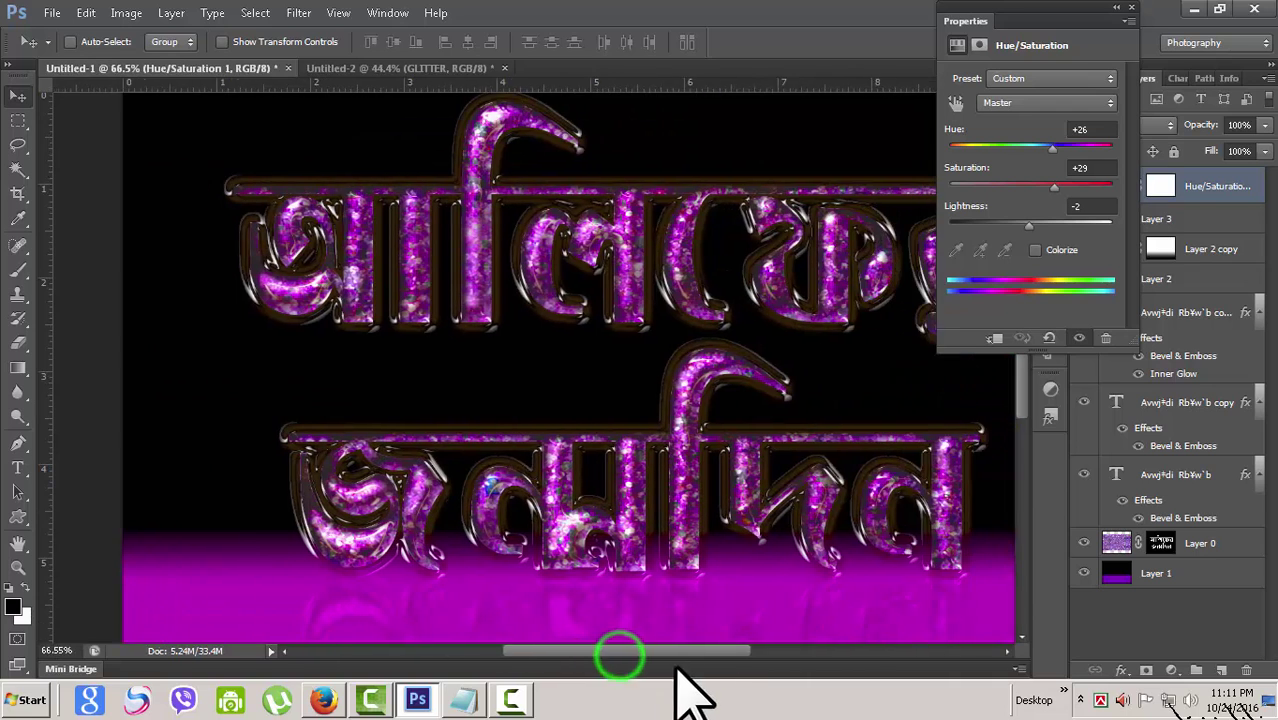
pyautogui.moveTo(612, 655); pyautogui.dragTo(727, 686)
pyautogui.scroll(-1, 628, 535)
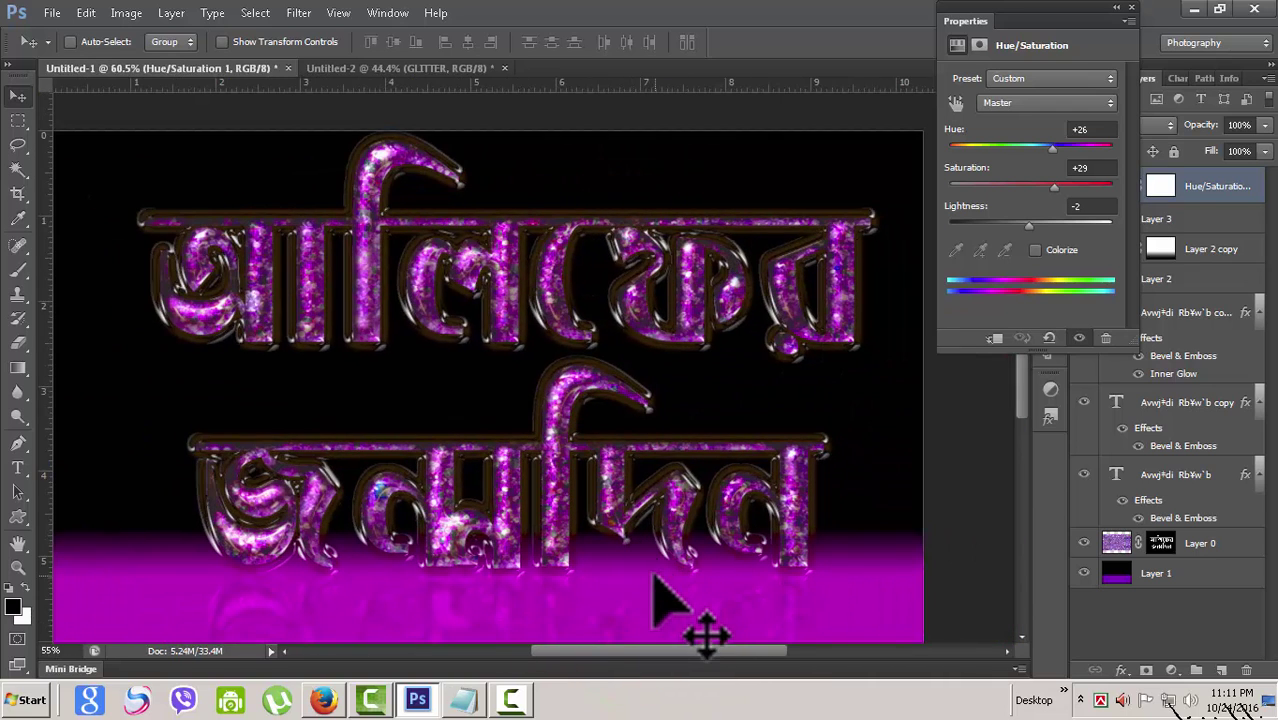
pyautogui.scroll(-1, 655, 580)
# - Drag the Hue slider to about +152 for yellow-green, then collapse the Properties panel
pyautogui.moveTo(1021, 398); pyautogui.dragTo(1020, 445)
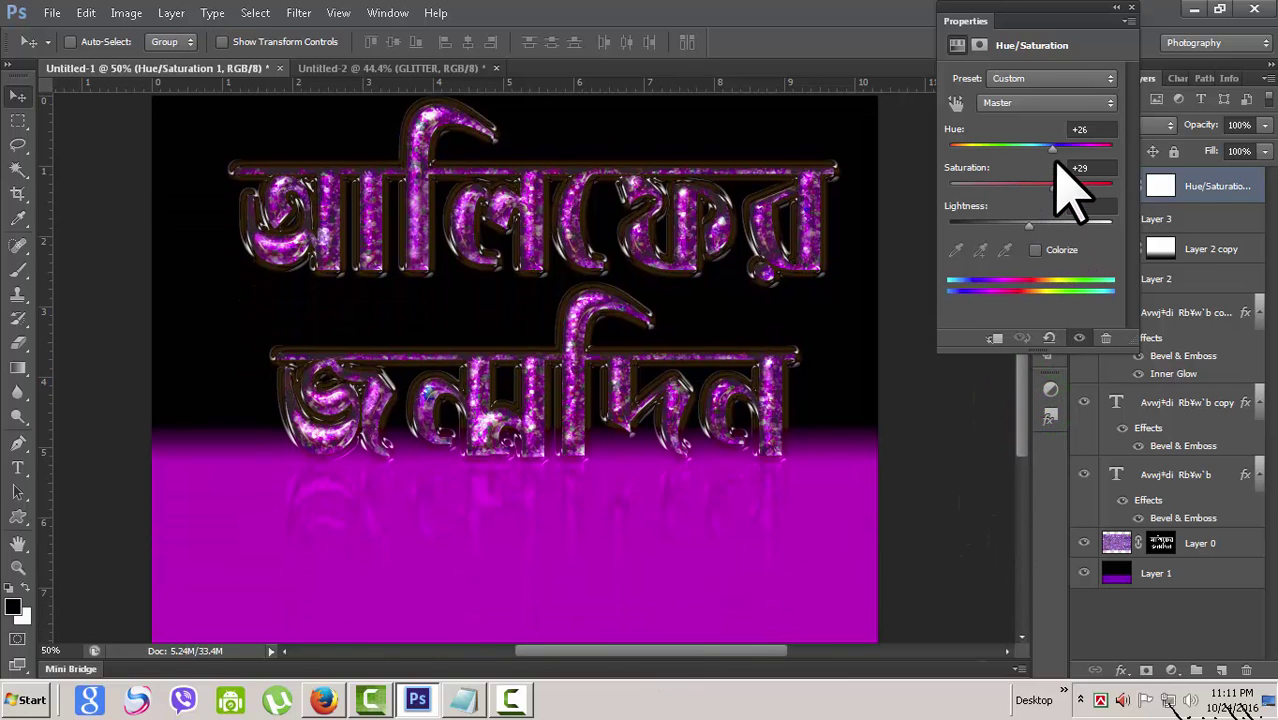
pyautogui.moveTo(1053, 148); pyautogui.dragTo(958, 150)
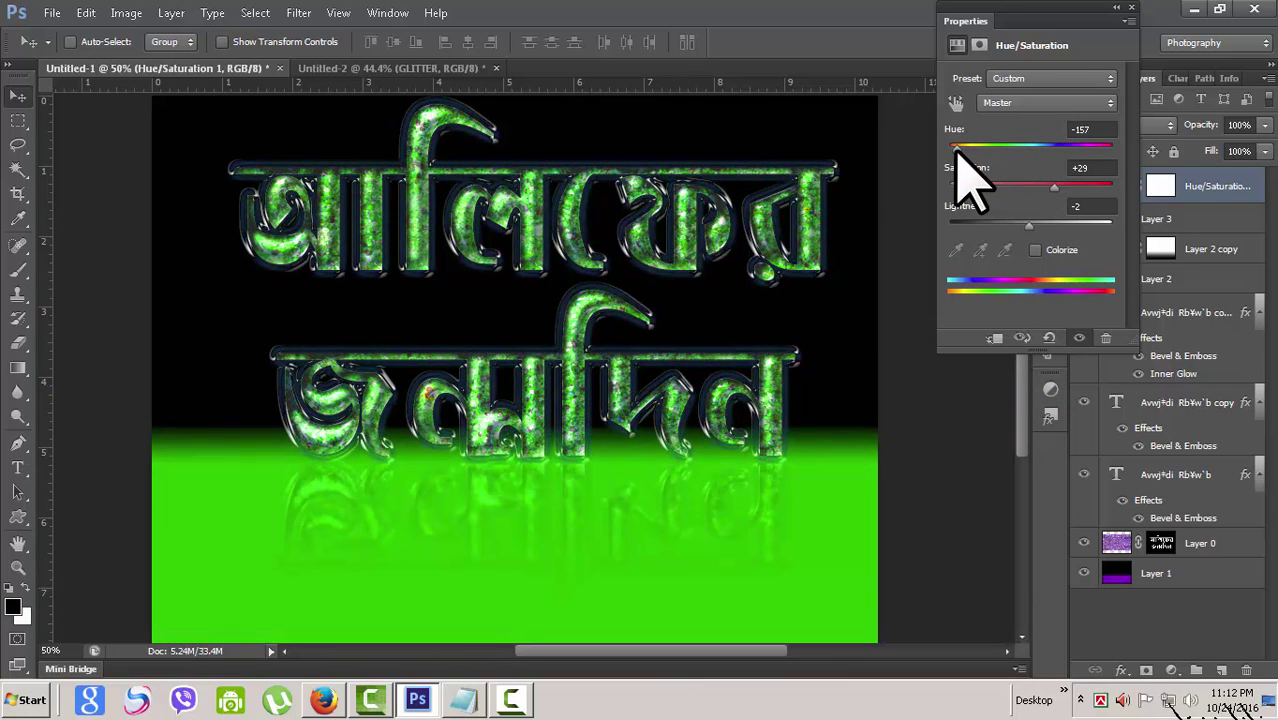
pyautogui.moveTo(958, 150); pyautogui.dragTo(1030, 148)
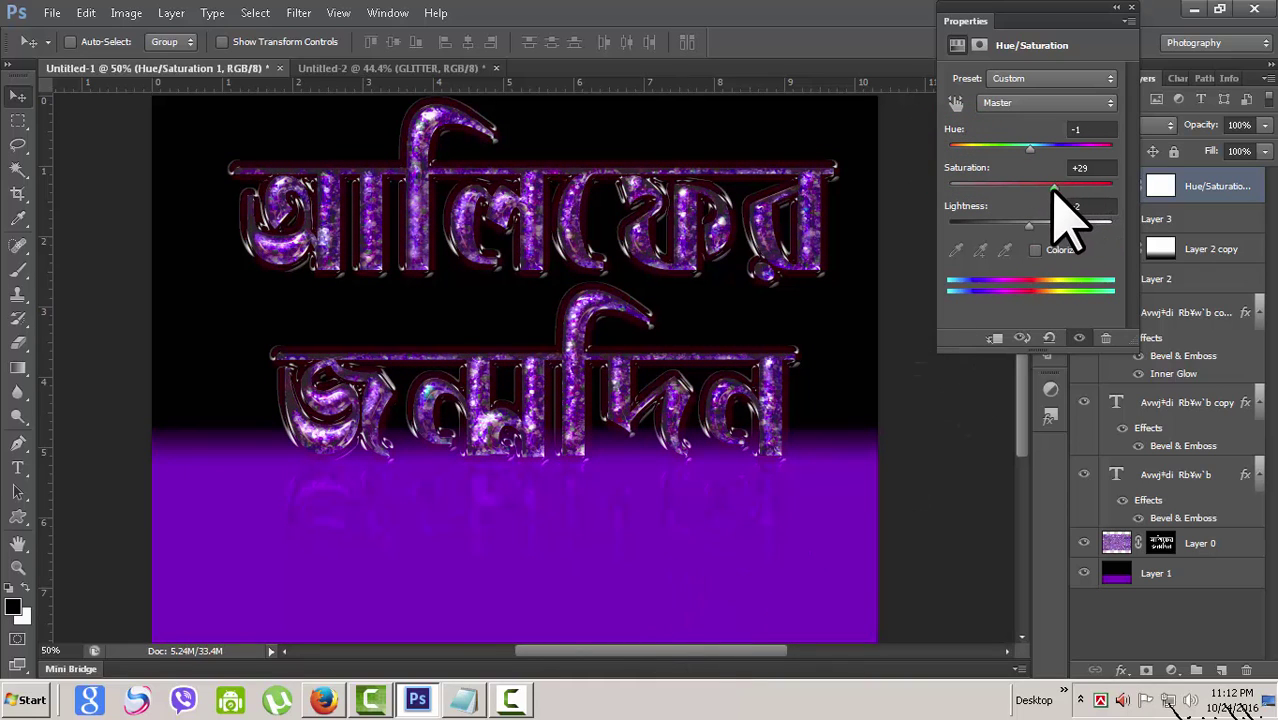
pyautogui.moveTo(1036, 148)
pyautogui.mouseDown()
pyautogui.moveTo(1112, 155)
pyautogui.moveTo(950, 150)
pyautogui.moveTo(1103, 150)
pyautogui.mouseUp()
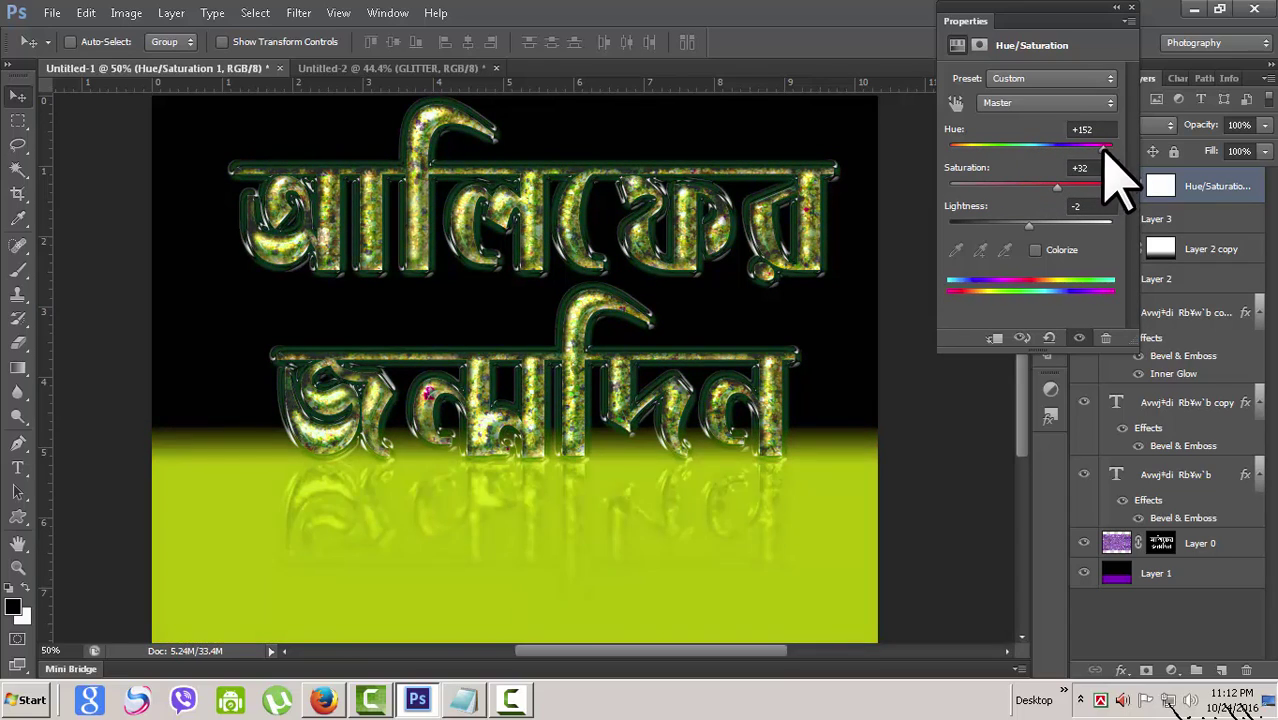
pyautogui.click(1117, 10)
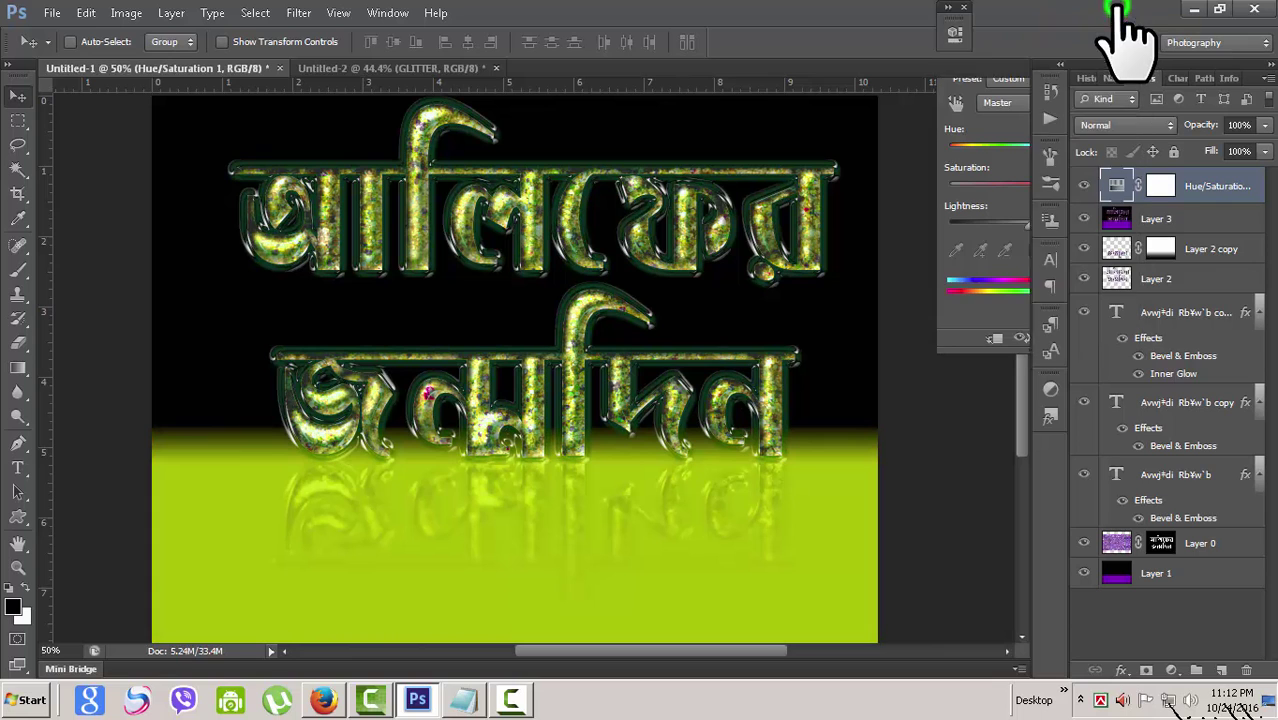
# - Bring the Untitled-2 GLITTER document forward, then show the Glitter-Texture.jpg image in Firefox
pyautogui.click(385, 68)
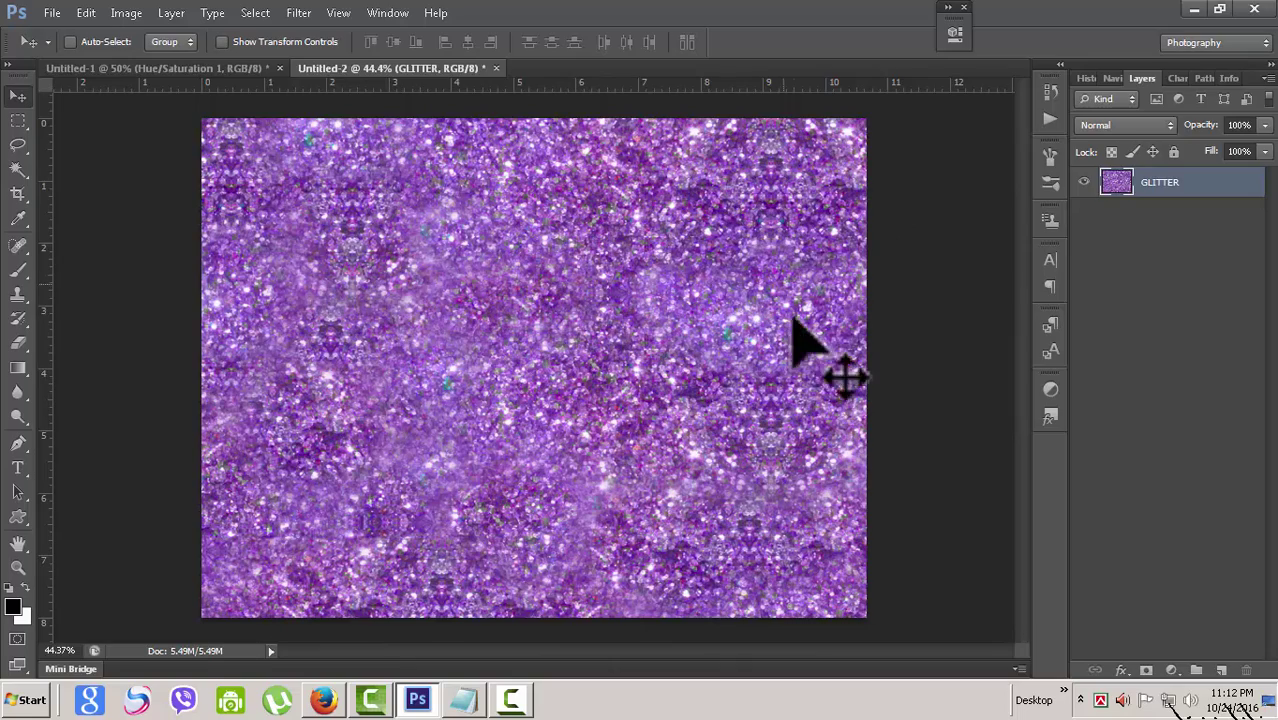
pyautogui.click(322, 700)
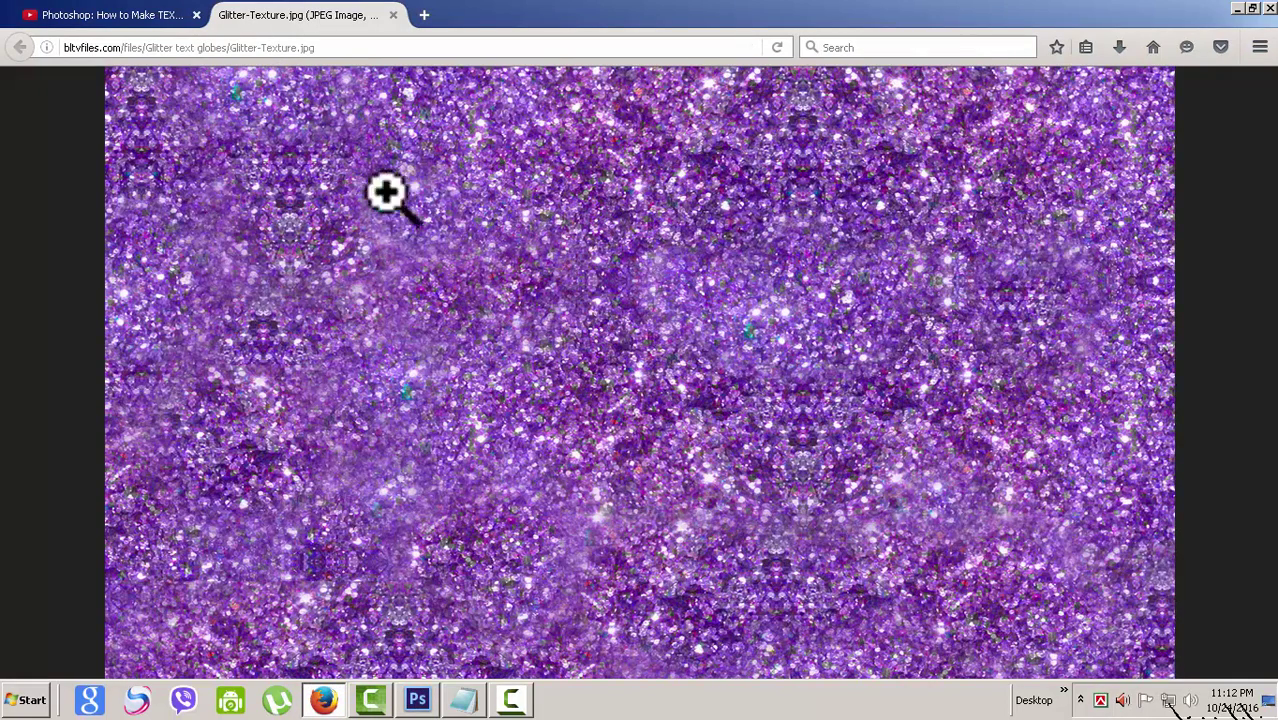
pyautogui.rightClick(350, 145)
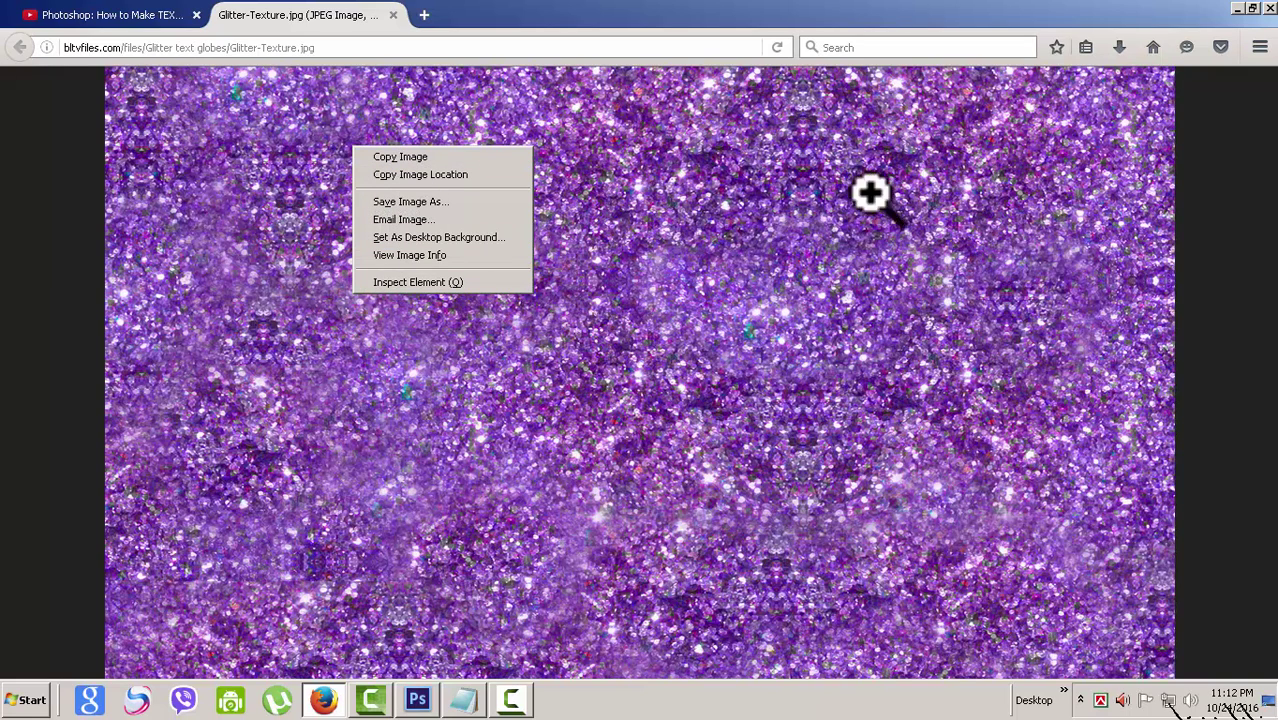
pyautogui.click(756, 186)
pyautogui.scroll(-4, 700, 335)
pyautogui.scroll(1, 700, 335)
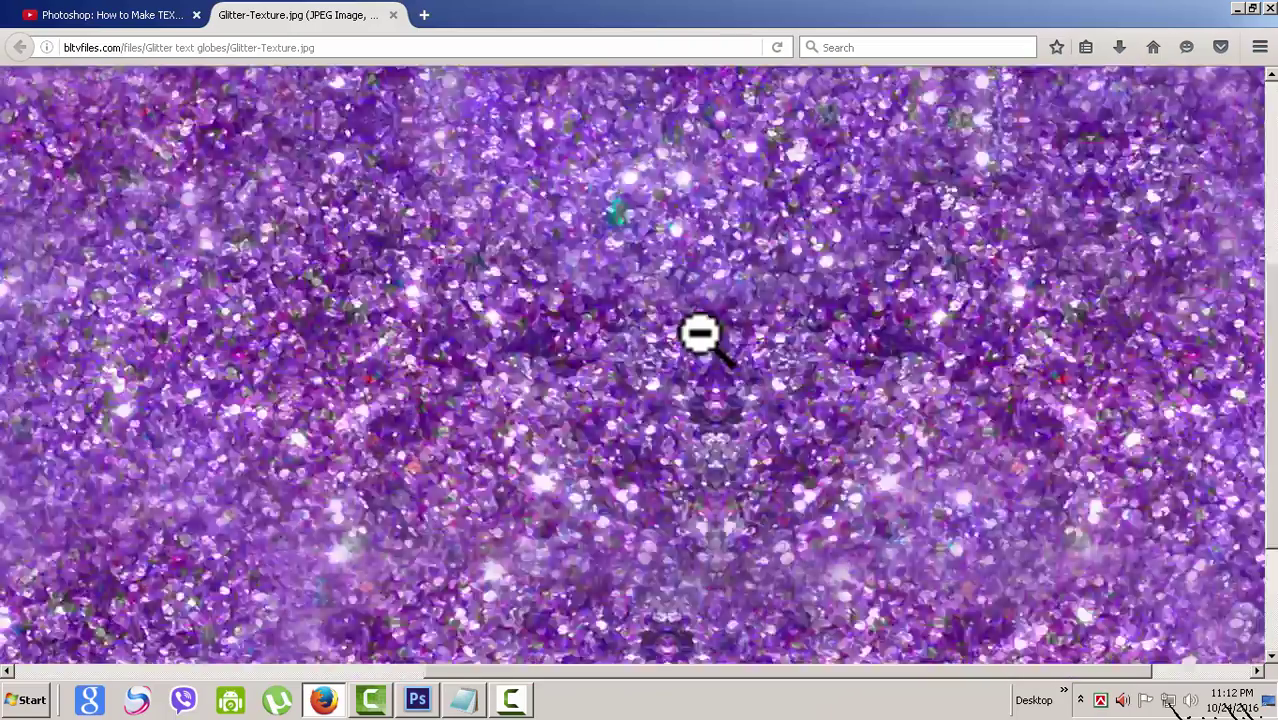
pyautogui.scroll(6, 700, 335)
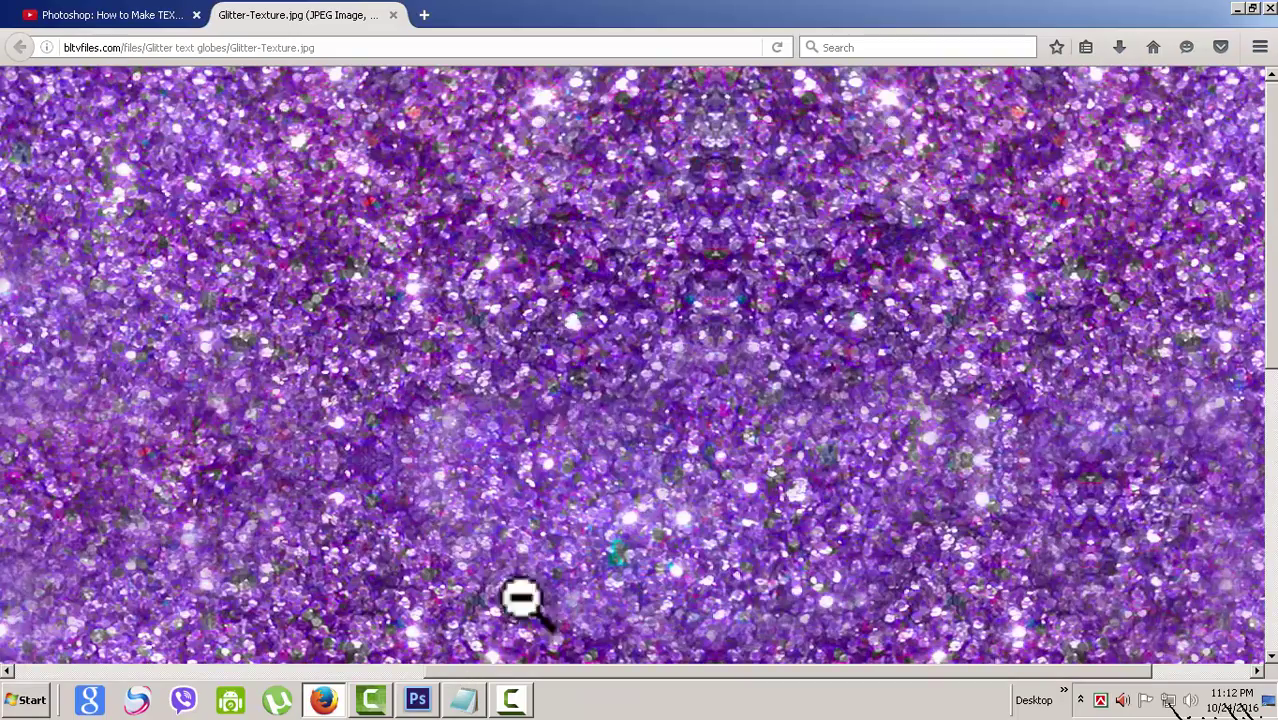
pyautogui.click(418, 700)
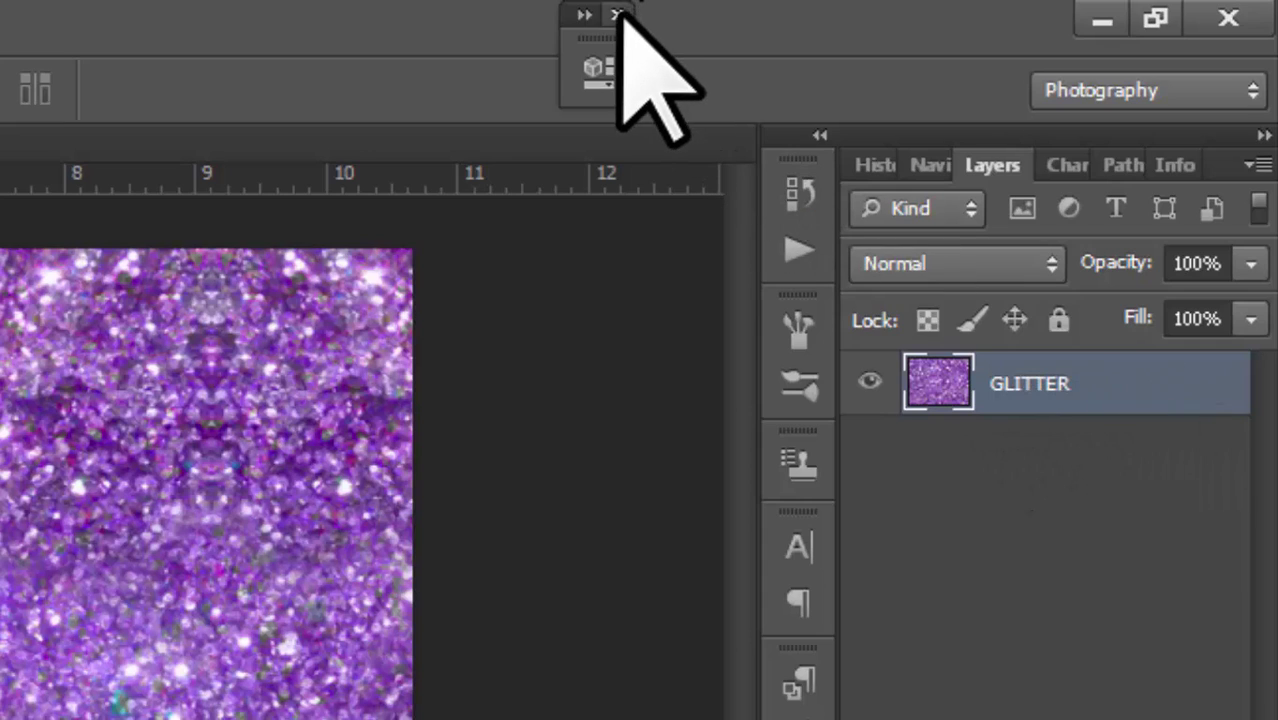
# - Add a new empty layer beneath GLITTER and rename it GRAD
pyautogui.click(618, 12)
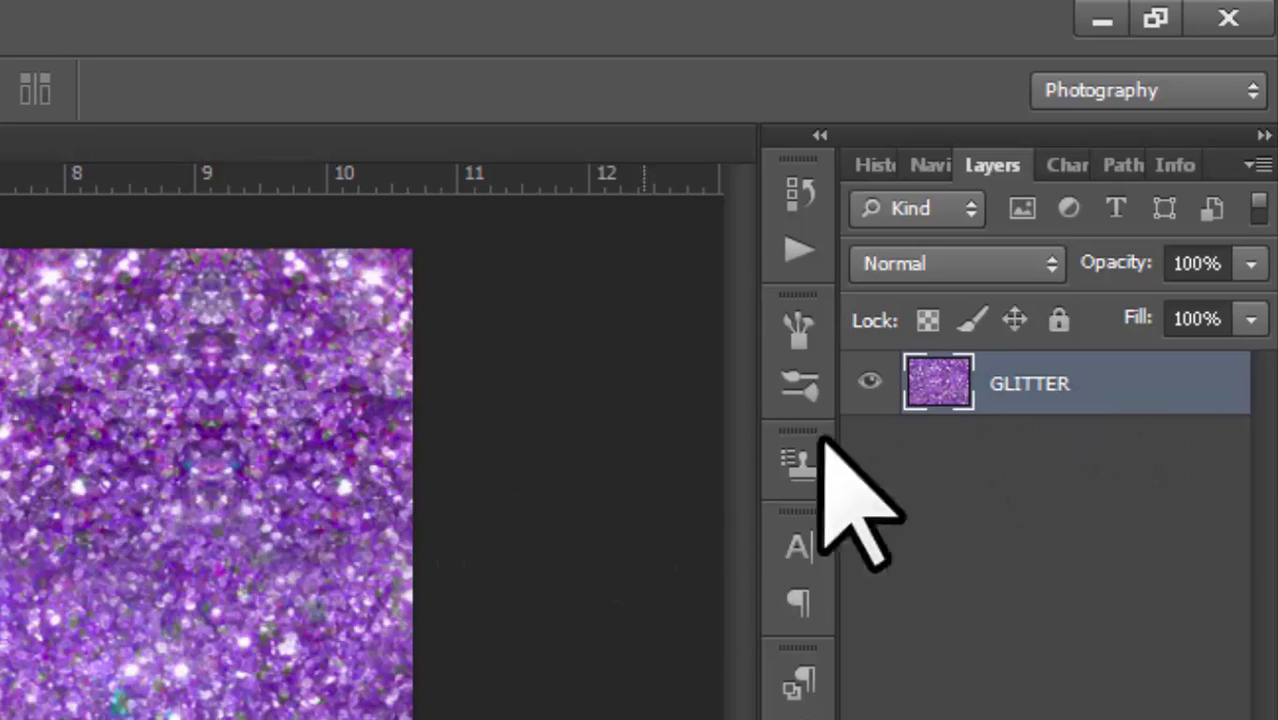
pyautogui.press('ctrl')
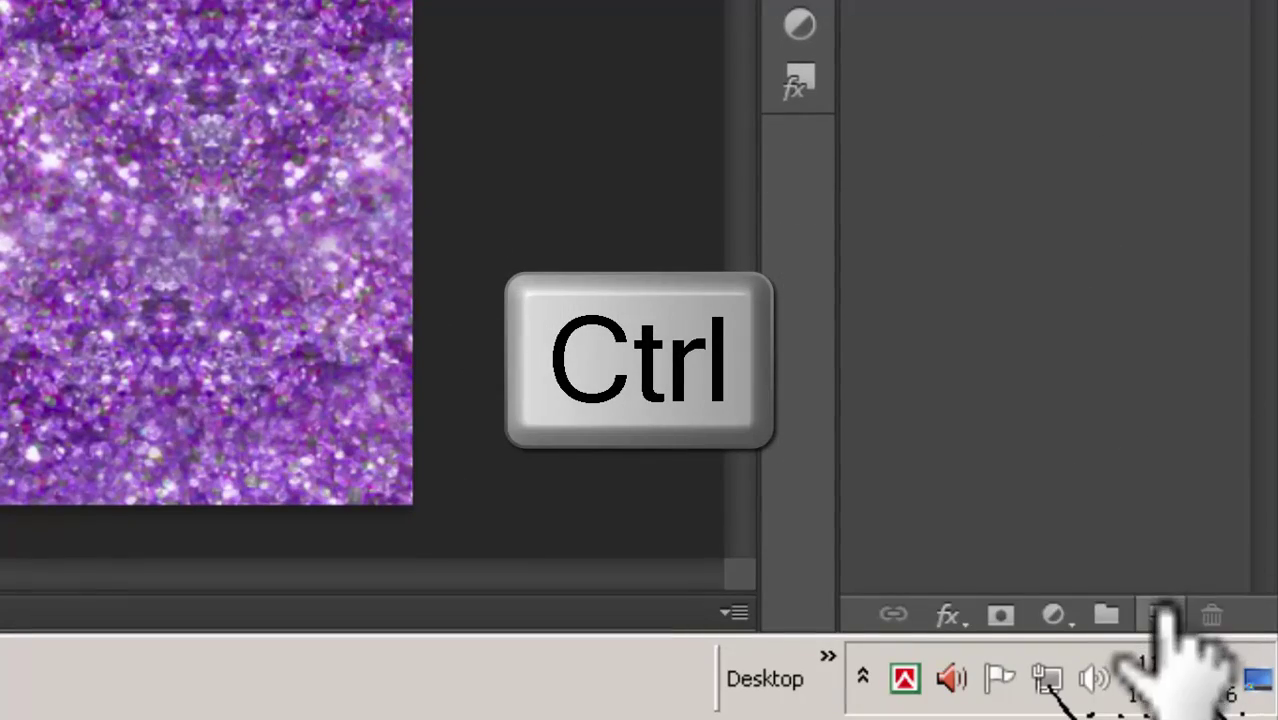
pyautogui.keyDown('ctrl'); pyautogui.click(1159, 615); pyautogui.keyUp('ctrl')
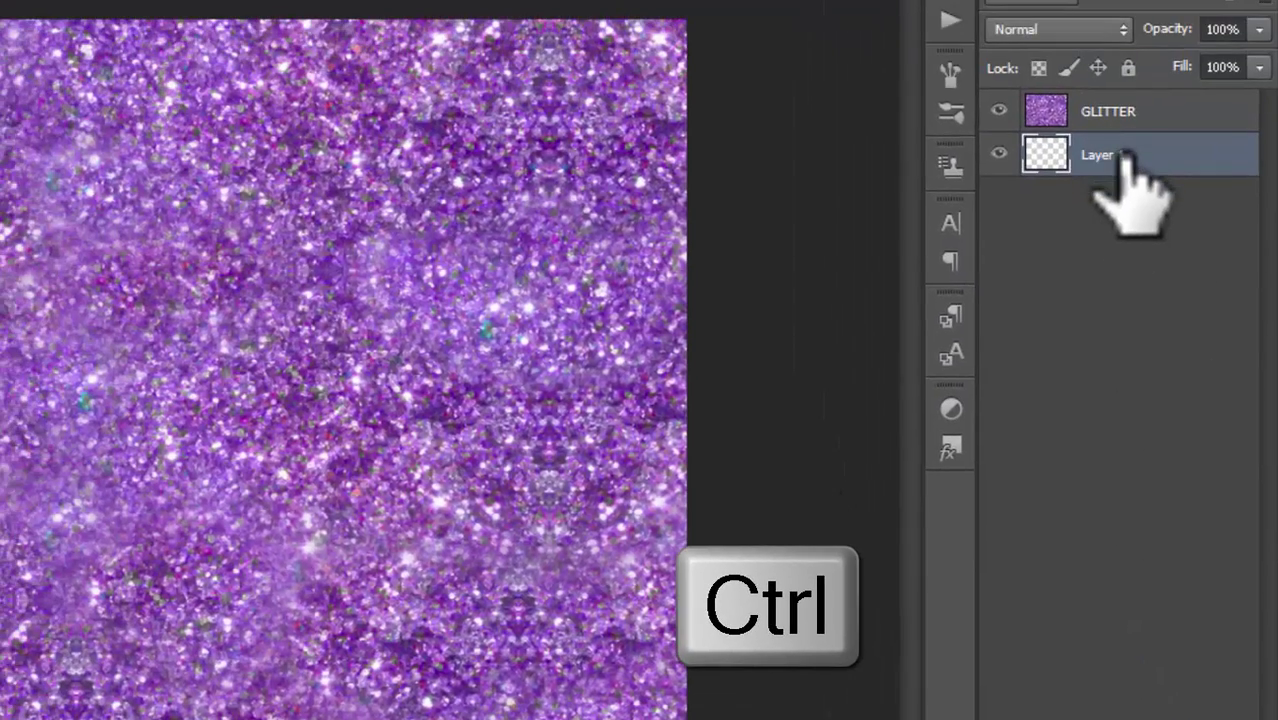
pyautogui.doubleClick(1123, 156)
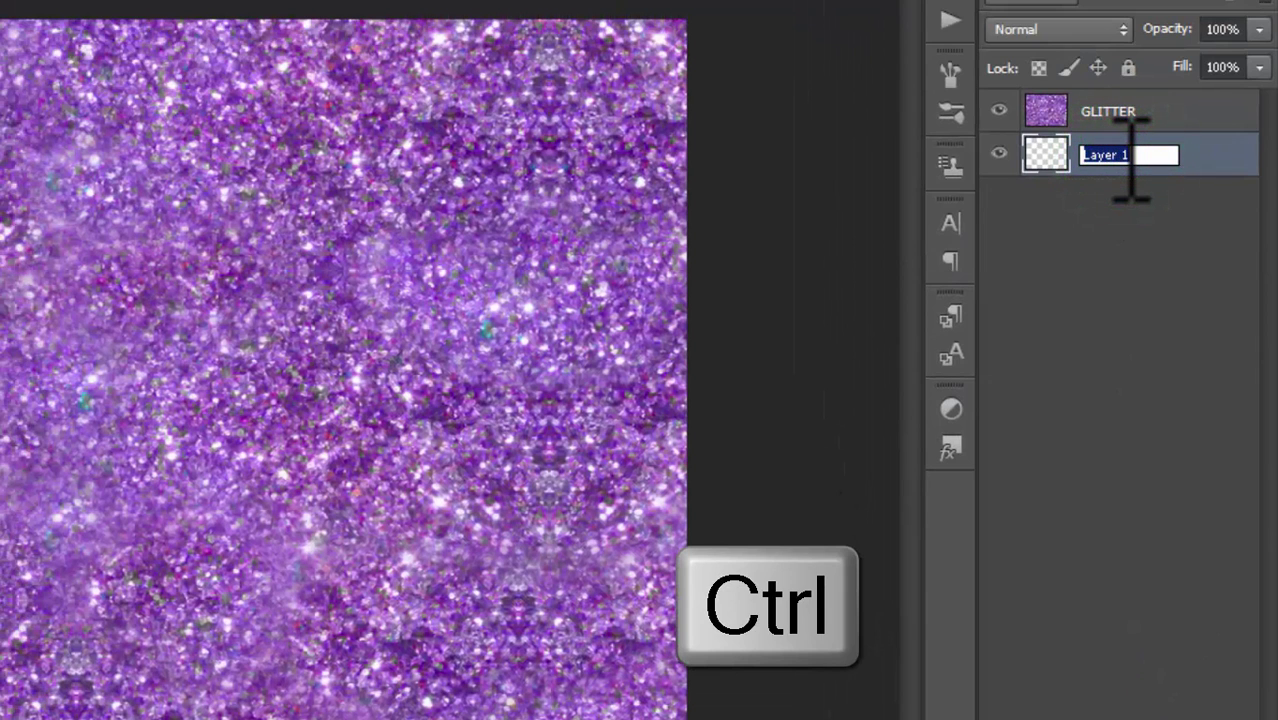
pyautogui.write('GR')
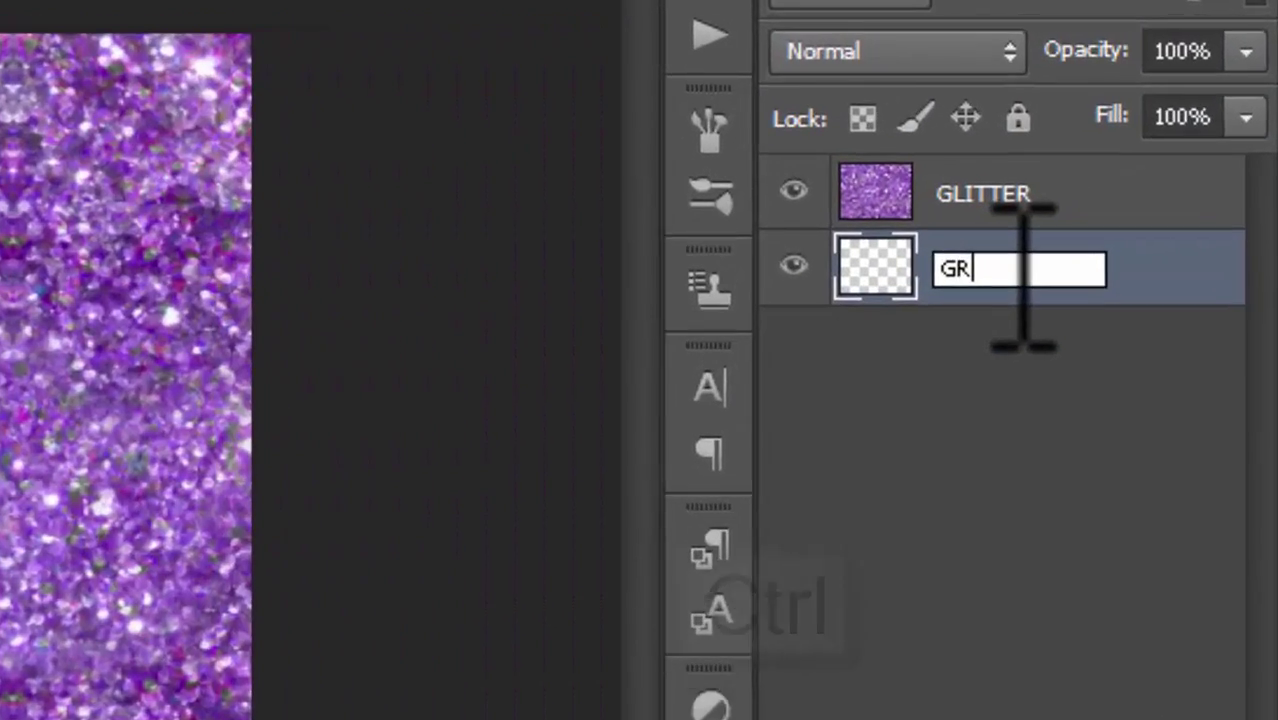
pyautogui.write('AD')
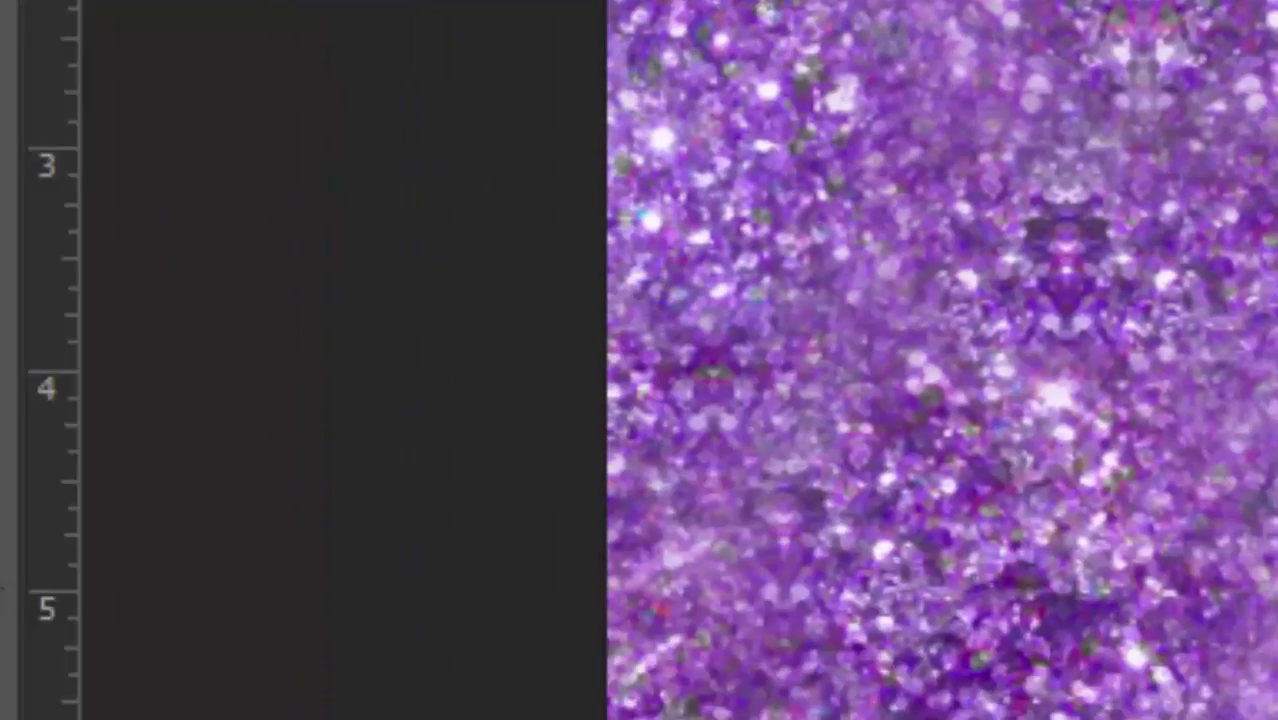
# - Choose the Gradient tool and start from the black-to-white preset in the Gradient Editor
pyautogui.click(68, 350)
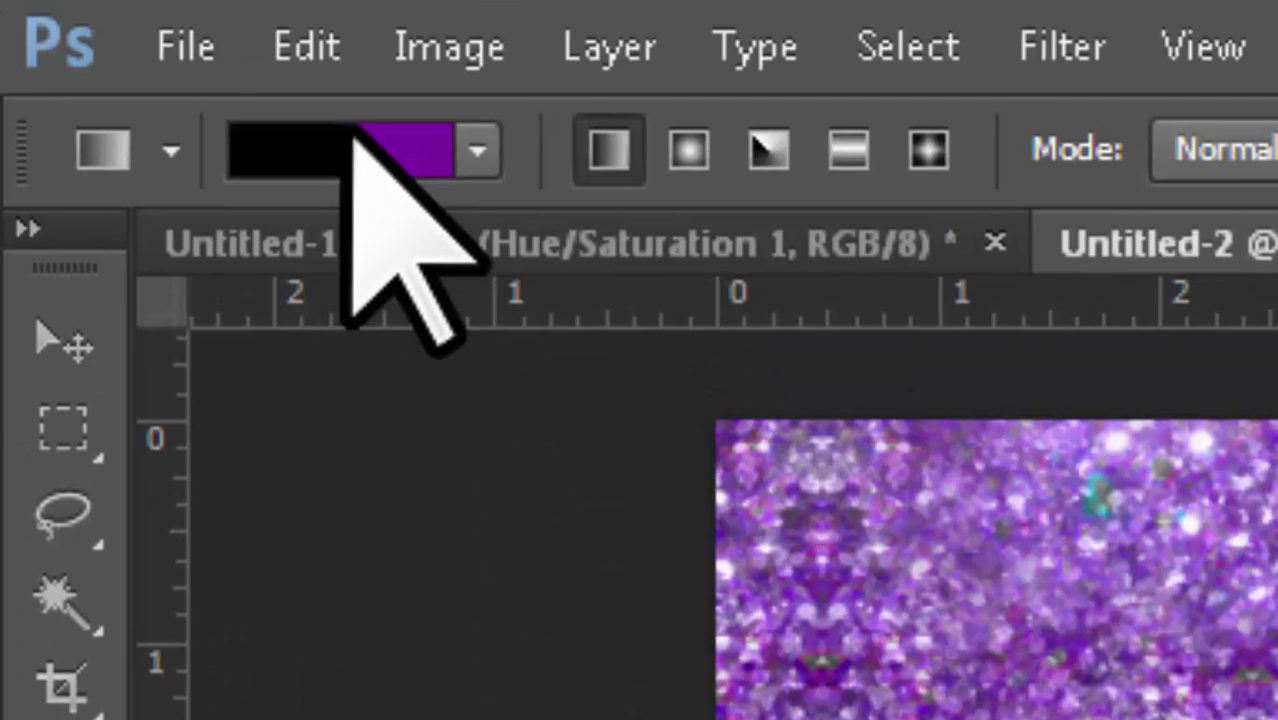
pyautogui.click(352, 131)
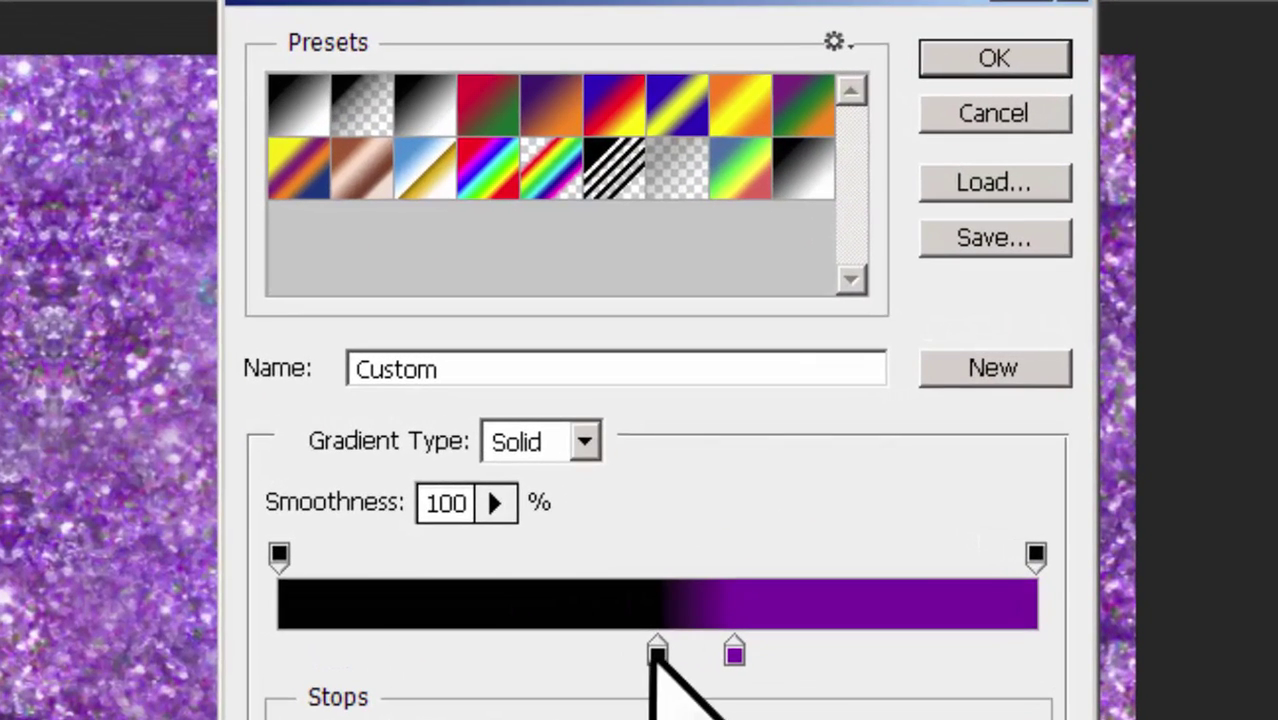
pyautogui.click(656, 654)
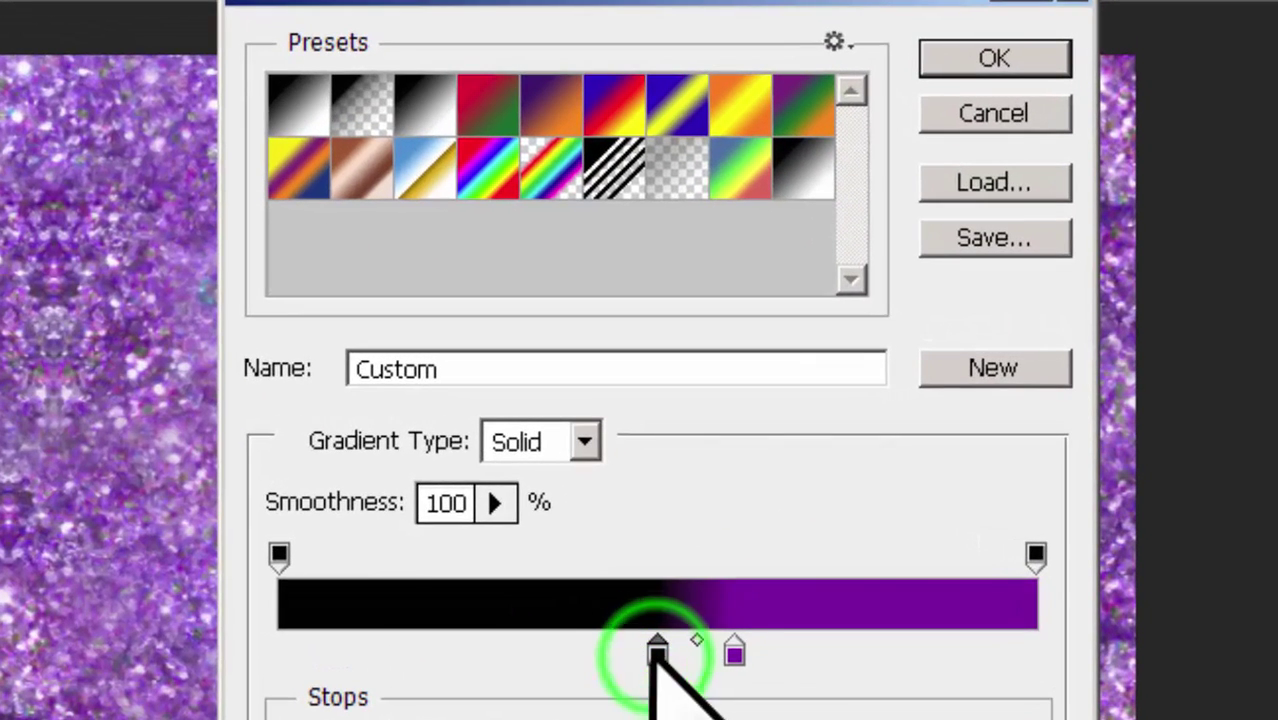
pyautogui.click(798, 162)
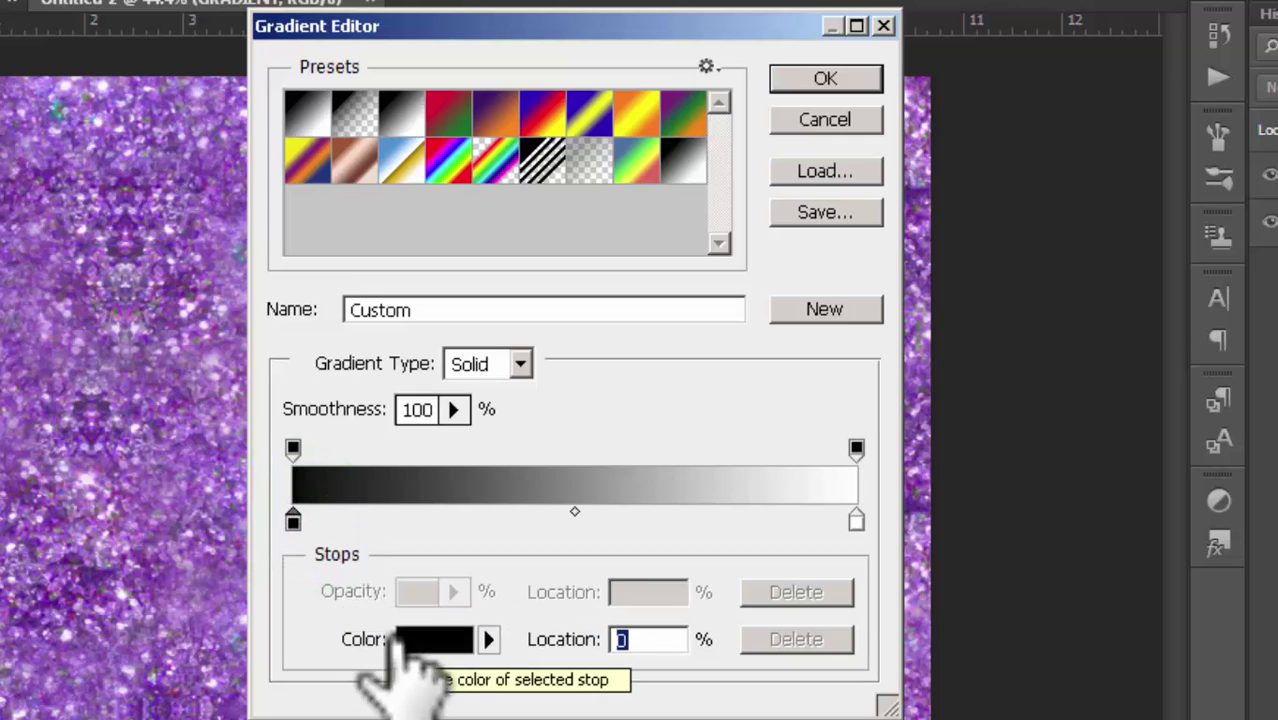
# - Set the gradient's right colour stop to deep purple 4f0b75
pyautogui.click(856, 521)
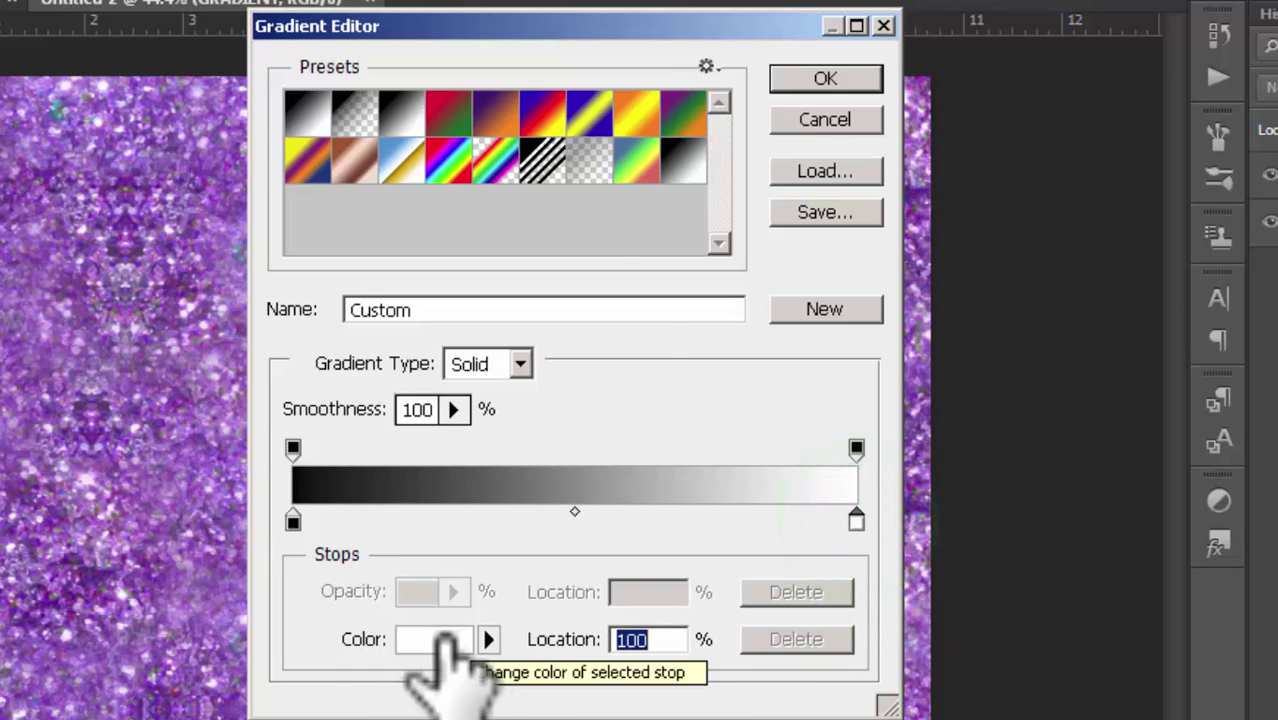
pyautogui.click(440, 638)
pyautogui.click(590, 240)
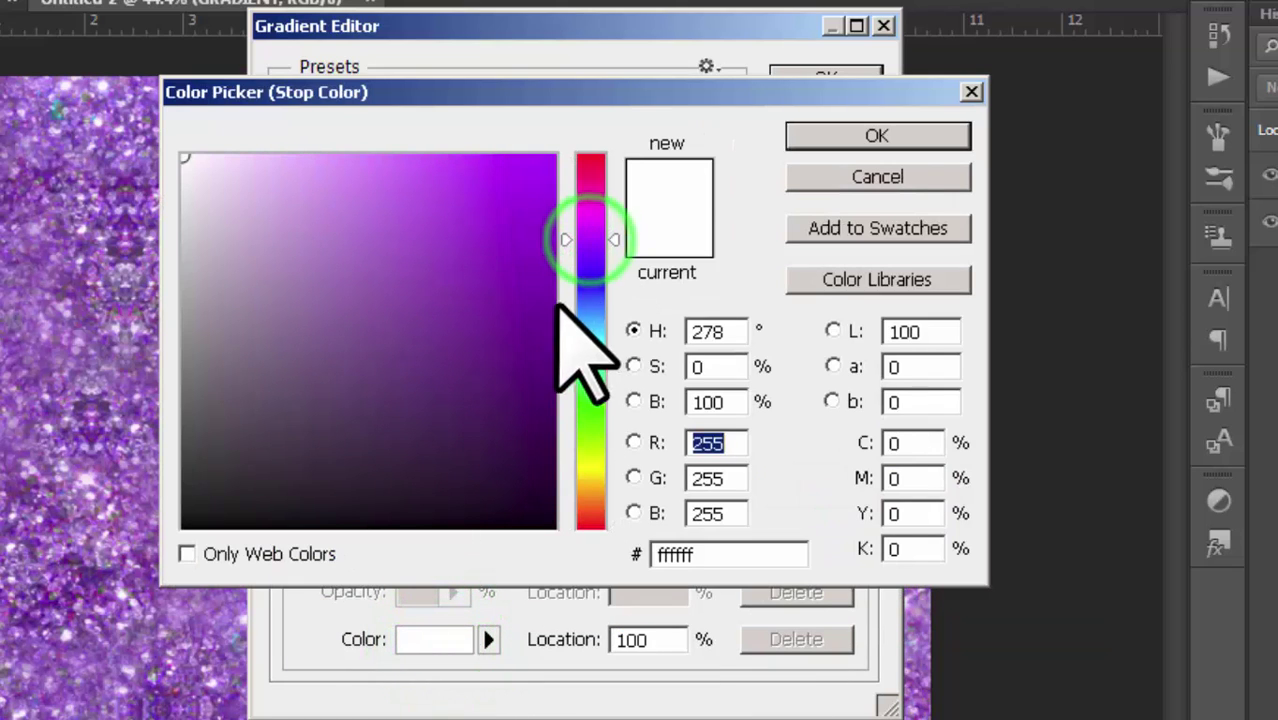
pyautogui.click(532, 301)
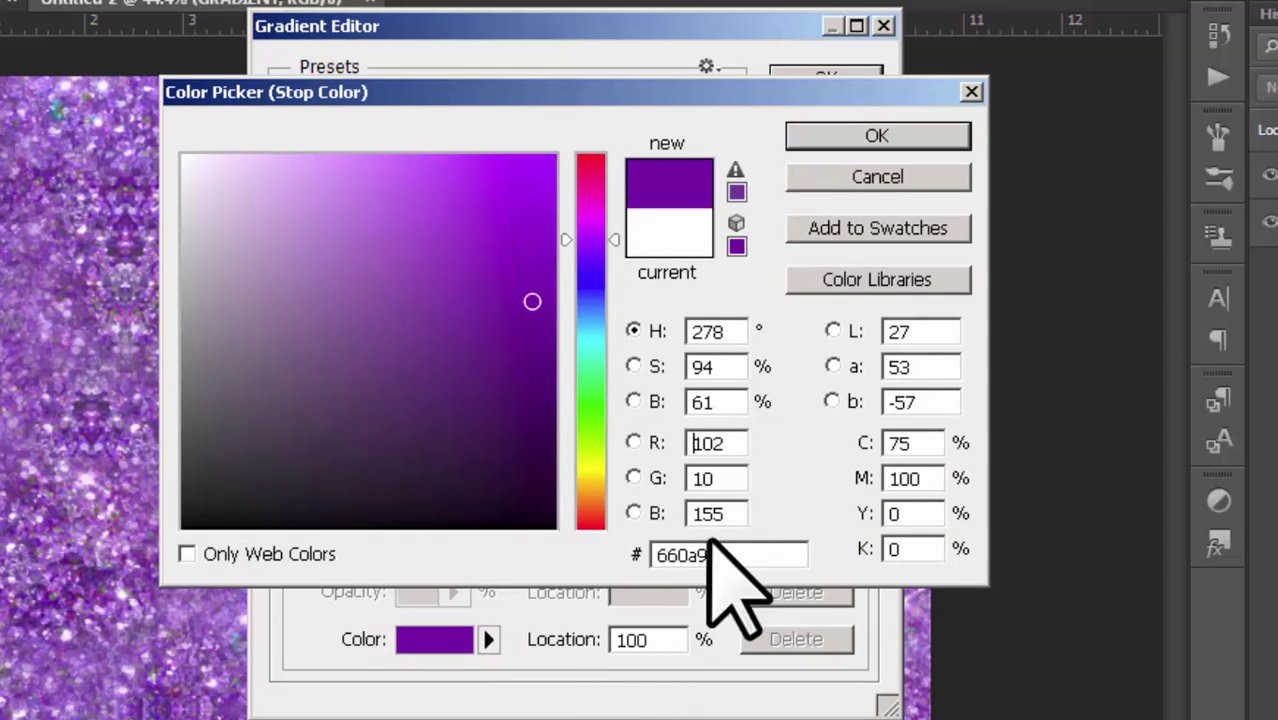
pyautogui.click(538, 346)
pyautogui.click(539, 316)
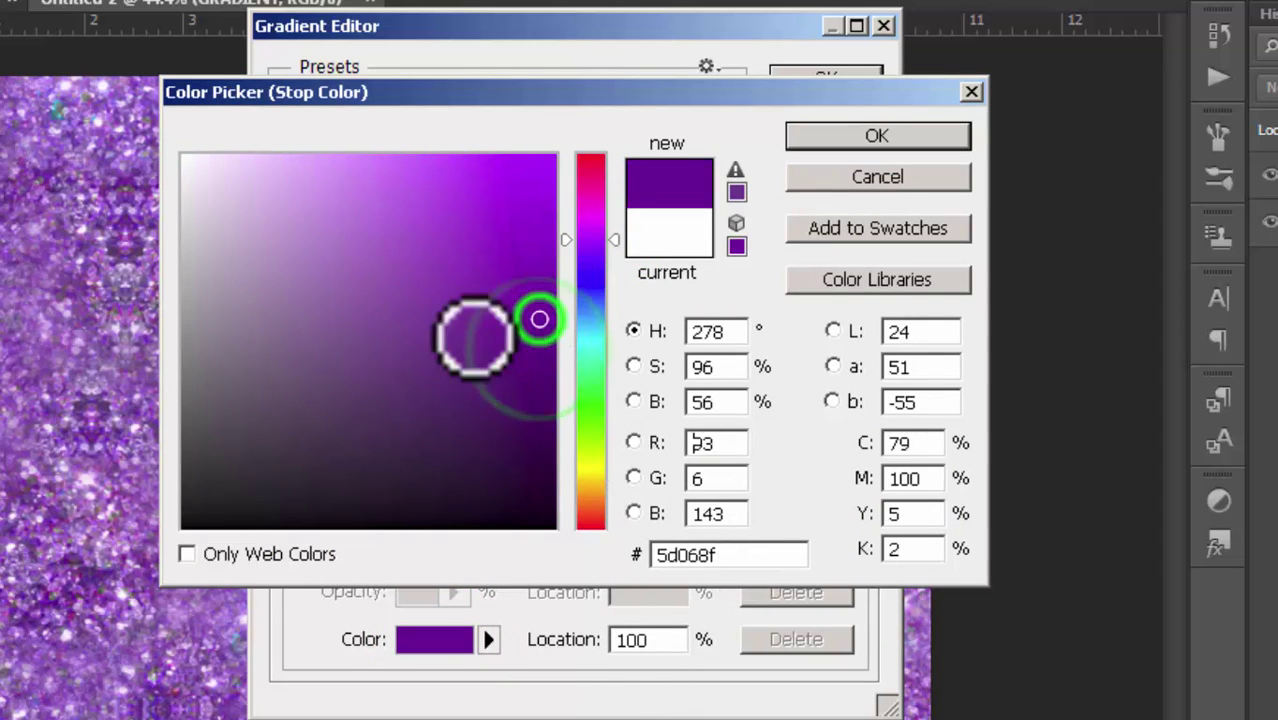
pyautogui.click(519, 357)
pyautogui.click(893, 136)
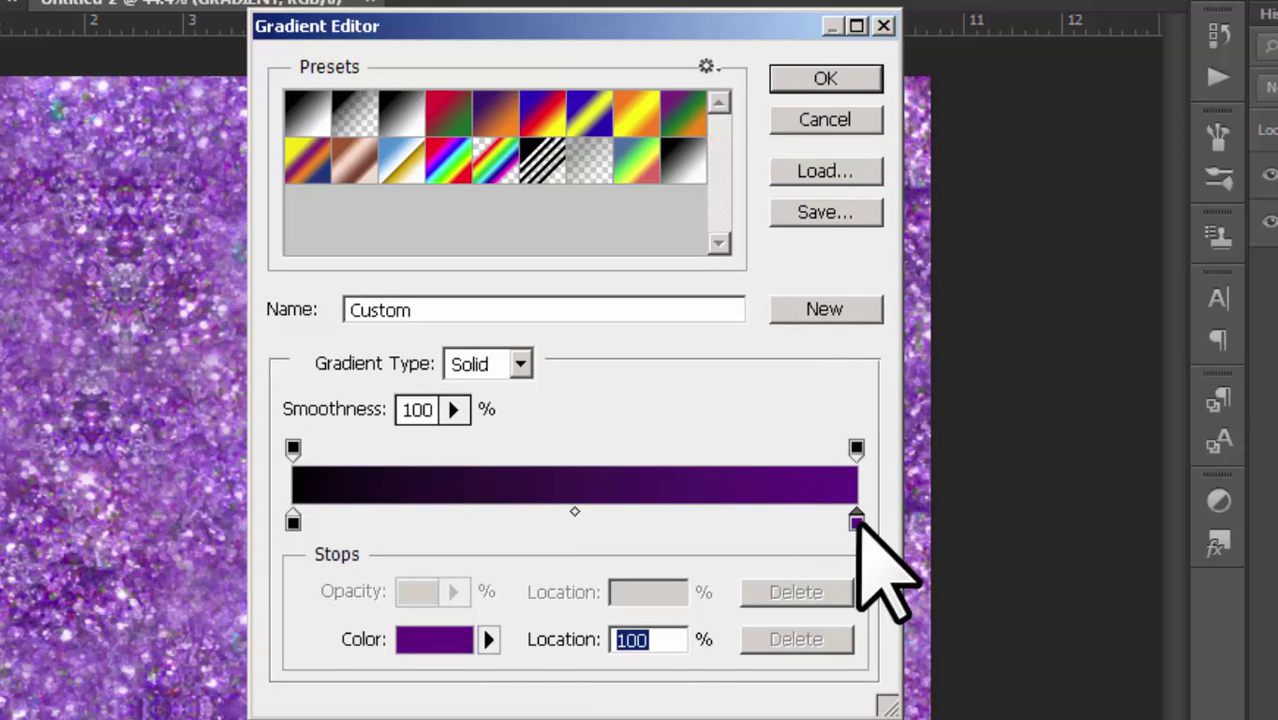
# - Move the purple stop to 60% and the black stop to 50%, then accept the gradient
pyautogui.moveTo(857, 522); pyautogui.dragTo(614, 516)
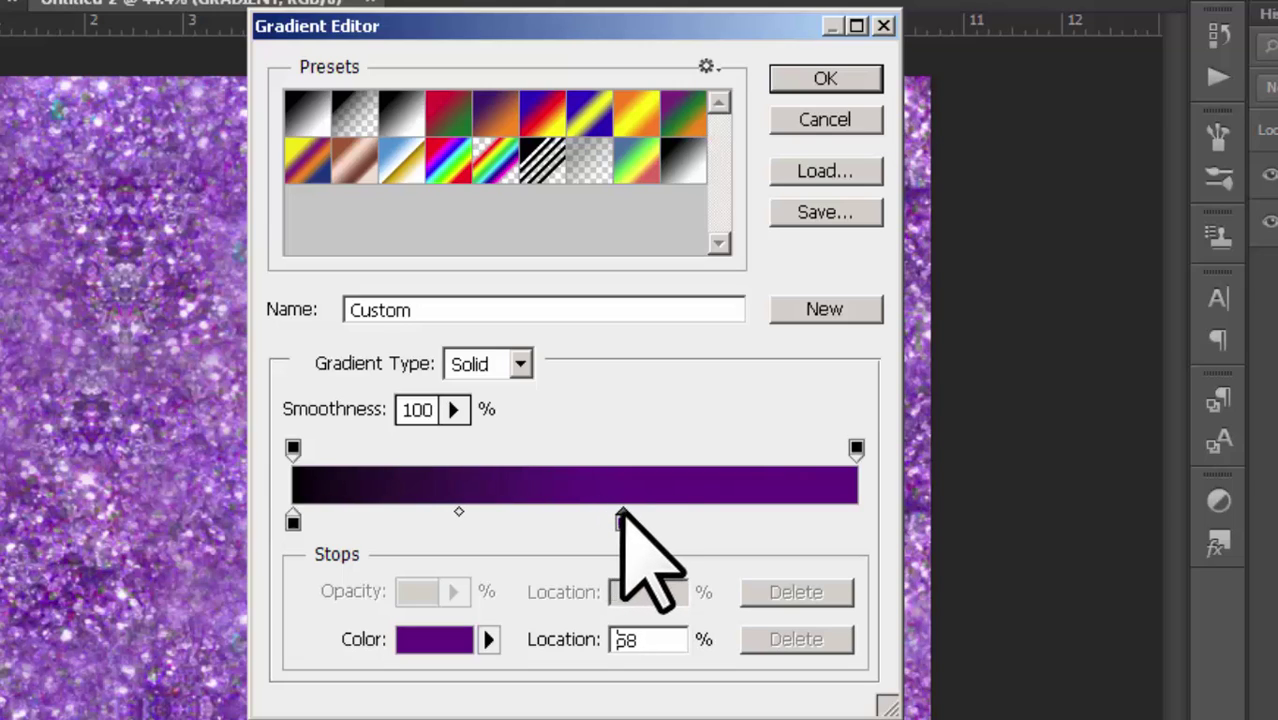
pyautogui.moveTo(628, 515); pyautogui.dragTo(630, 516)
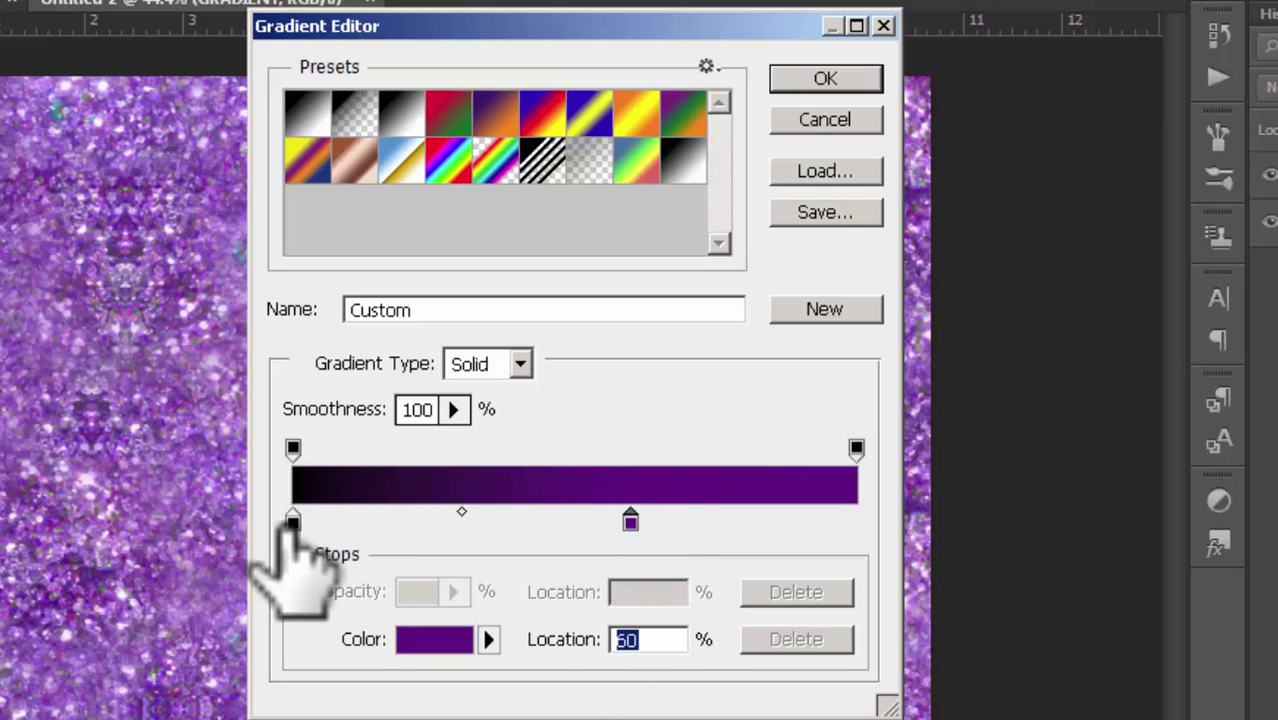
pyautogui.moveTo(293, 520); pyautogui.dragTo(543, 520)
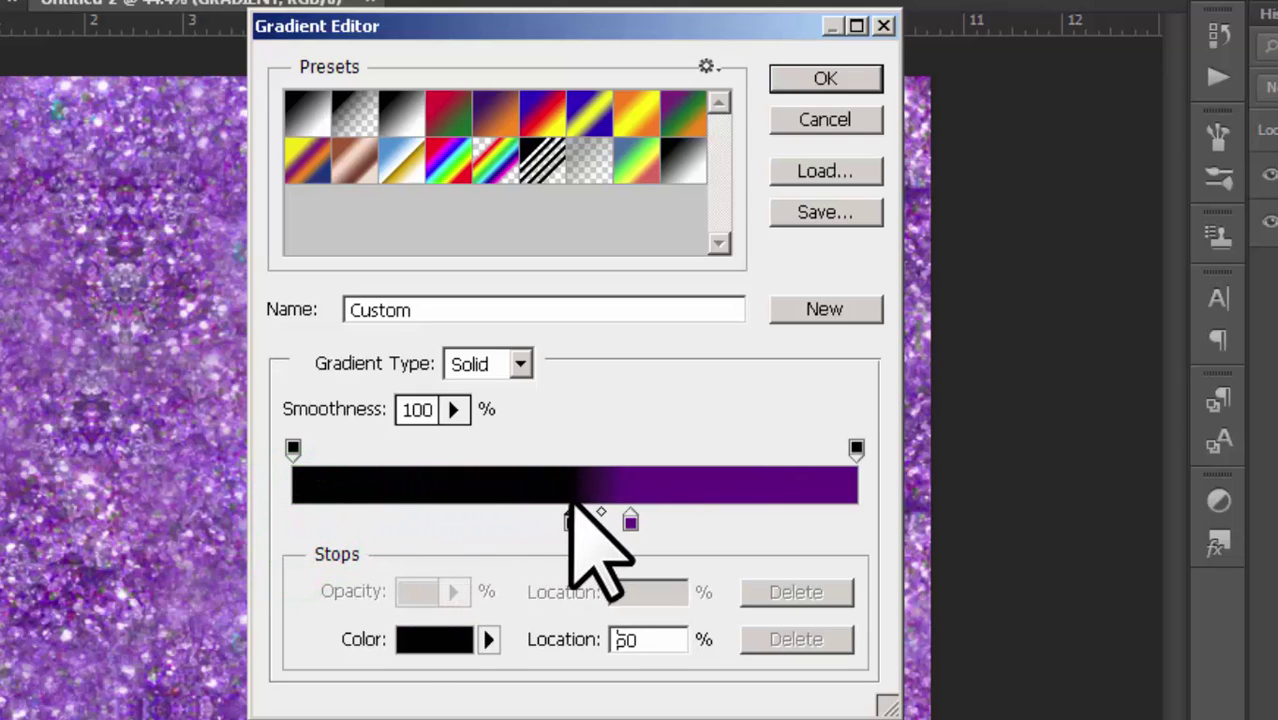
pyautogui.moveTo(570, 510); pyautogui.dragTo(571, 512)
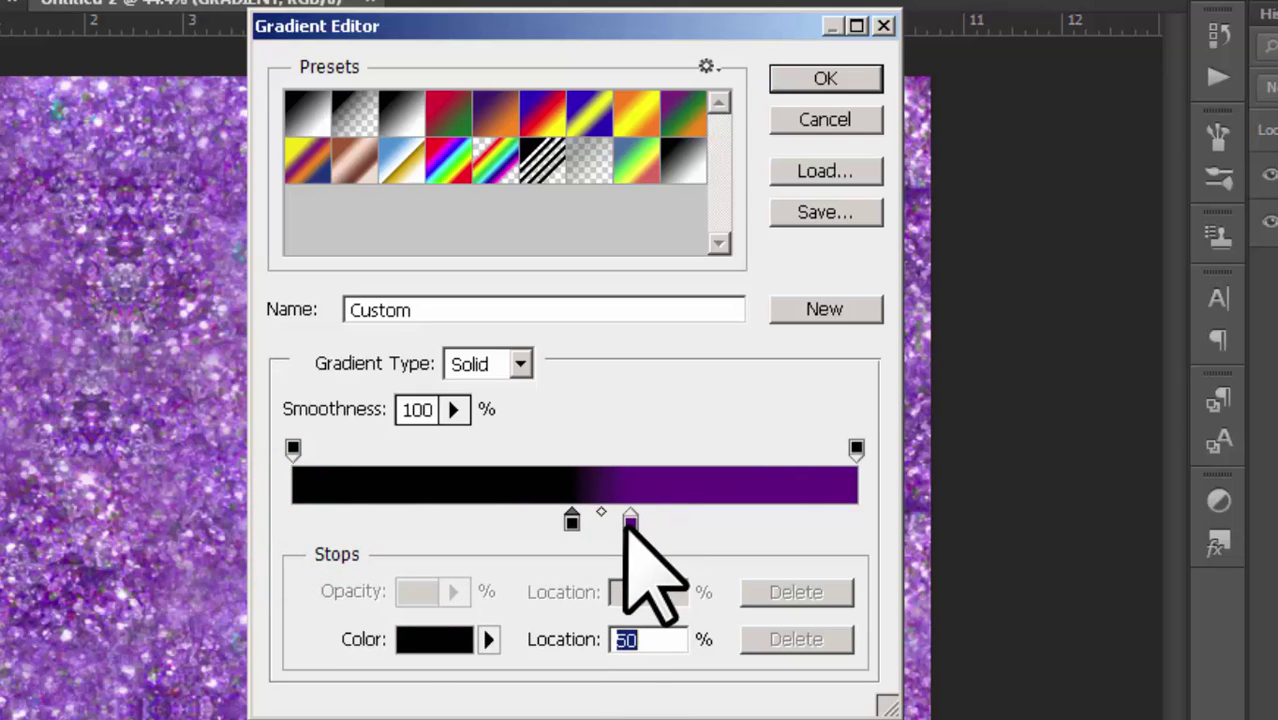
pyautogui.click(630, 520)
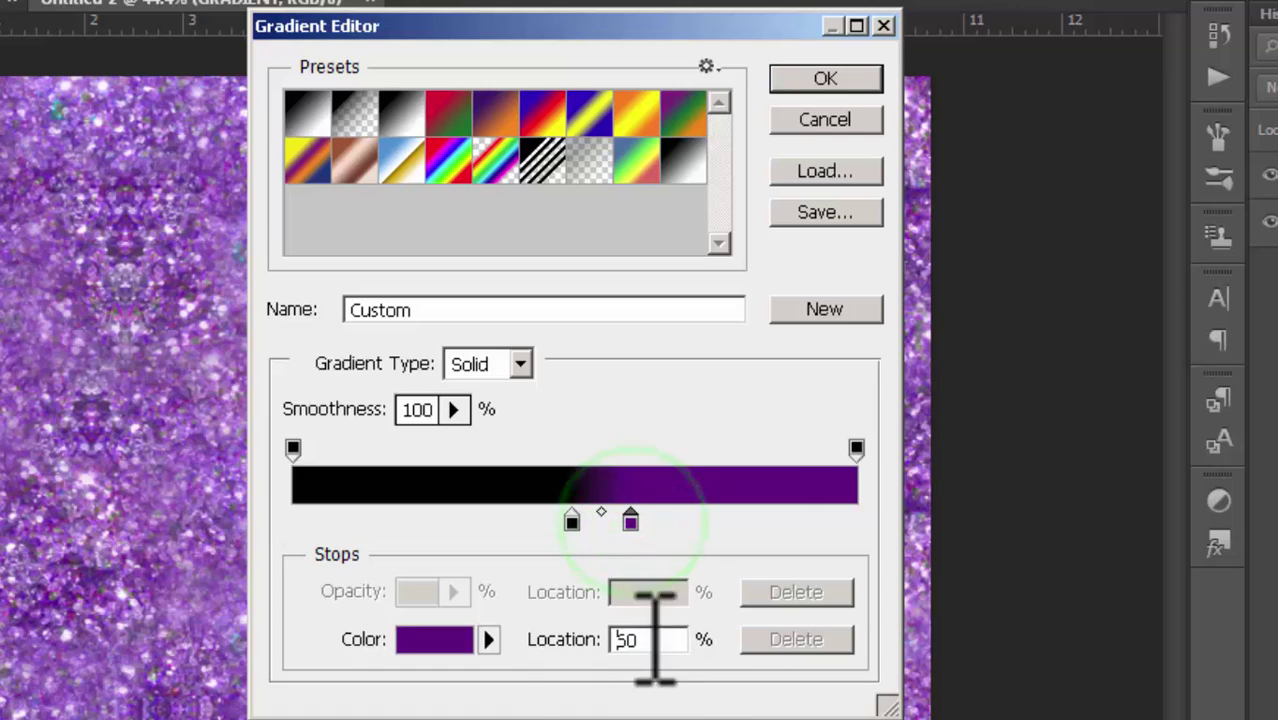
pyautogui.click(571, 520)
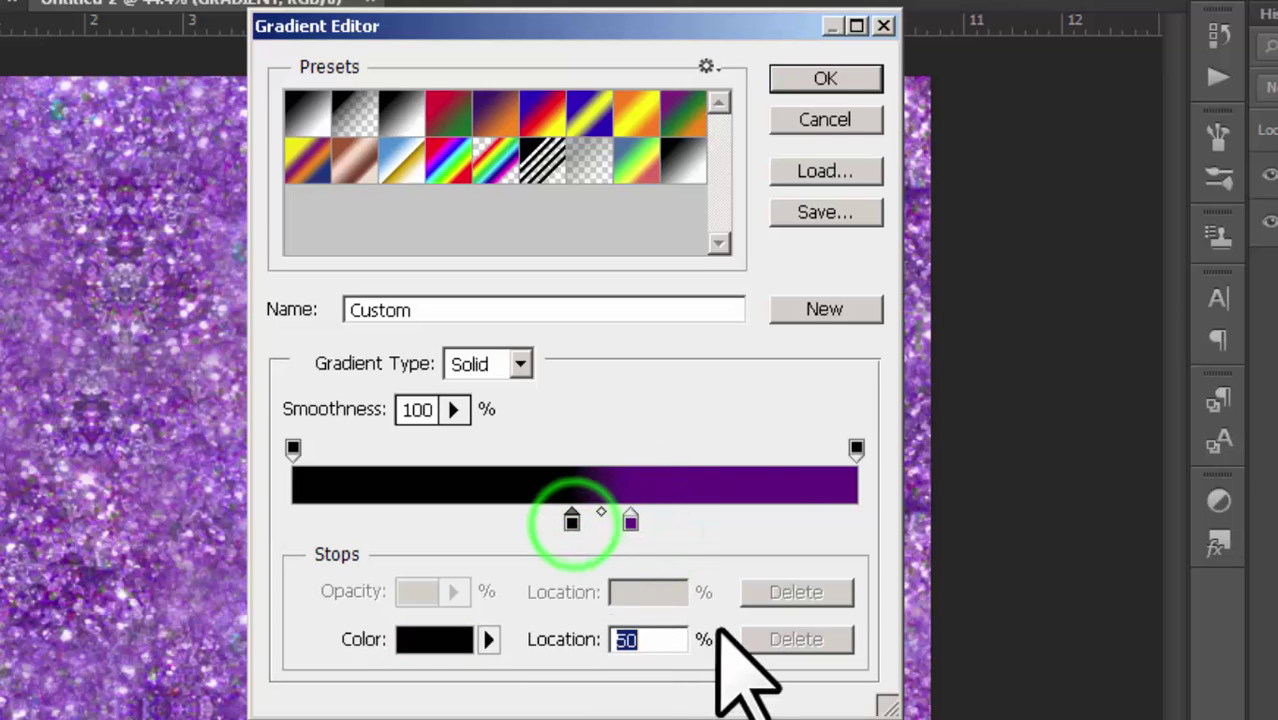
pyautogui.click(810, 80)
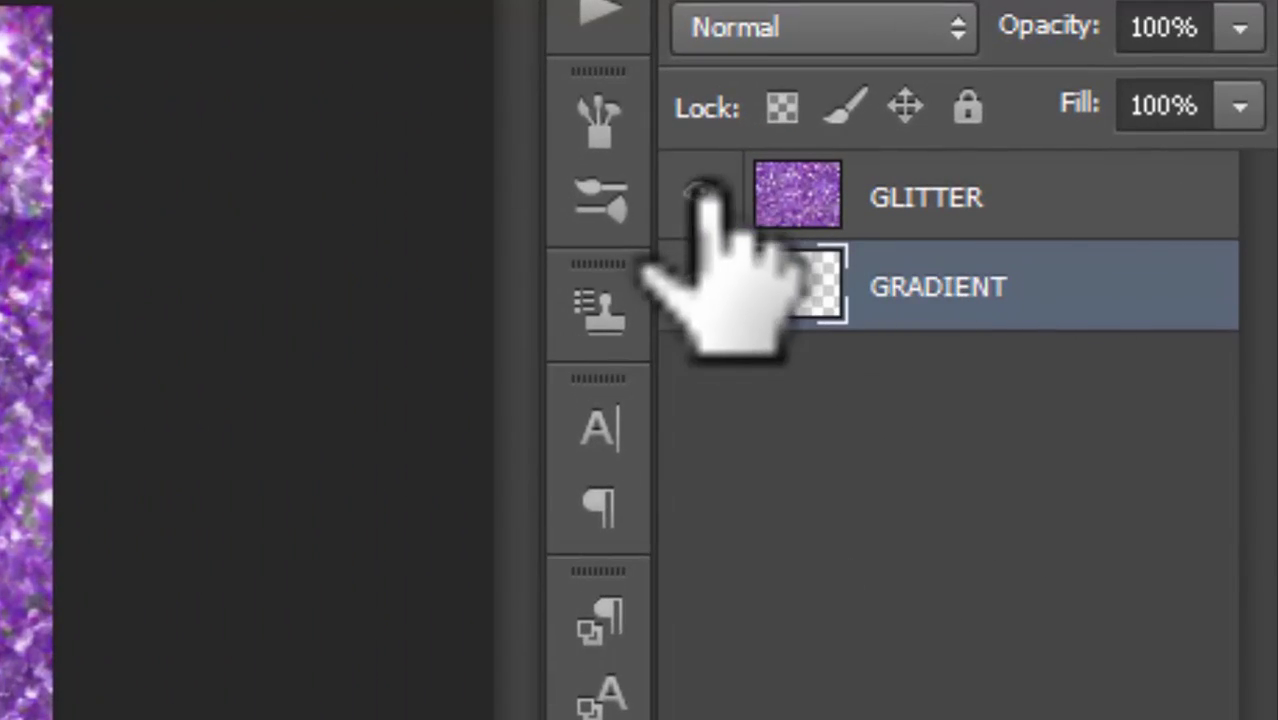
# - Hide GLITTER, fill GRADIENT with a vertical black-to-purple gradient, then select GLITTER
pyautogui.click(700, 193)
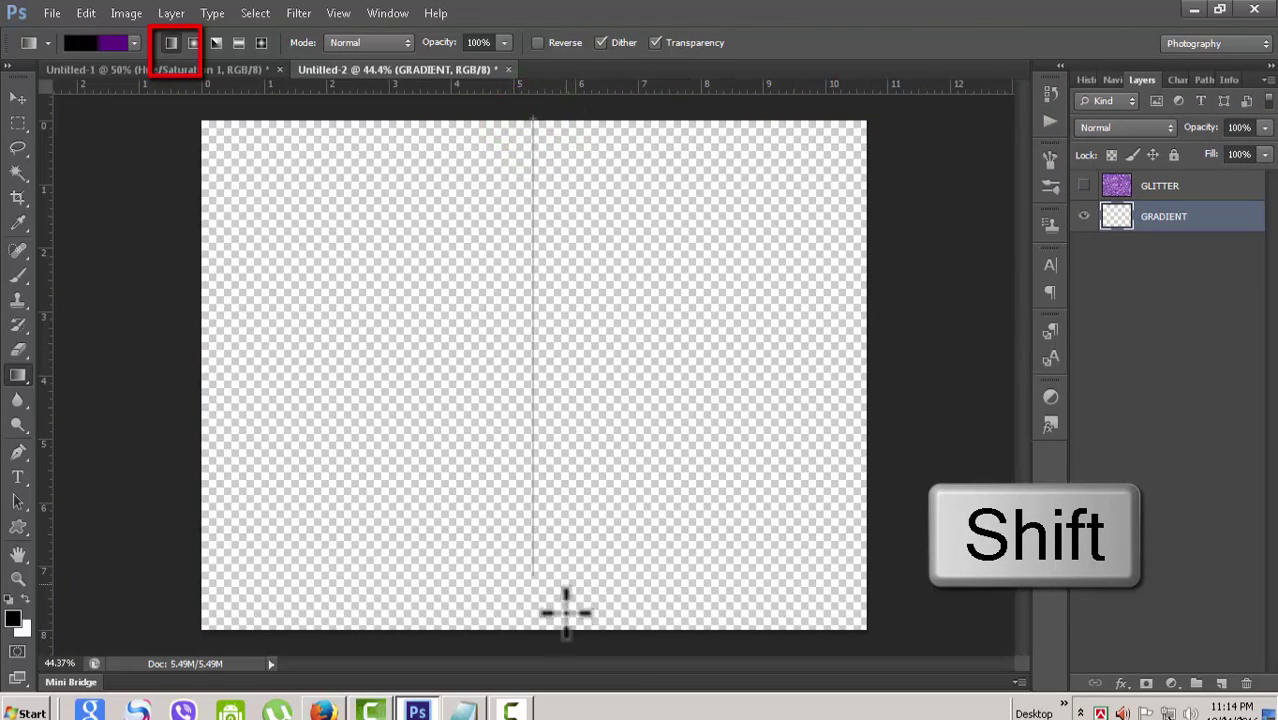
pyautogui.moveTo(569, 640); pyautogui.dragTo(571, 641)
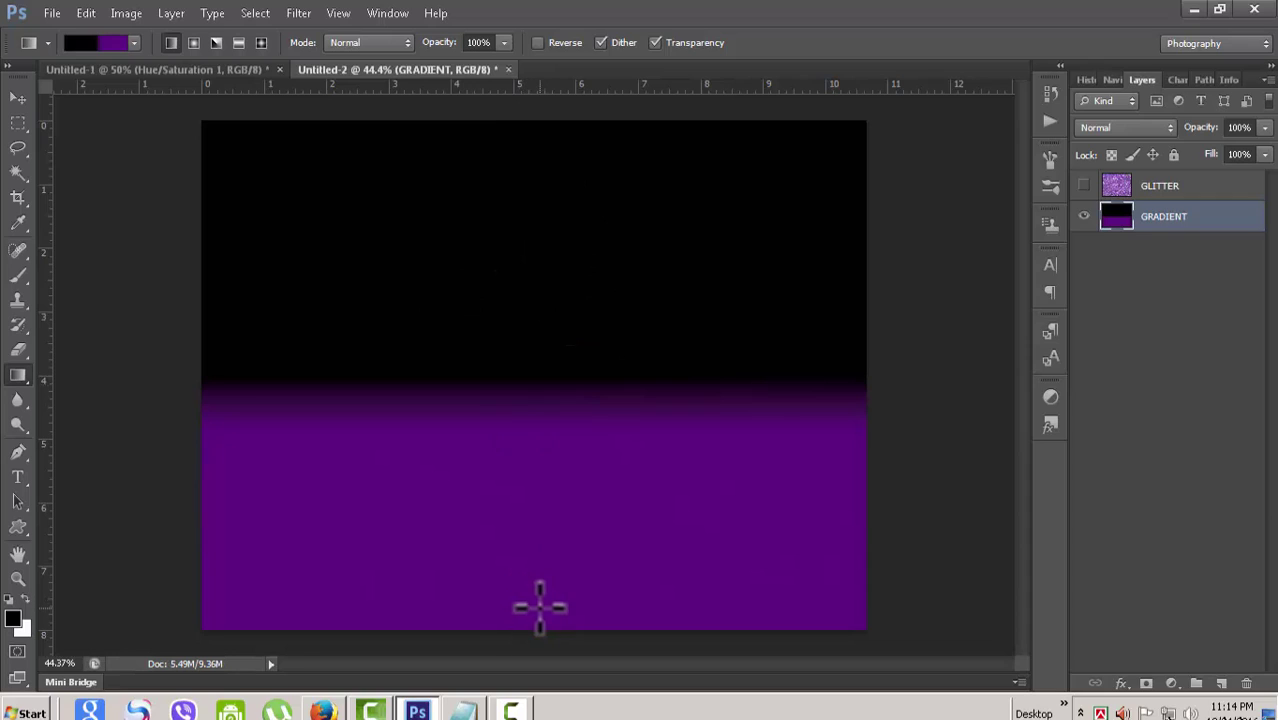
pyautogui.click(1195, 184)
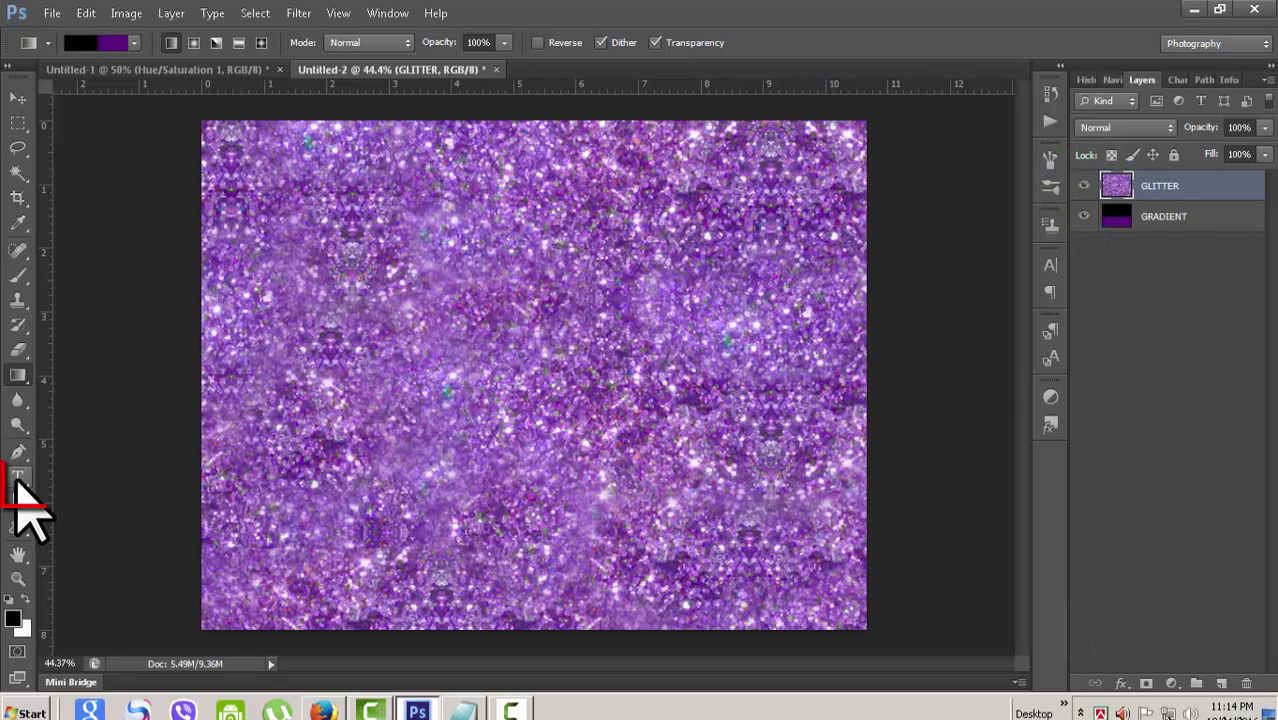
# - Choose the Type tool with the UrmeeMJ font and enable Bijoy Bengali keyboard input
pyautogui.click(18, 480)
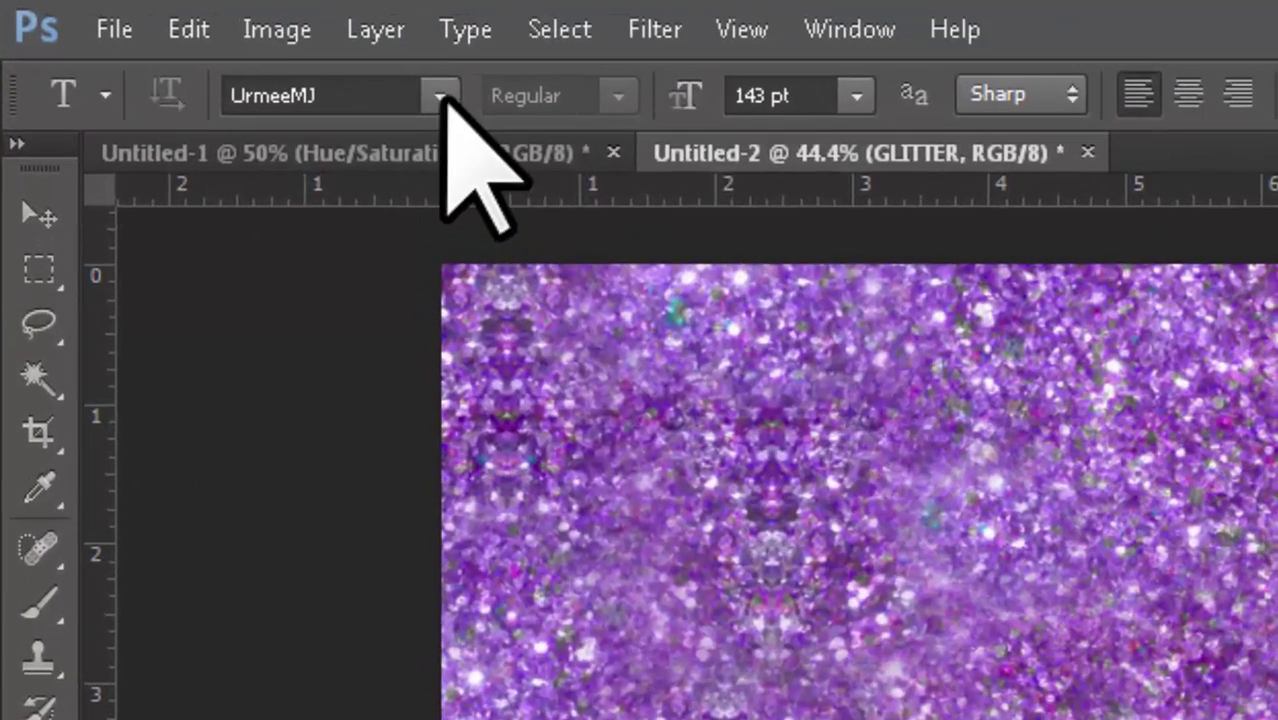
pyautogui.click(201, 42)
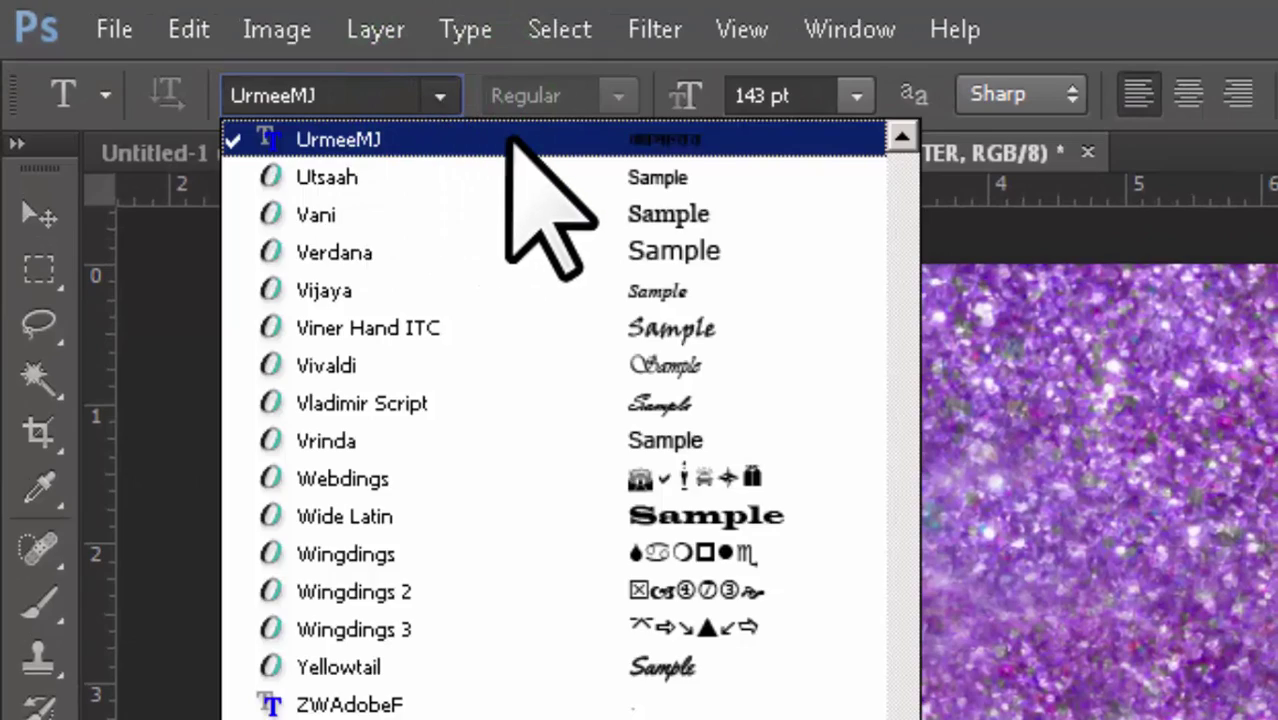
pyautogui.click(440, 97)
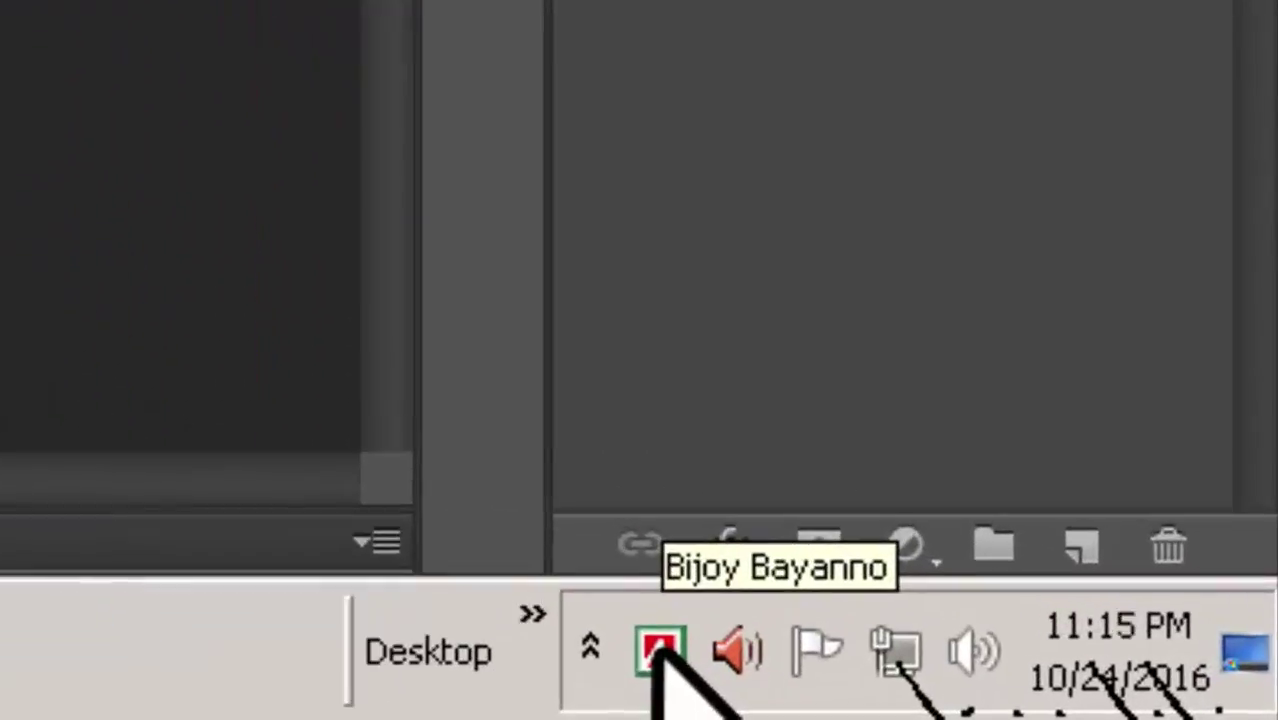
pyautogui.click(659, 650)
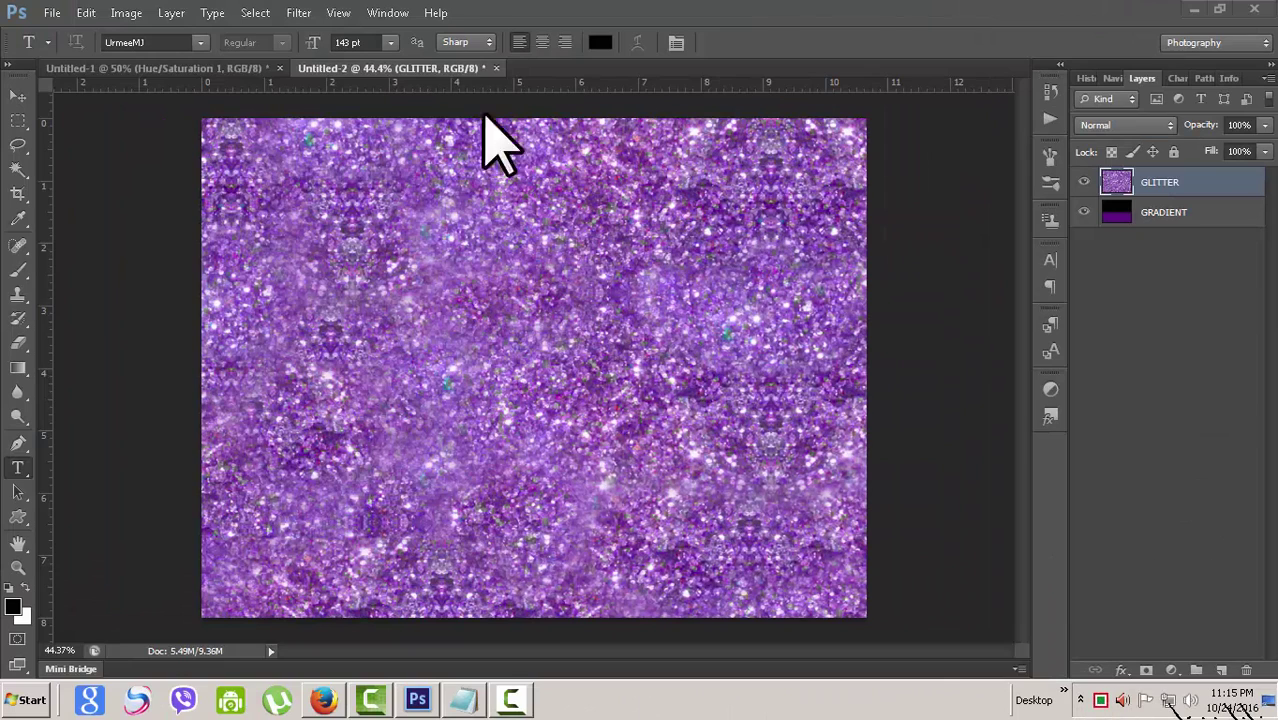
# - Type two lines of black Bengali birthday text on a new text layer and commit it
pyautogui.click(304, 293)
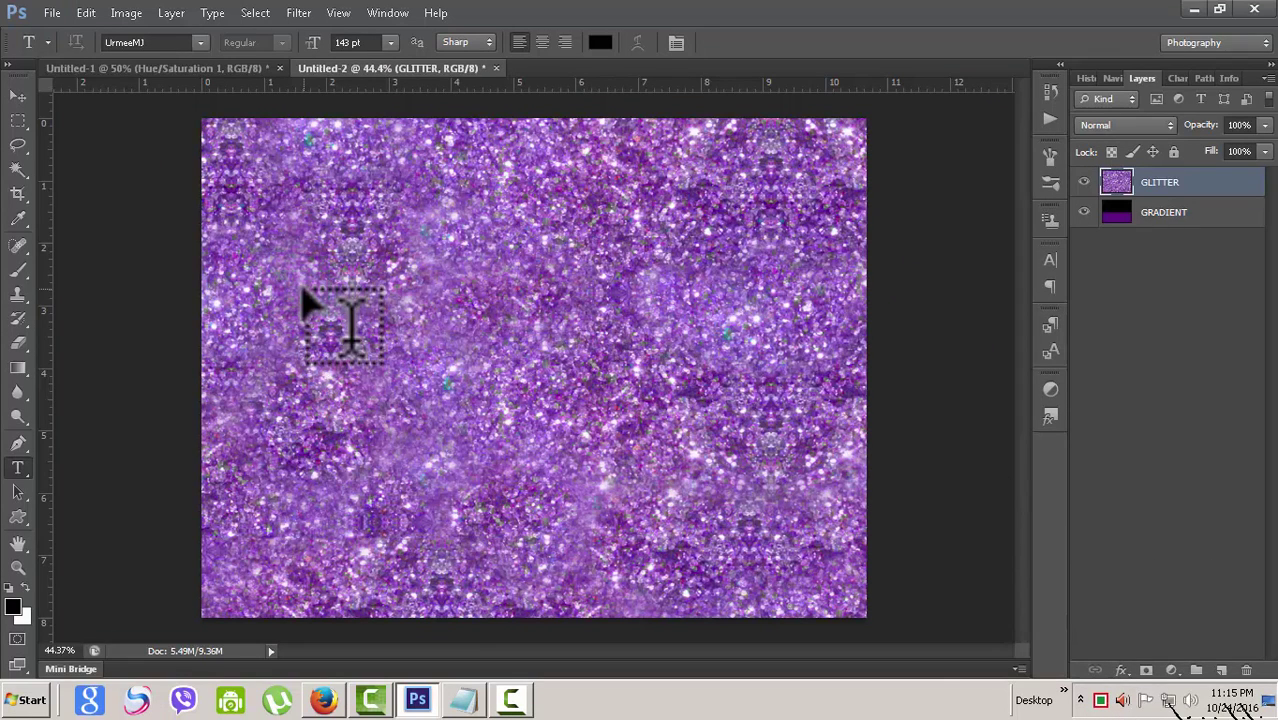
pyautogui.click(313, 287)
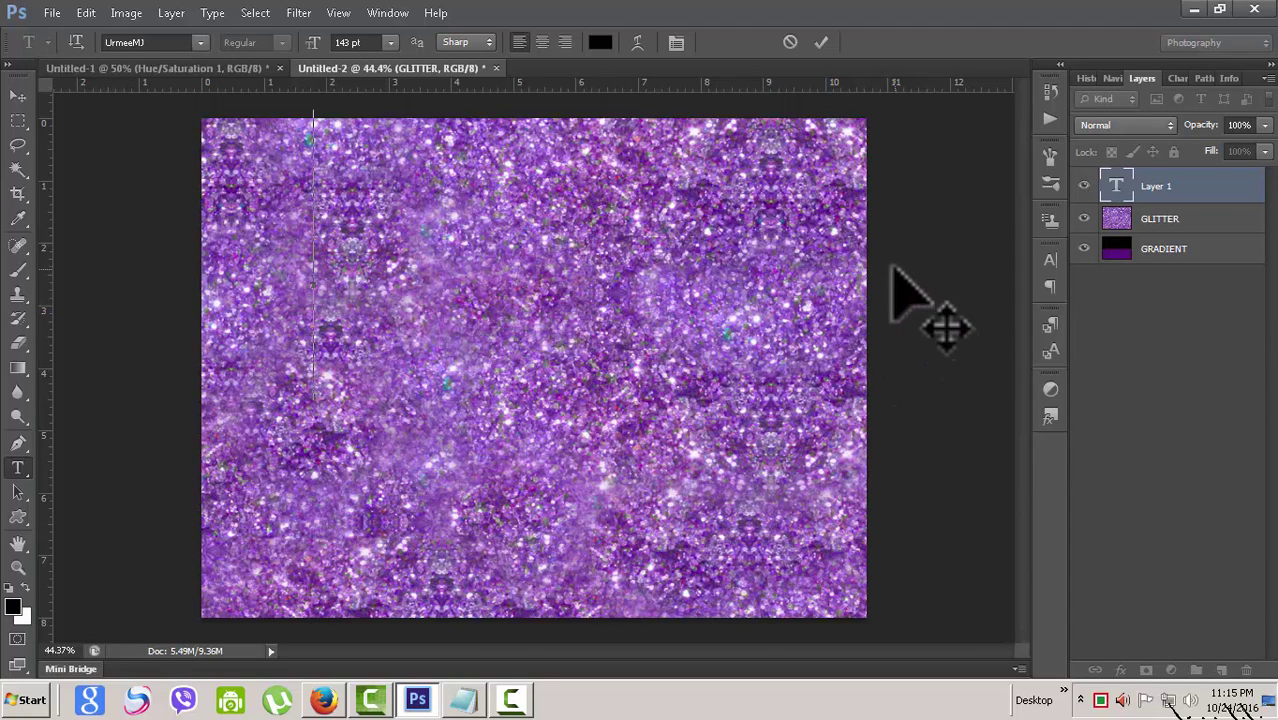
pyautogui.write('A')
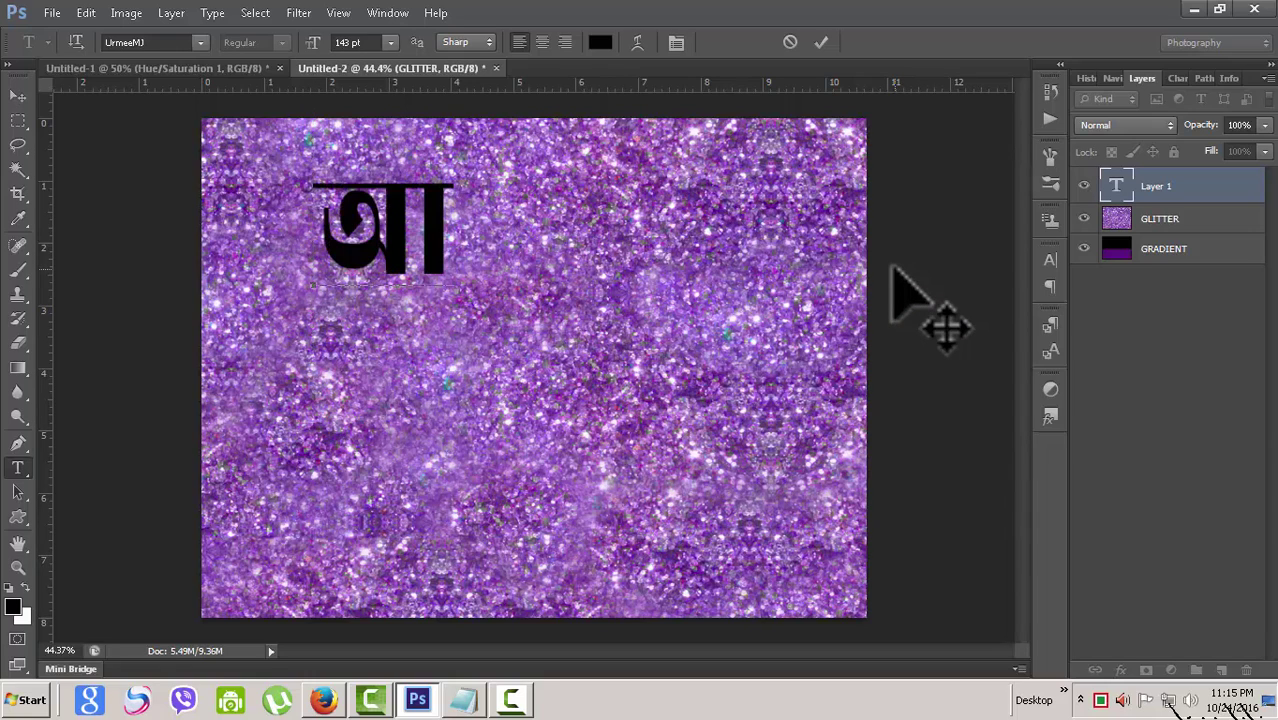
pyautogui.write('লি')
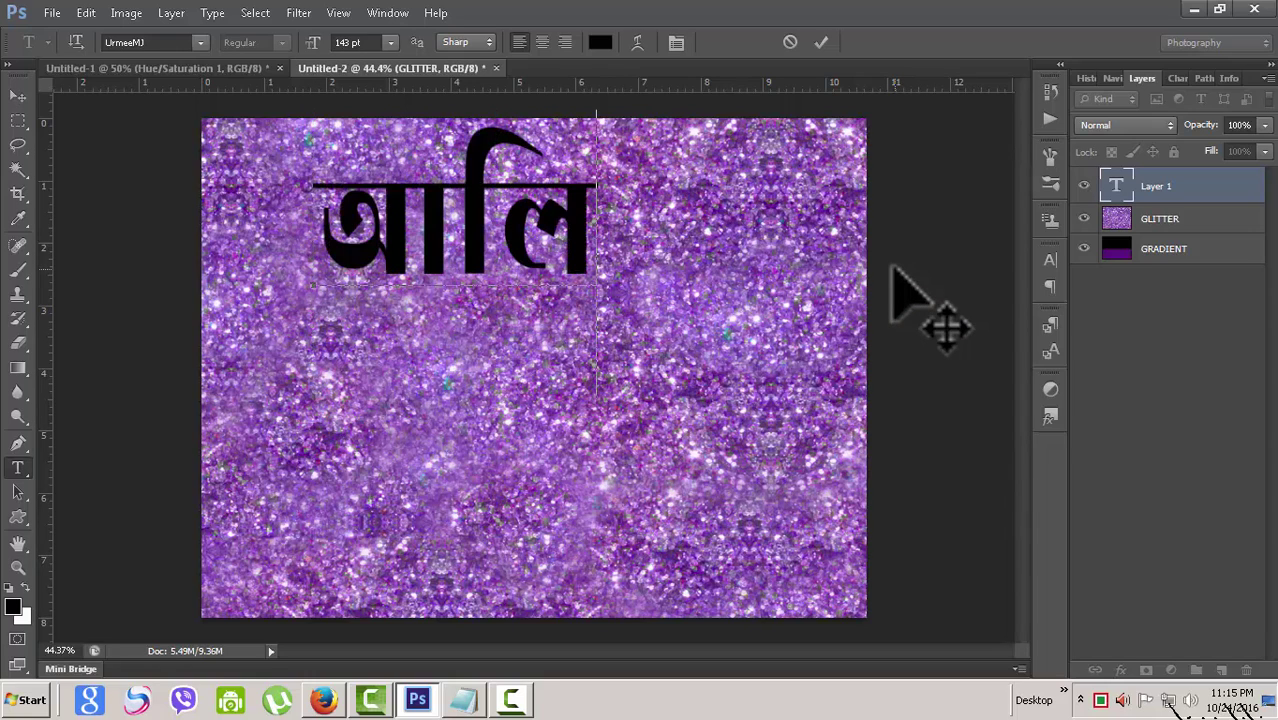
pyautogui.write('কের')
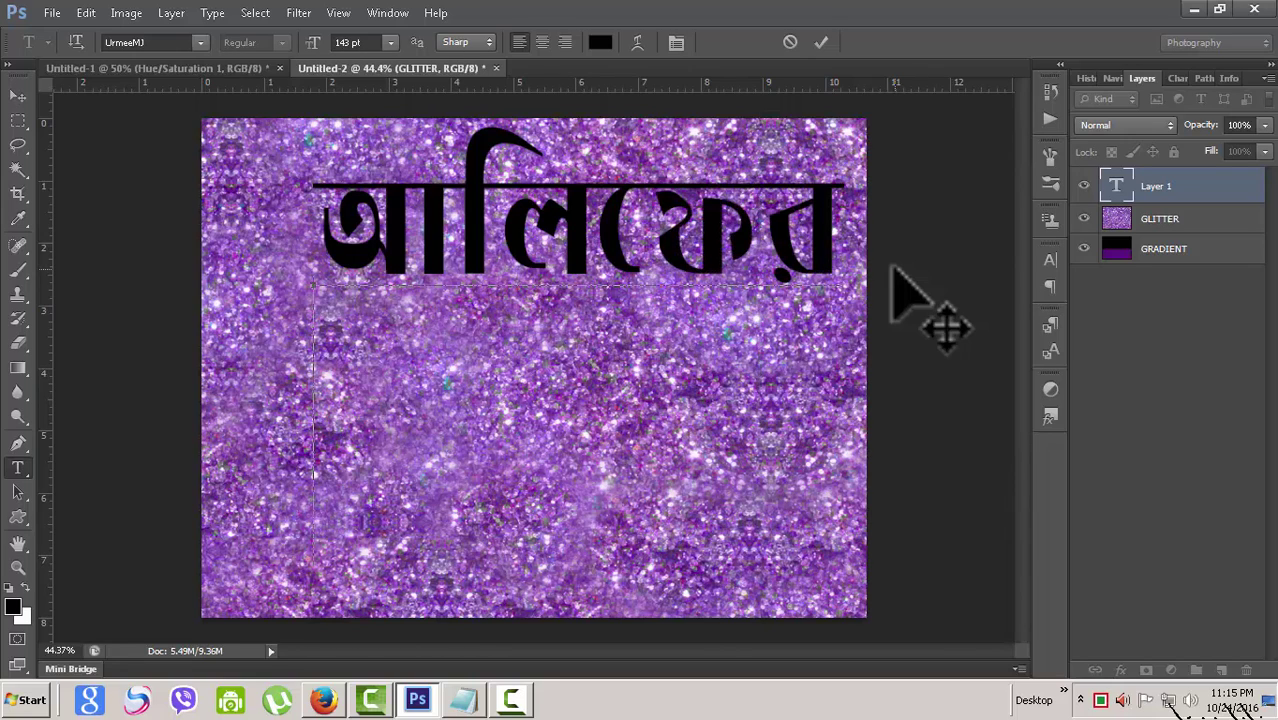
pyautogui.write('জন্ম')
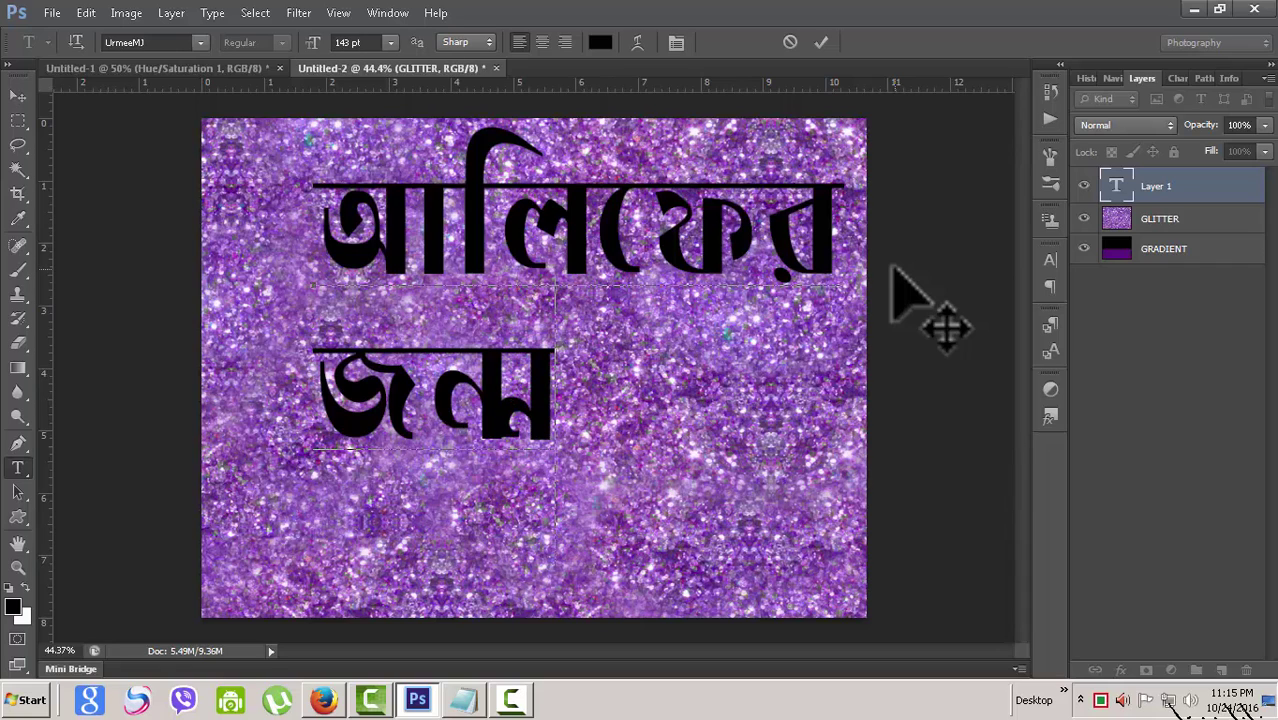
pyautogui.write('দিন')
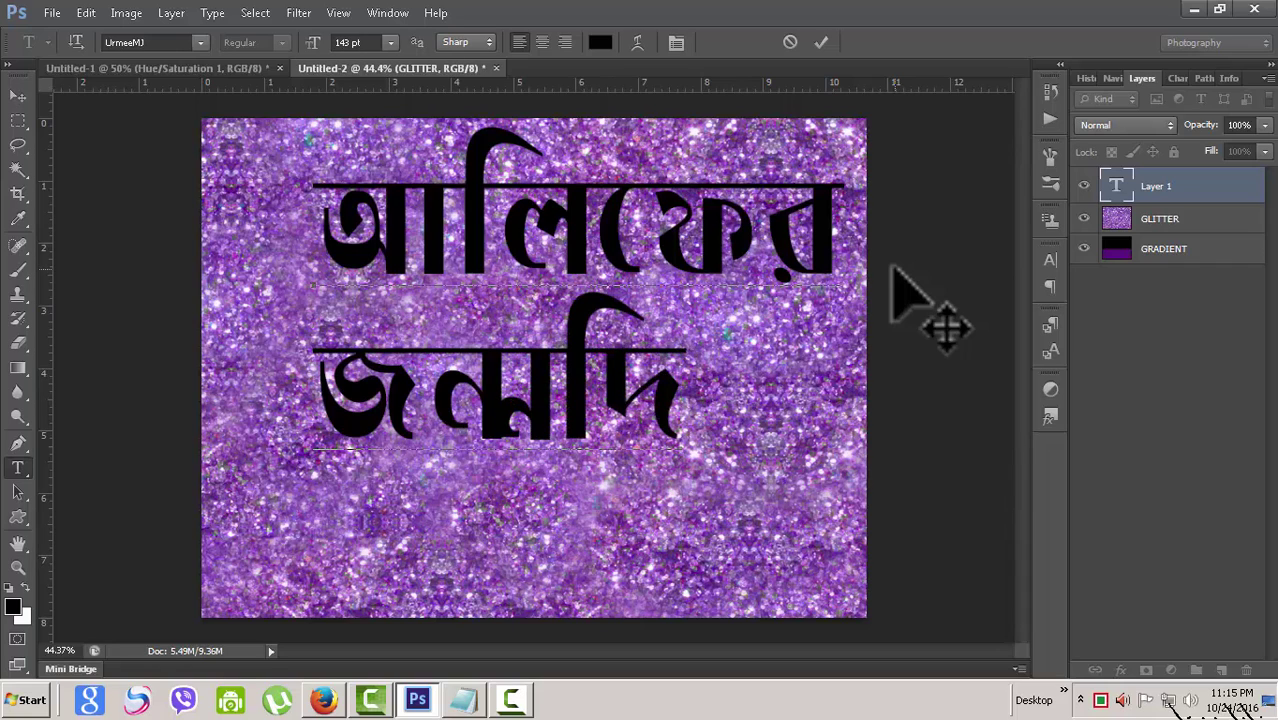
pyautogui.click(335, 408)
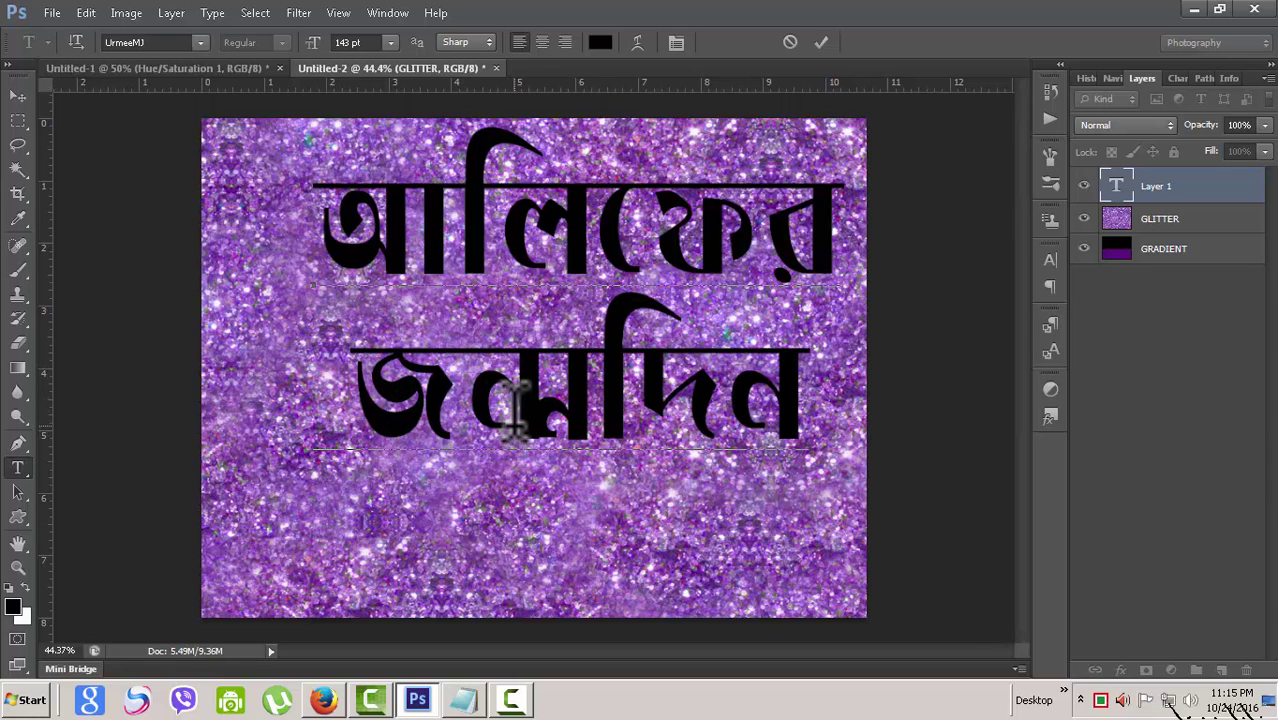
pyautogui.click(20, 95)
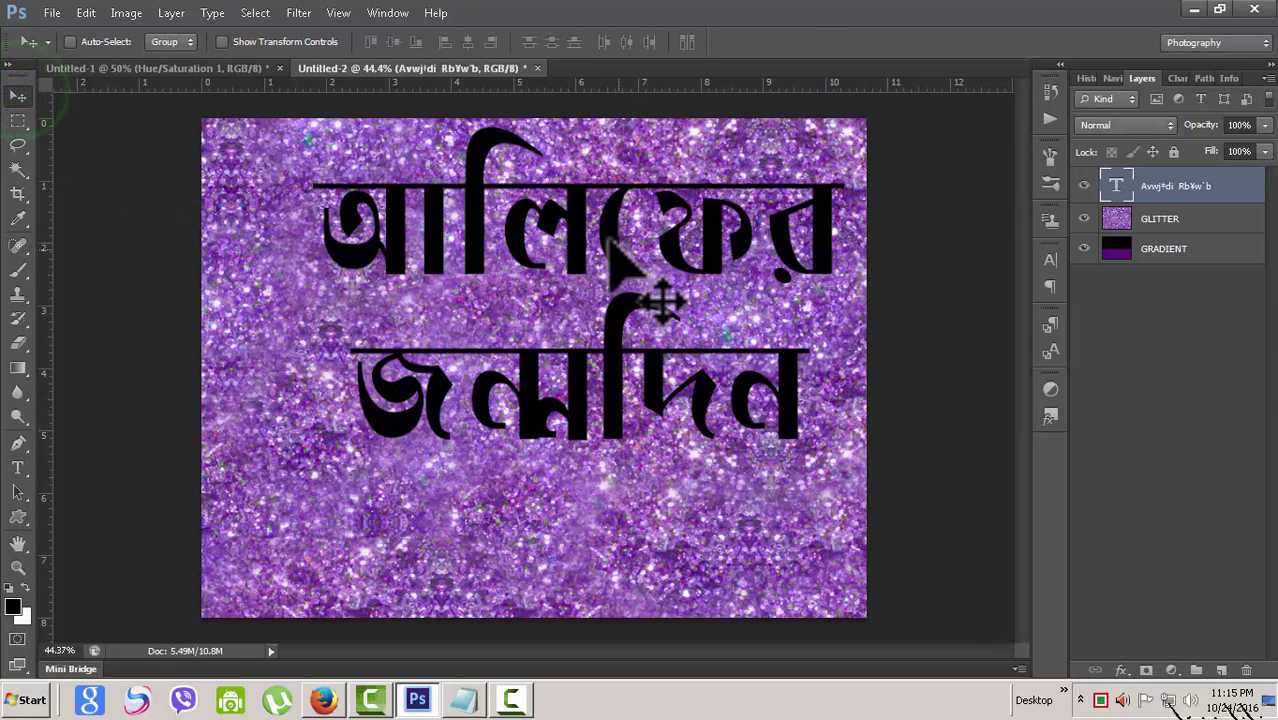
# - Drag the Bengali text block slightly left and upward on the canvas
pyautogui.moveTo(604, 242)
pyautogui.mouseDown()
pyautogui.moveTo(566, 281)
pyautogui.moveTo(564, 238)
pyautogui.mouseUp()
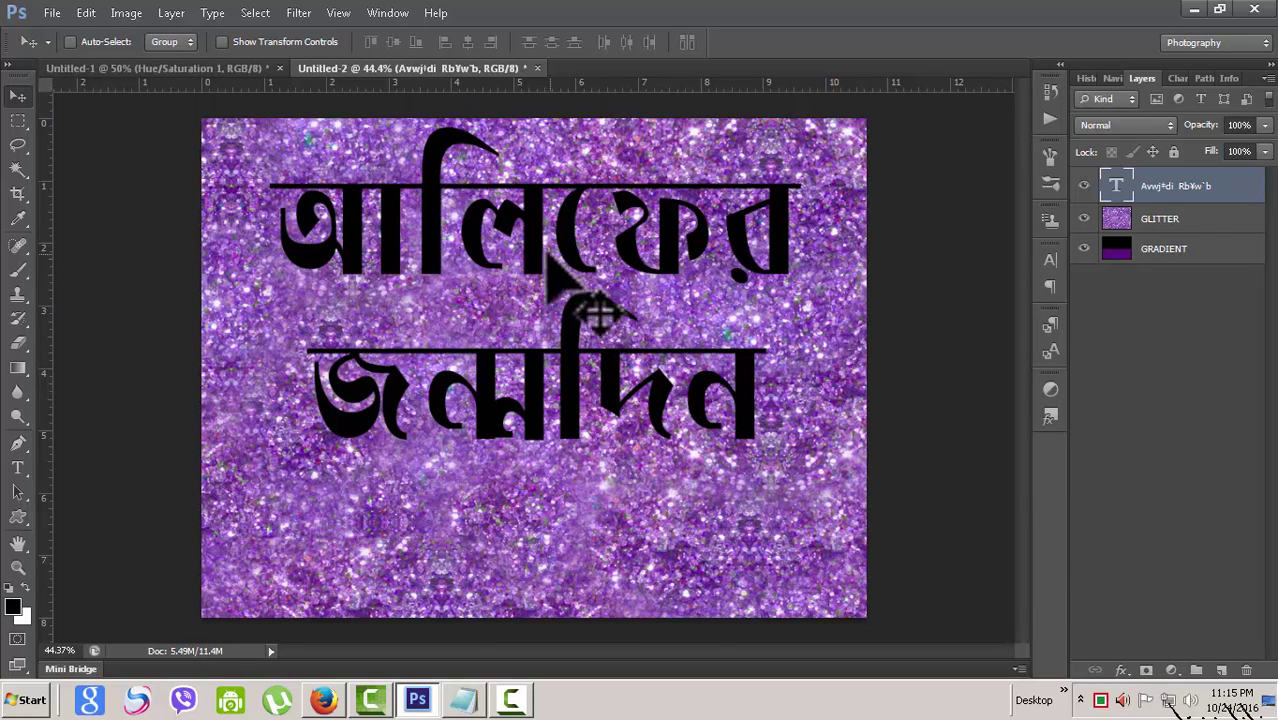
pyautogui.moveTo(533, 258); pyautogui.dragTo(534, 249)
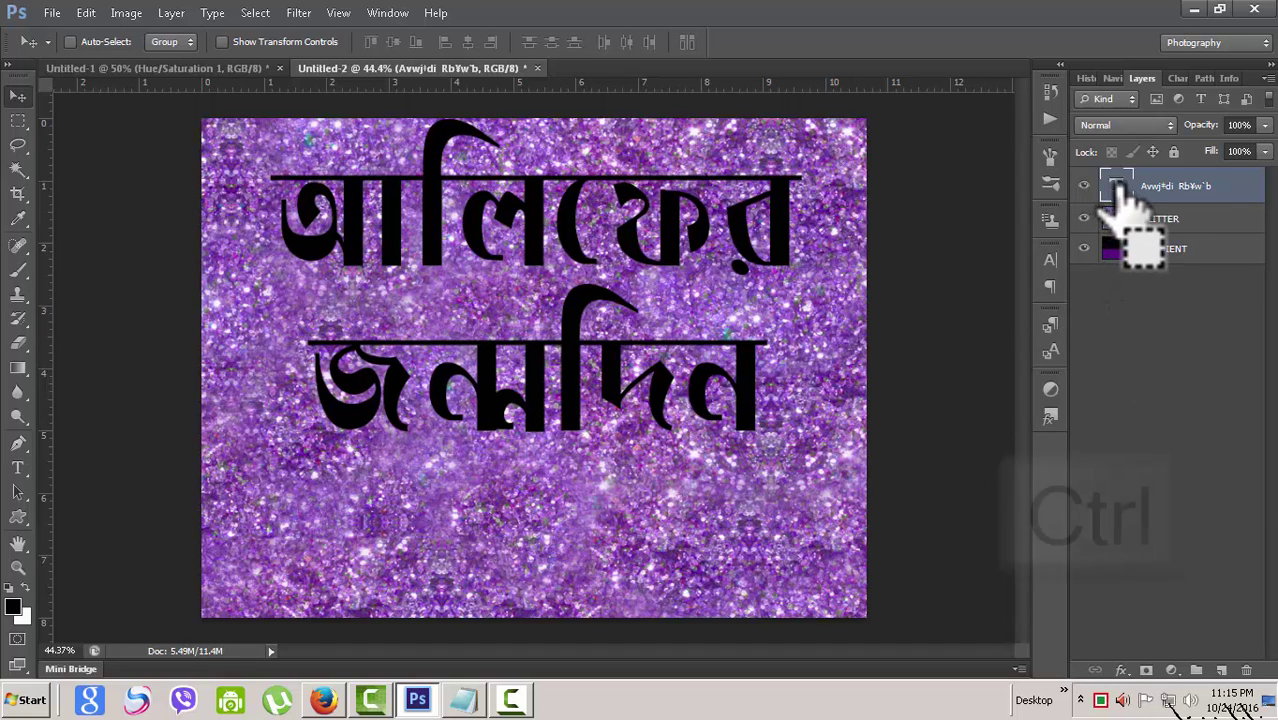
# - Load the text outline as a selection, mask GLITTER with it, and hide GRADIENT
pyautogui.keyDown('ctrl'); pyautogui.click(1116, 188); pyautogui.keyUp('ctrl')
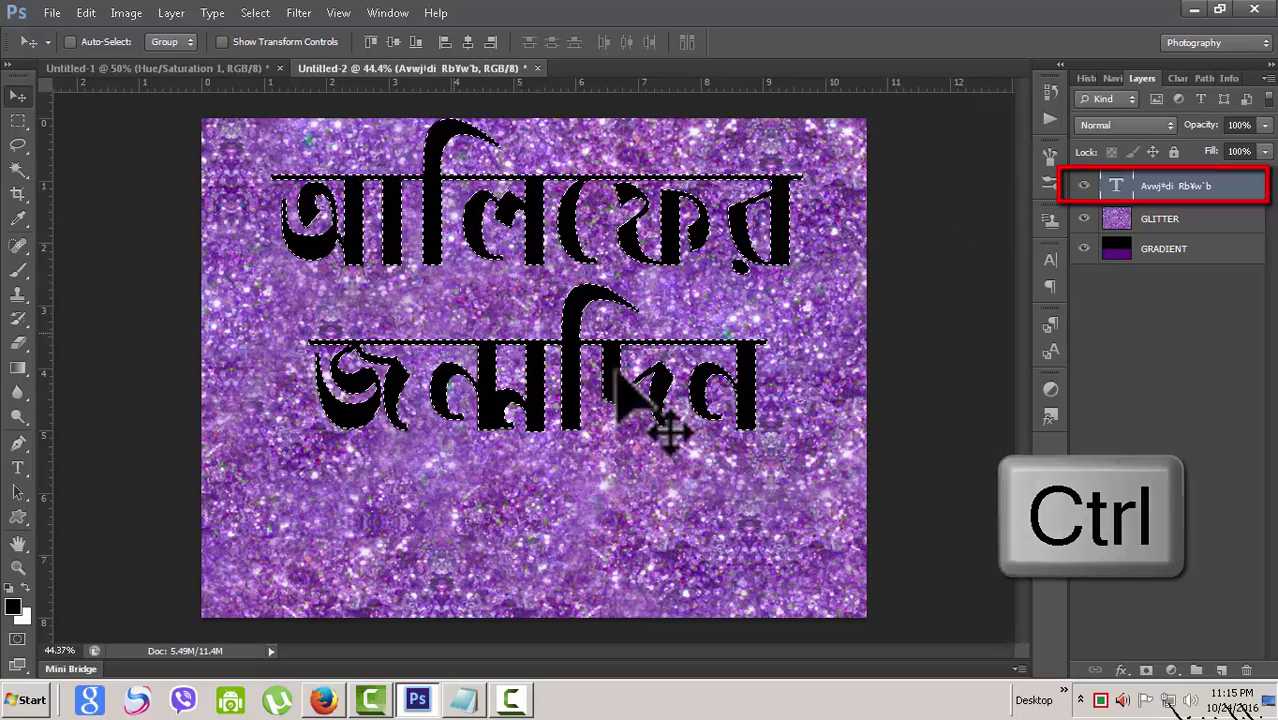
pyautogui.click(1197, 220)
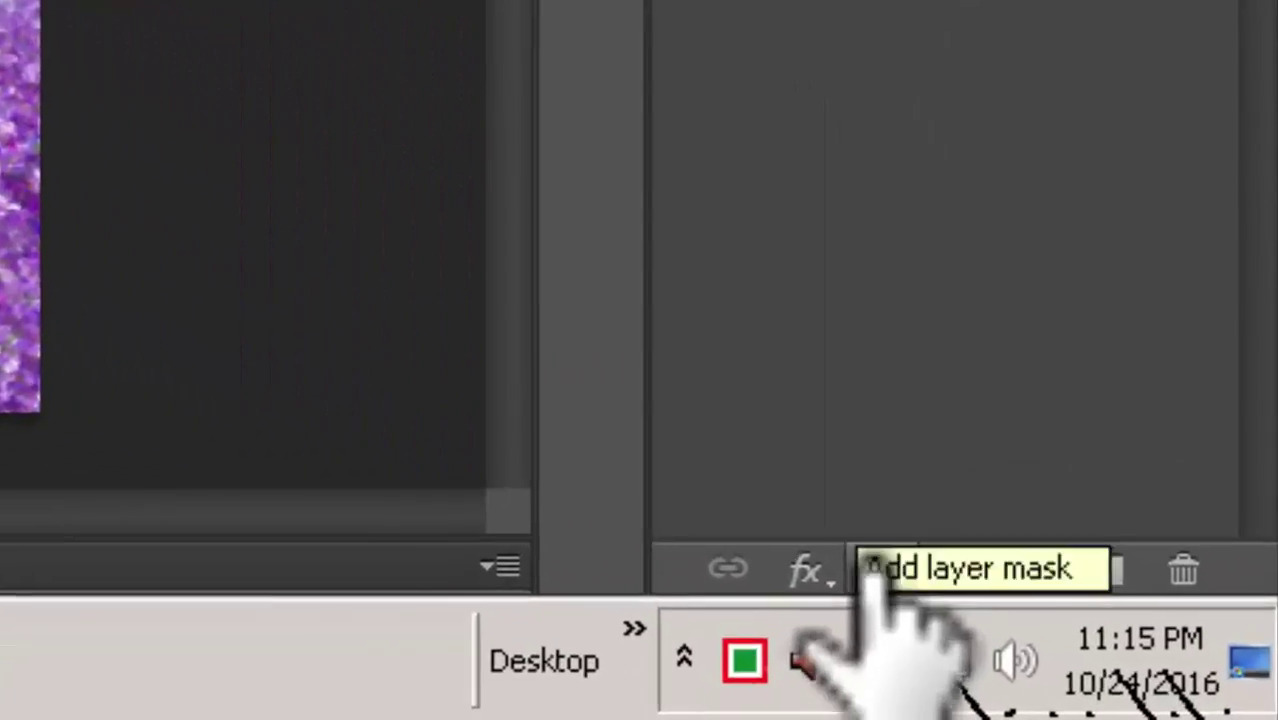
pyautogui.click(1015, 618)
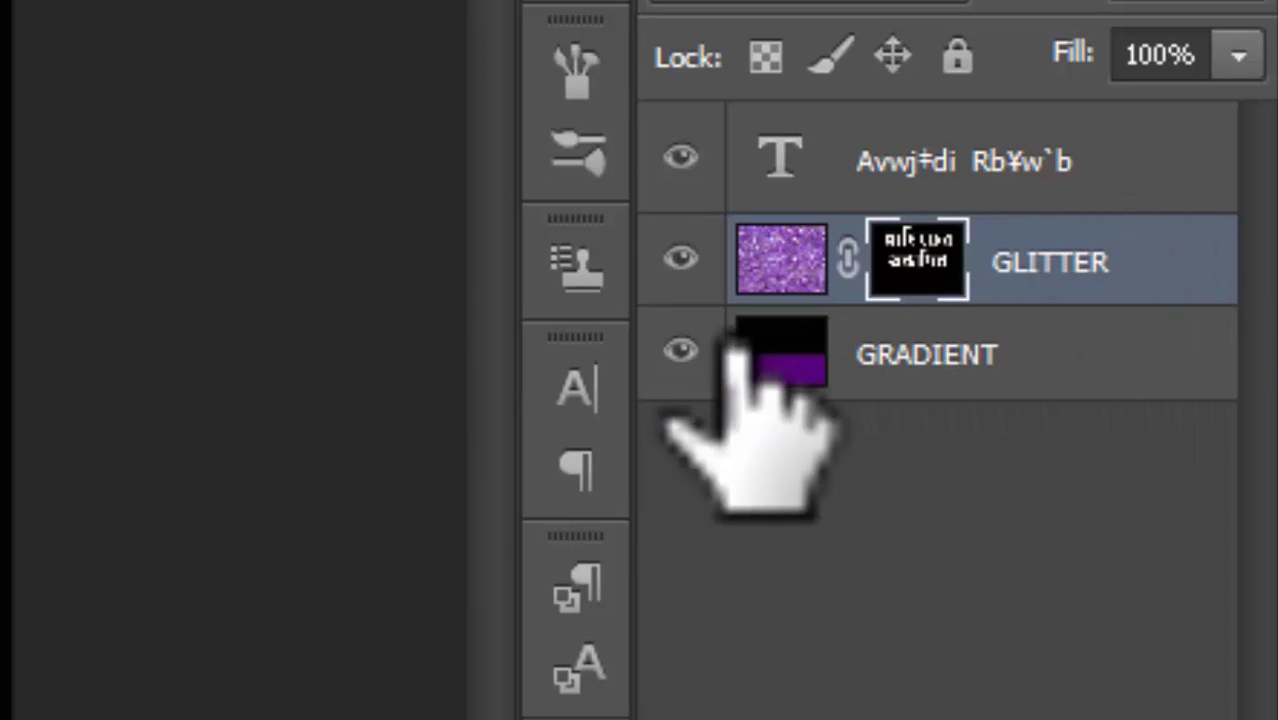
pyautogui.click(680, 350)
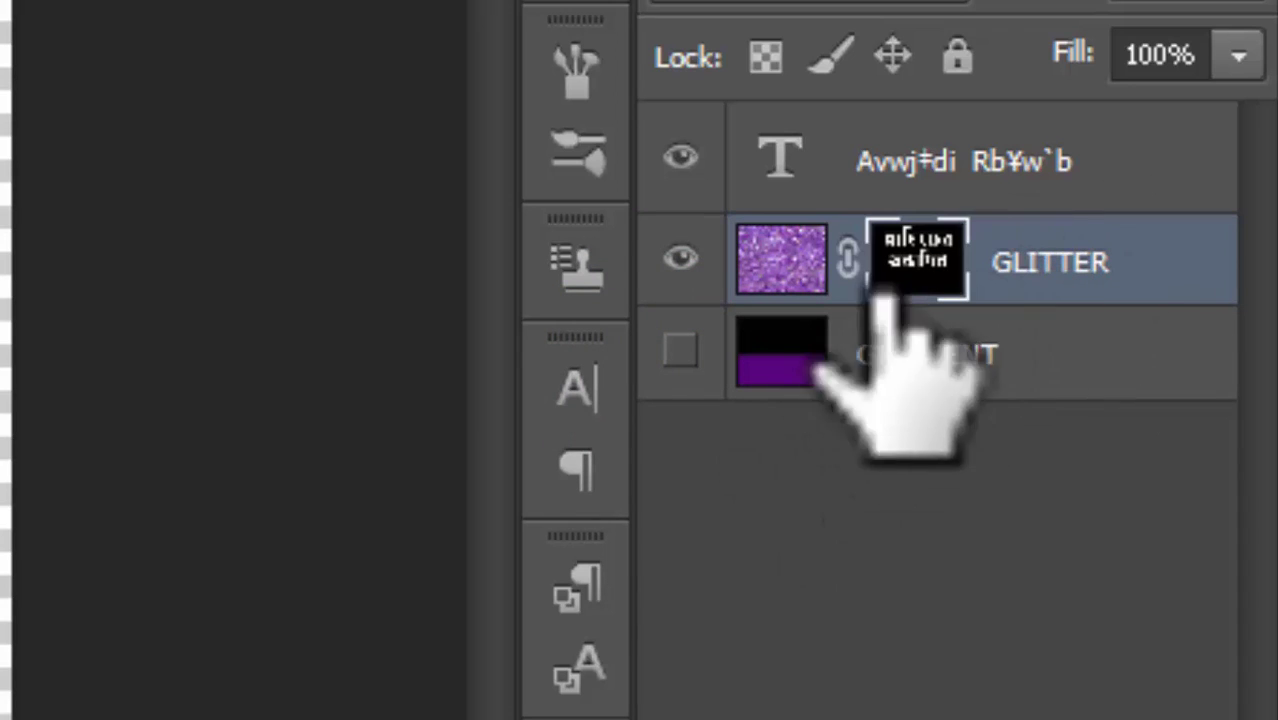
pyautogui.click(682, 348)
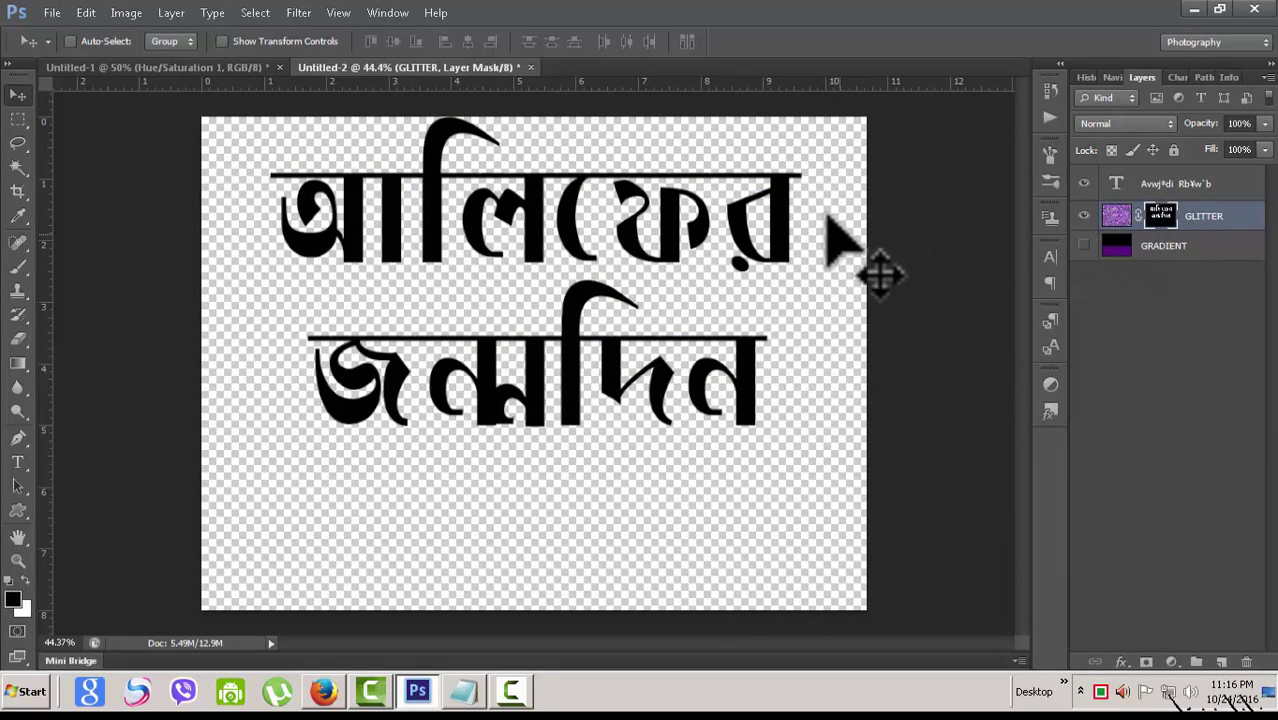
# - Set the Bengali text layer's Fill to 0% and turn the GRADIENT background back on
pyautogui.click(1082, 218)
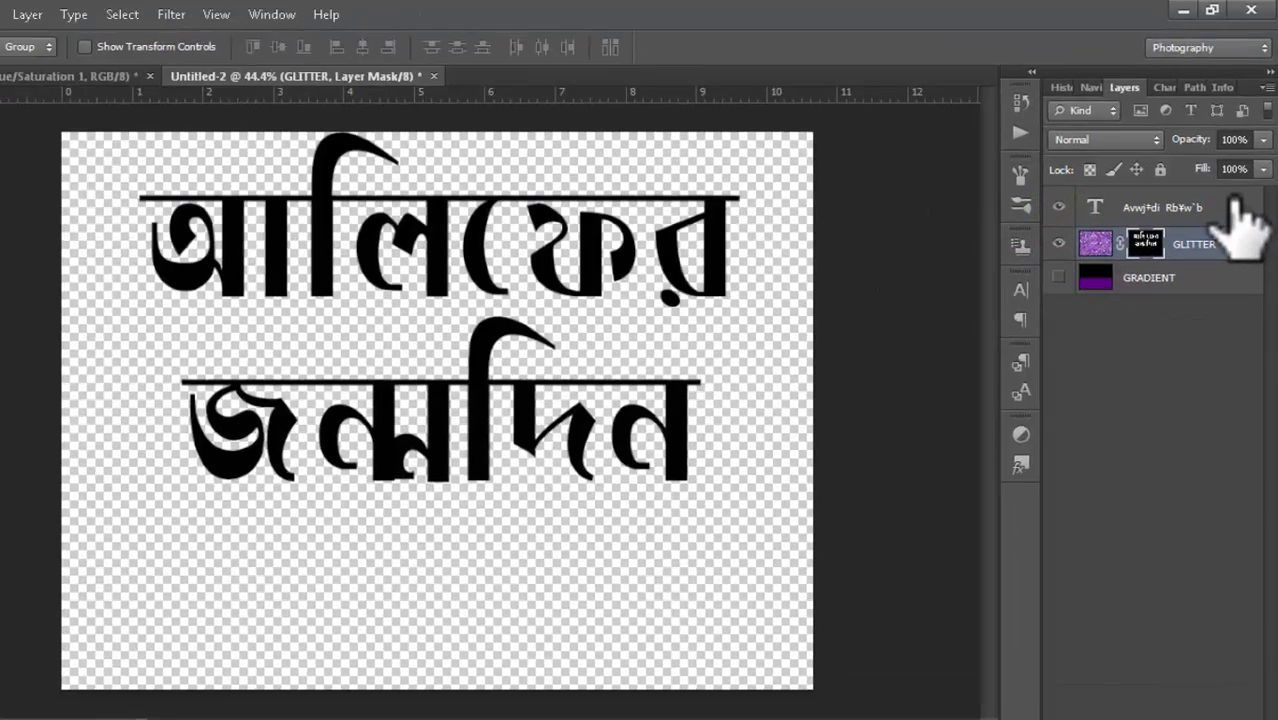
pyautogui.click(1238, 183)
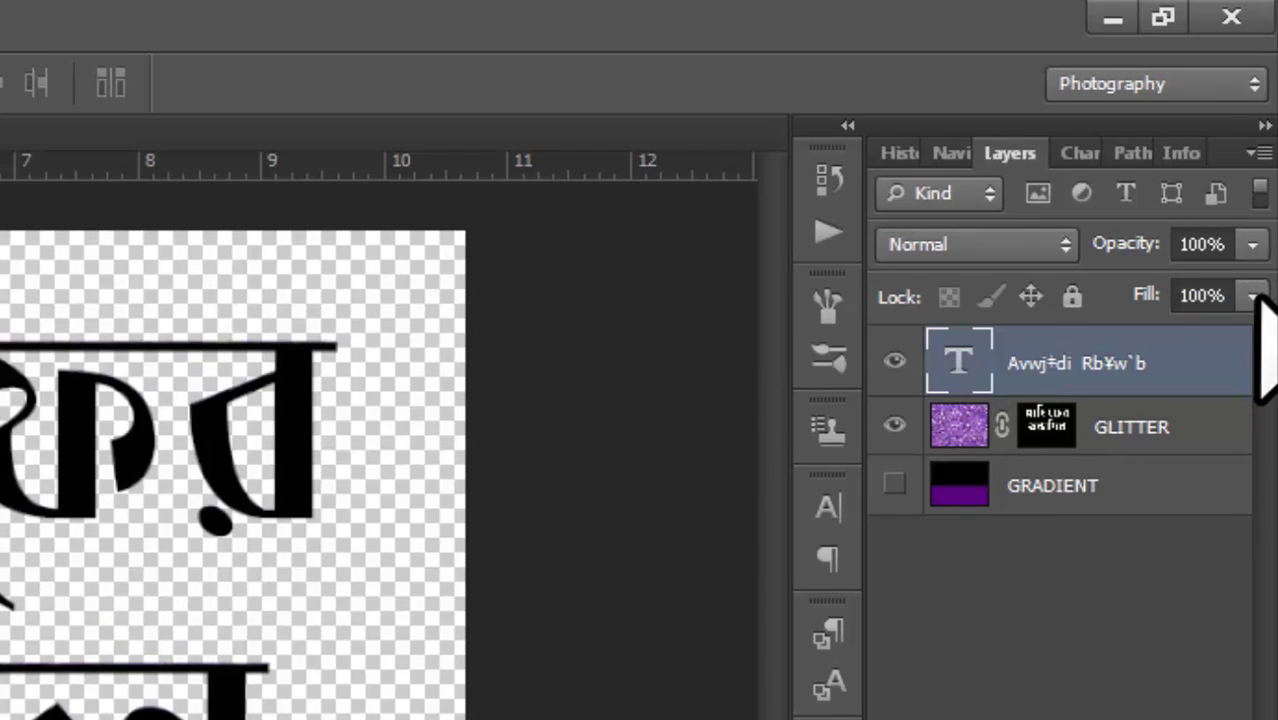
pyautogui.moveTo(1255, 296); pyautogui.dragTo(1047, 358)
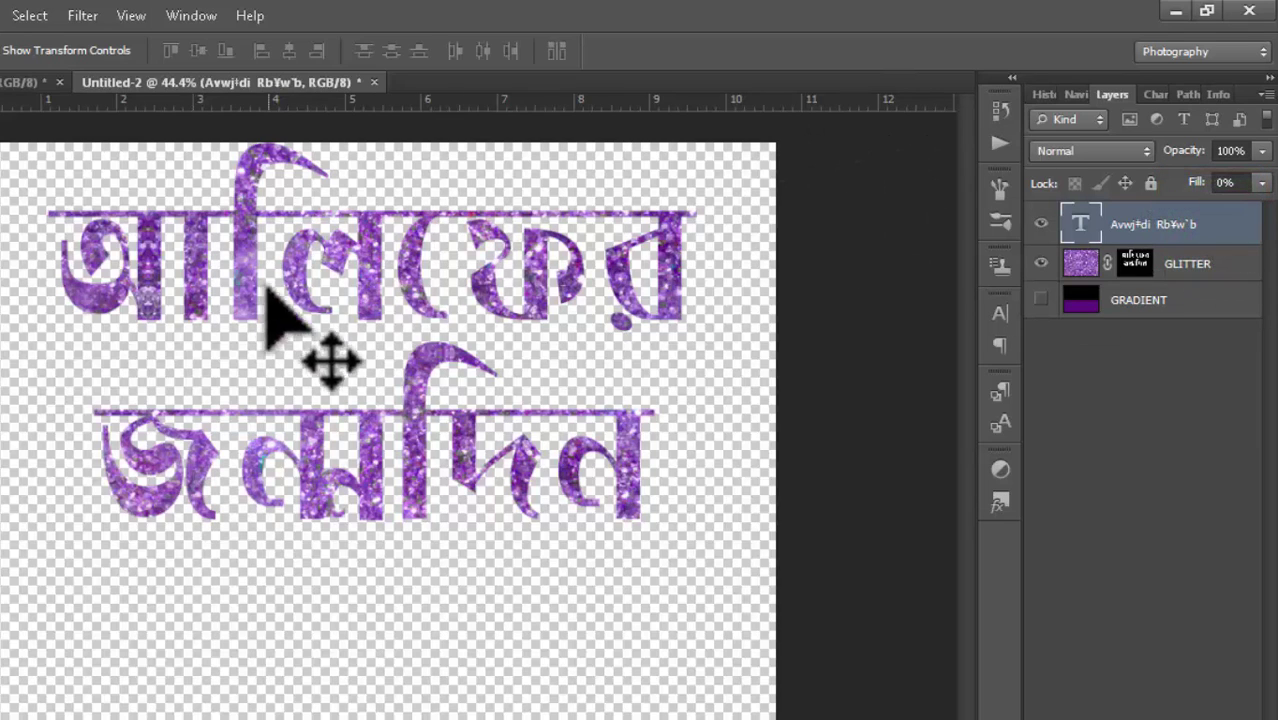
pyautogui.click(1041, 299)
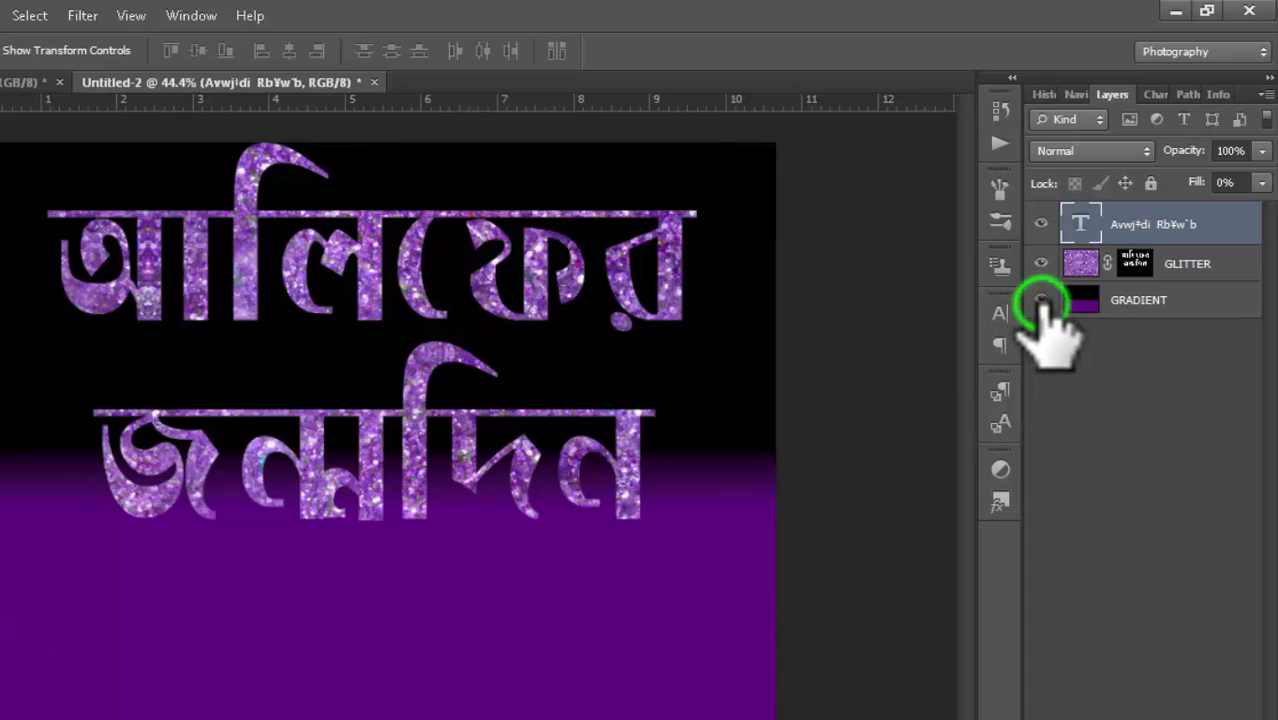
pyautogui.click(1196, 300)
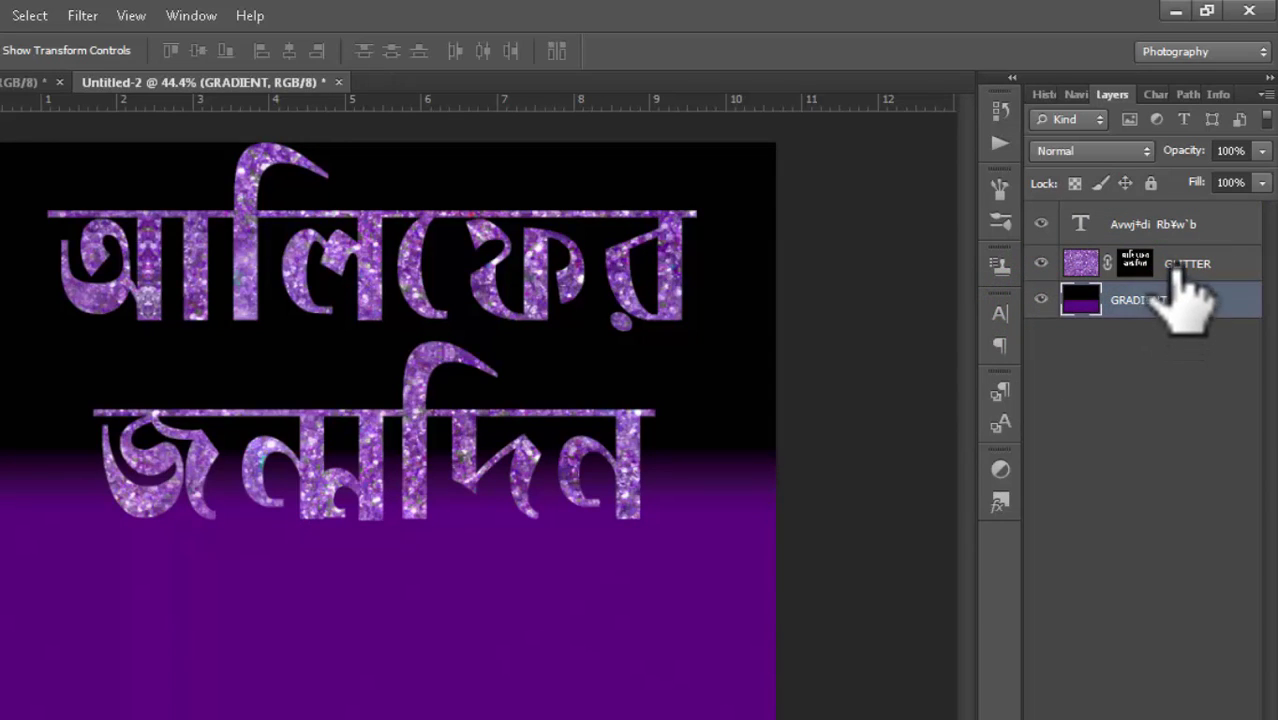
pyautogui.click(1082, 224)
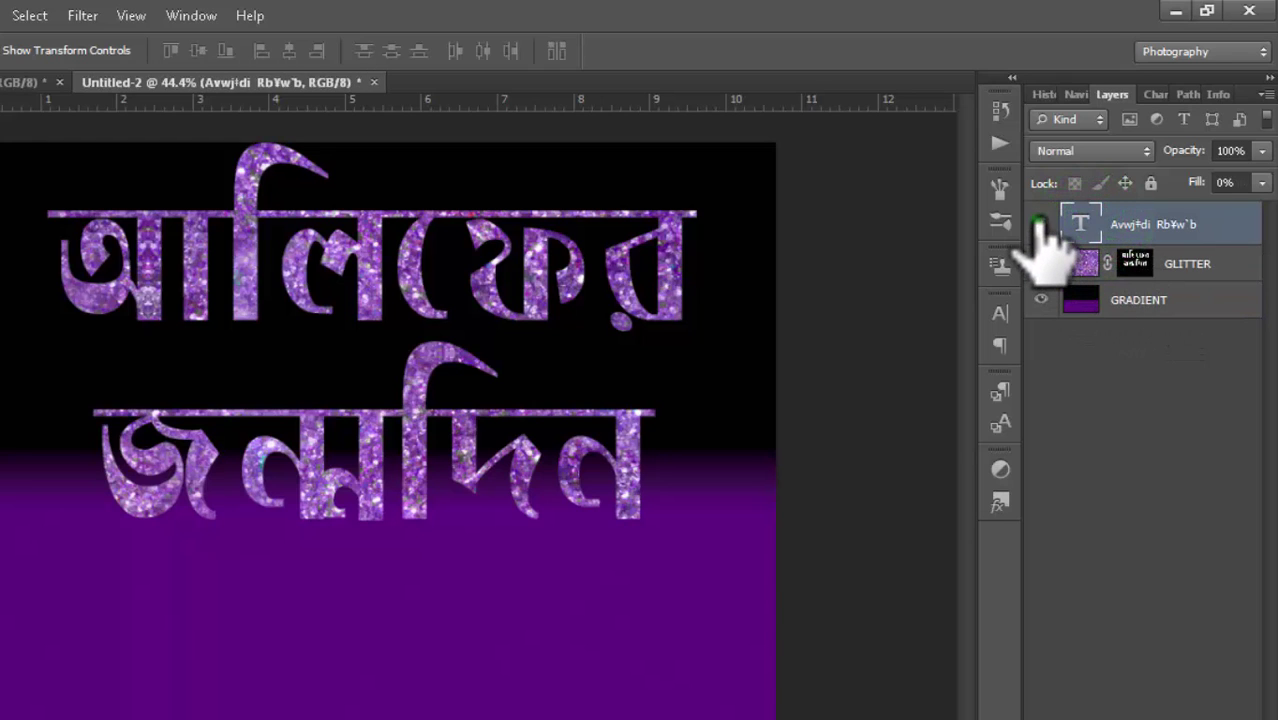
pyautogui.click(1041, 224)
pyautogui.click(1041, 224)
pyautogui.click(1041, 263)
pyautogui.click(1041, 263)
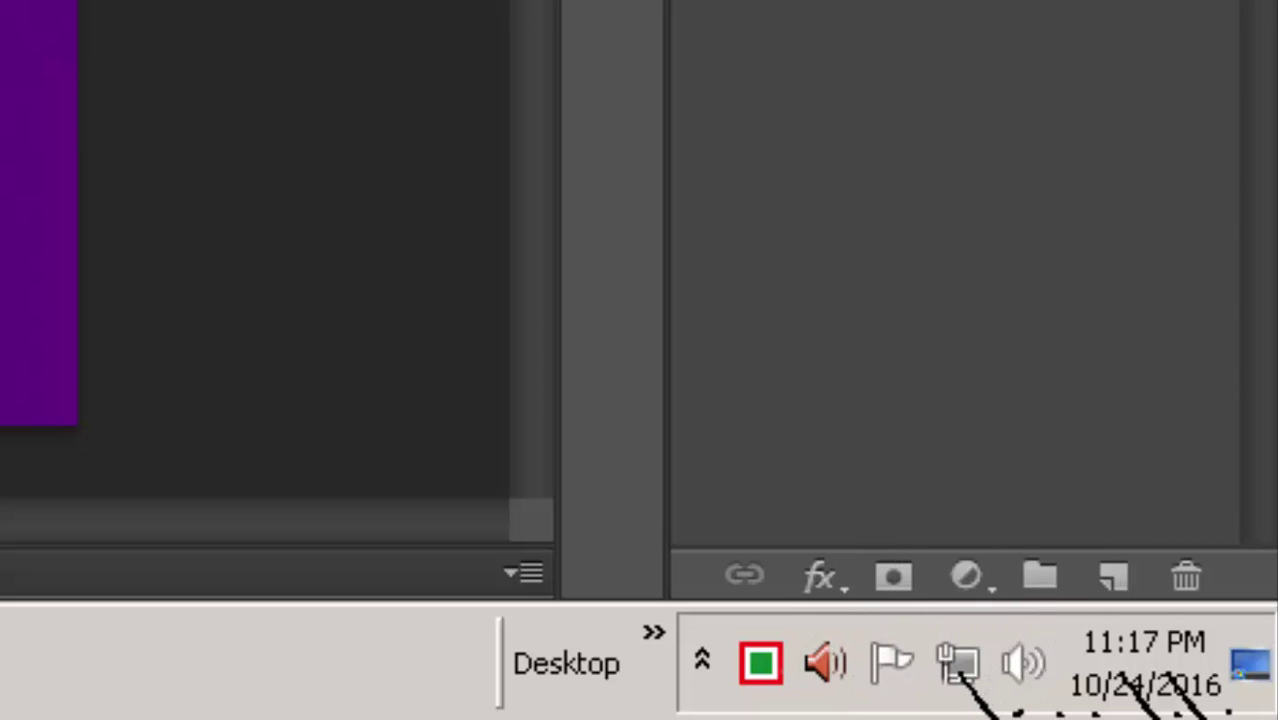
# - Add a Bevel & Emboss style to the glitter text and preview it at default Inner Bevel settings
pyautogui.click(820, 577)
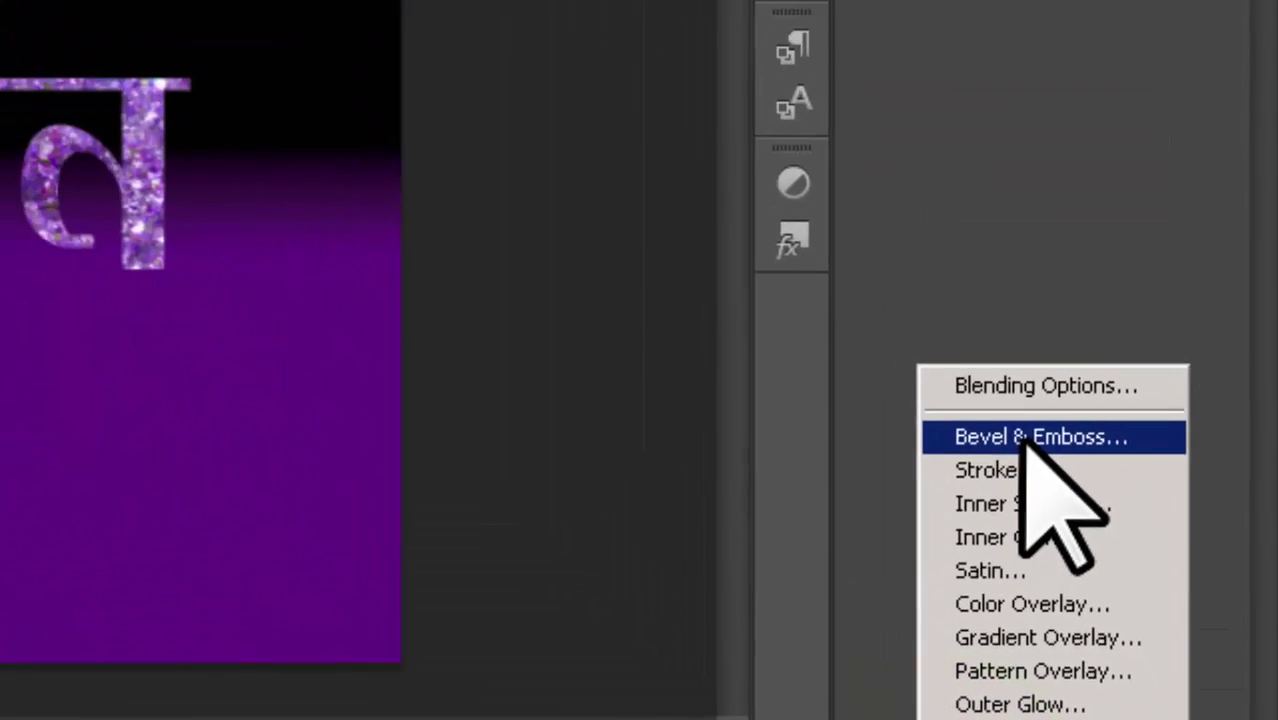
pyautogui.click(930, 152)
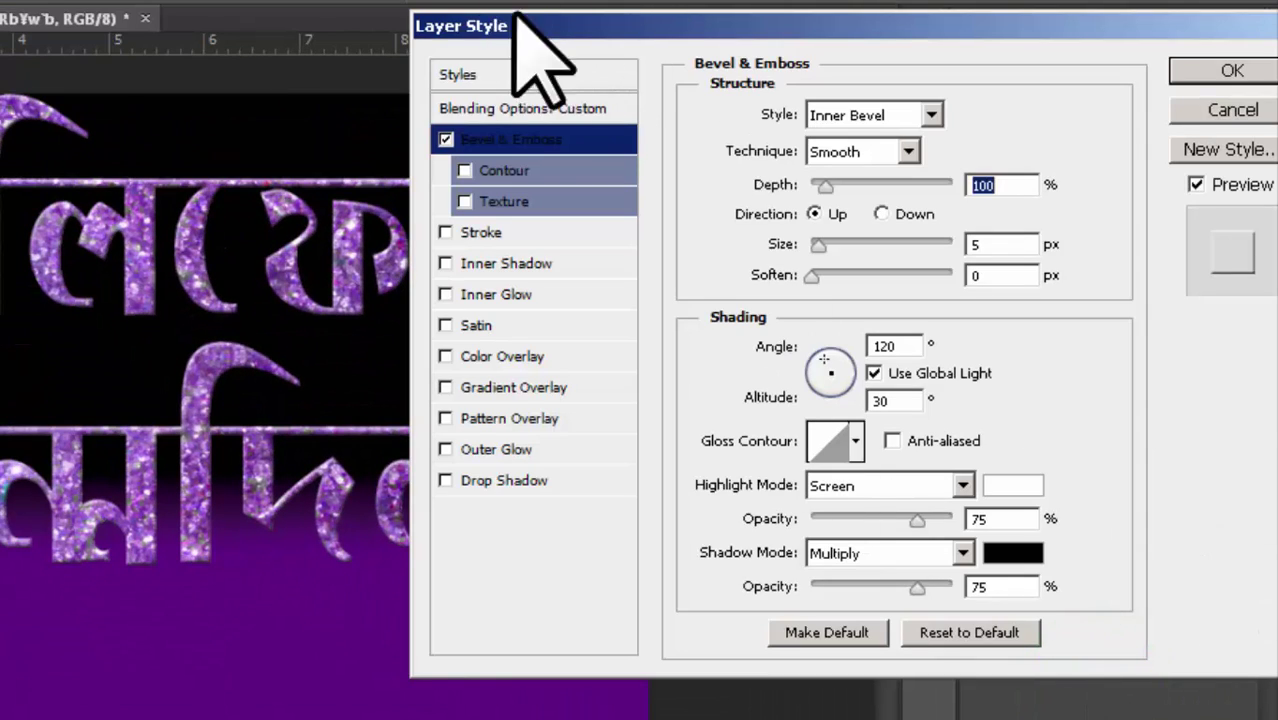
pyautogui.click(446, 140)
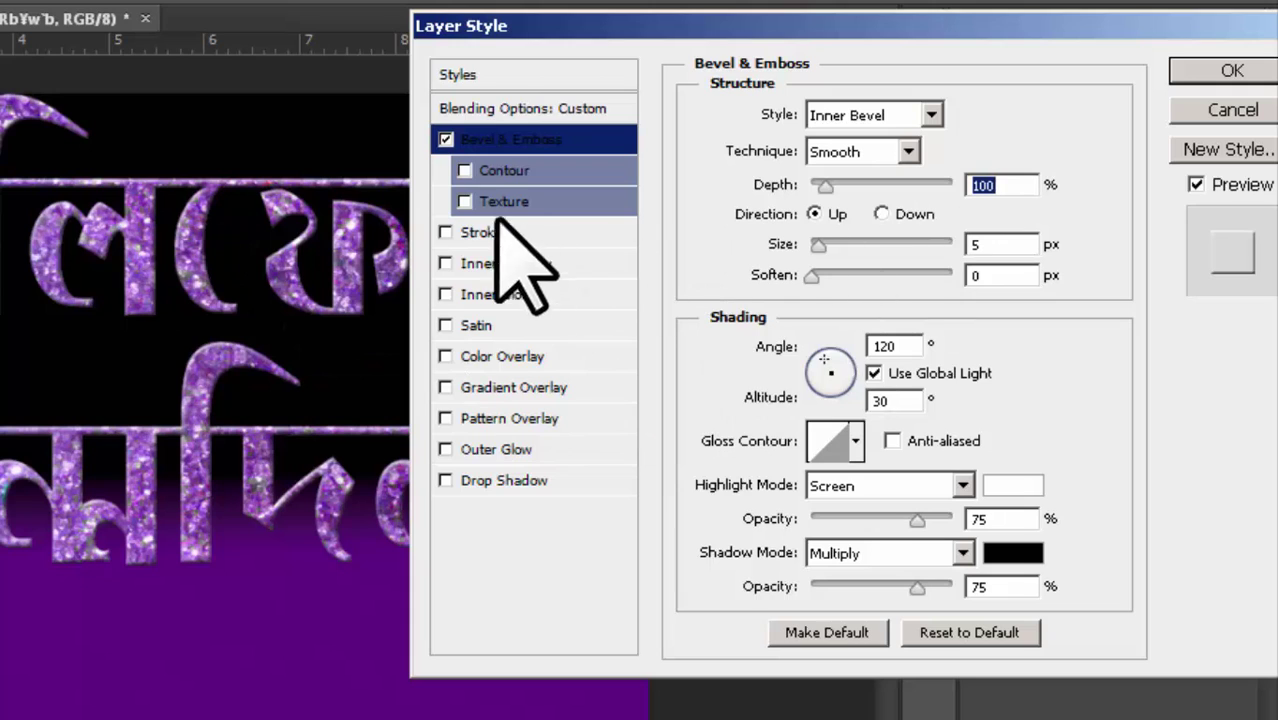
pyautogui.click(446, 140)
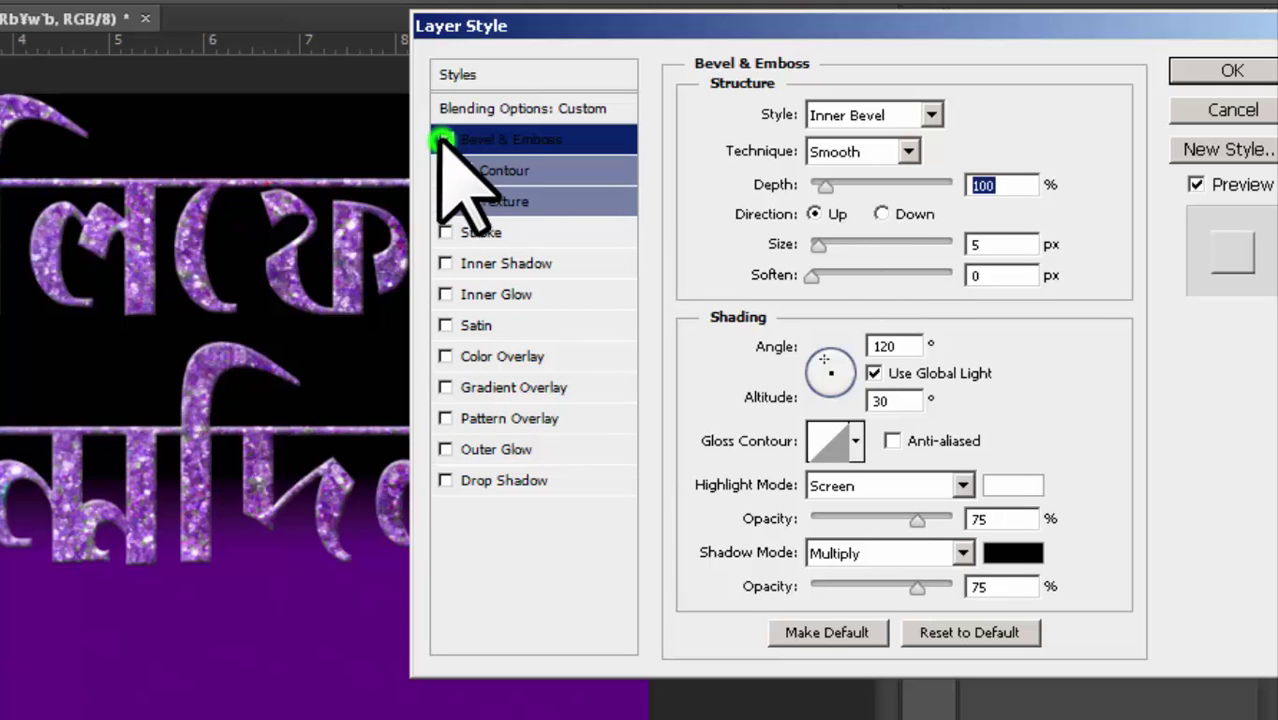
pyautogui.click(446, 140)
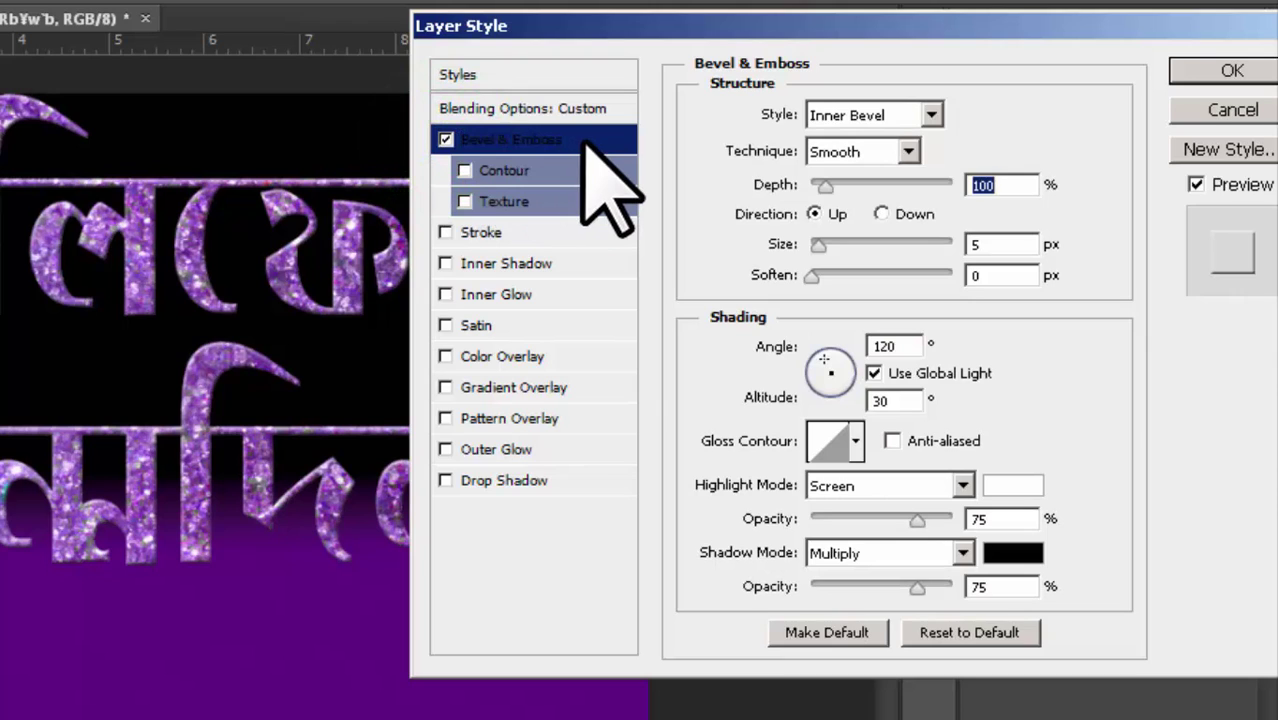
# - Make the text bevel an Outer Bevel of size 20, unlinked from Global Light, at 120° angle and 48° altitude
pyautogui.click(930, 114)
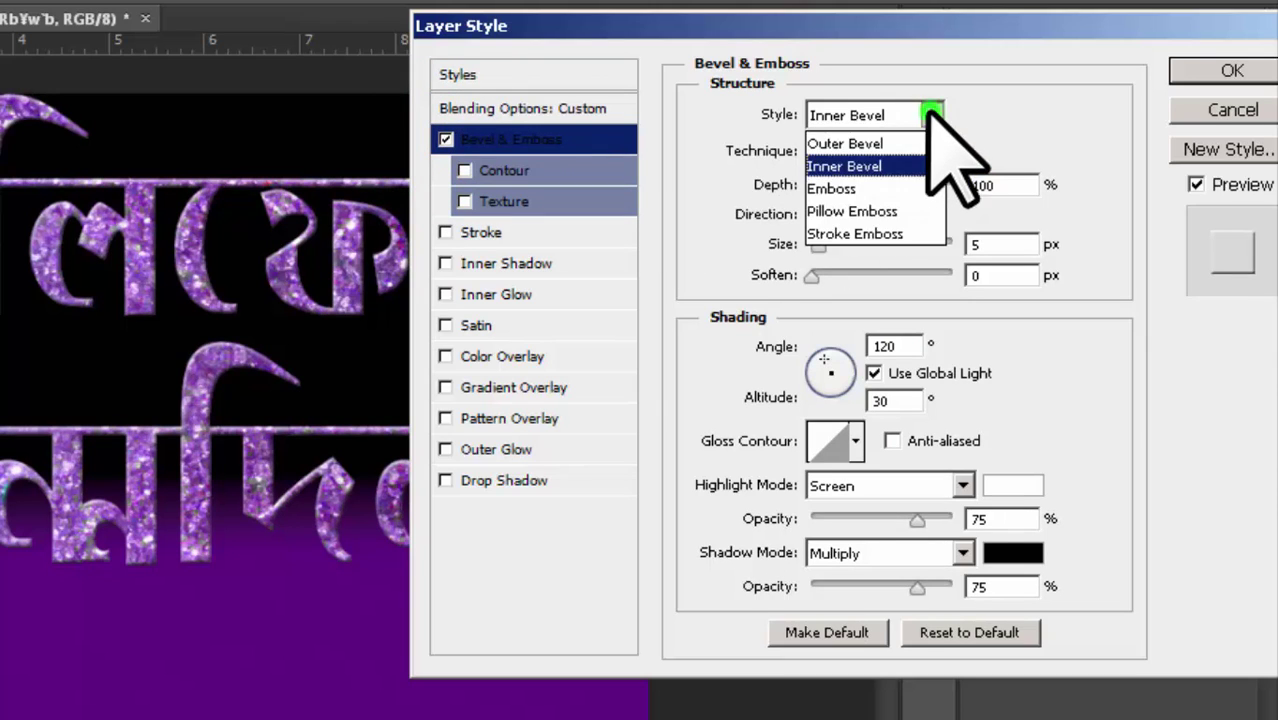
pyautogui.click(850, 144)
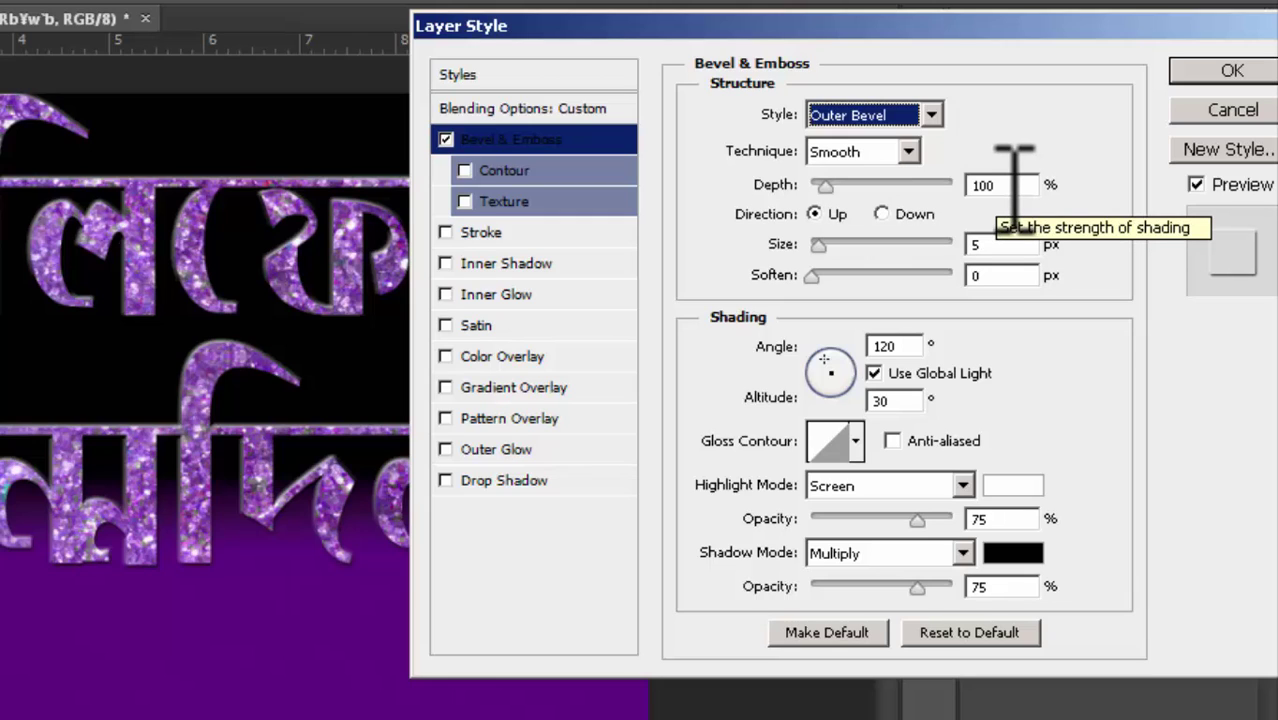
pyautogui.doubleClick(998, 244)
pyautogui.write('20')
pyautogui.write('1')
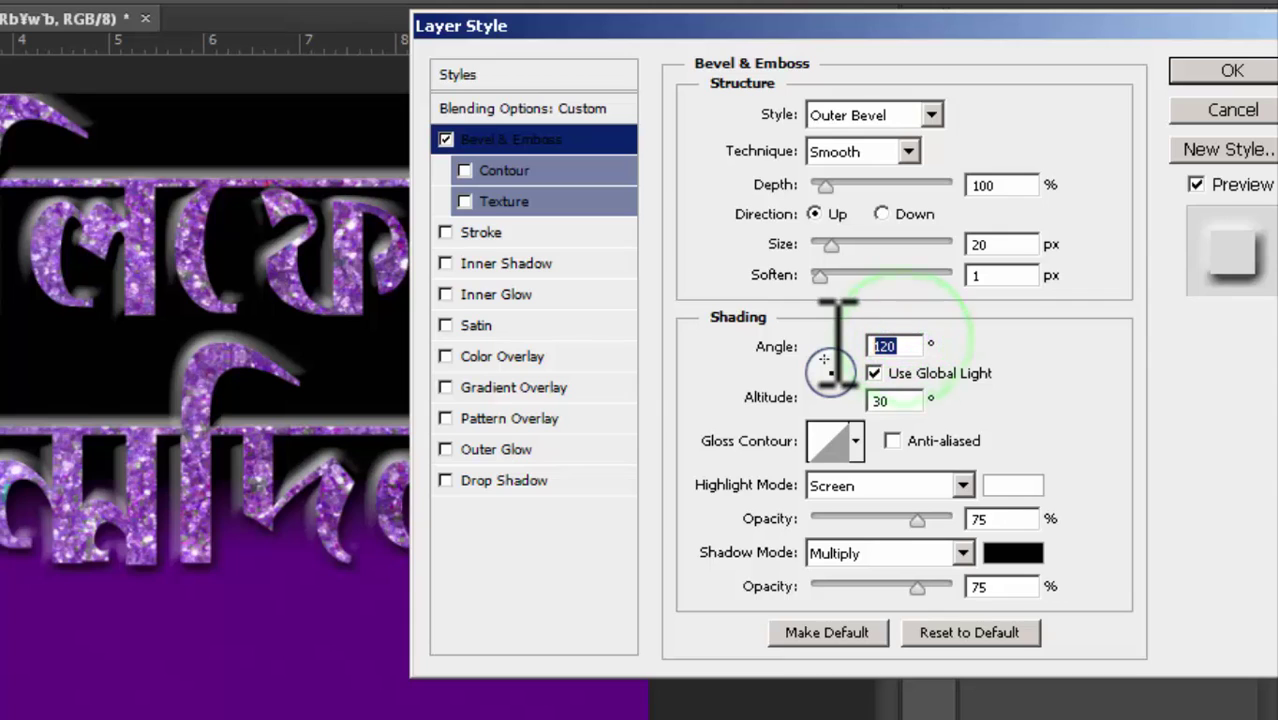
pyautogui.moveTo(824, 358); pyautogui.dragTo(846, 371)
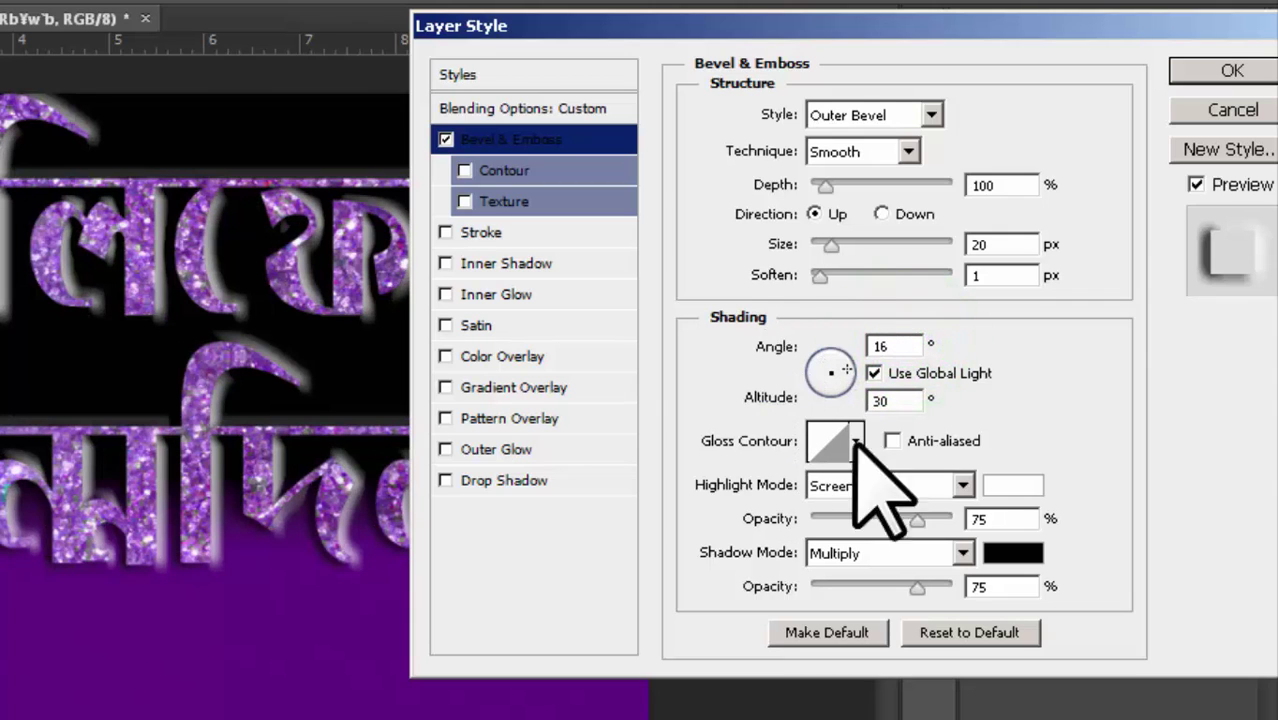
pyautogui.click(874, 373)
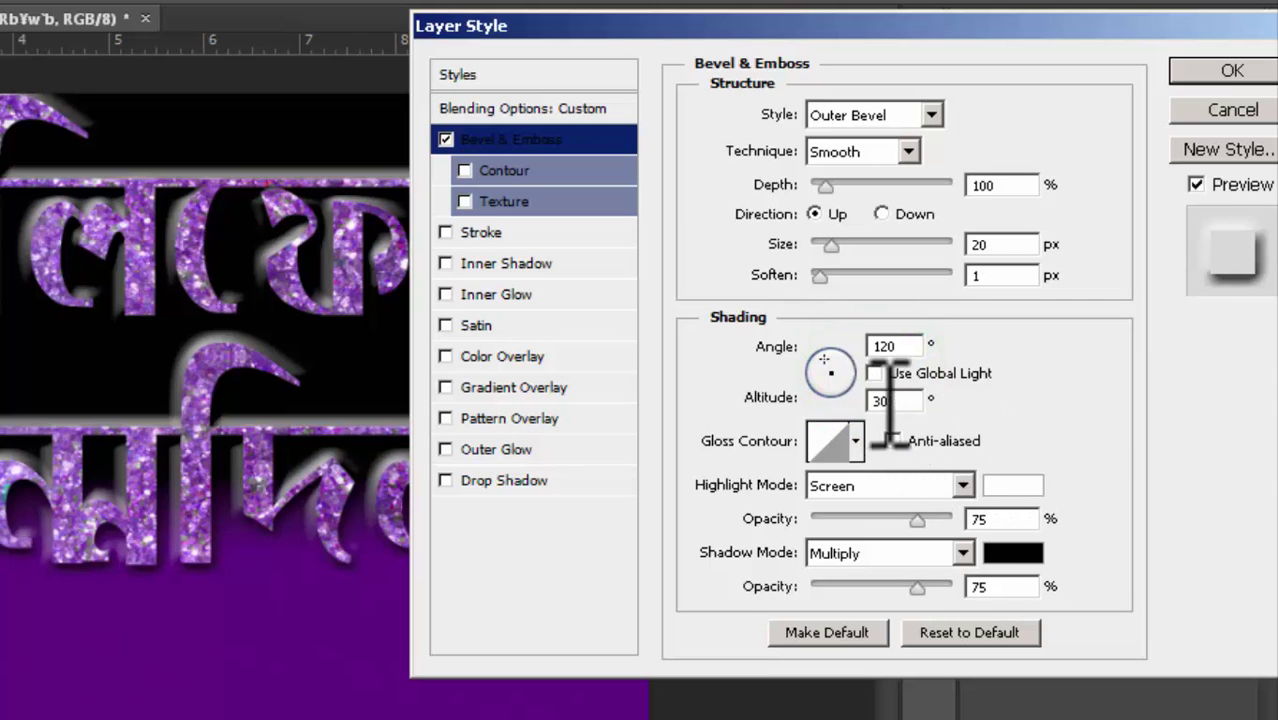
pyautogui.write('48')
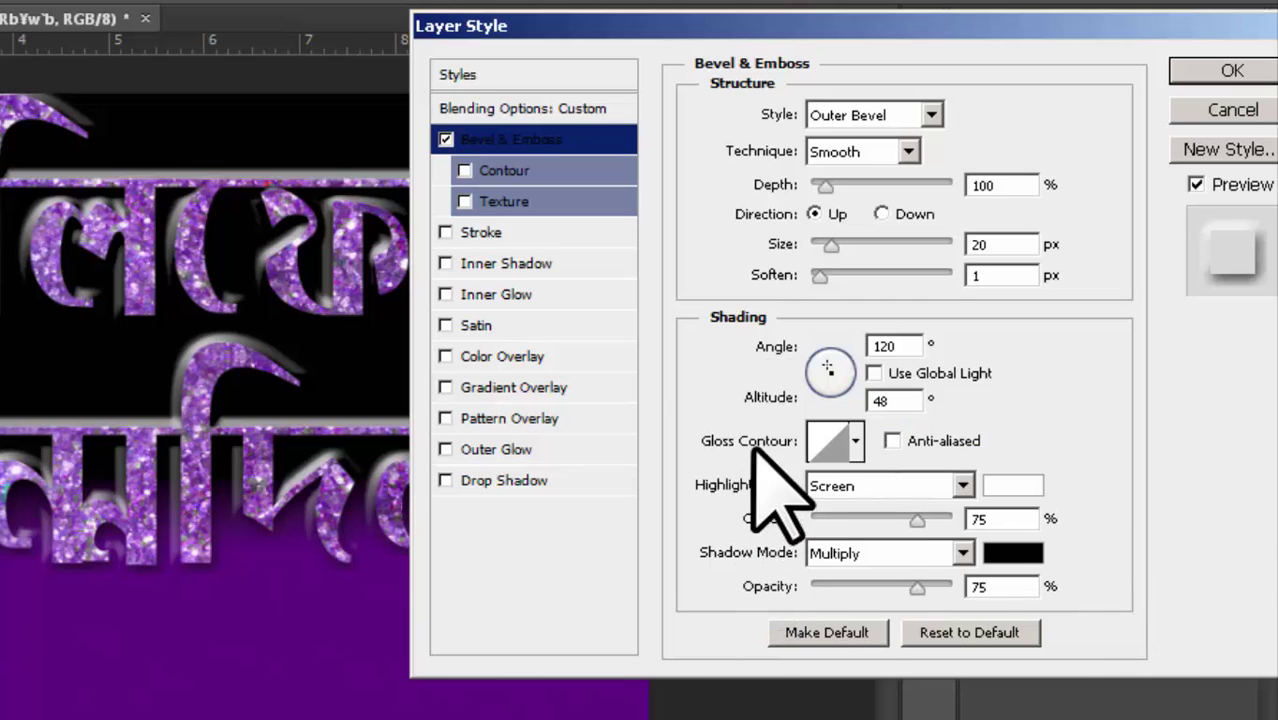
# - Apply the Ring gloss contour to the text bevel
pyautogui.click(856, 441)
pyautogui.scroll(-1, 895, 595)
pyautogui.scroll(-3, 890, 585)
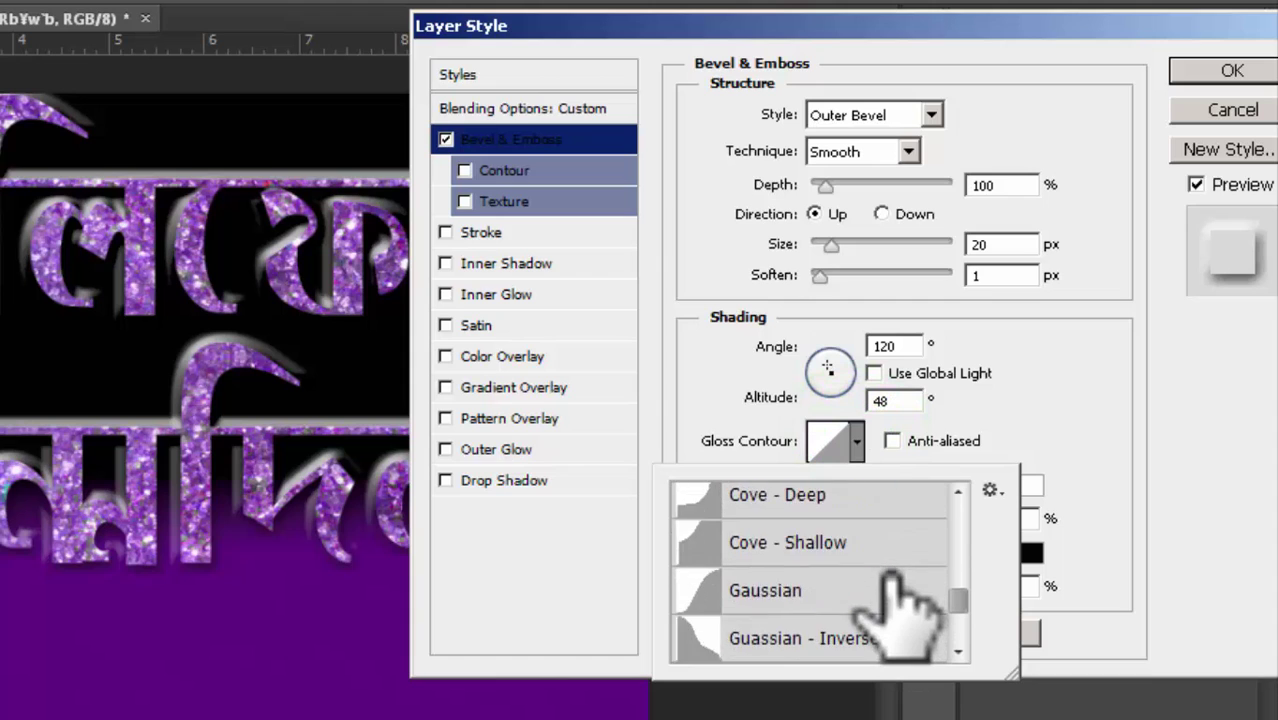
pyautogui.scroll(-3, 888, 585)
pyautogui.scroll(-2, 888, 585)
pyautogui.scroll(-3, 888, 585)
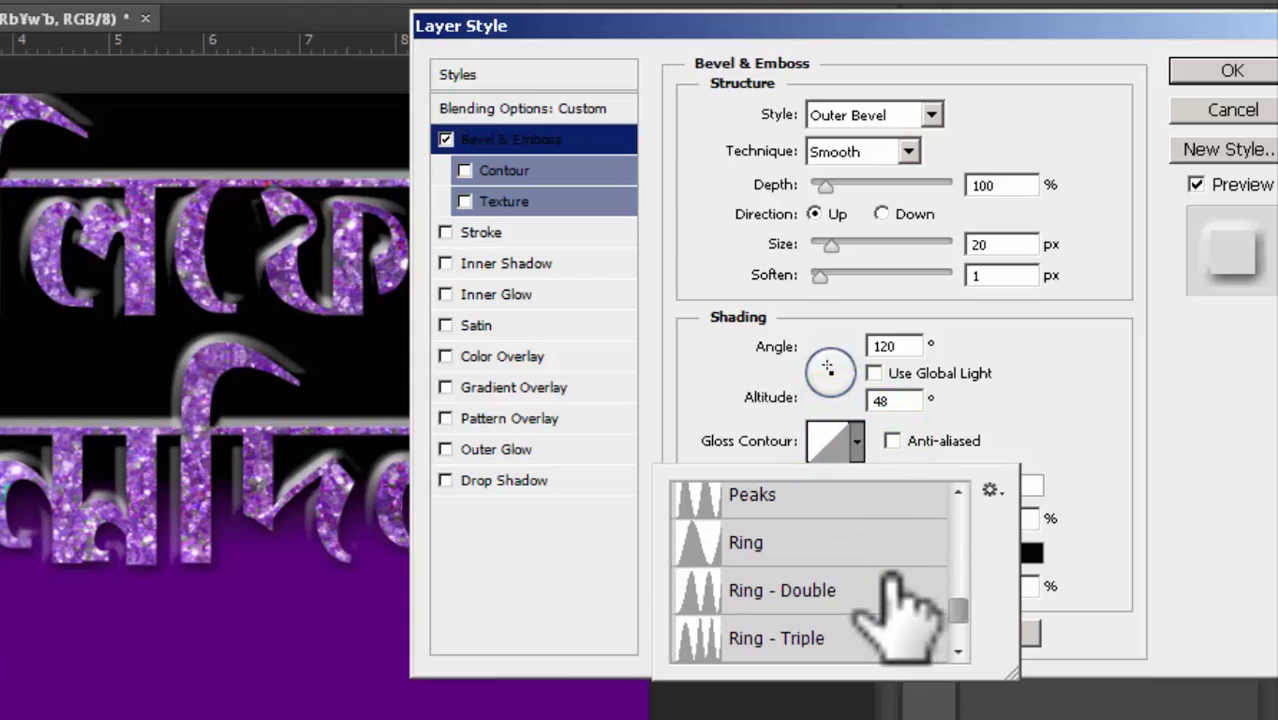
pyautogui.click(772, 538)
pyautogui.click(1061, 428)
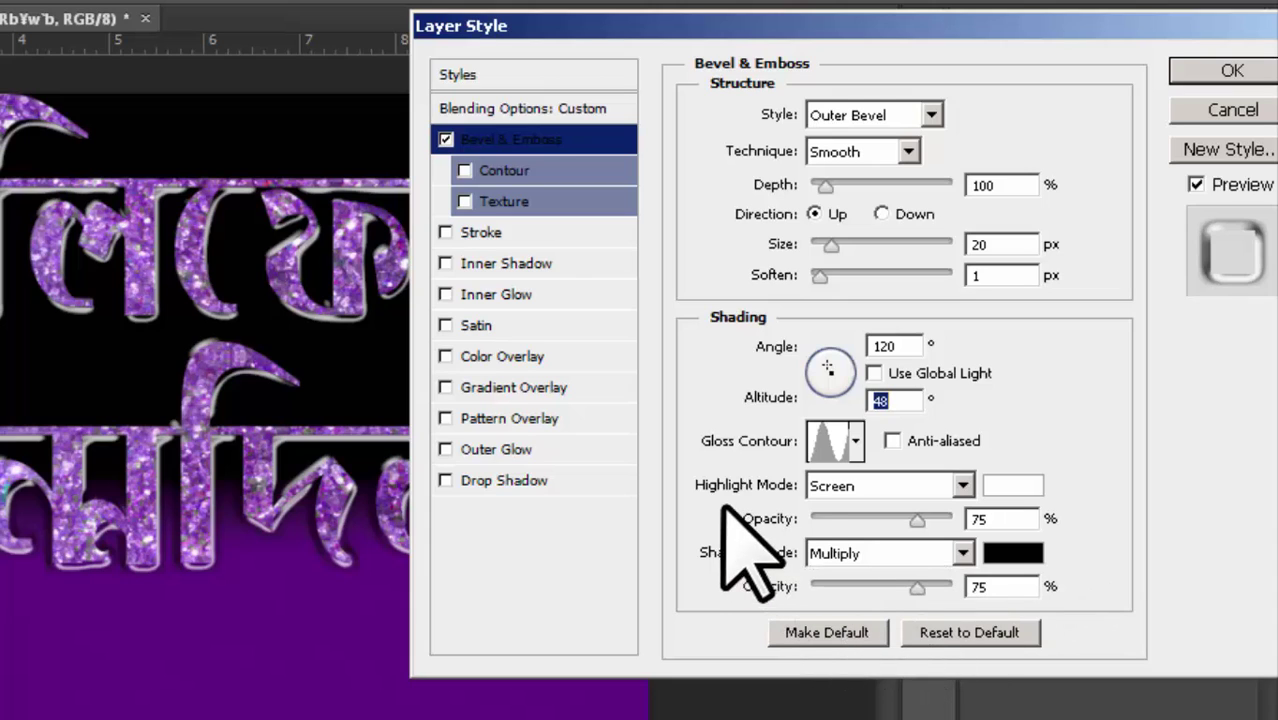
# - Set bevel highlights to Normal at 100% and shadows to Difference at 30% in grey 919191
pyautogui.click(962, 487)
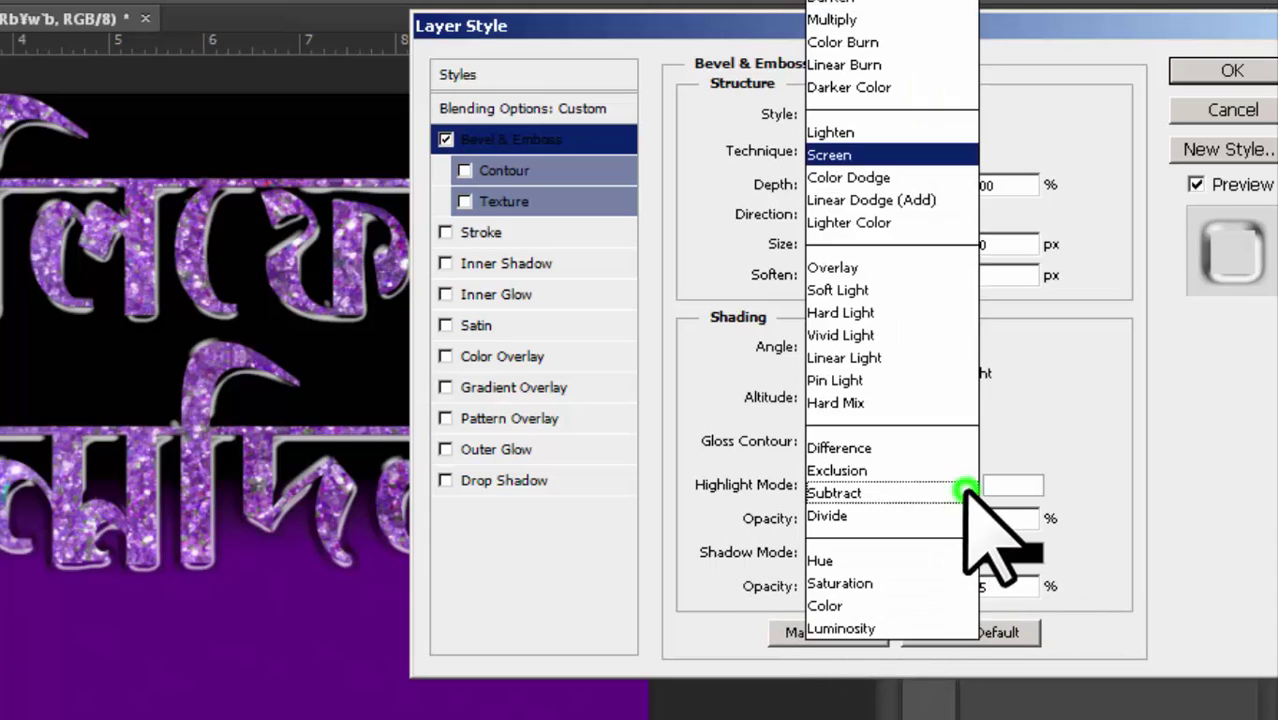
pyautogui.click(915, 12)
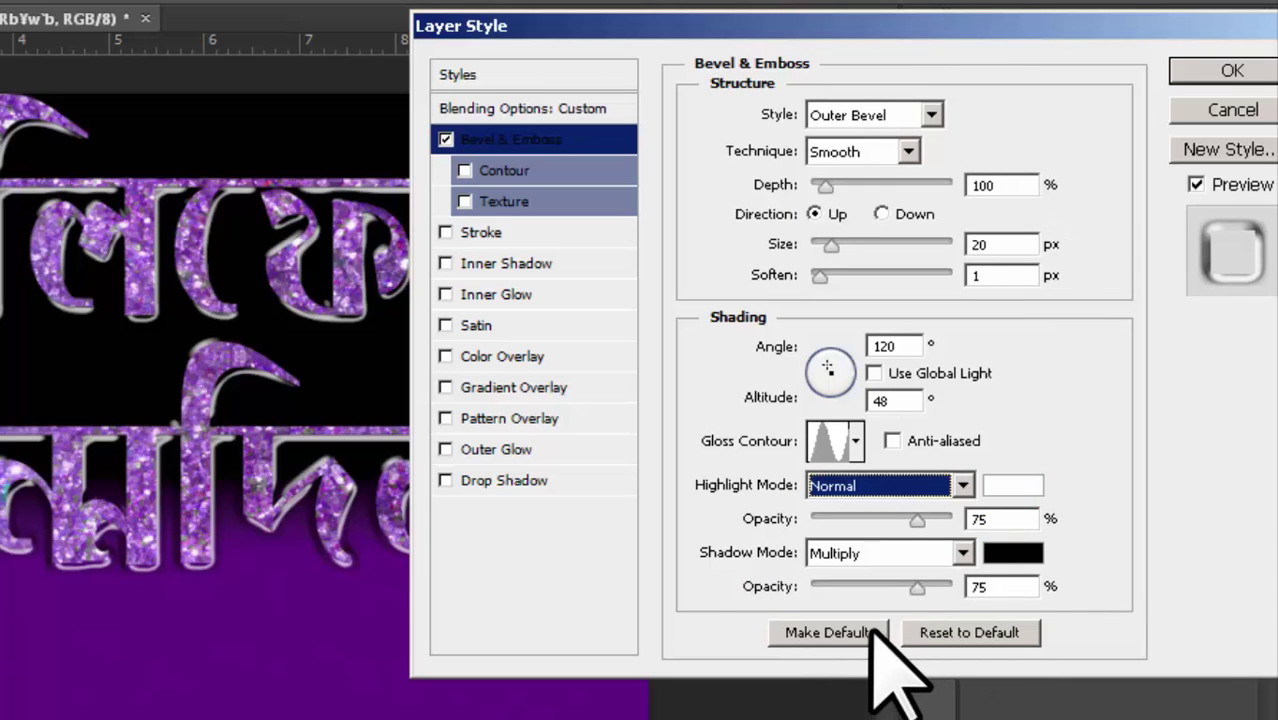
pyautogui.moveTo(917, 519); pyautogui.dragTo(960, 519)
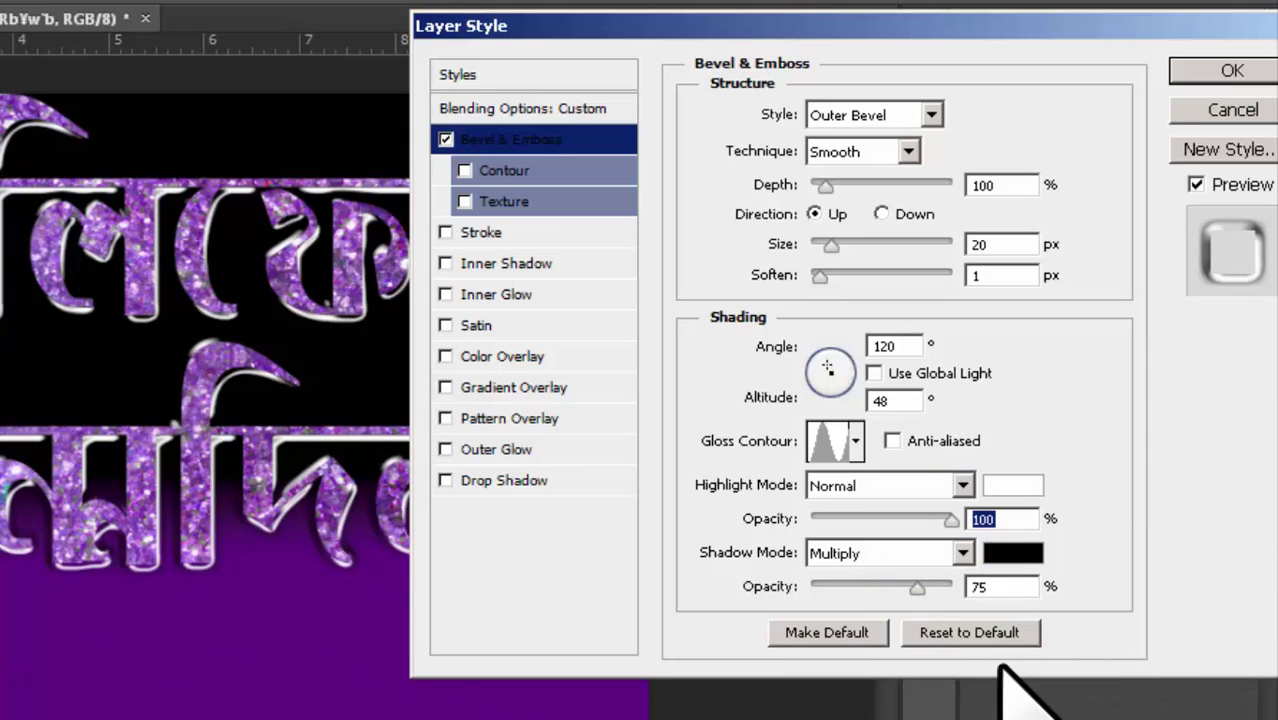
pyautogui.click(961, 552)
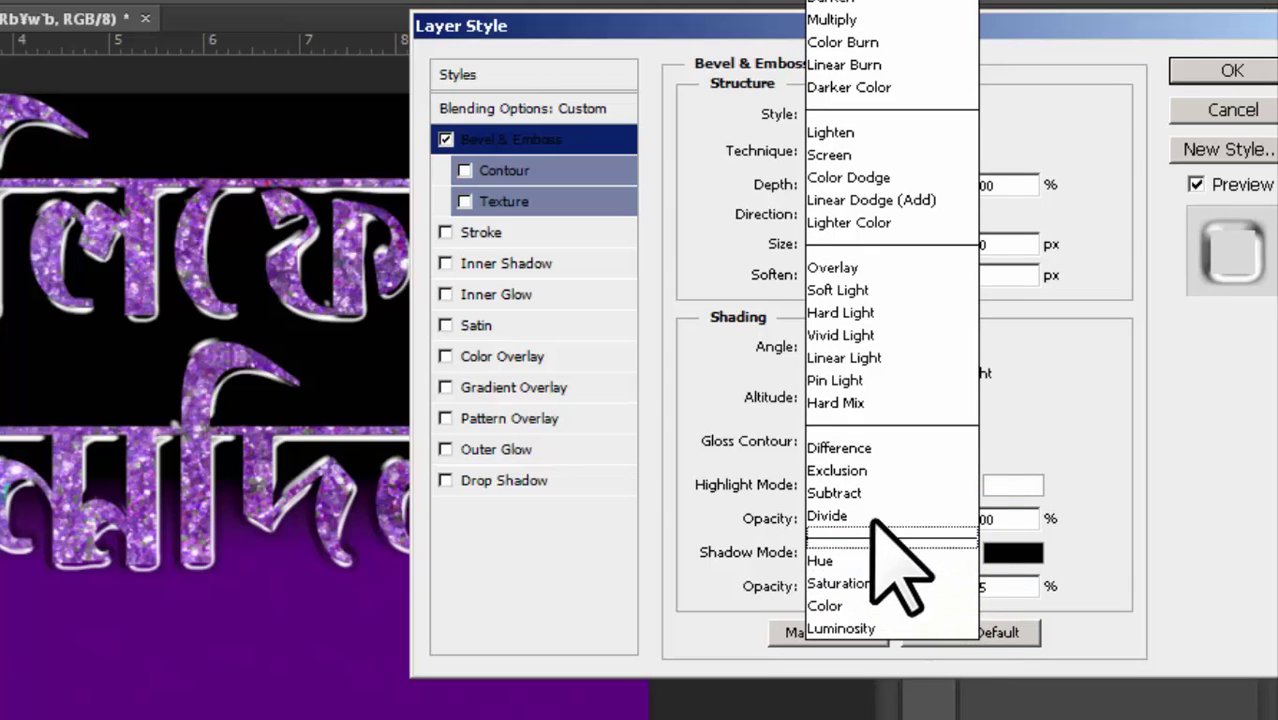
pyautogui.click(868, 447)
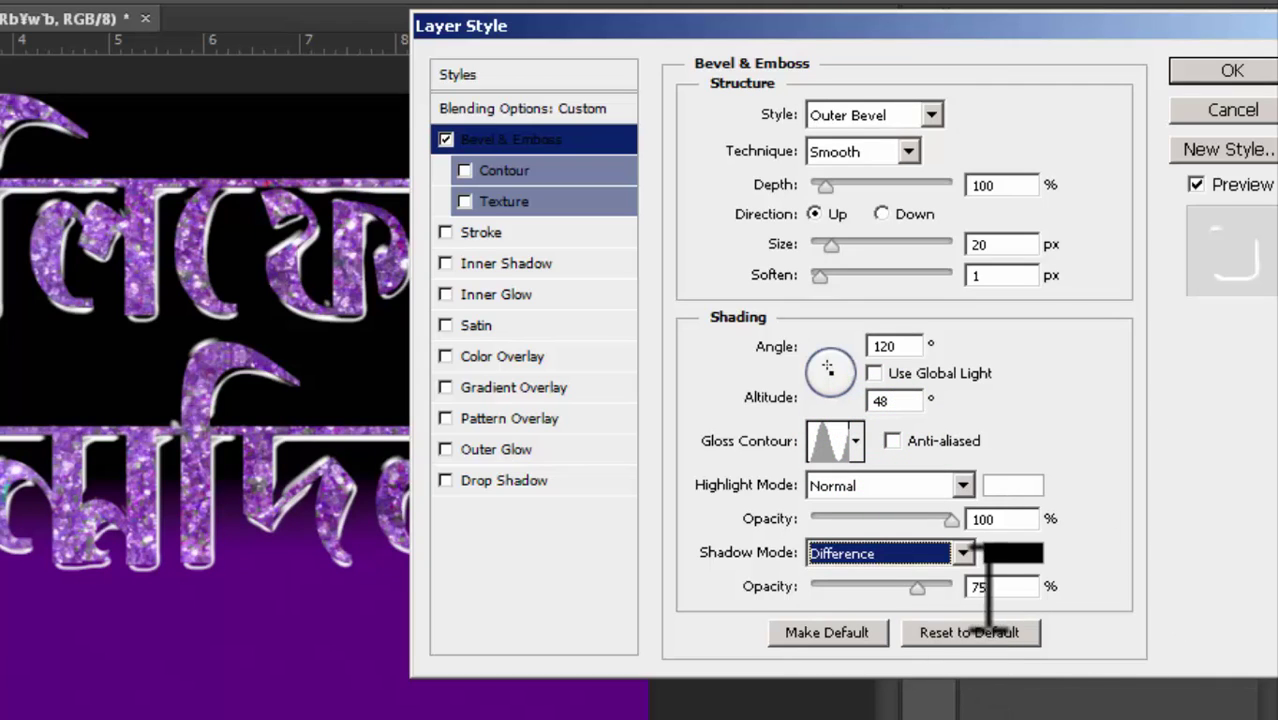
pyautogui.click(988, 587)
pyautogui.write('30')
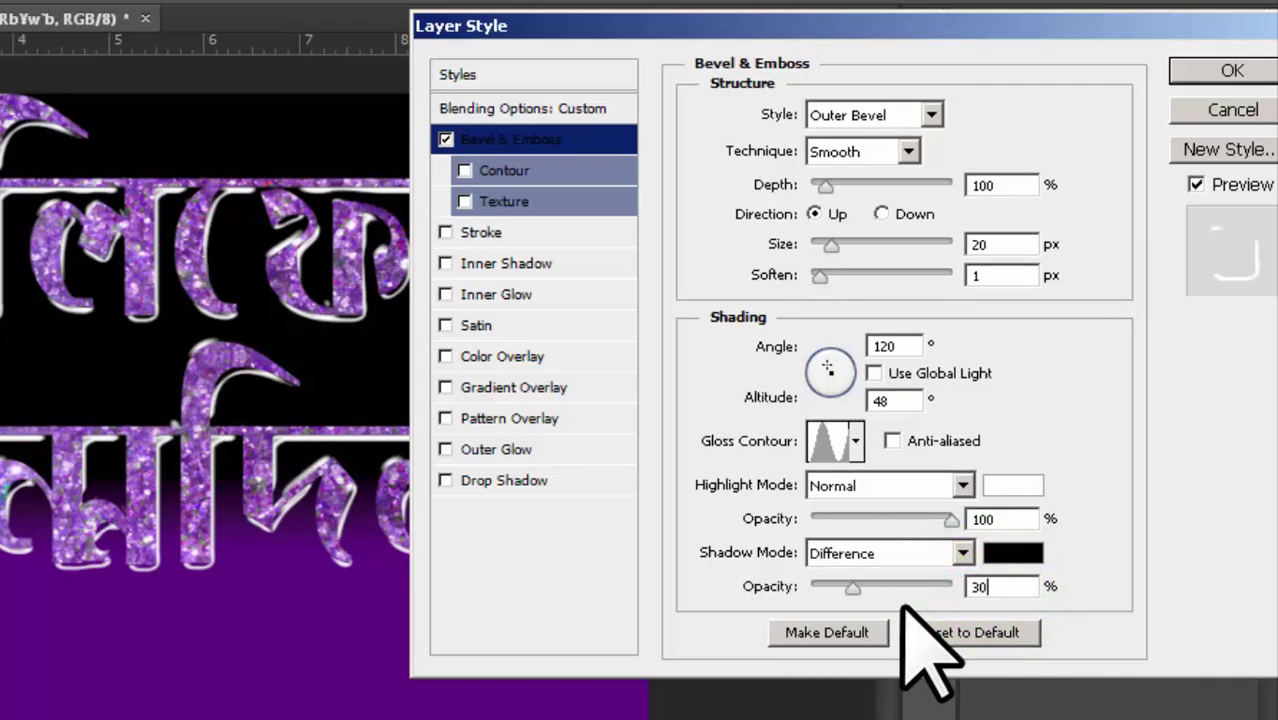
pyautogui.click(1012, 553)
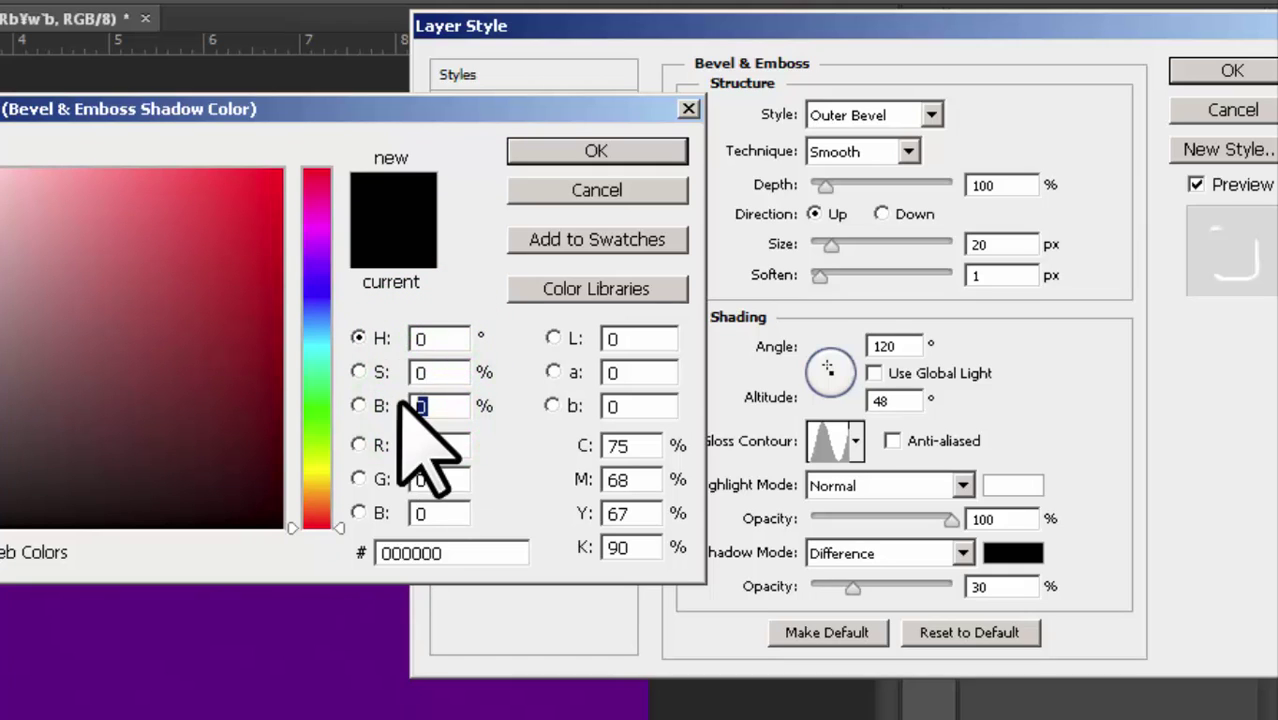
pyautogui.write('57')
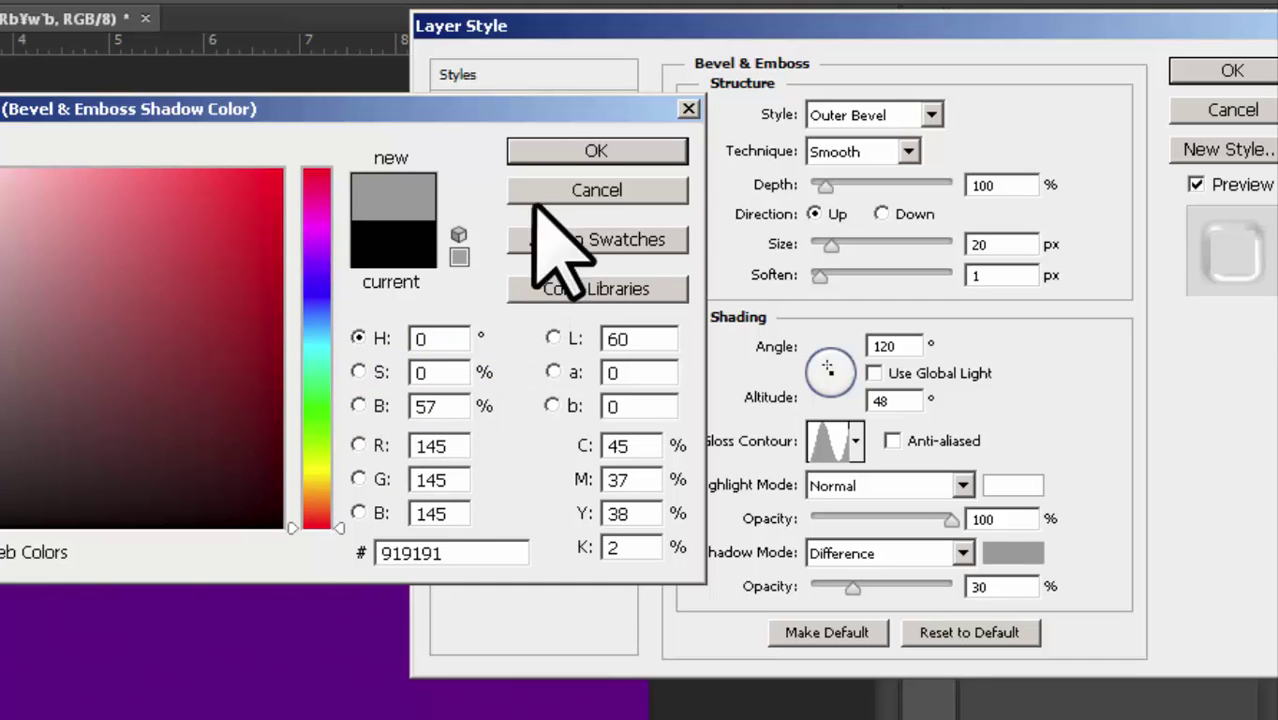
pyautogui.click(556, 152)
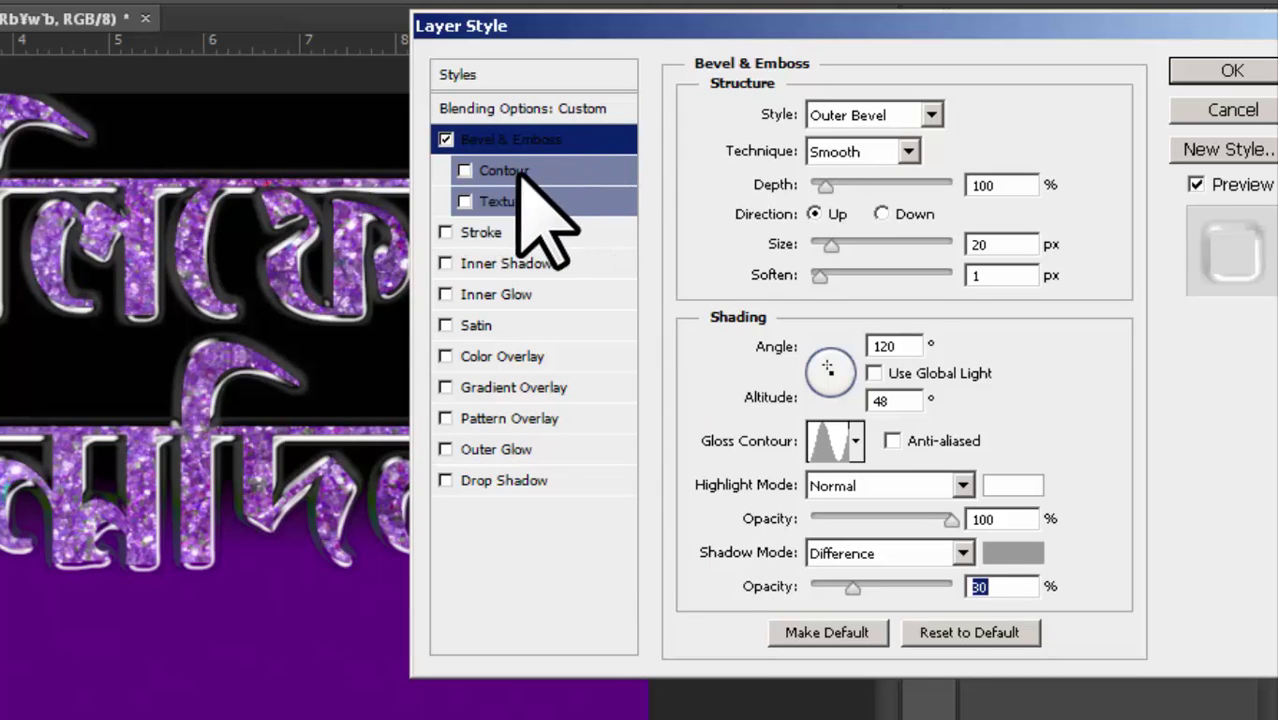
# - Turn on the bevel Contour, choose Cone - Inverted at 50% range, and commit the layer style
pyautogui.click(464, 170)
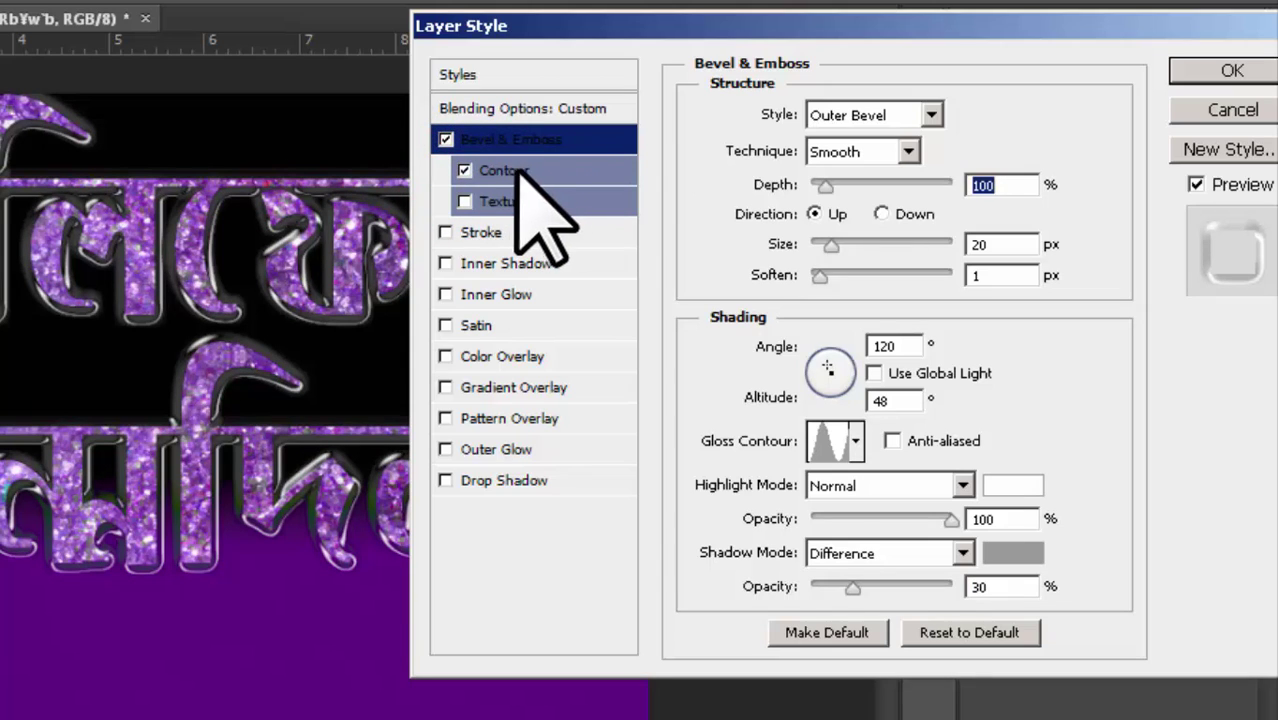
pyautogui.click(508, 170)
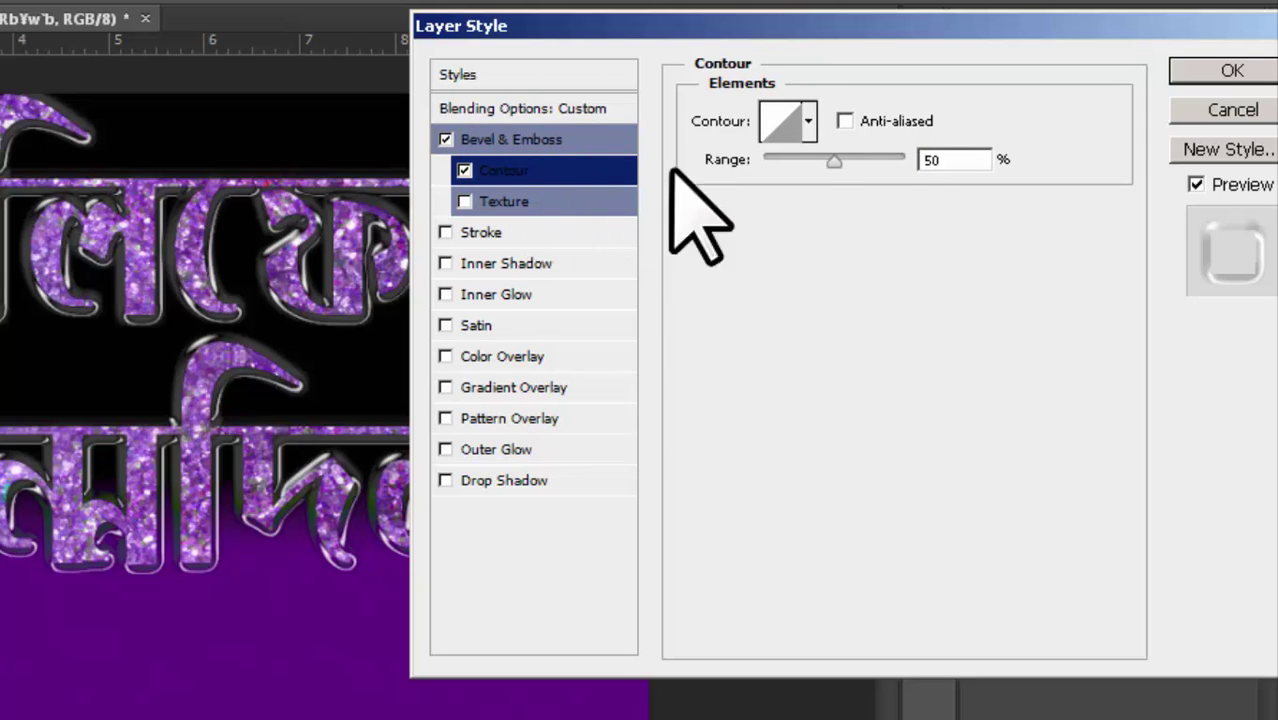
pyautogui.click(808, 122)
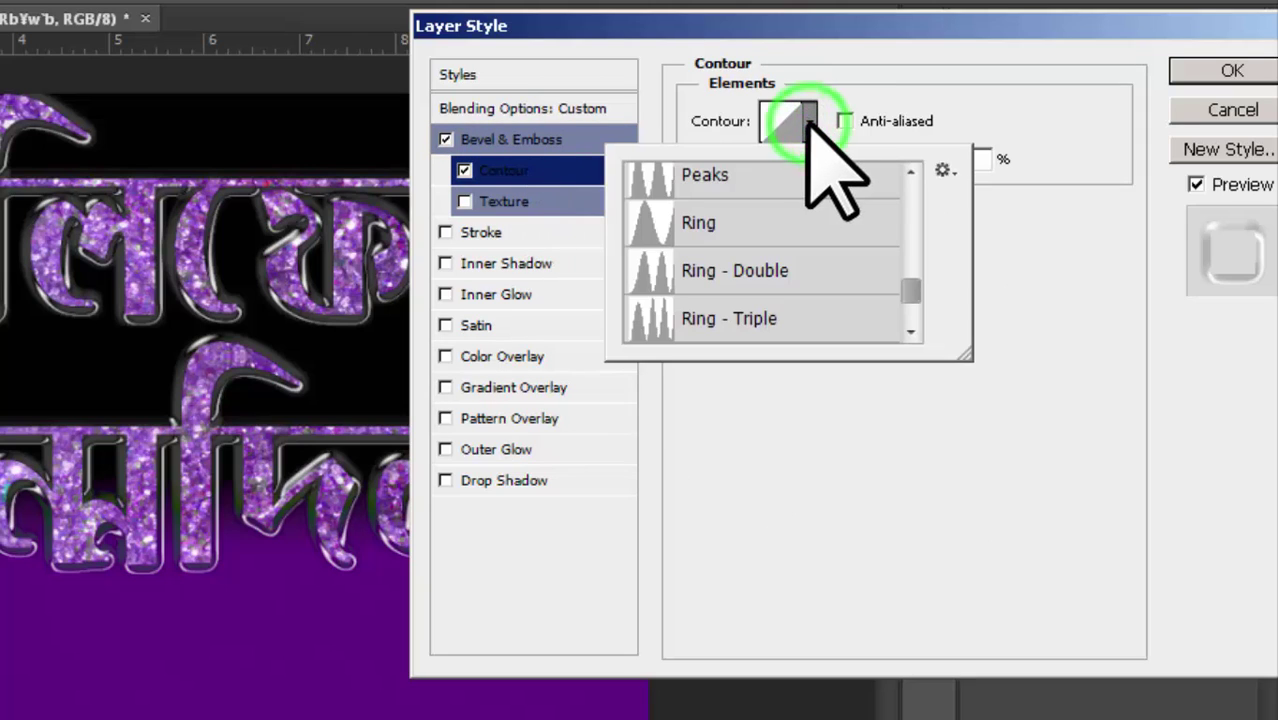
pyautogui.scroll(-1, 836, 250)
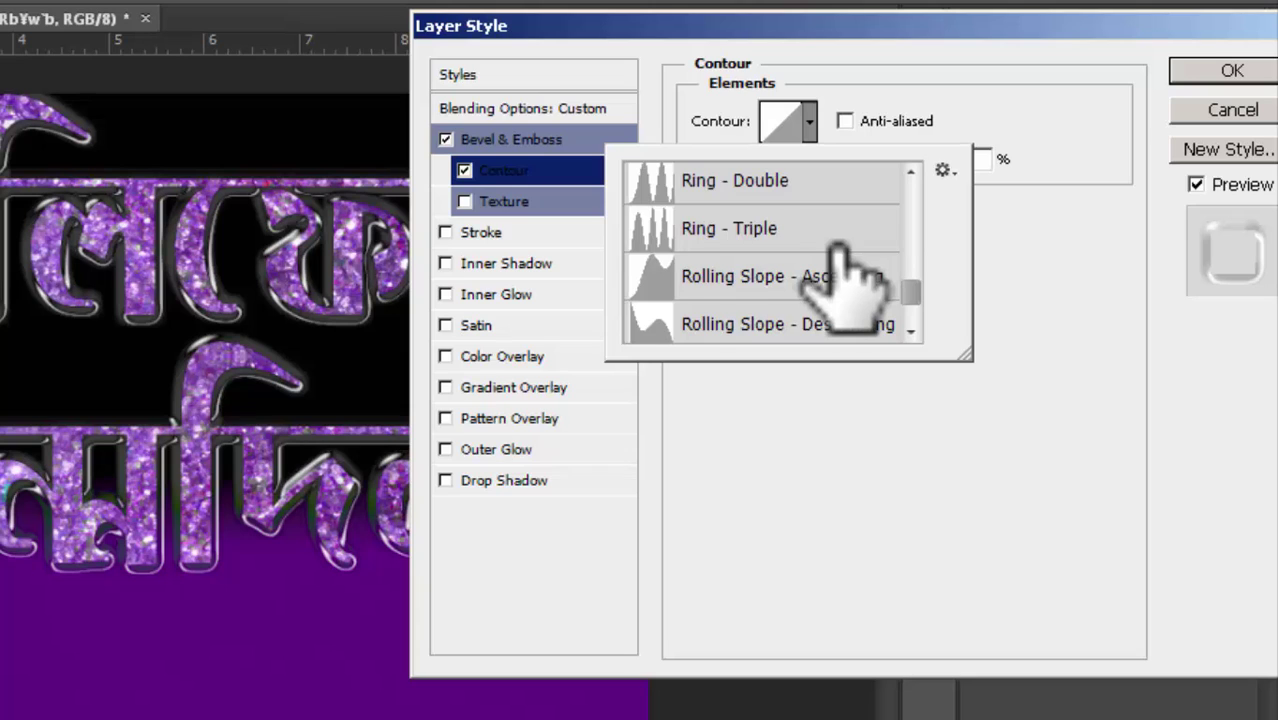
pyautogui.scroll(-2, 838, 268)
pyautogui.scroll(-3, 838, 268)
pyautogui.scroll(-2, 840, 270)
pyautogui.scroll(-1, 845, 272)
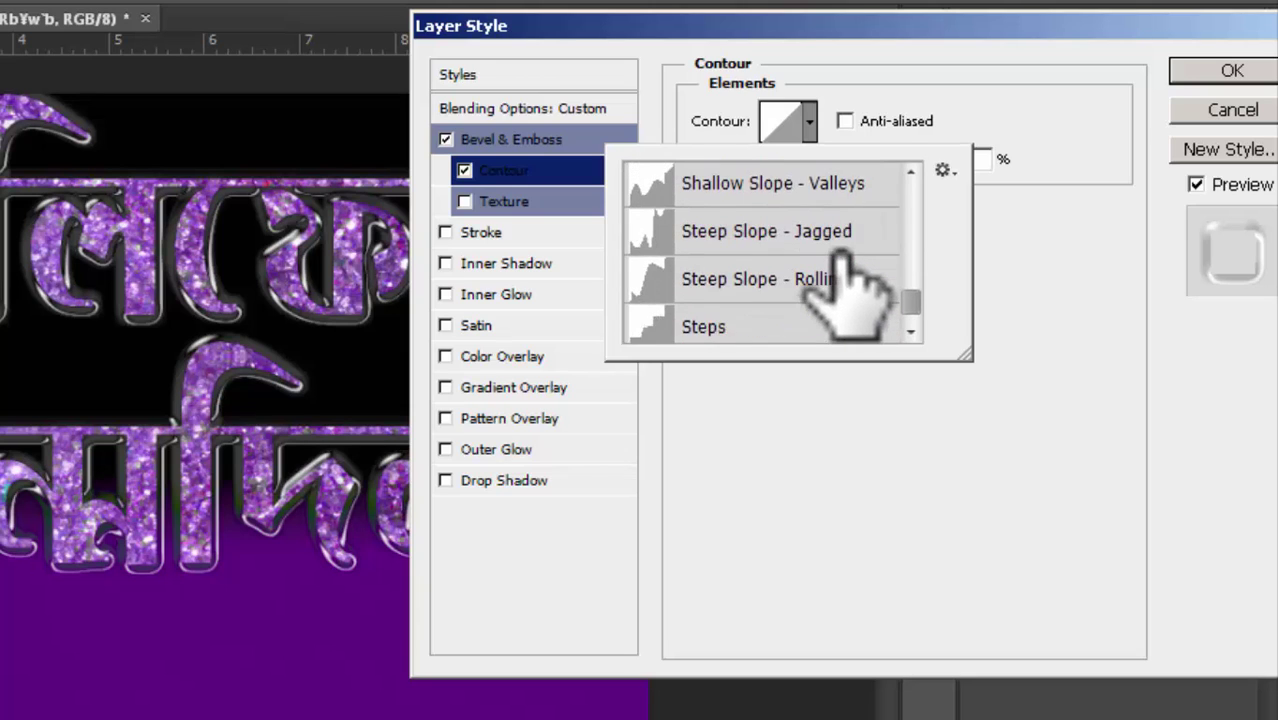
pyautogui.scroll(-2, 845, 285)
pyautogui.scroll(-1, 848, 292)
pyautogui.scroll(2, 840, 268)
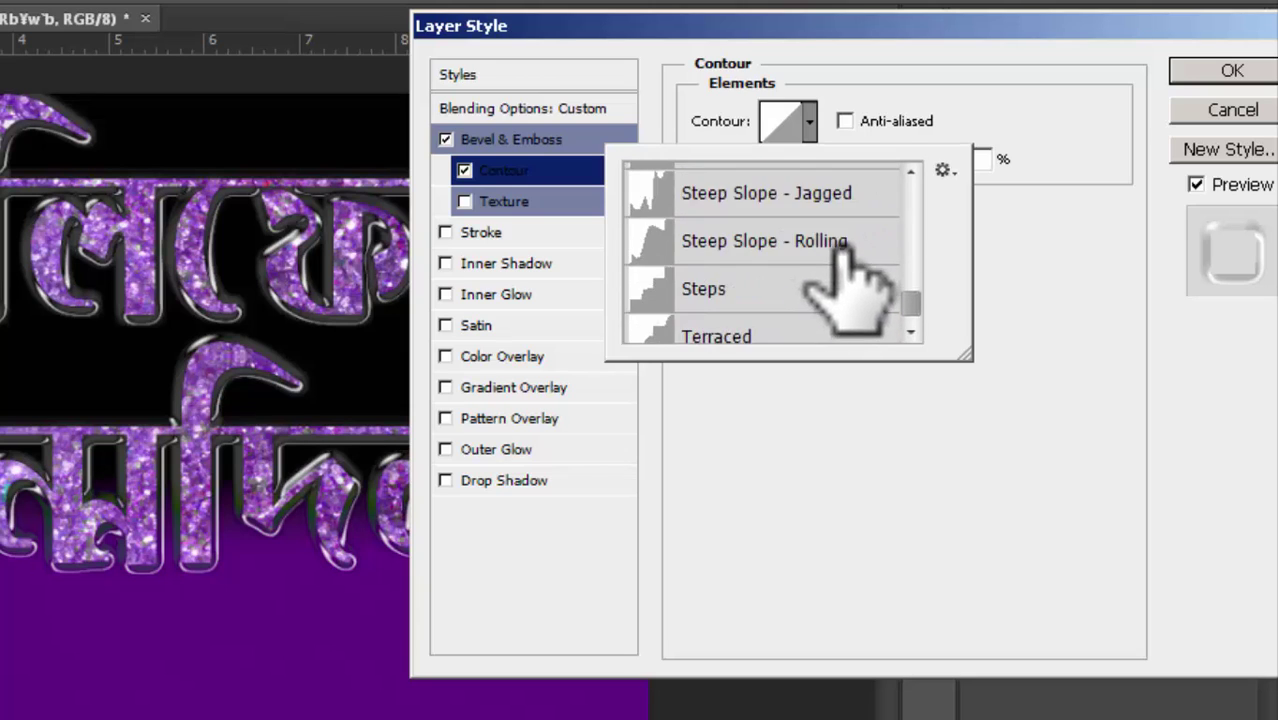
pyautogui.scroll(4, 850, 272)
pyautogui.scroll(4, 842, 274)
pyautogui.scroll(3, 848, 250)
pyautogui.scroll(5, 852, 245)
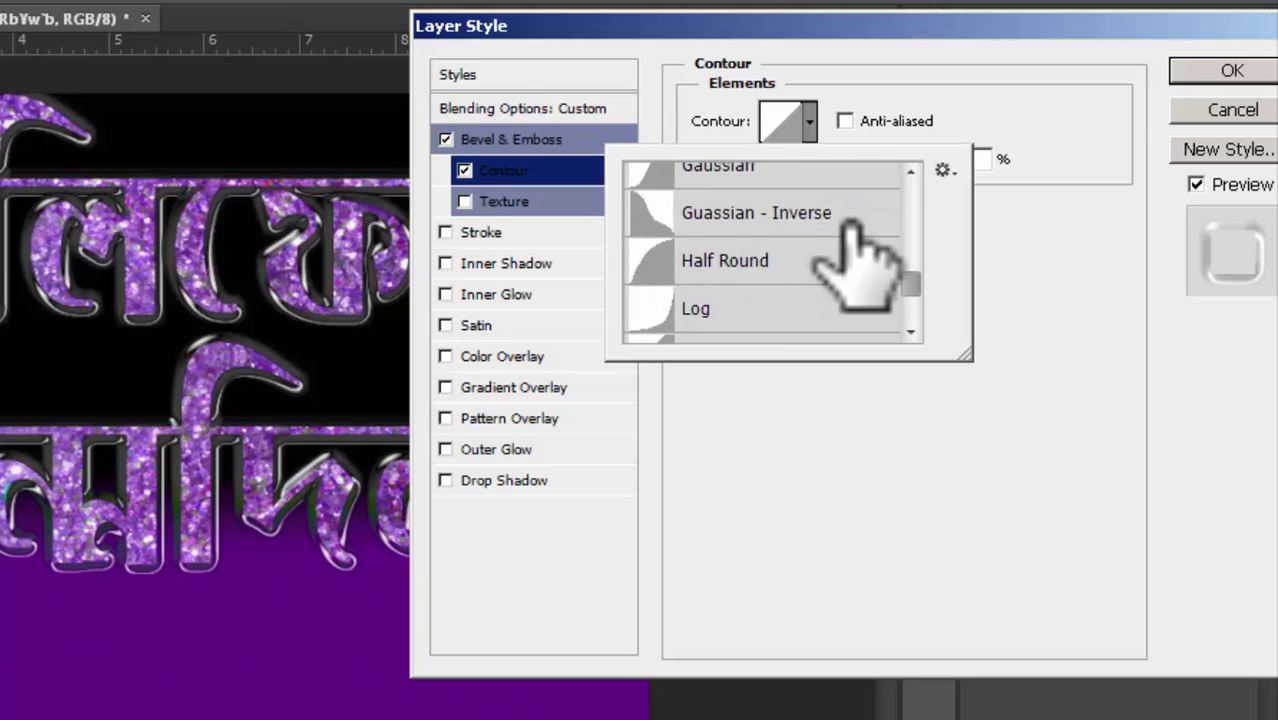
pyautogui.scroll(2, 856, 250)
pyautogui.scroll(2, 856, 250)
pyautogui.click(807, 251)
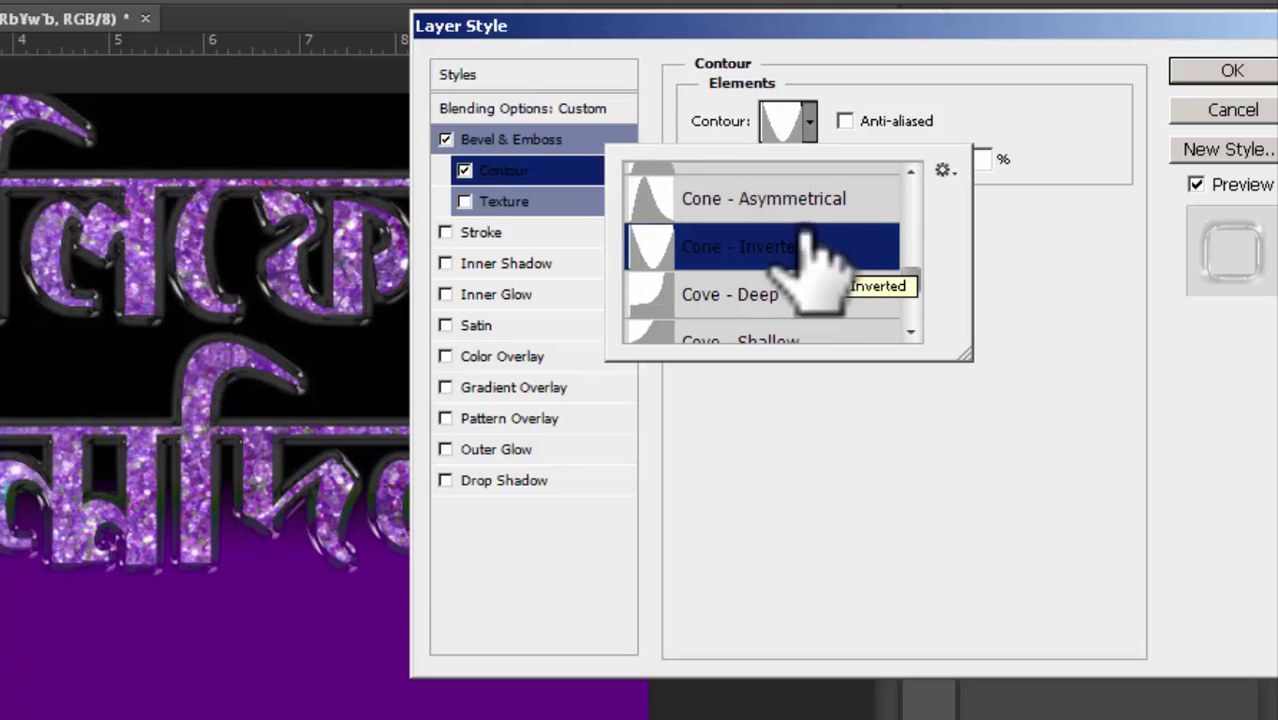
pyautogui.click(1060, 288)
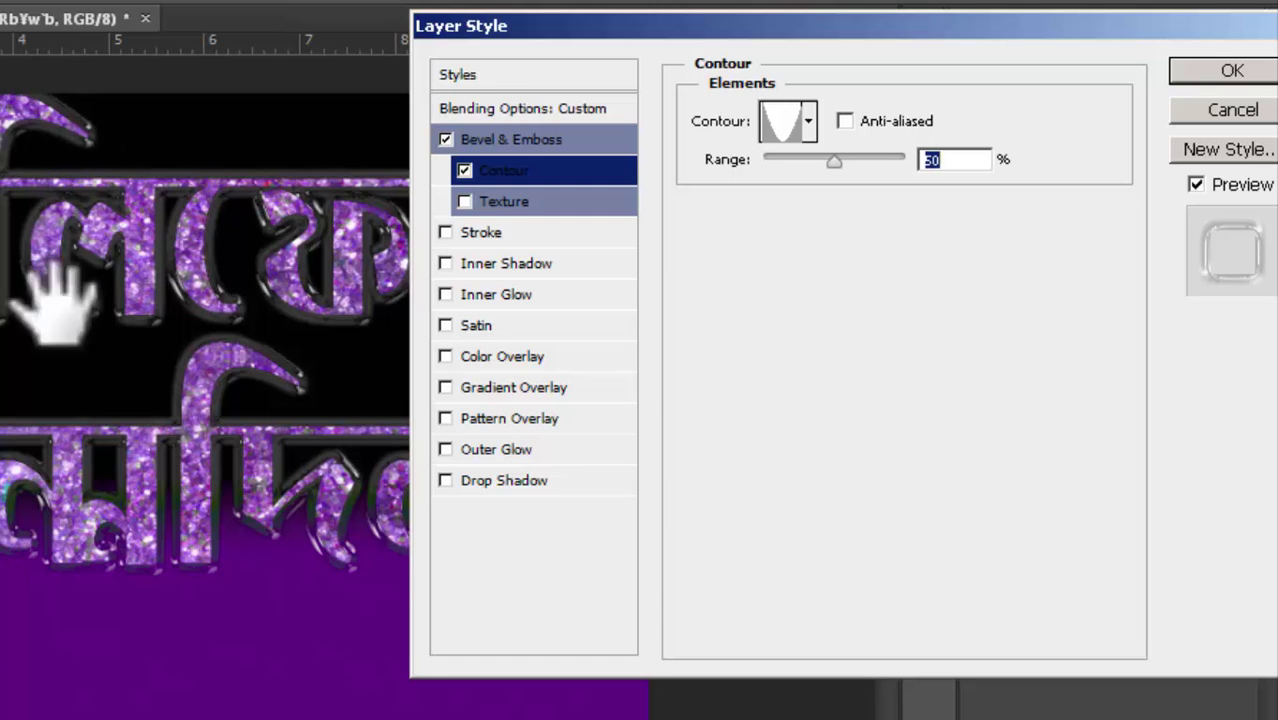
pyautogui.click(1238, 78)
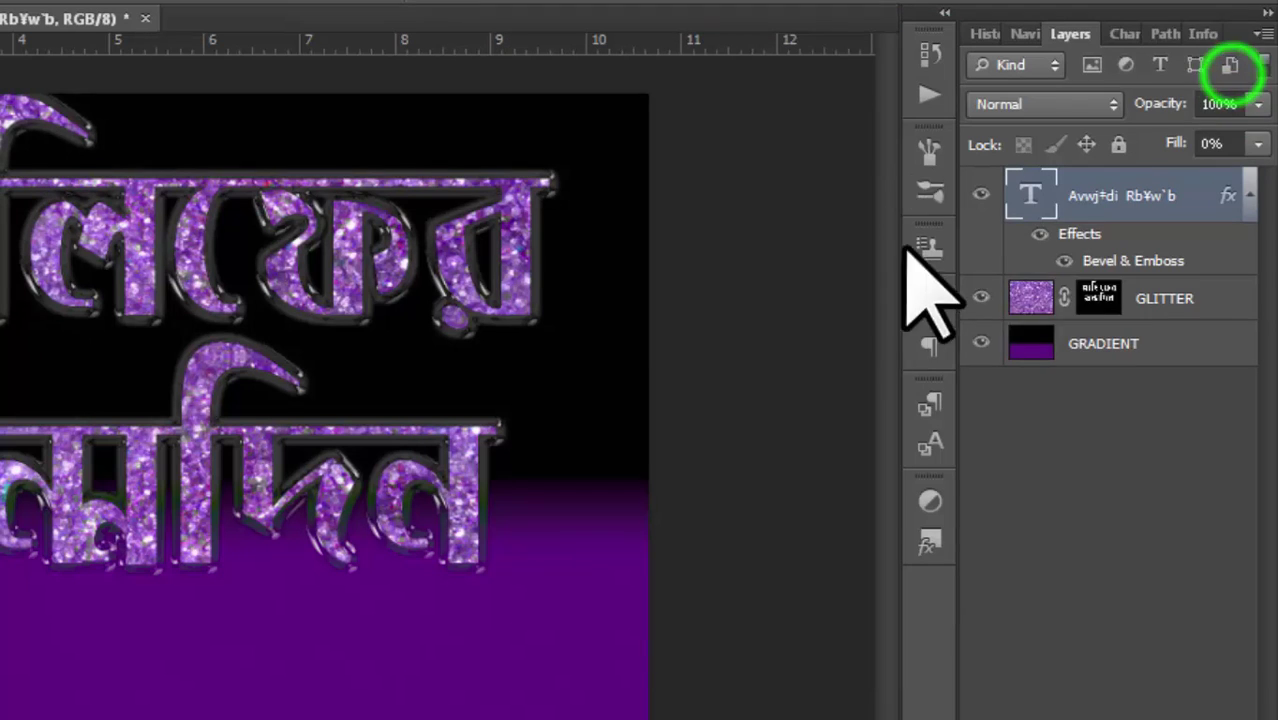
# - Duplicate the bevelled text layer and reopen the copy's Bevel & Emboss settings
pyautogui.click(982, 195)
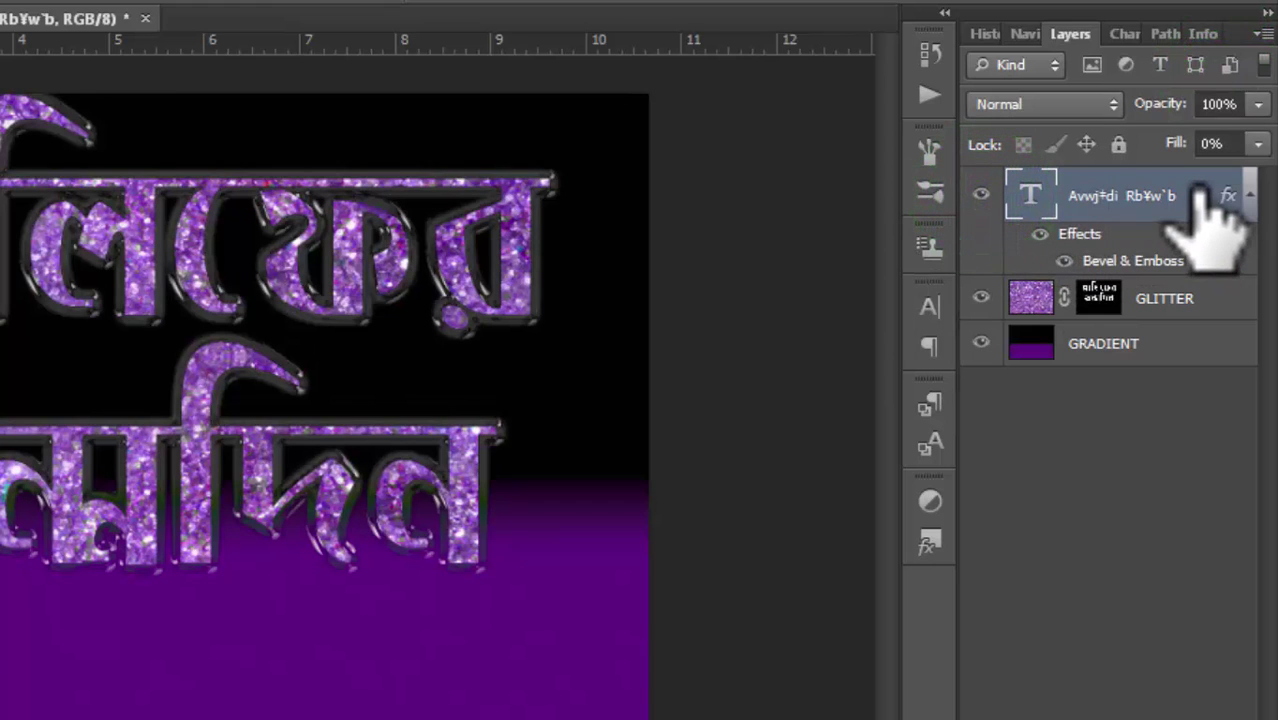
pyautogui.hotkey('ctrl', 'j')
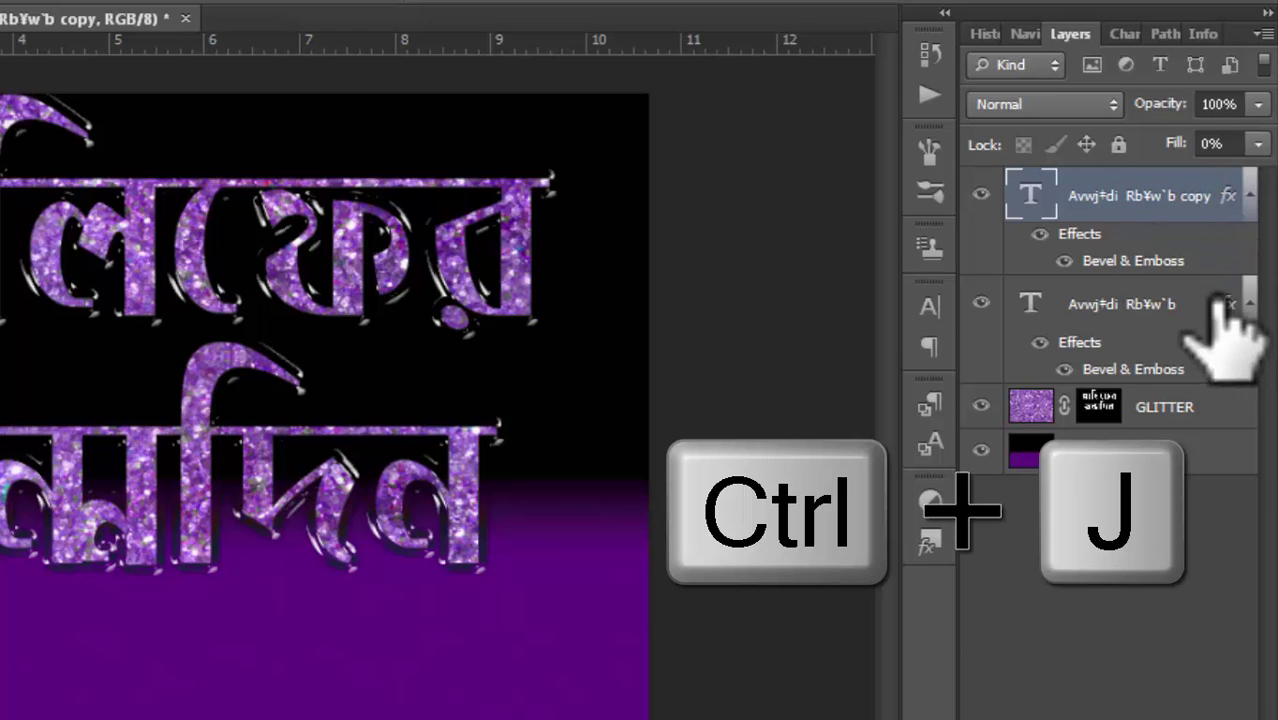
pyautogui.doubleClick(1150, 260)
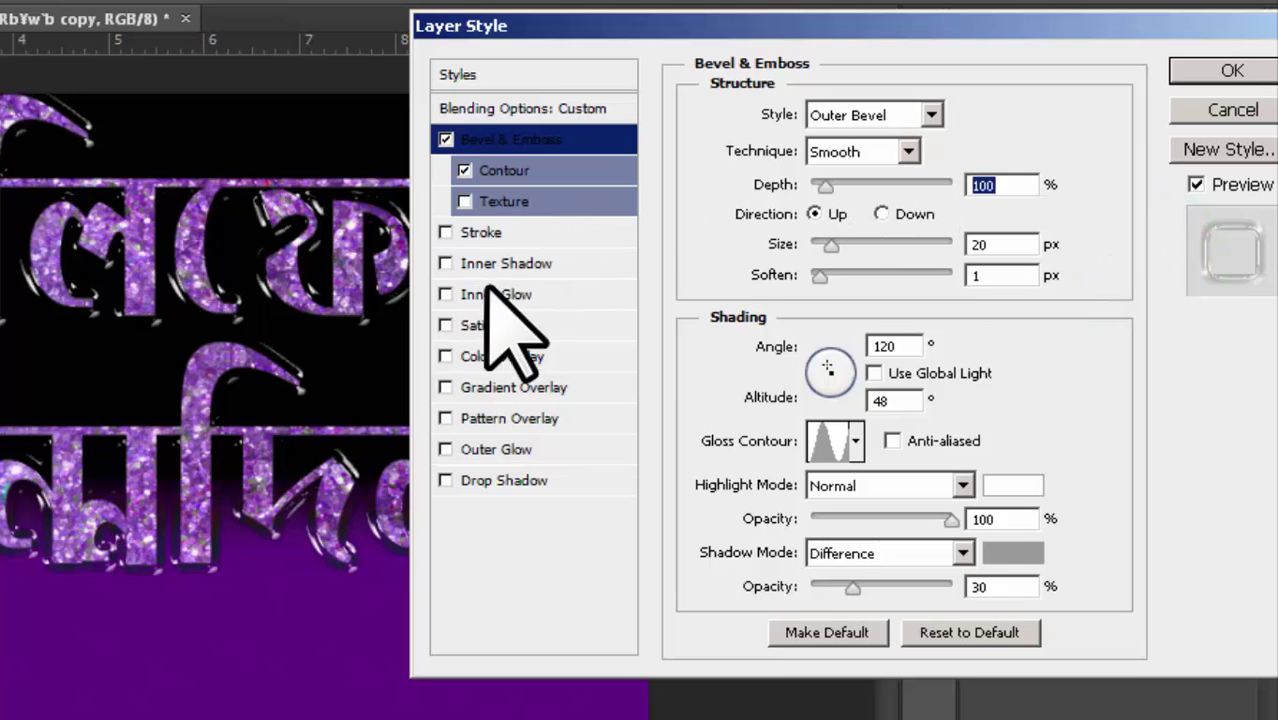
pyautogui.click(446, 139)
pyautogui.click(540, 139)
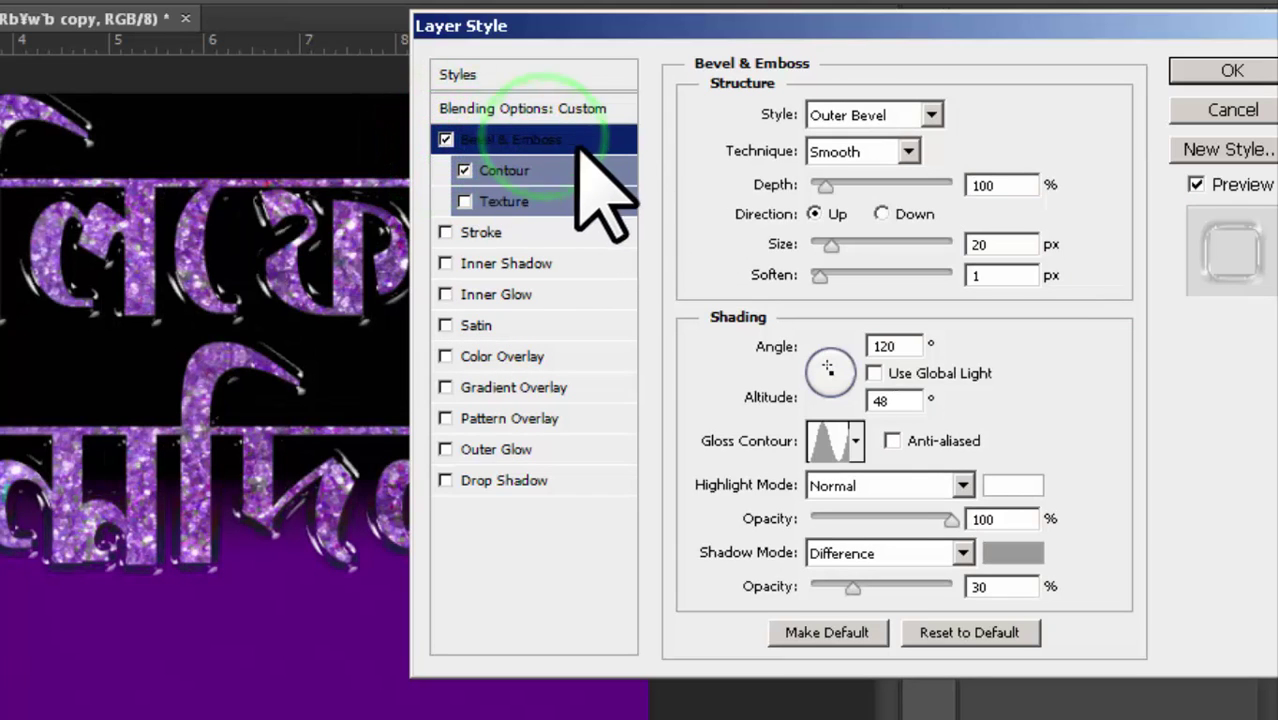
# - Change the copy's bevel to an Inner Bevel lit at -144° angle and 51° altitude
pyautogui.click(931, 114)
pyautogui.click(880, 162)
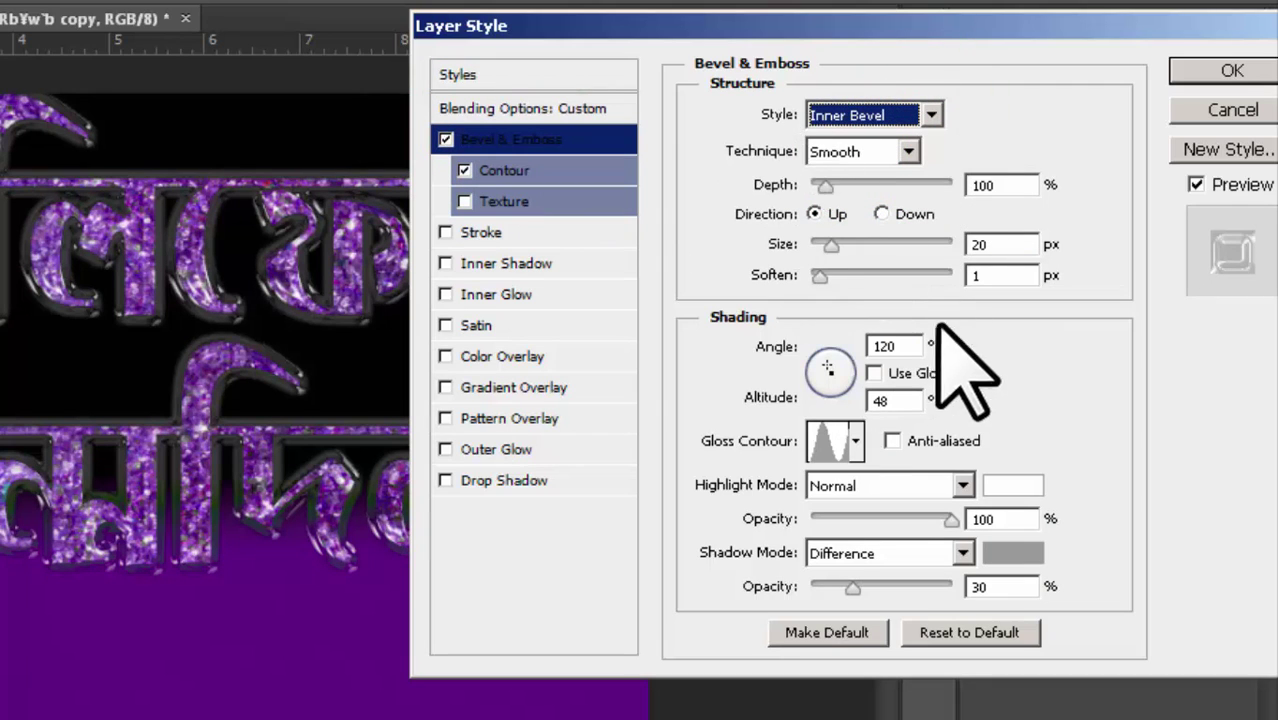
pyautogui.doubleClick(885, 346)
pyautogui.write('-')
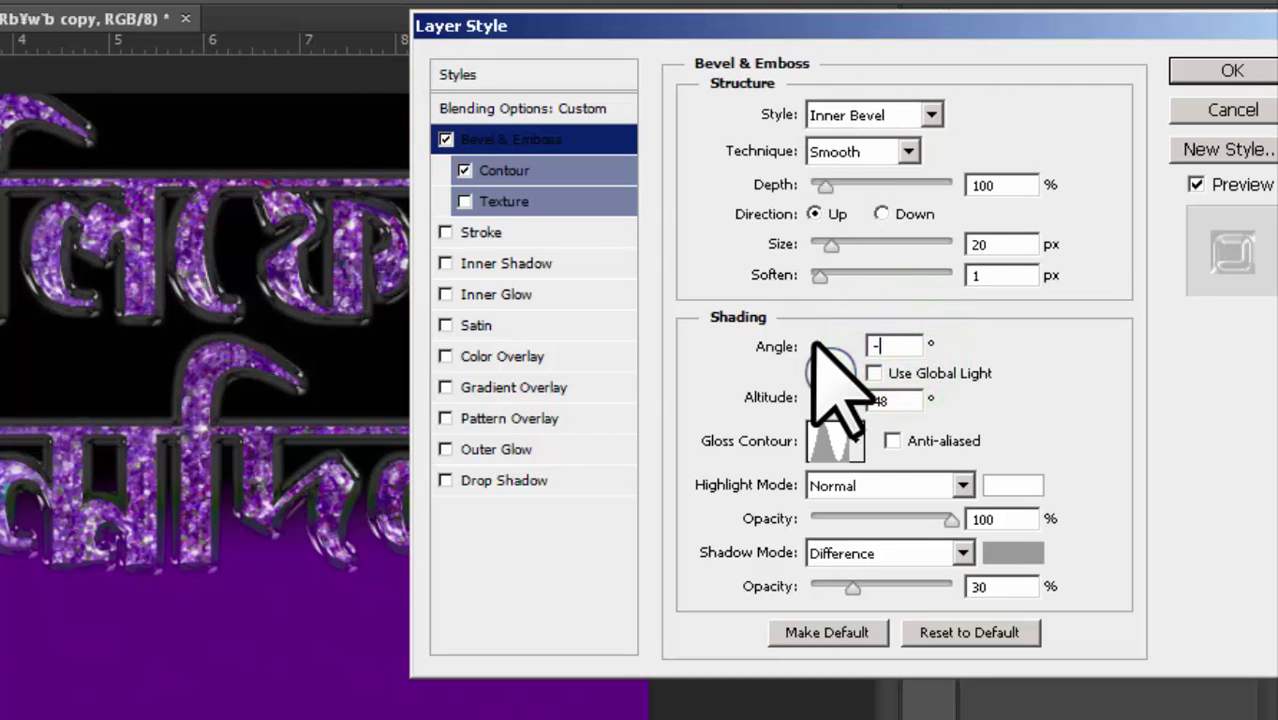
pyautogui.write('144')
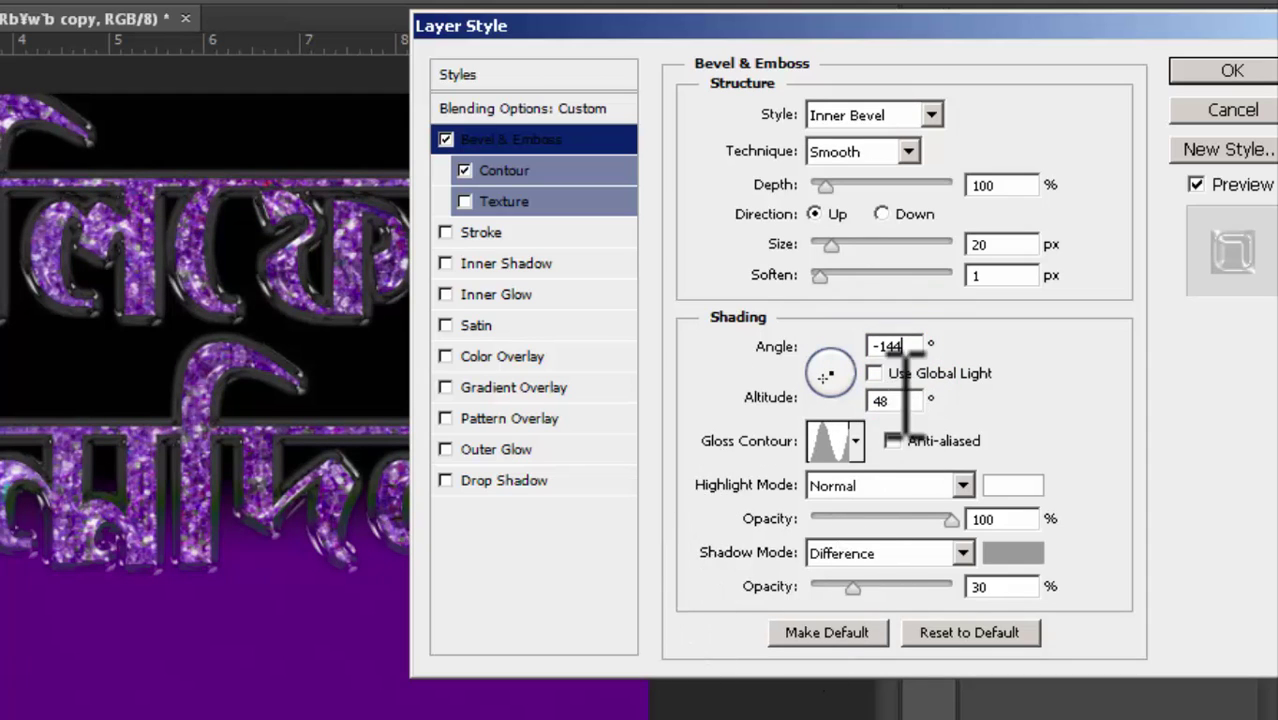
pyautogui.write('51')
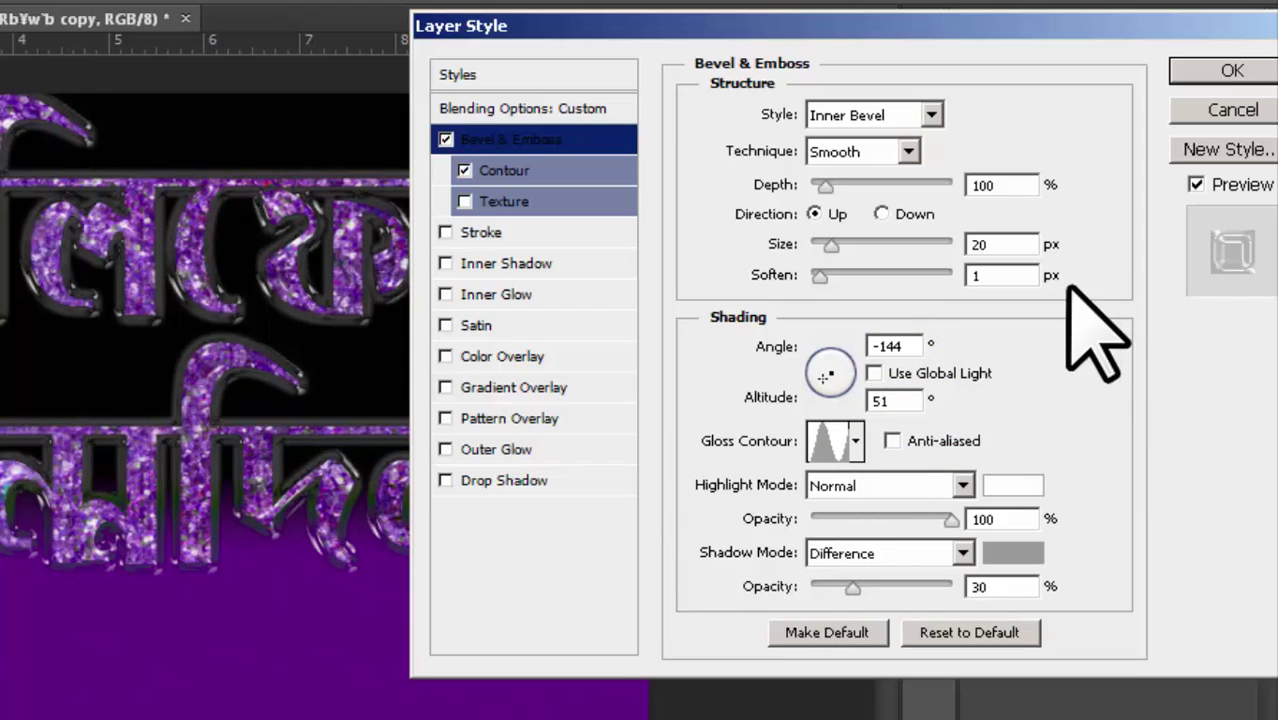
pyautogui.click(1232, 71)
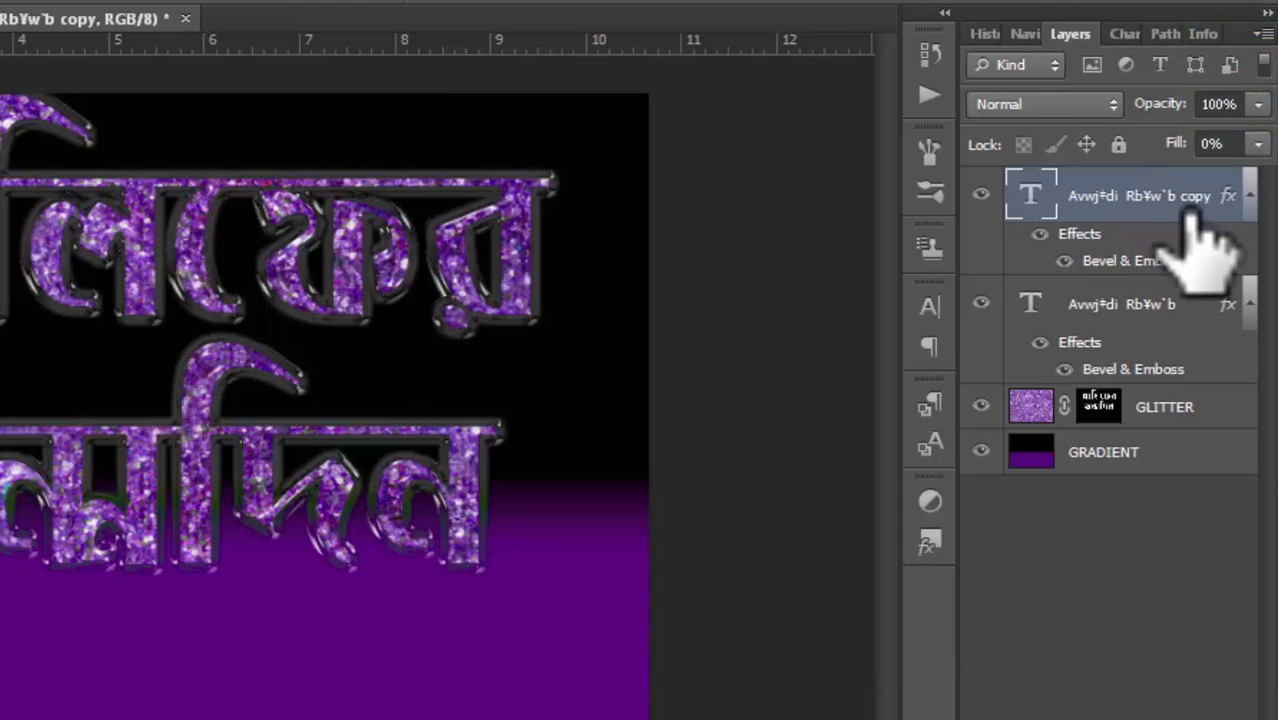
# - Duplicate the copy and give its bevel 550% depth, 27 px size, 12 px soften, 120° angle, 40° altitude
pyautogui.hotkey('ctrl', 'j')
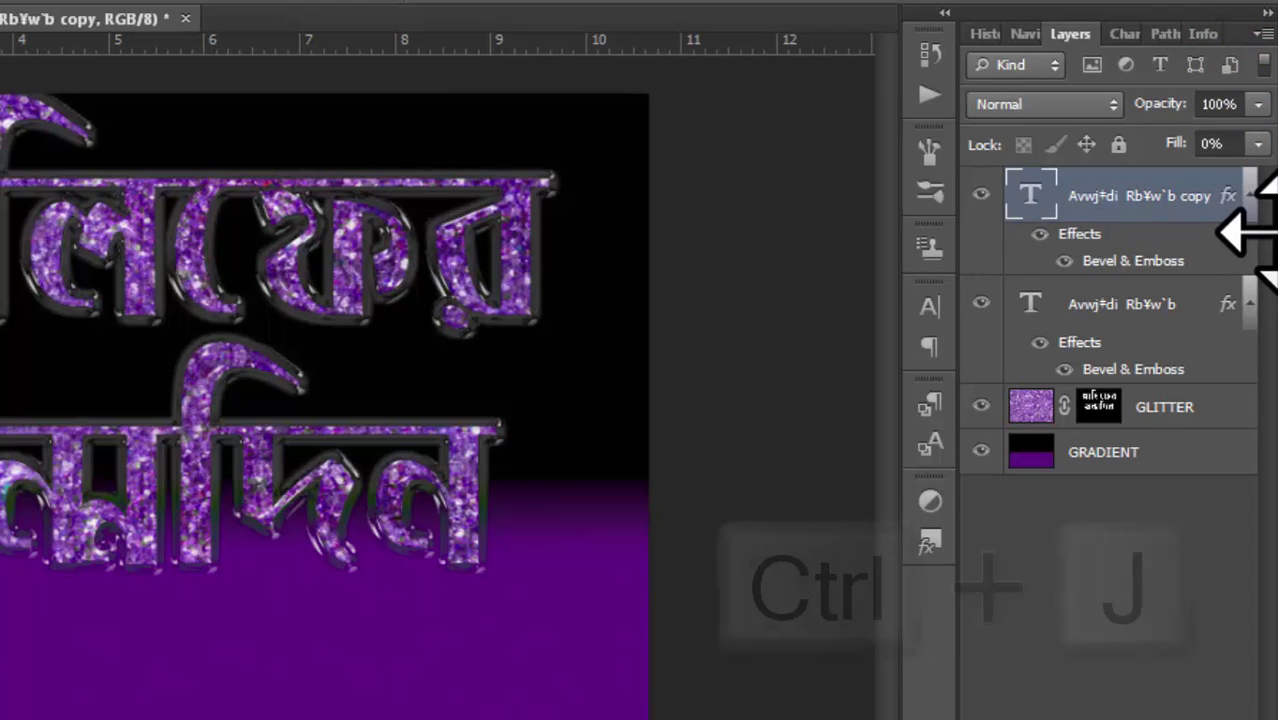
pyautogui.hotkey('ctrl', 'j')
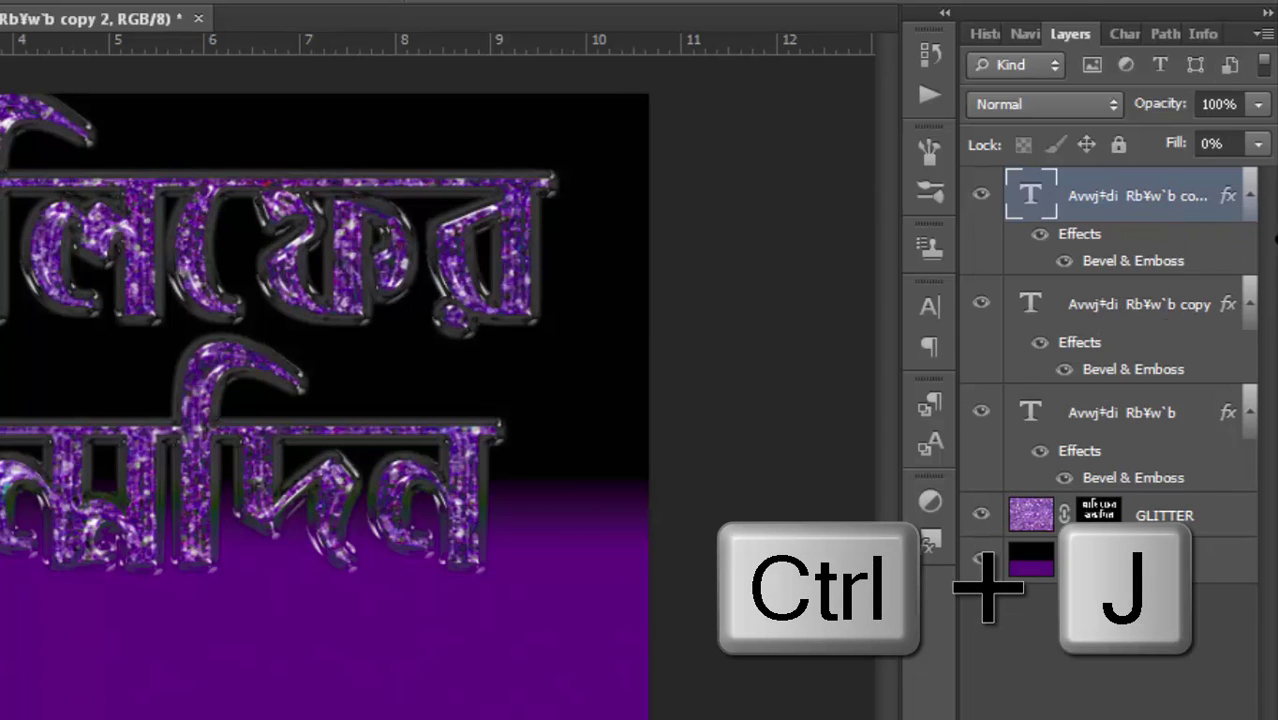
pyautogui.doubleClick(1140, 262)
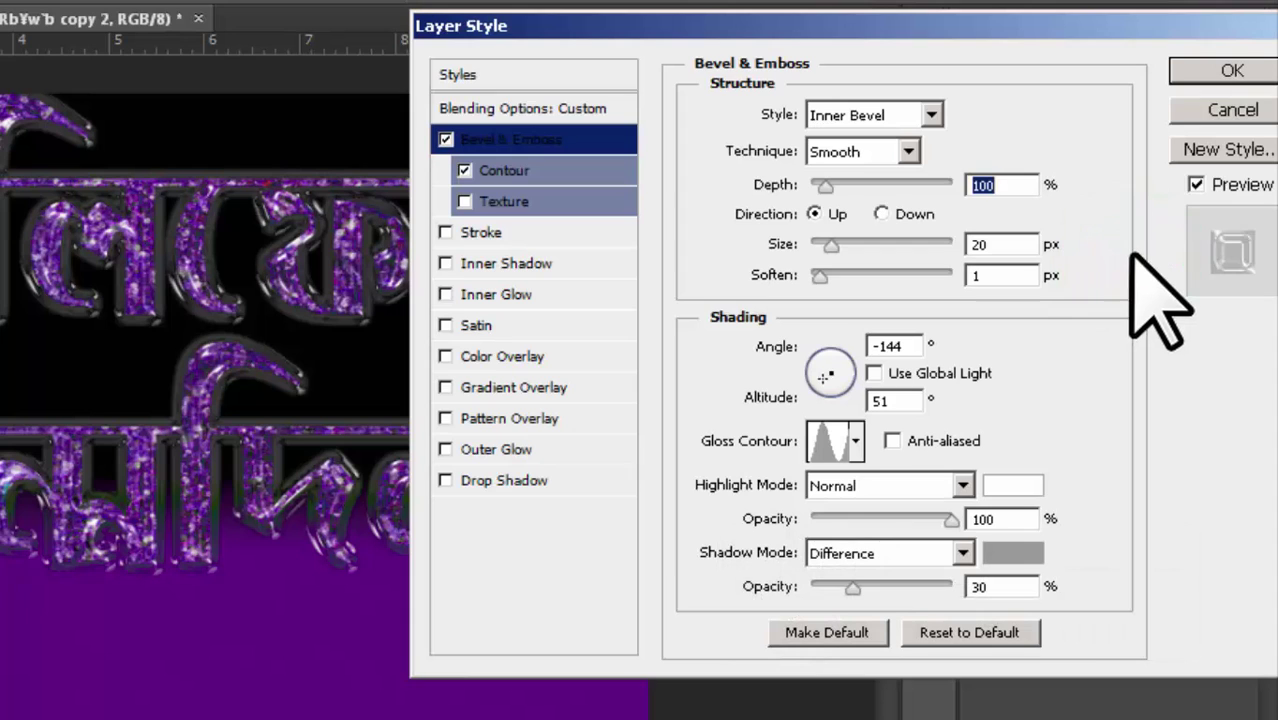
pyautogui.click(447, 140)
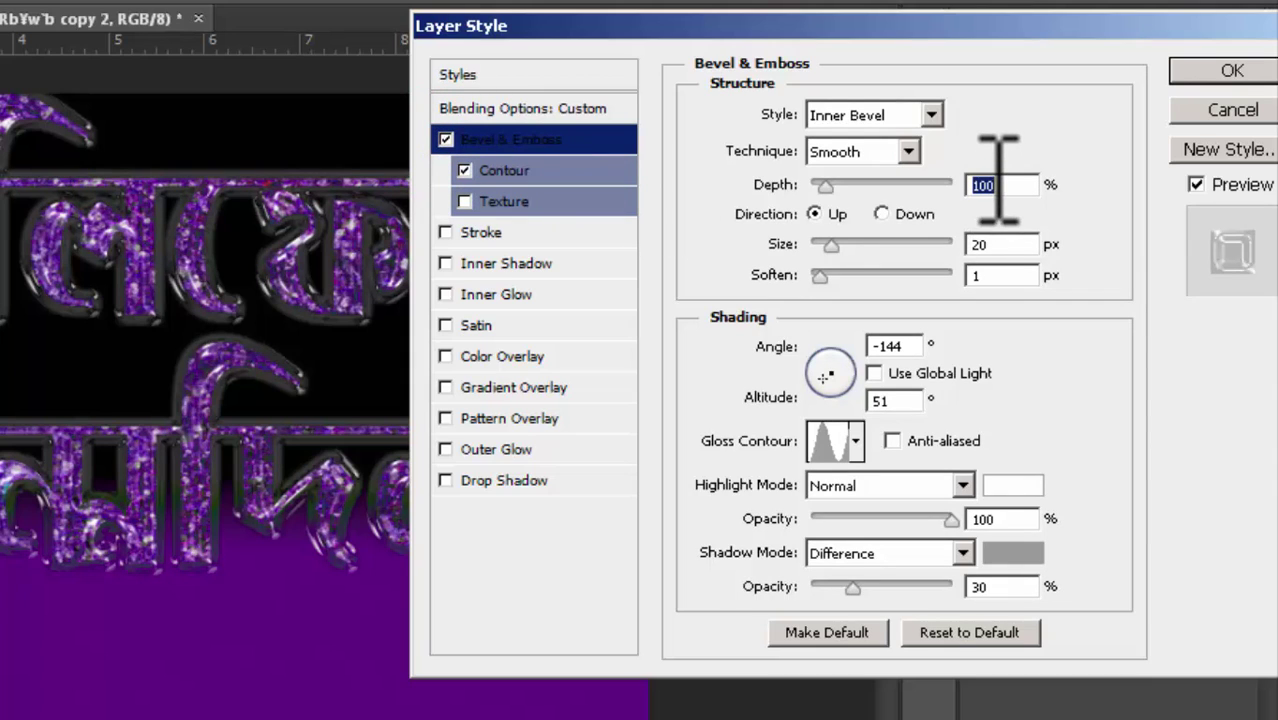
pyautogui.write('550')
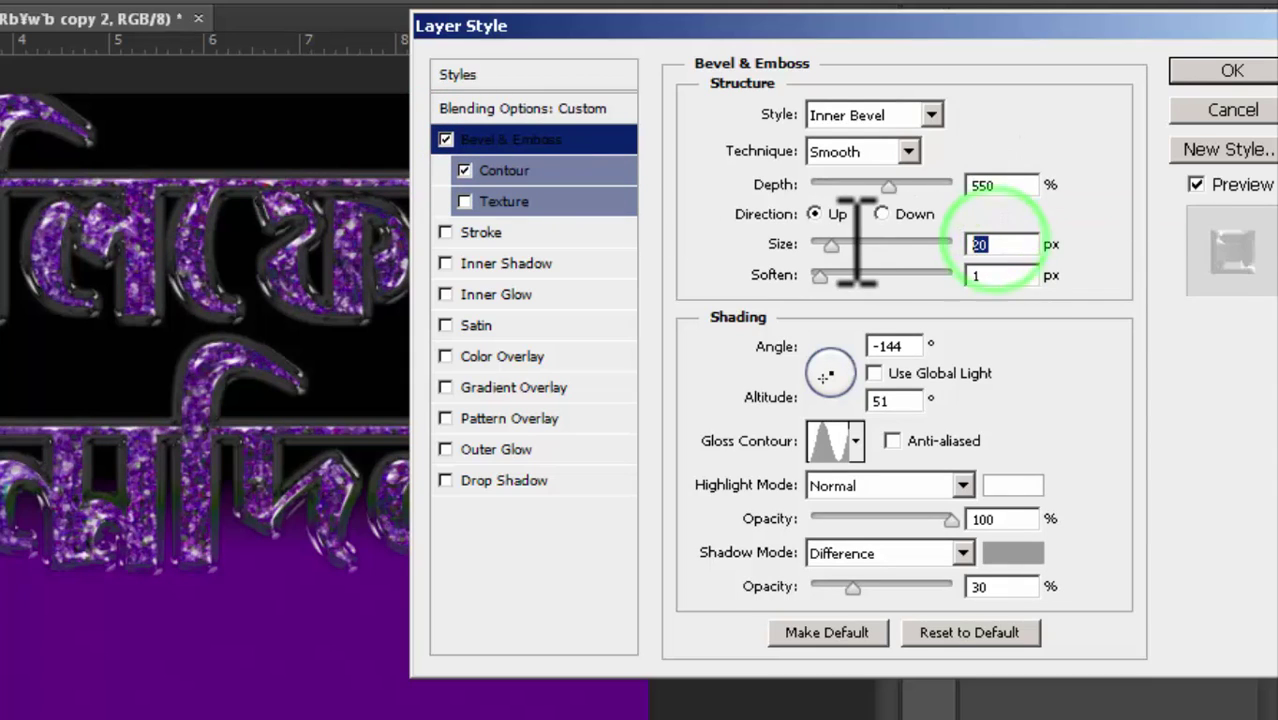
pyautogui.write('7')
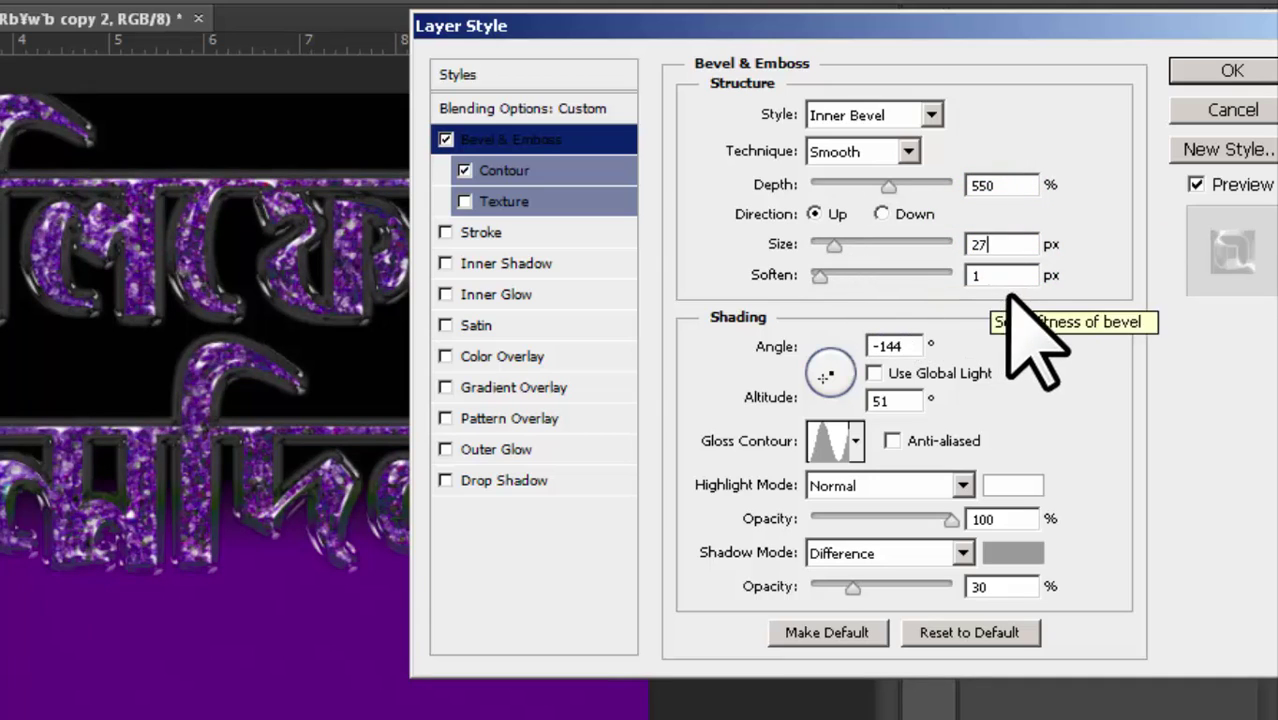
pyautogui.doubleClick(1002, 276)
pyautogui.write('12')
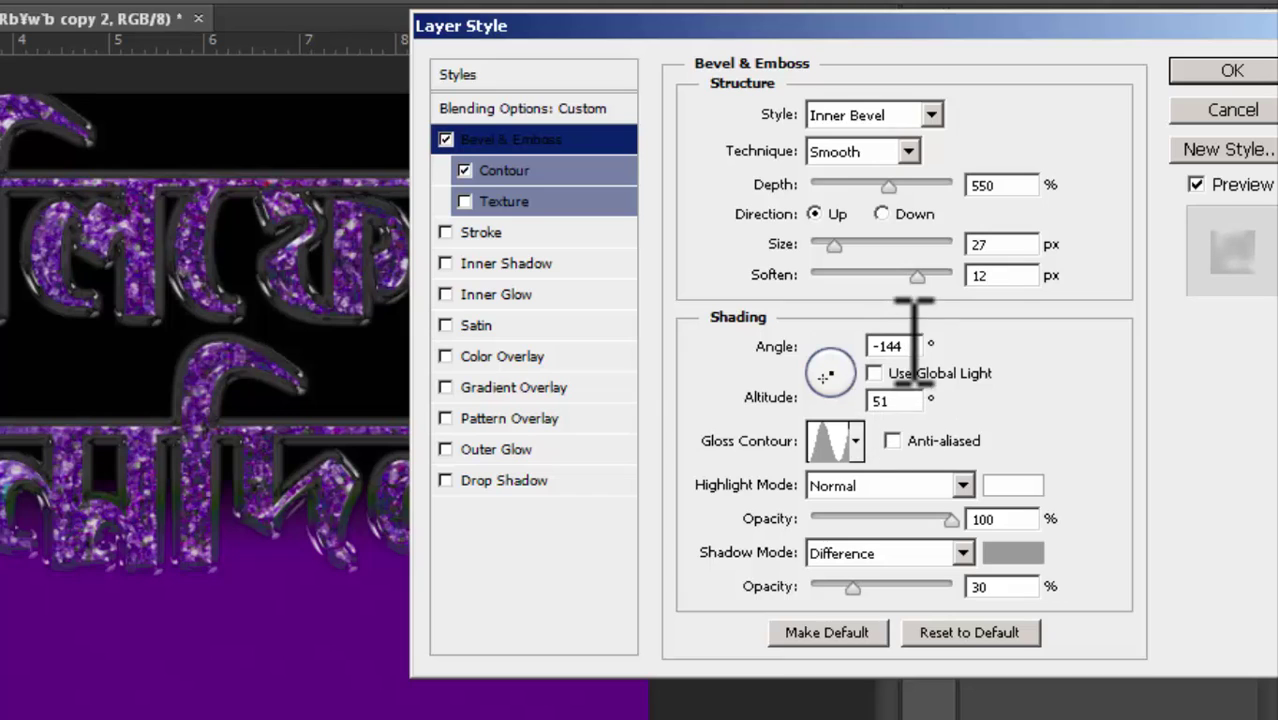
pyautogui.write('120')
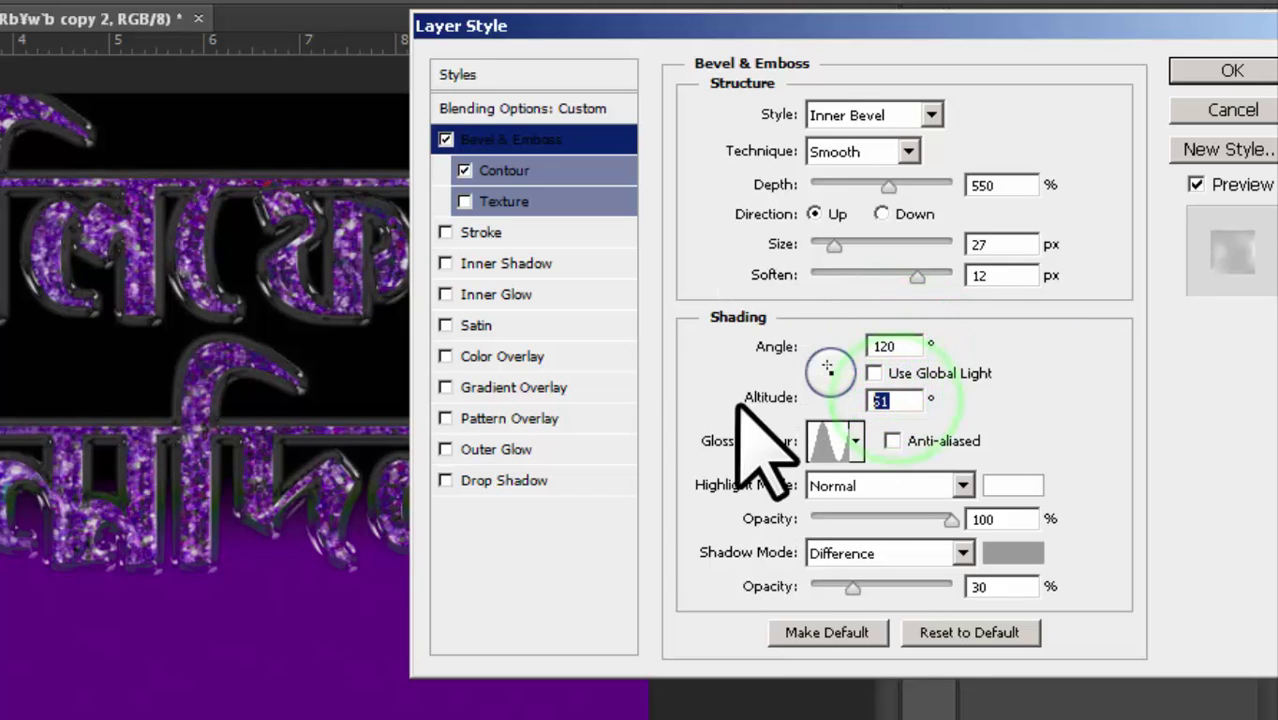
pyautogui.write('40')
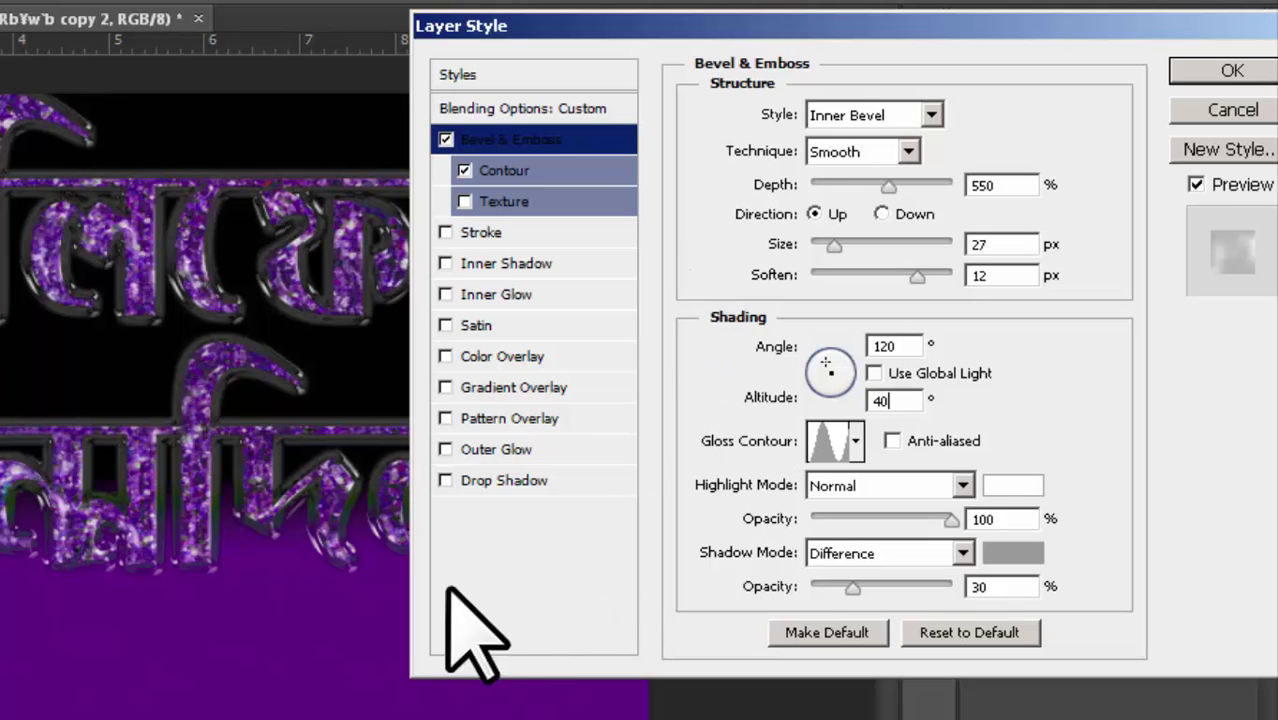
# - Choose the Linear gloss contour for the newest copy's Inner Bevel
pyautogui.click(857, 442)
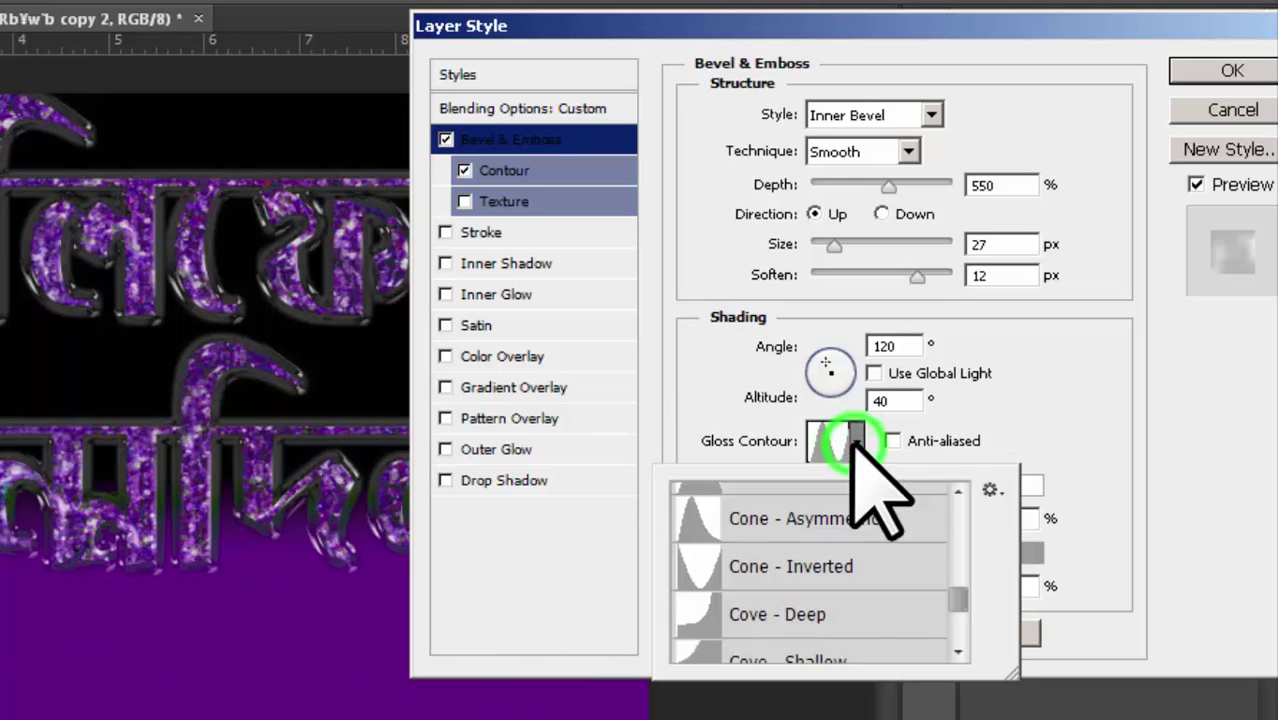
pyautogui.scroll(-1, 870, 495)
pyautogui.scroll(-3, 870, 490)
pyautogui.scroll(-4, 865, 520)
pyautogui.scroll(-3, 865, 545)
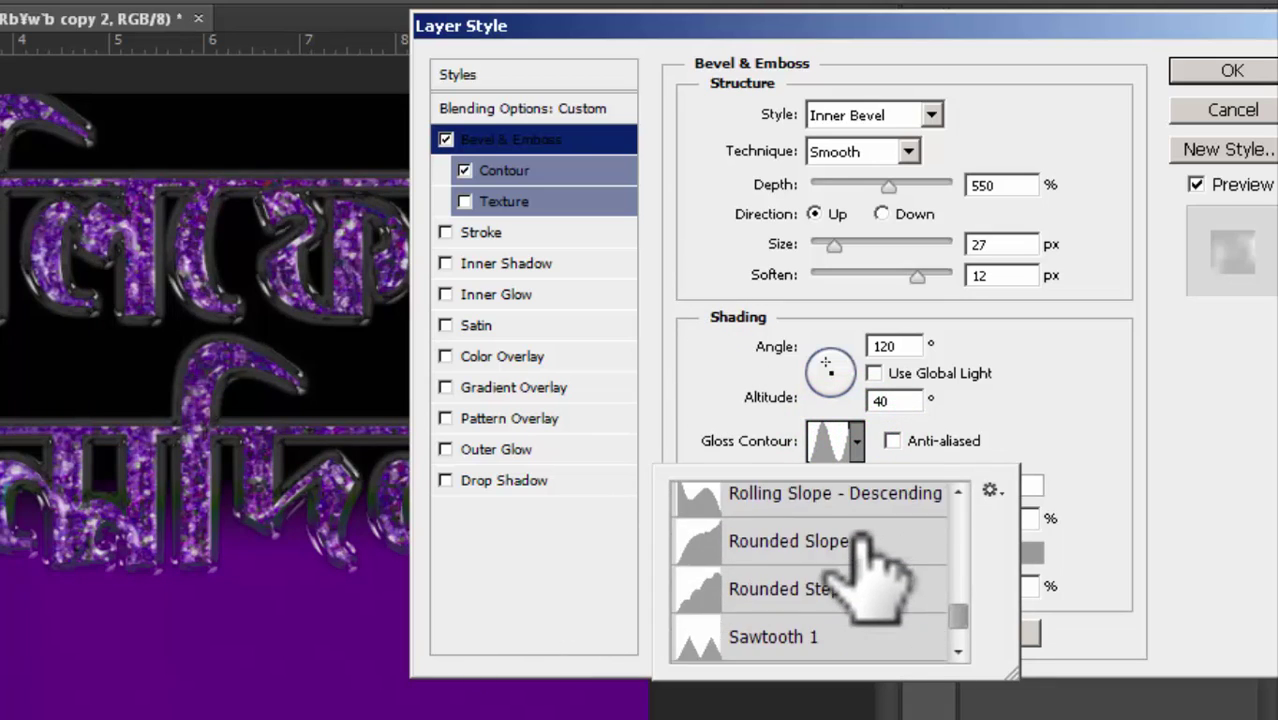
pyautogui.scroll(-3, 860, 545)
pyautogui.scroll(-3, 845, 560)
pyautogui.scroll(3, 835, 545)
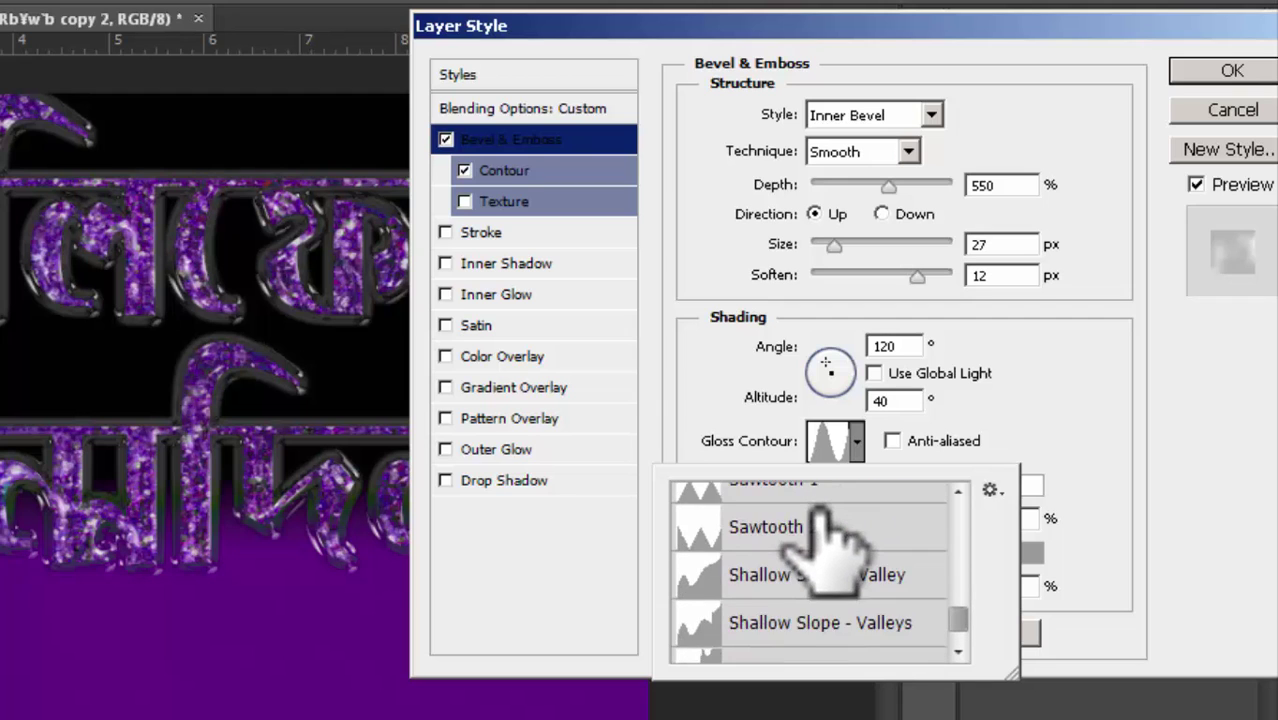
pyautogui.scroll(3, 828, 515)
pyautogui.scroll(1, 810, 535)
pyautogui.scroll(2, 913, 543)
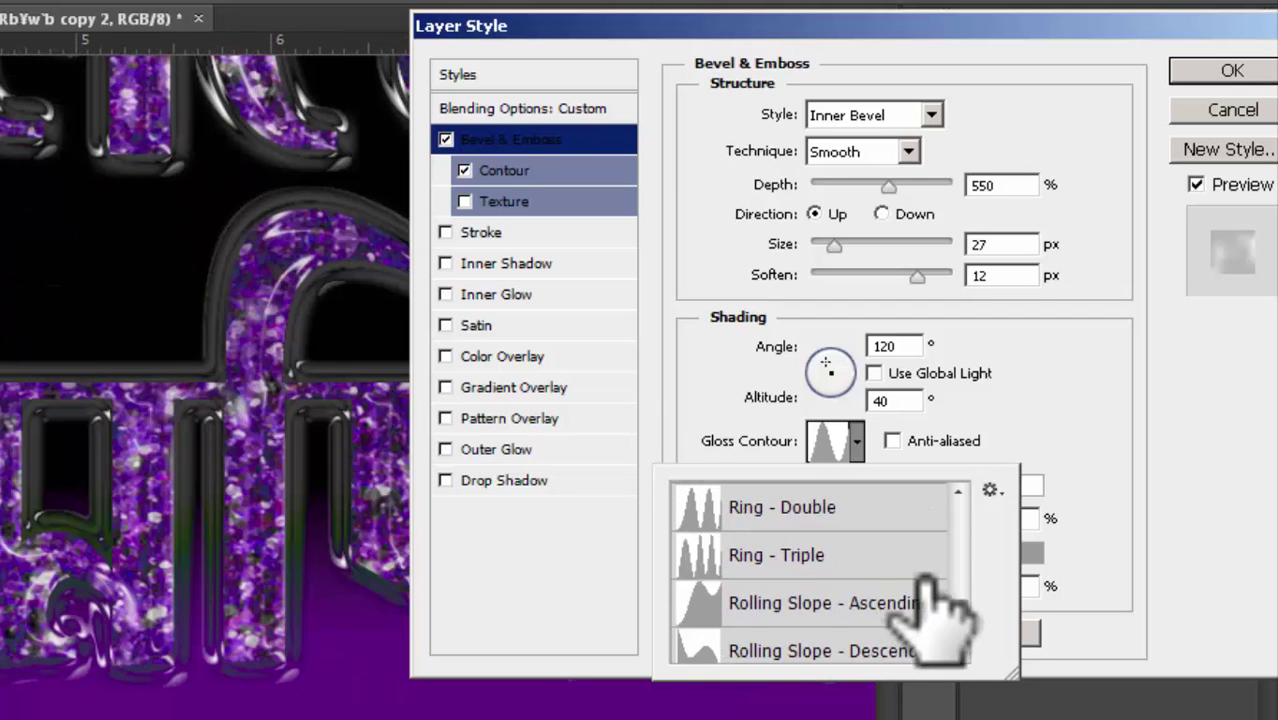
pyautogui.scroll(2, 907, 528)
pyautogui.scroll(5, 907, 514)
pyautogui.scroll(1, 900, 545)
pyautogui.scroll(3, 893, 528)
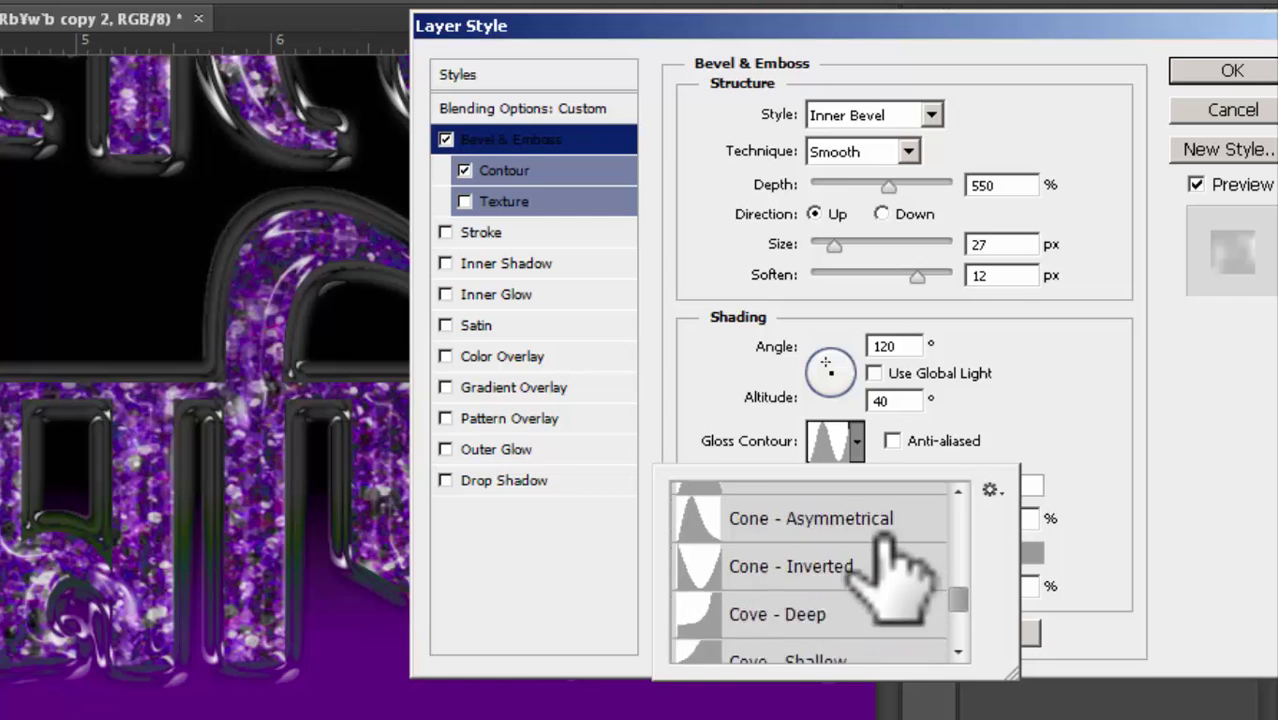
pyautogui.scroll(2, 870, 556)
pyautogui.scroll(1, 876, 548)
pyautogui.click(770, 582)
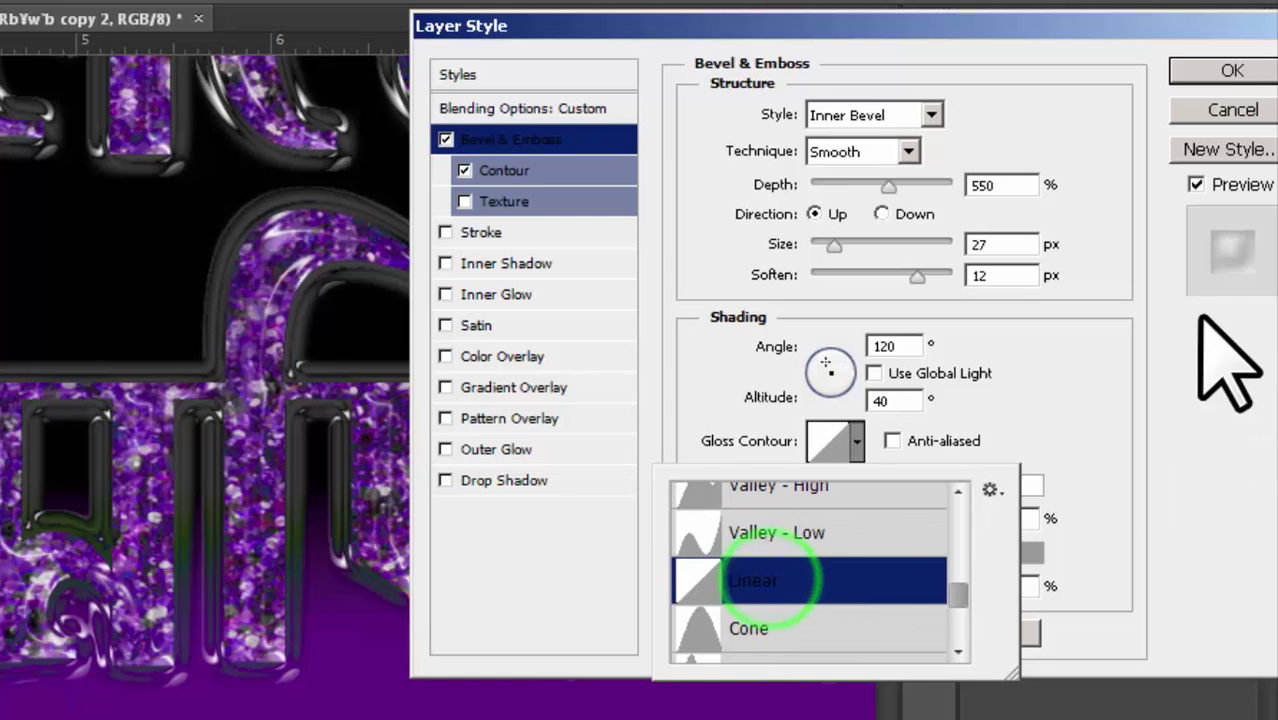
pyautogui.click(1110, 340)
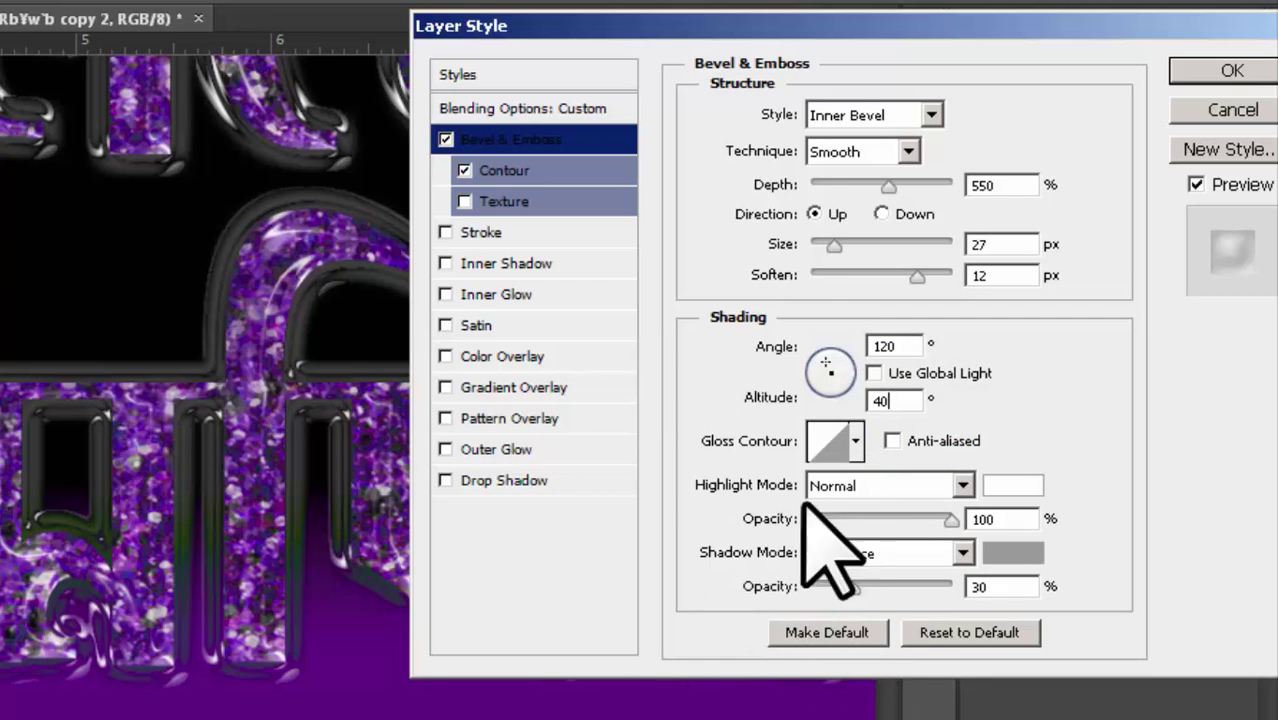
# - Set the bevel highlights to Vivid Light at 75% opacity
pyautogui.click(962, 486)
pyautogui.click(866, 338)
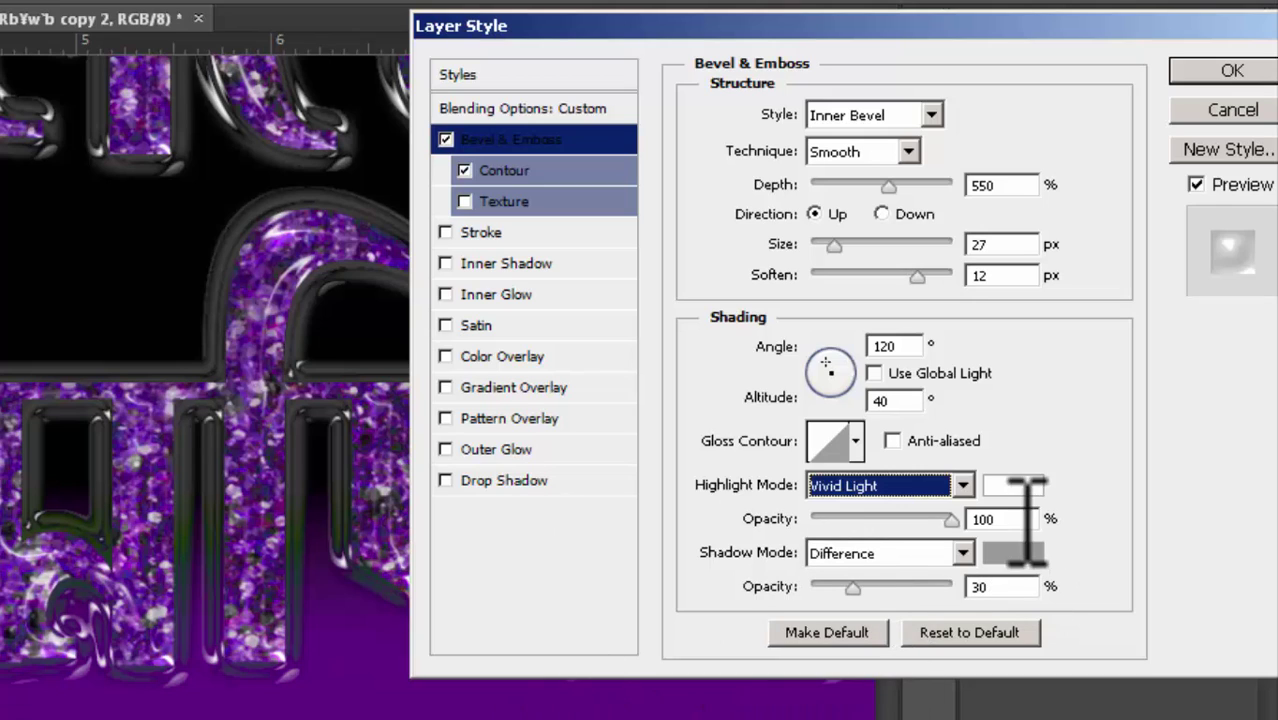
pyautogui.doubleClick(1012, 518)
pyautogui.write('75')
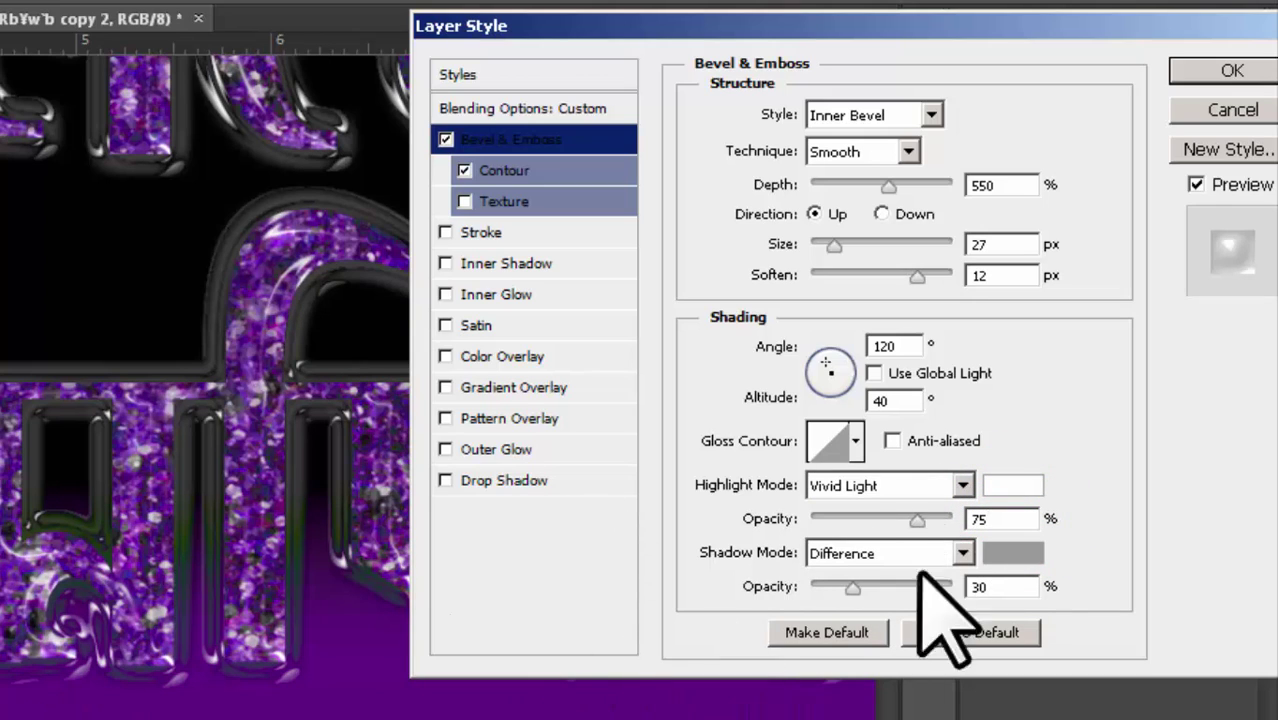
# - Make the bevel shadows Multiply at 75% in darker grey 595959 (brightness 35)
pyautogui.click(960, 552)
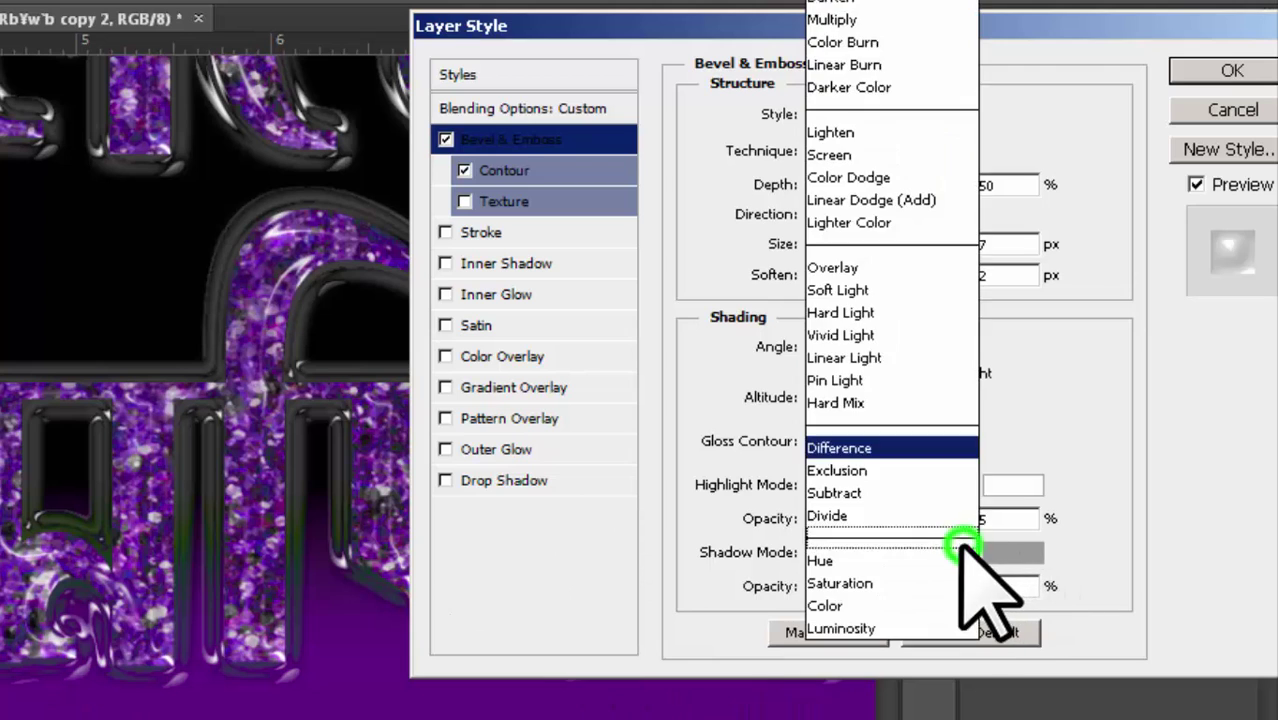
pyautogui.click(850, 20)
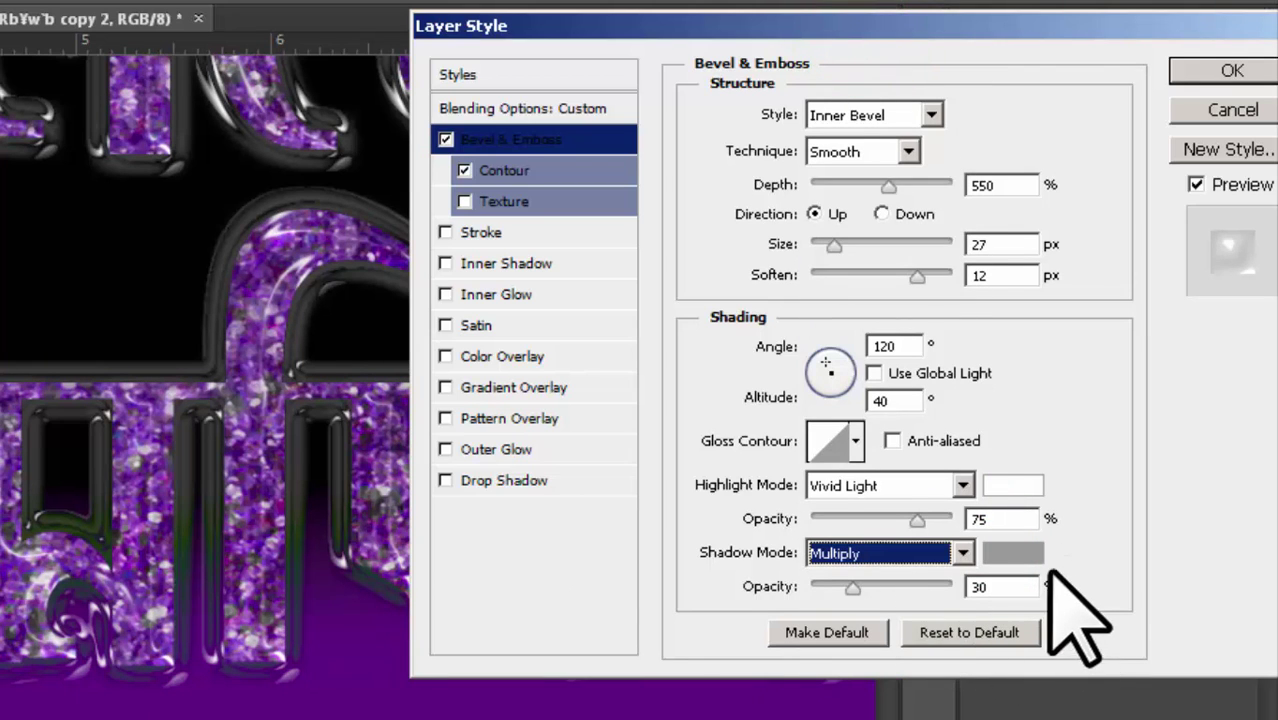
pyautogui.doubleClick(1005, 584)
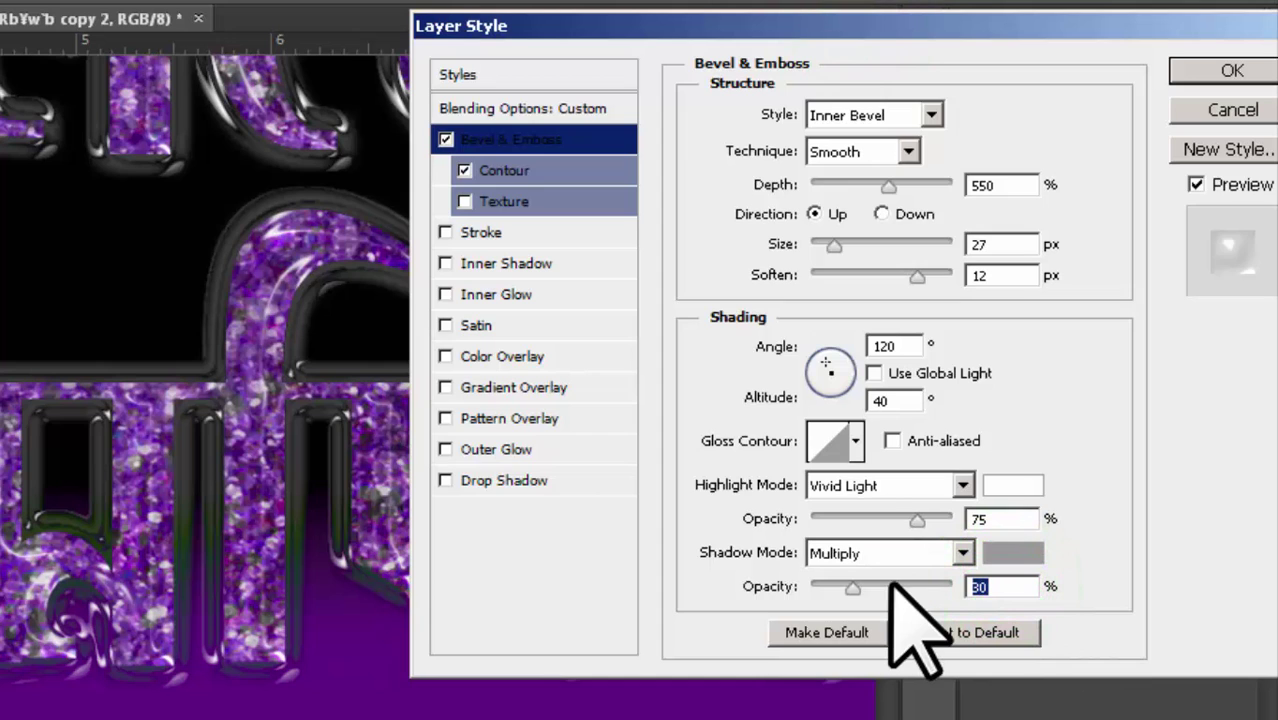
pyautogui.write('75')
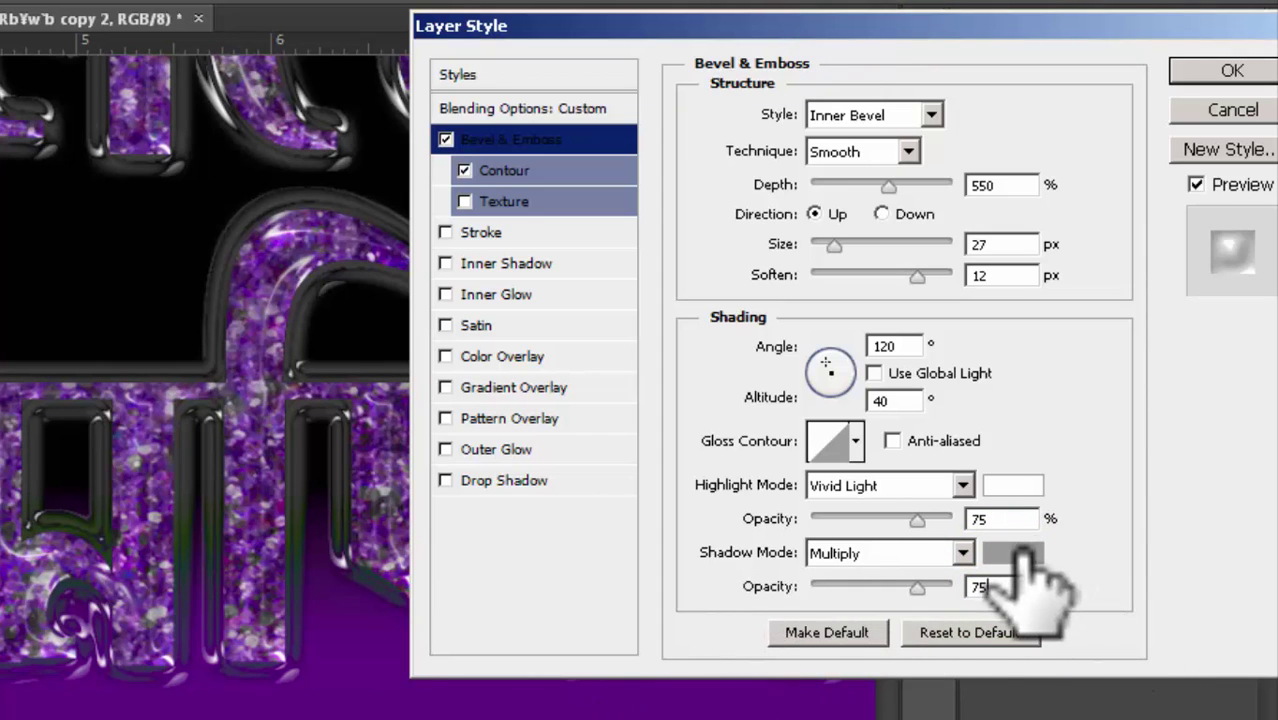
pyautogui.click(1027, 560)
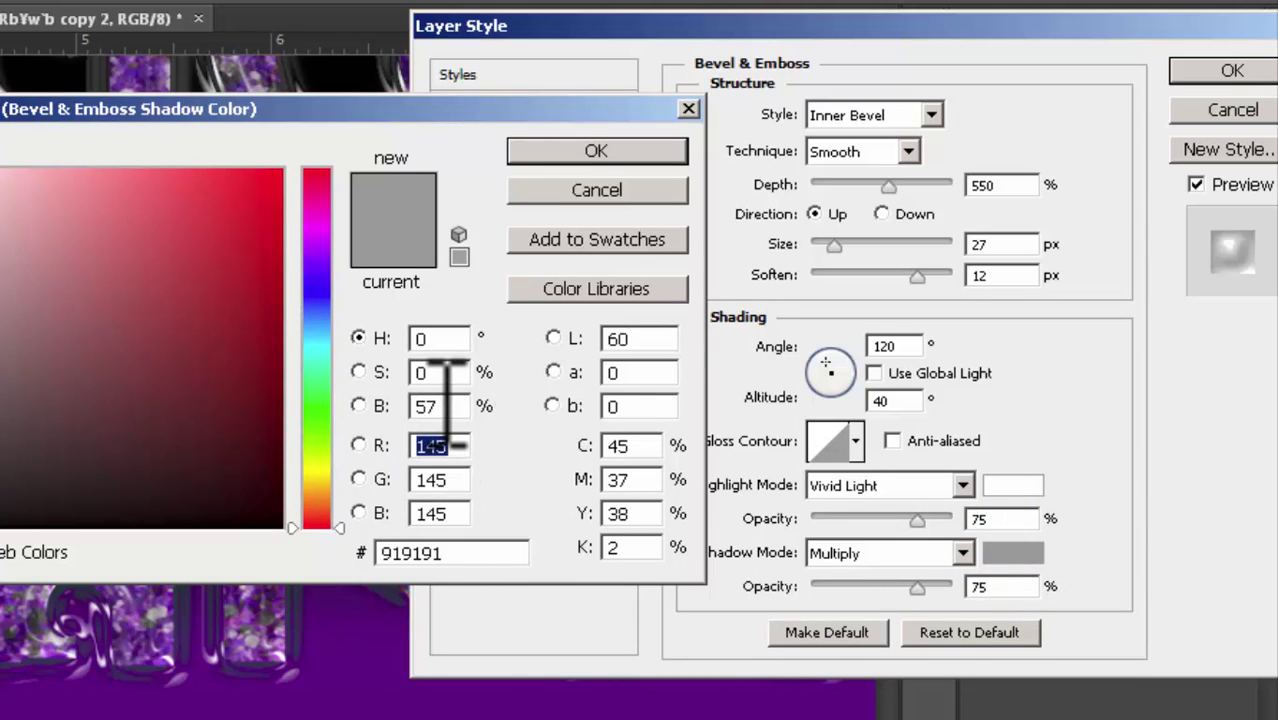
pyautogui.click(440, 405)
pyautogui.write('35')
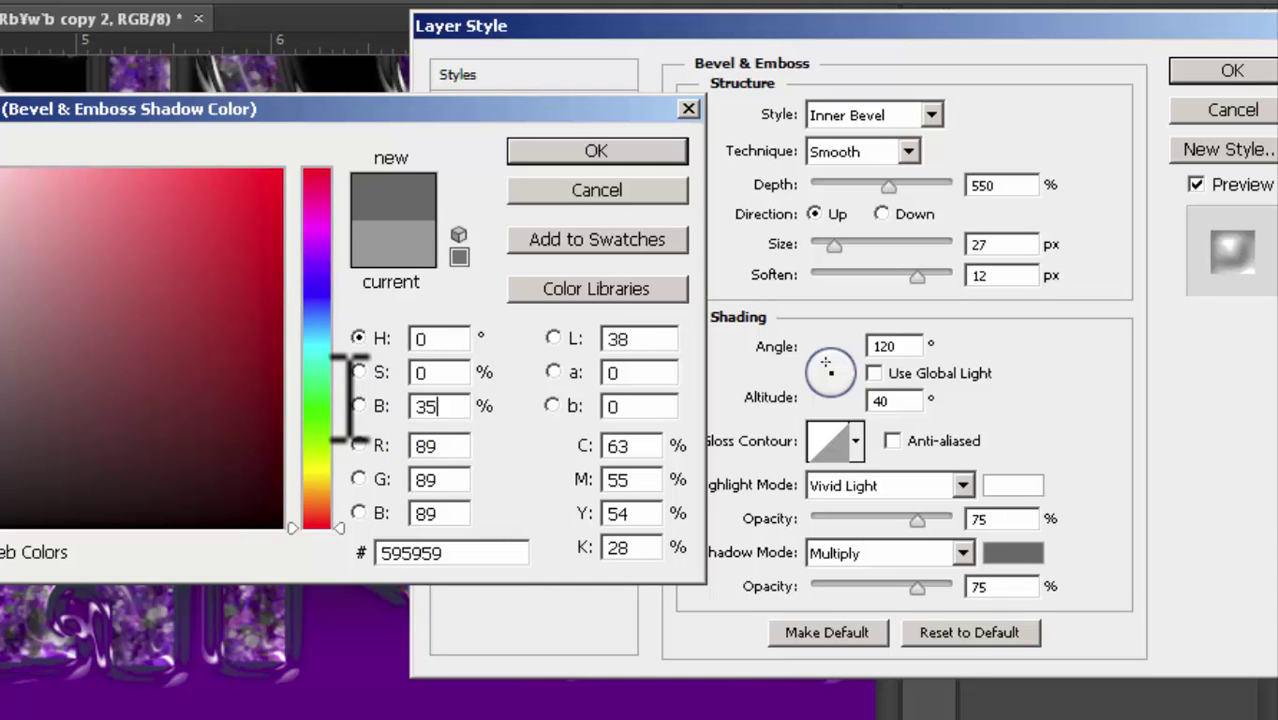
pyautogui.click(596, 146)
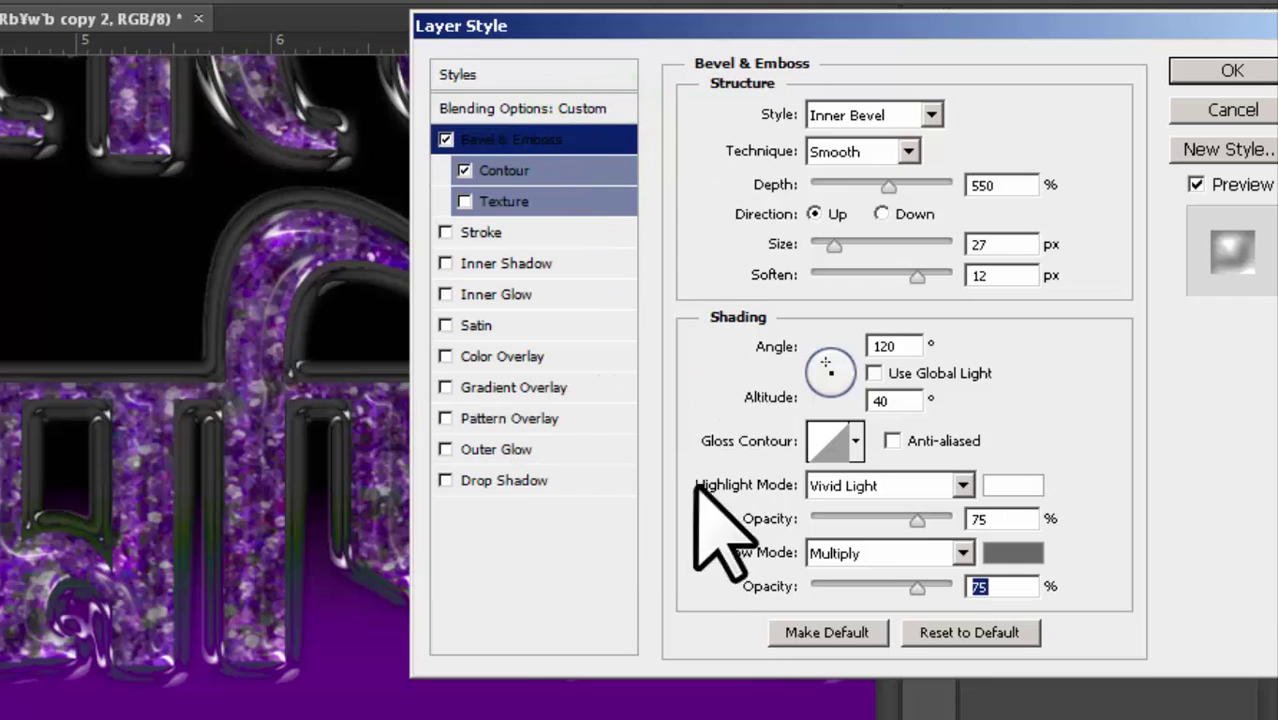
# - Turn on an Inner Glow for the top text layer with a black glow colour
pyautogui.click(446, 294)
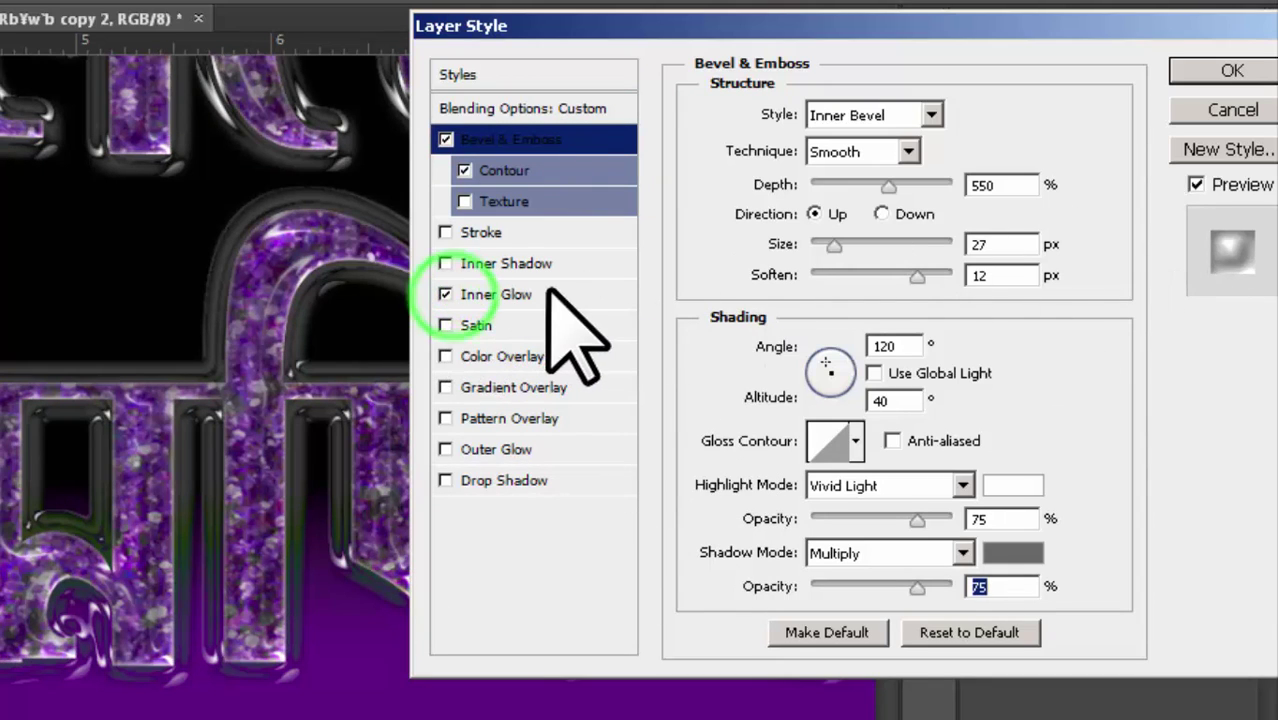
pyautogui.click(518, 295)
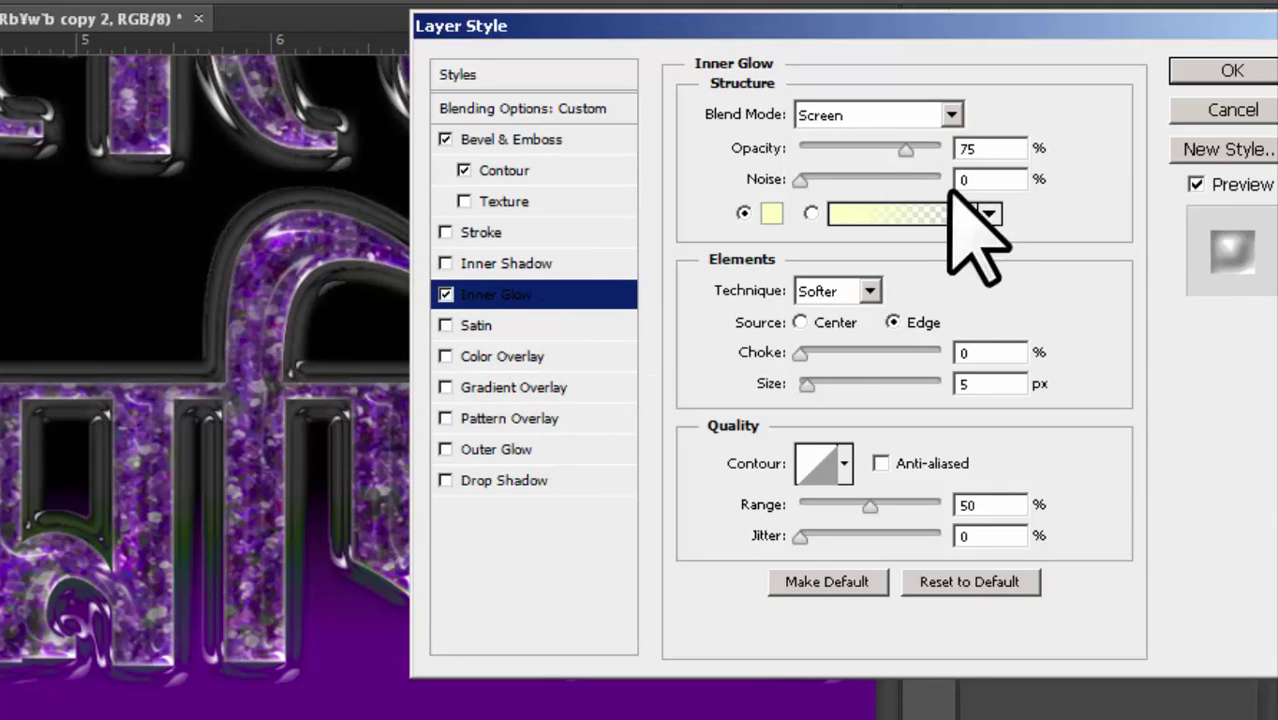
pyautogui.click(771, 213)
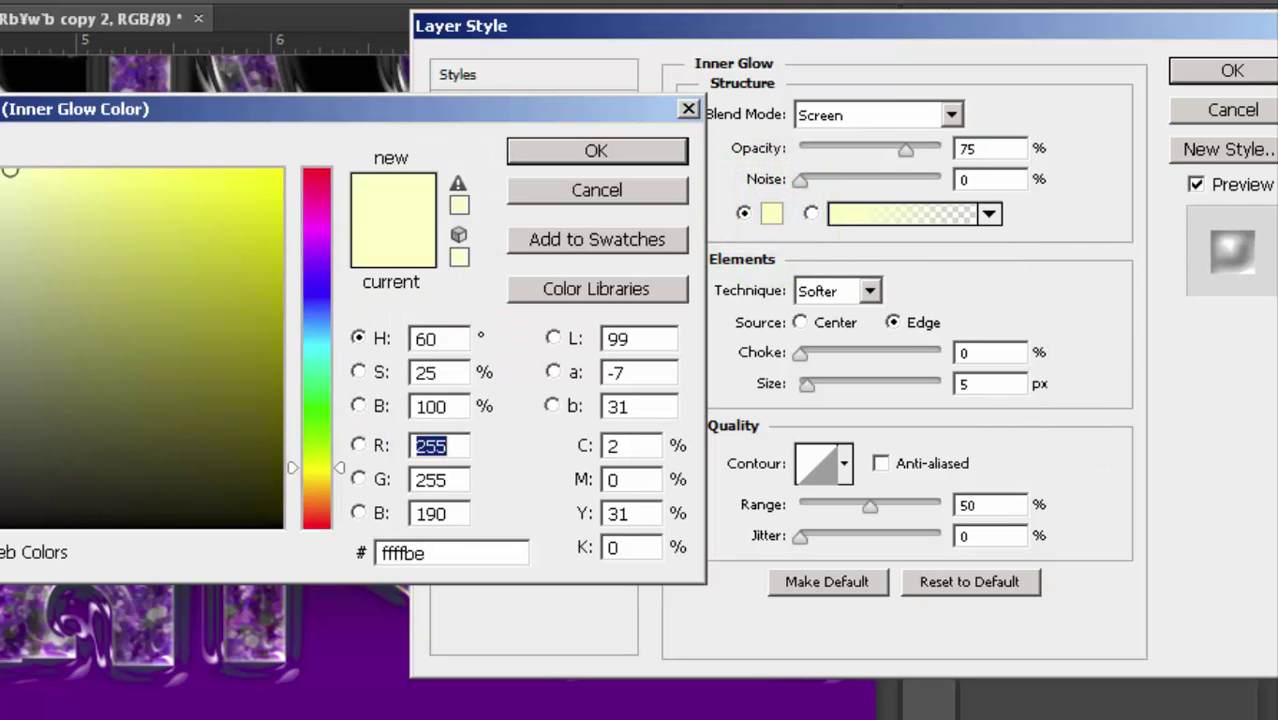
pyautogui.click(3, 522)
pyautogui.click(596, 150)
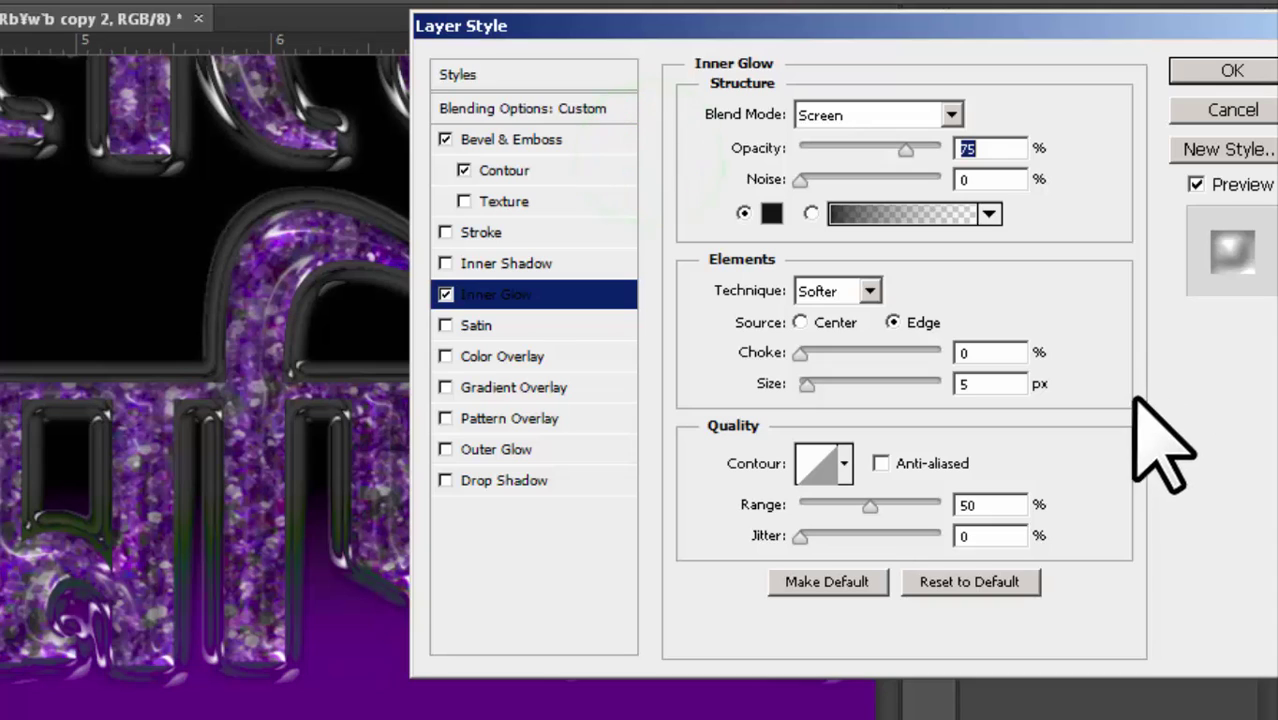
pyautogui.click(445, 295)
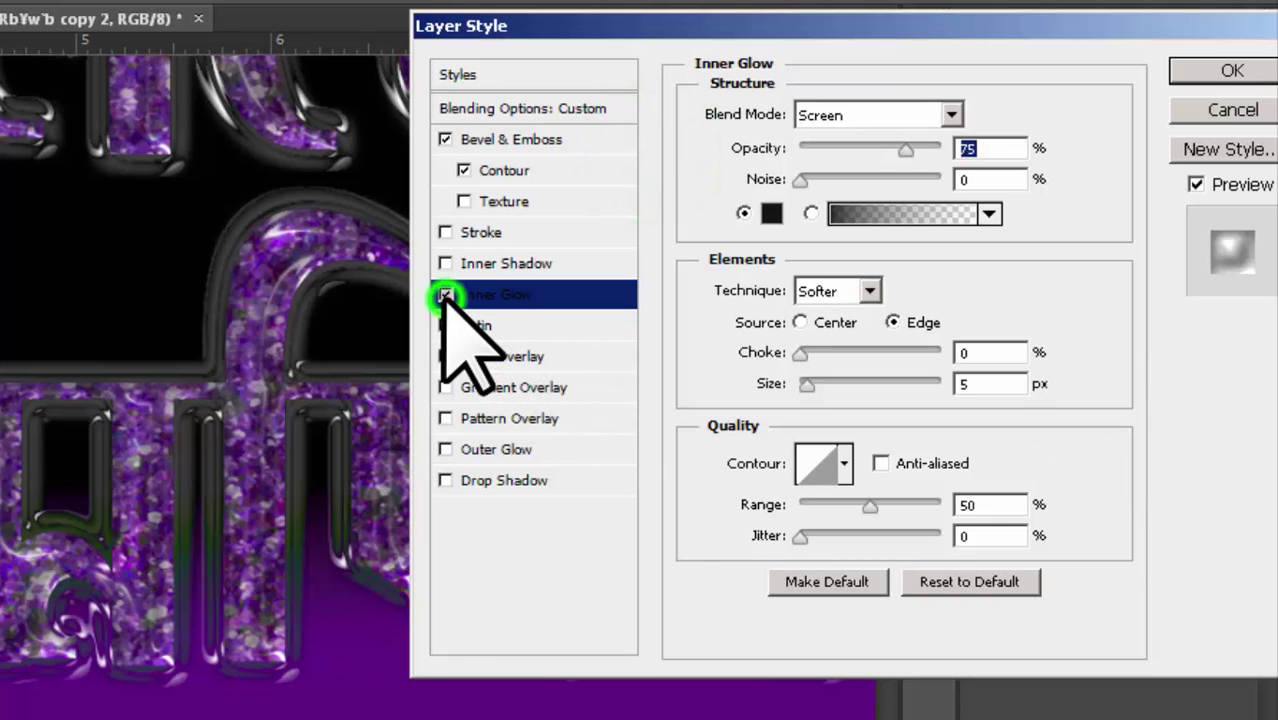
pyautogui.click(445, 295)
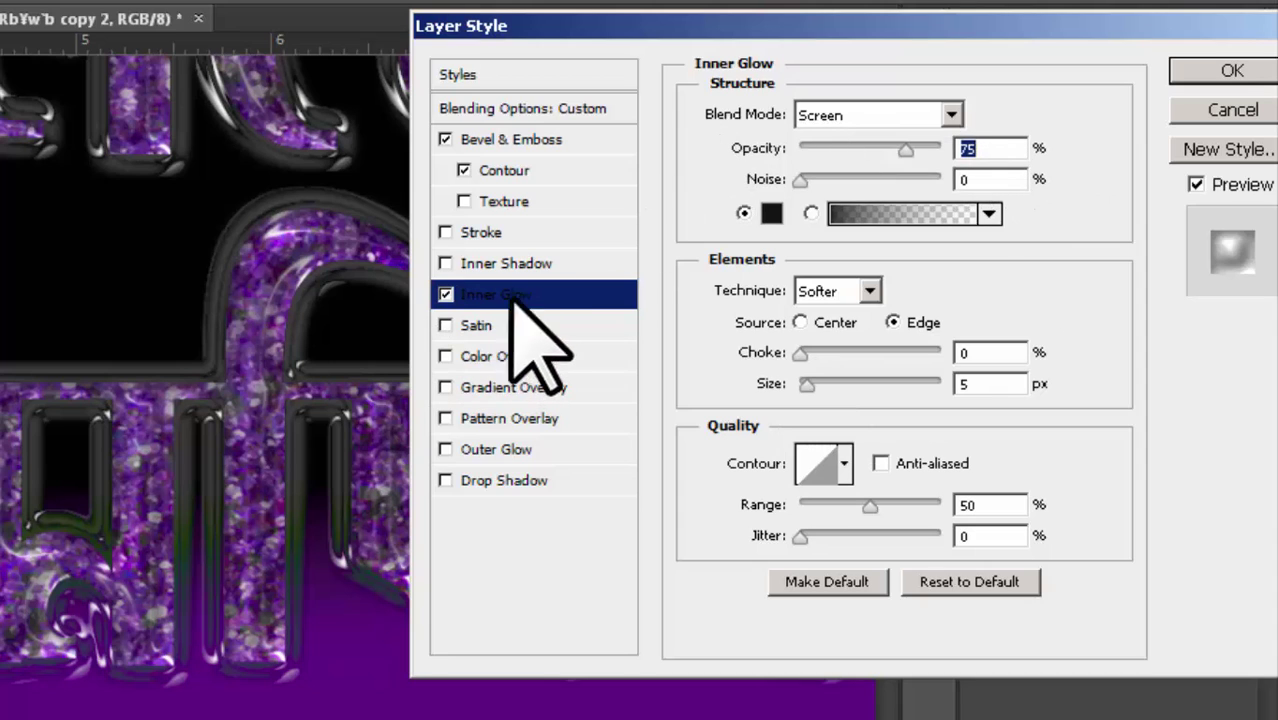
# - Set the inner glow to Pin Light, 54% opacity, 20% choke, 29 px size, and apply it
pyautogui.click(952, 114)
pyautogui.click(852, 584)
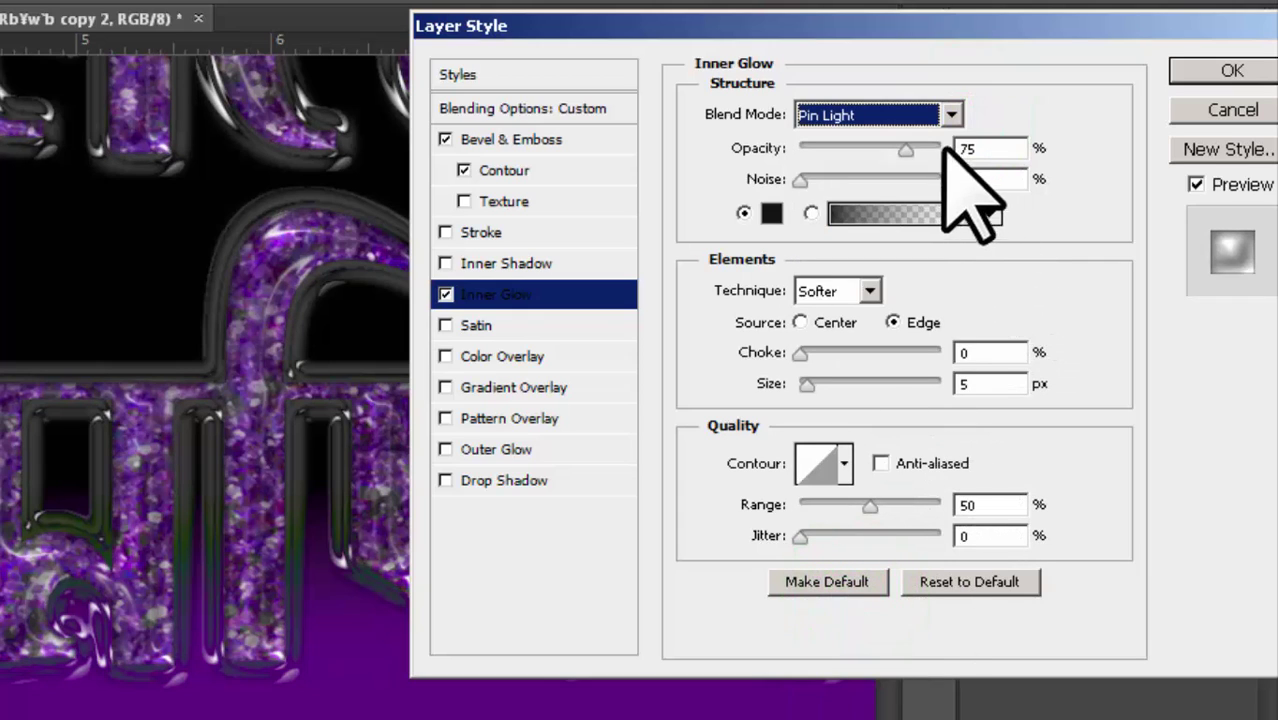
pyautogui.doubleClick(985, 148)
pyautogui.write('54')
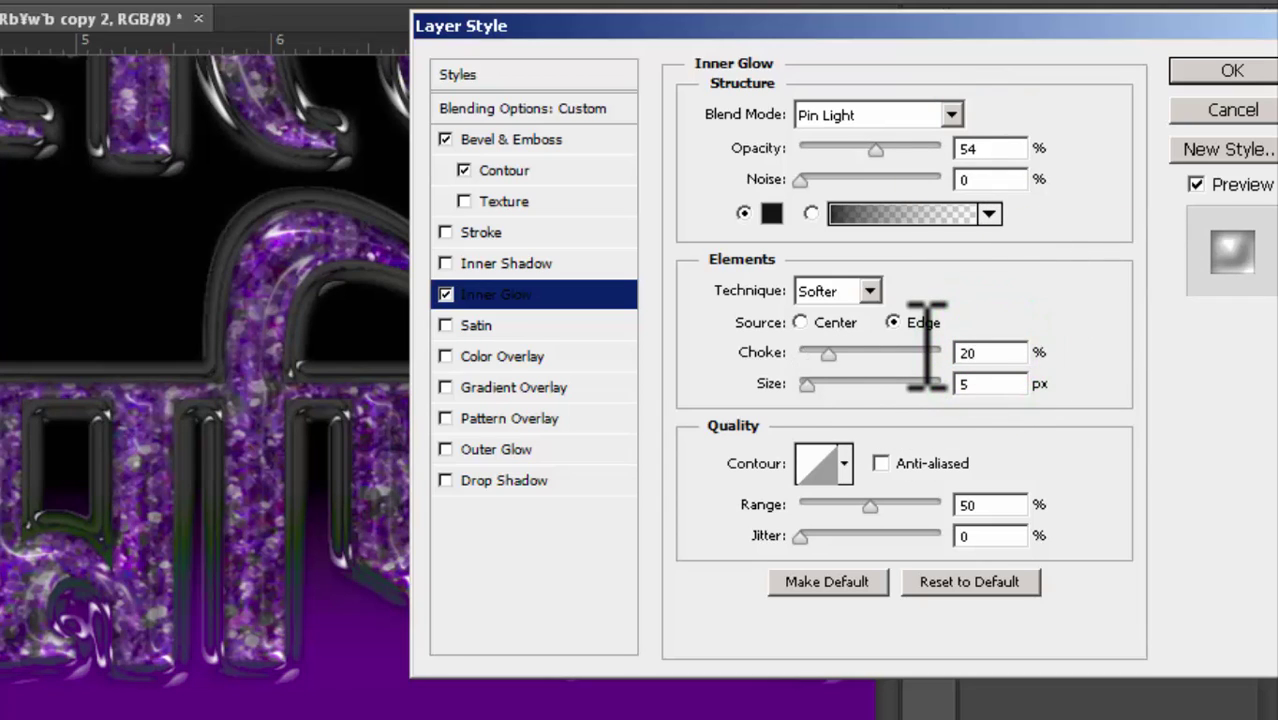
pyautogui.doubleClick(1000, 384)
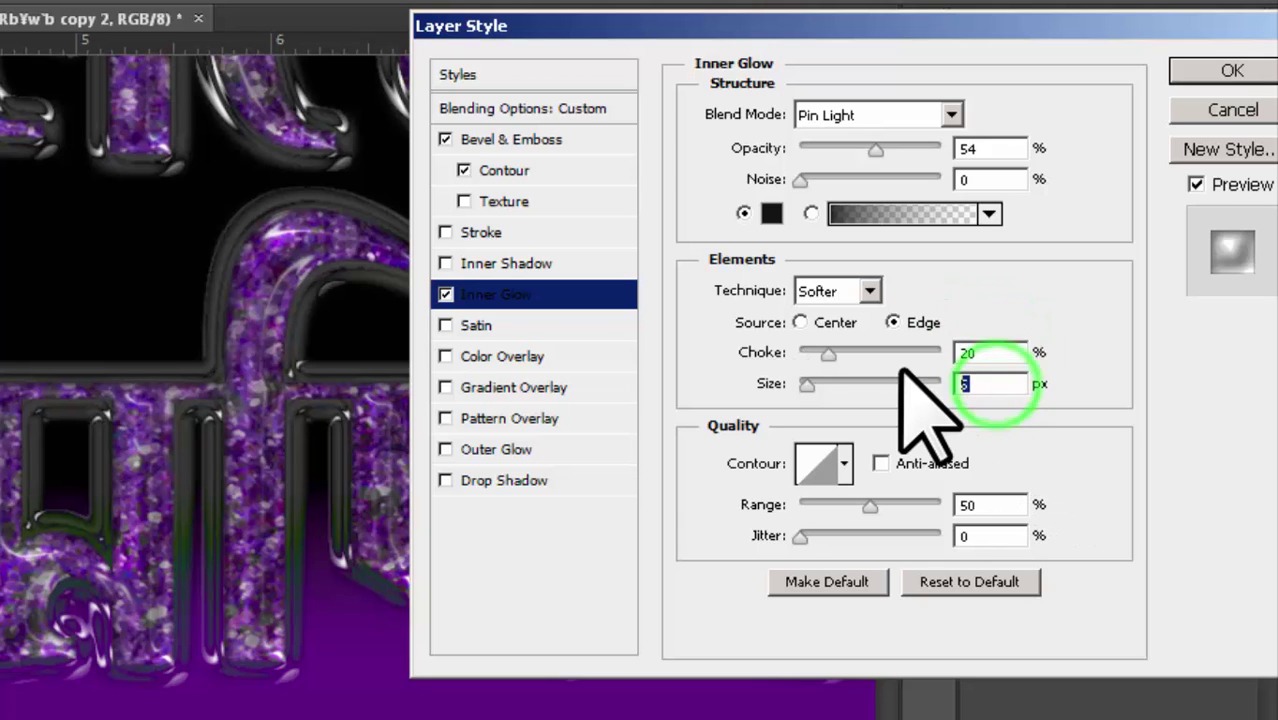
pyautogui.write('29')
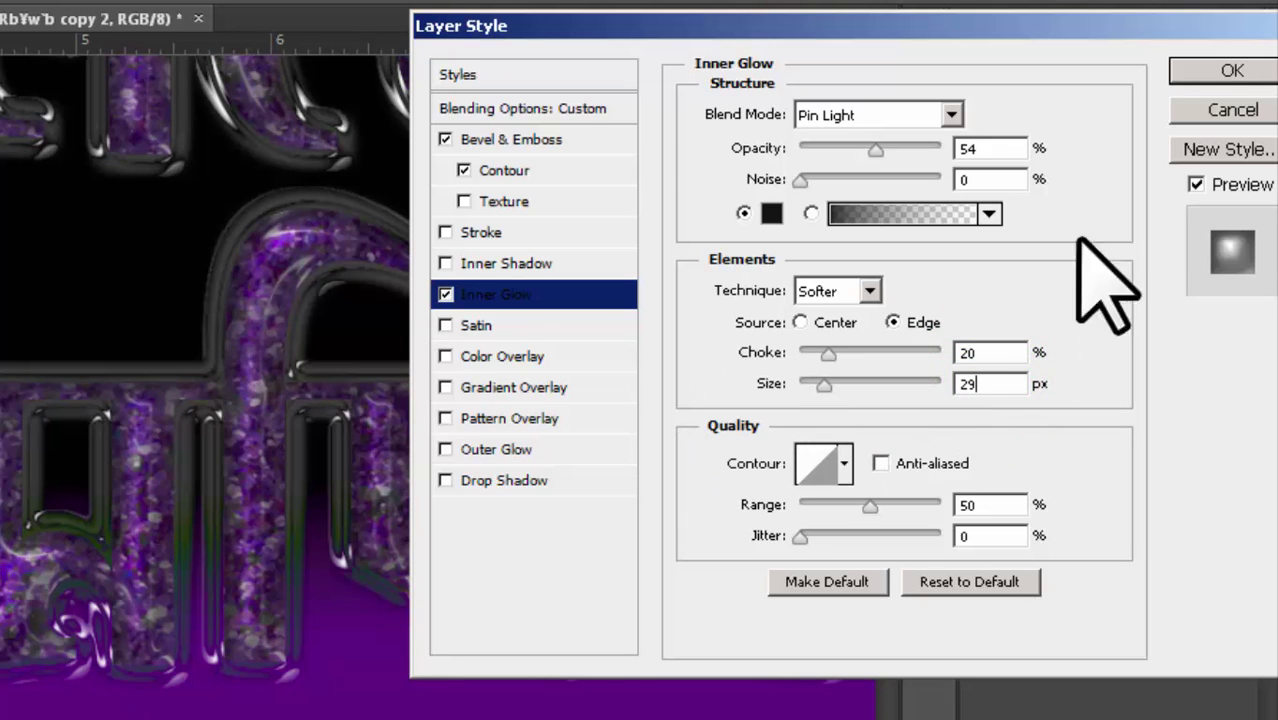
pyautogui.click(1220, 68)
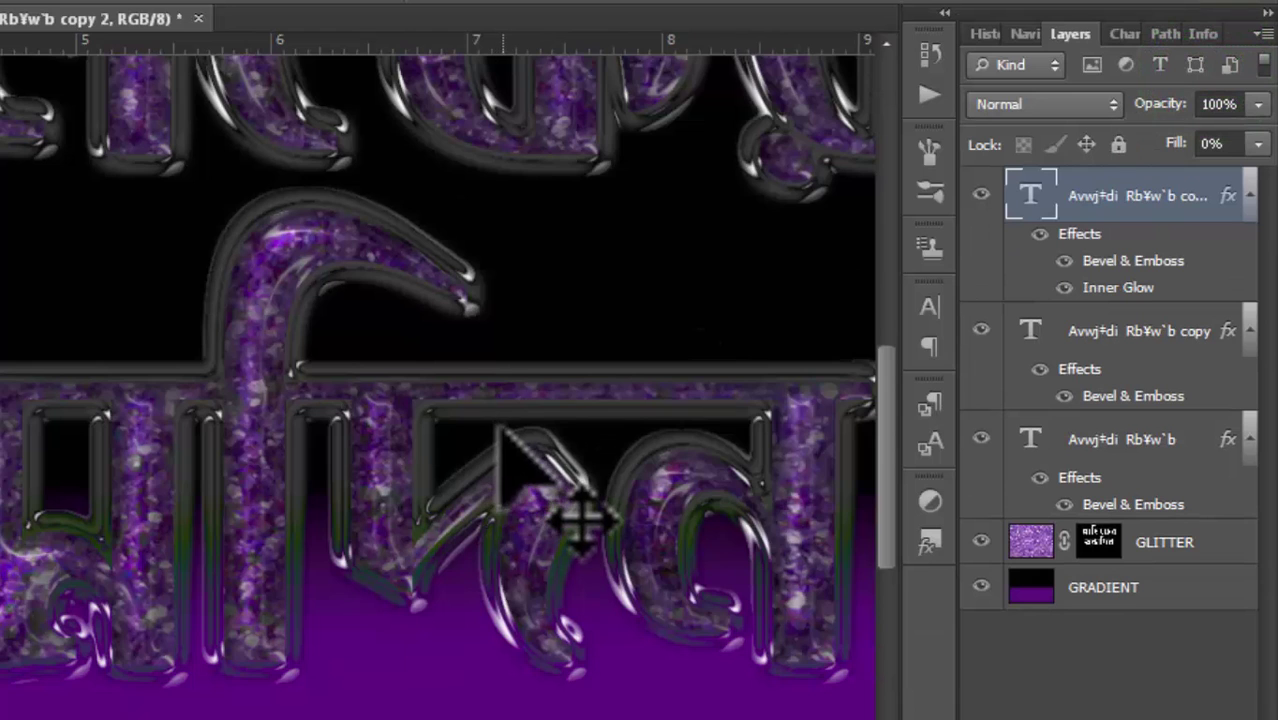
# - Check the GLITTER layer's visibility, then select the three text layers through GLITTER as one range
pyautogui.scroll(-3, 574, 512)
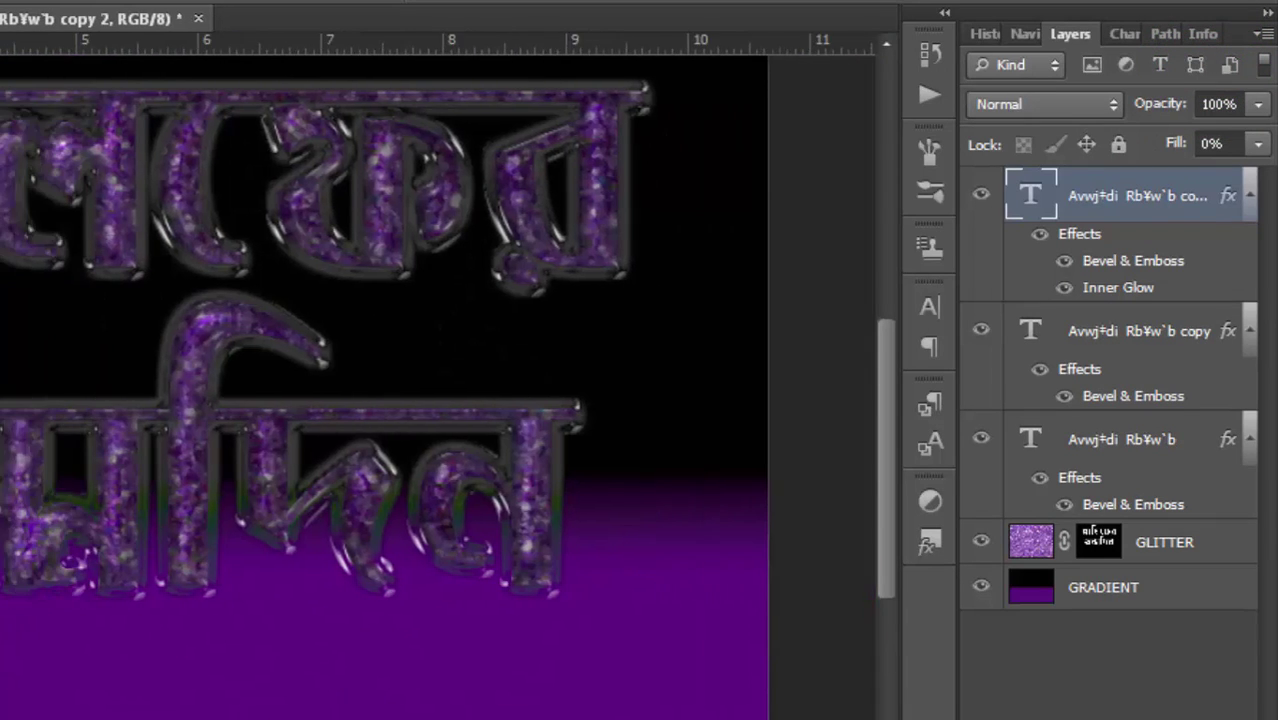
pyautogui.scroll(-2, 400, 400)
pyautogui.scroll(2, 400, 400)
pyautogui.scroll(-2, 400, 400)
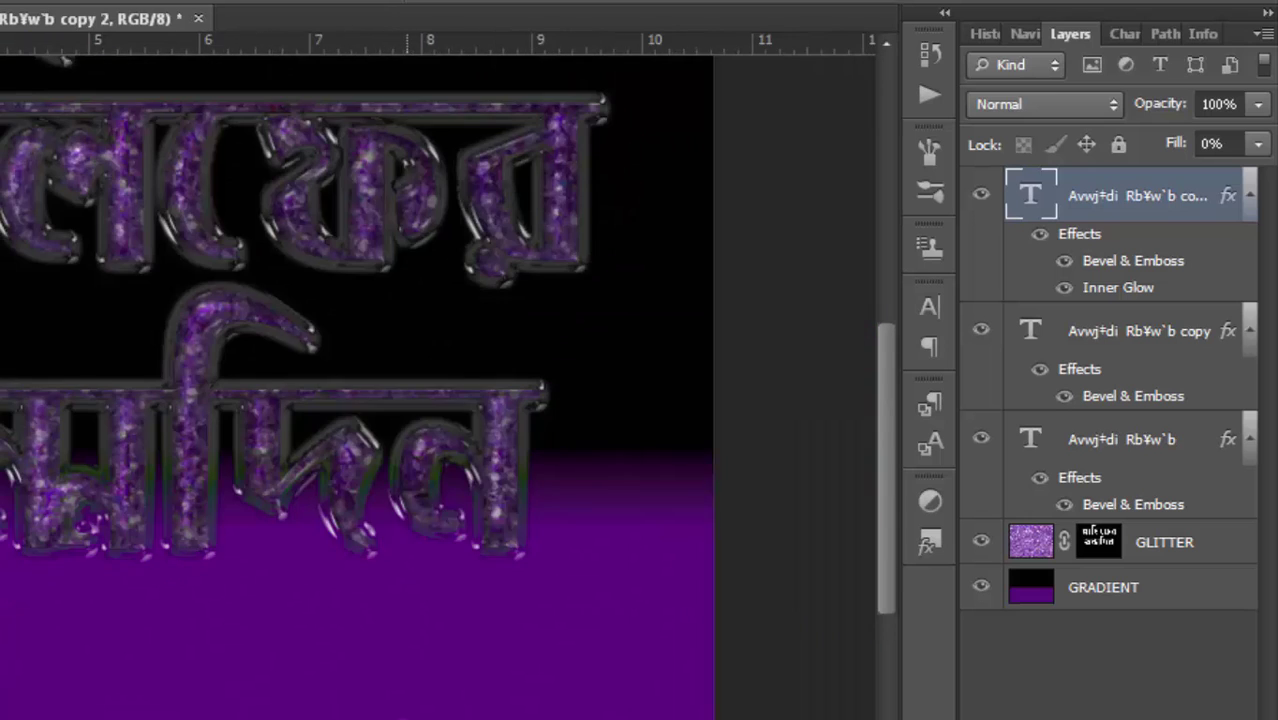
pyautogui.scroll(-1, 400, 400)
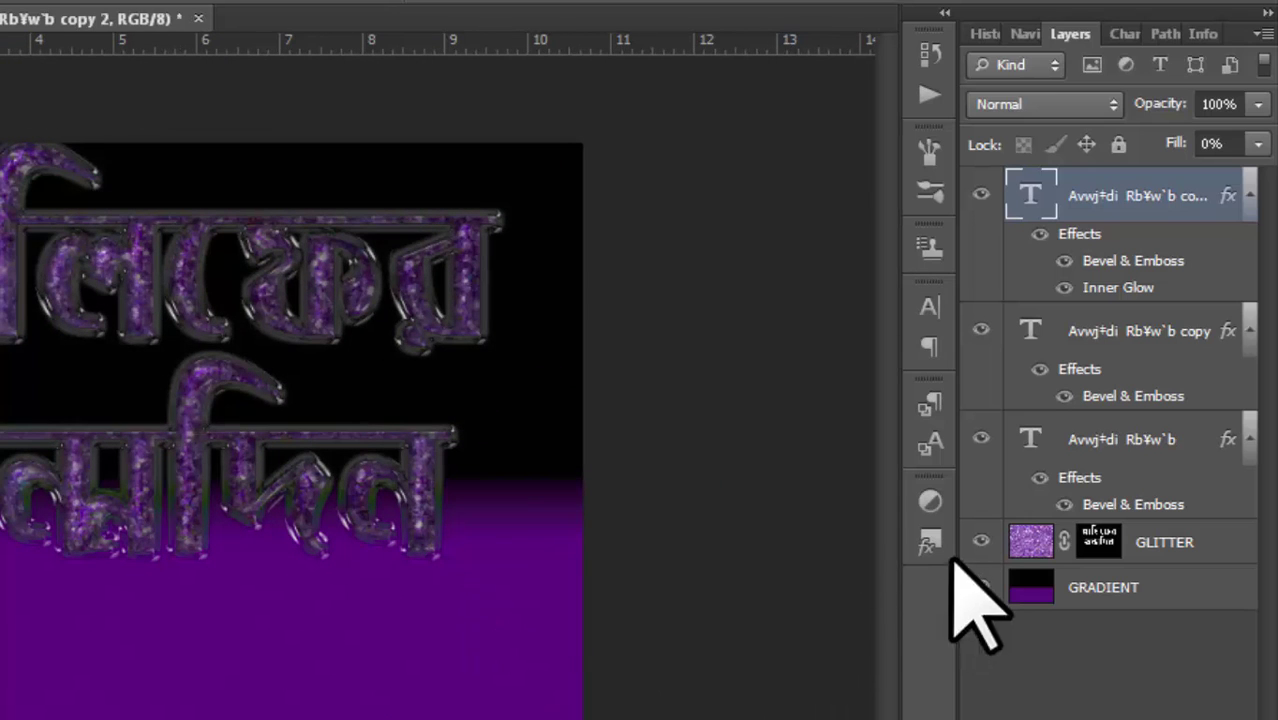
pyautogui.click(982, 541)
pyautogui.click(984, 541)
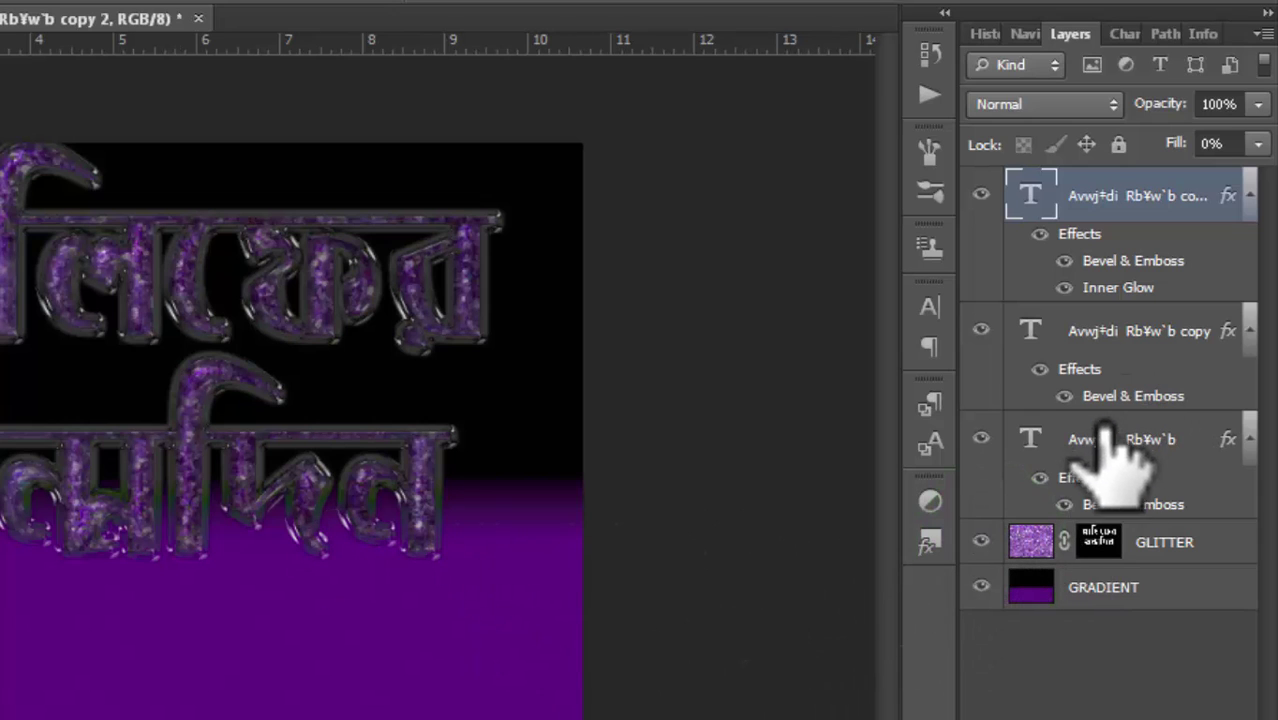
pyautogui.press('shift')
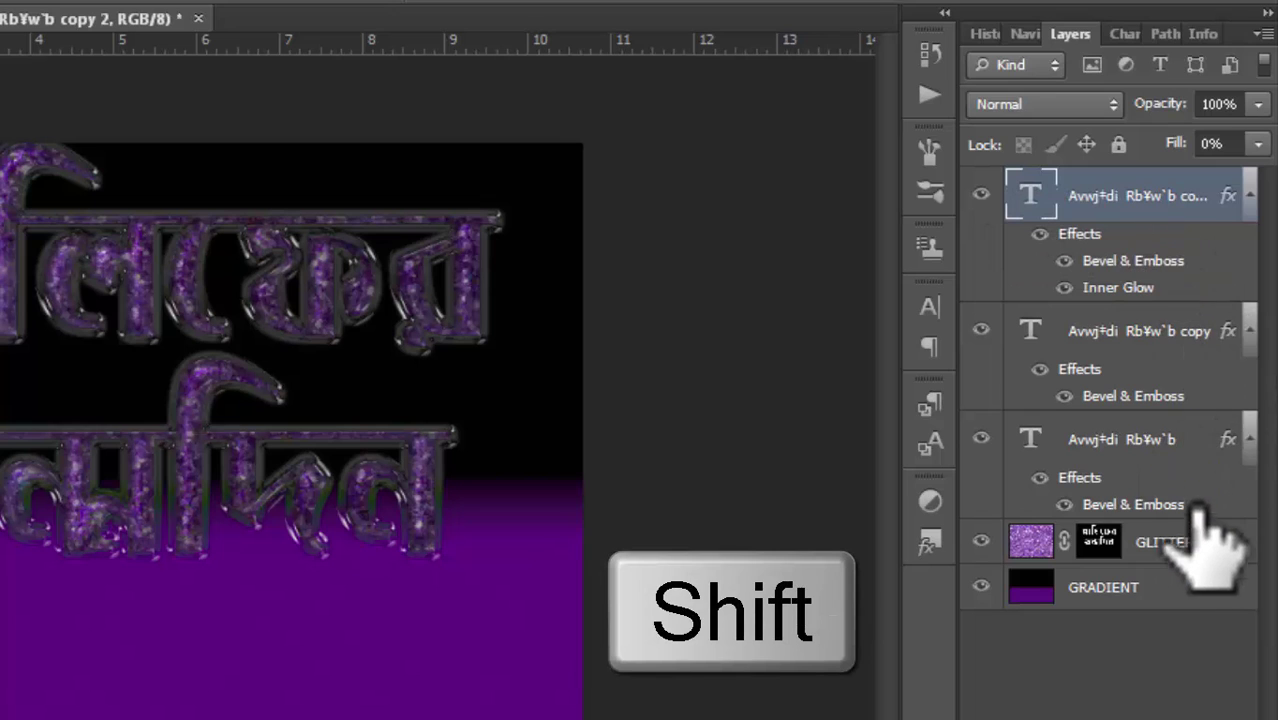
pyautogui.keyDown('shift'); pyautogui.click(1220, 540); pyautogui.keyUp('shift')
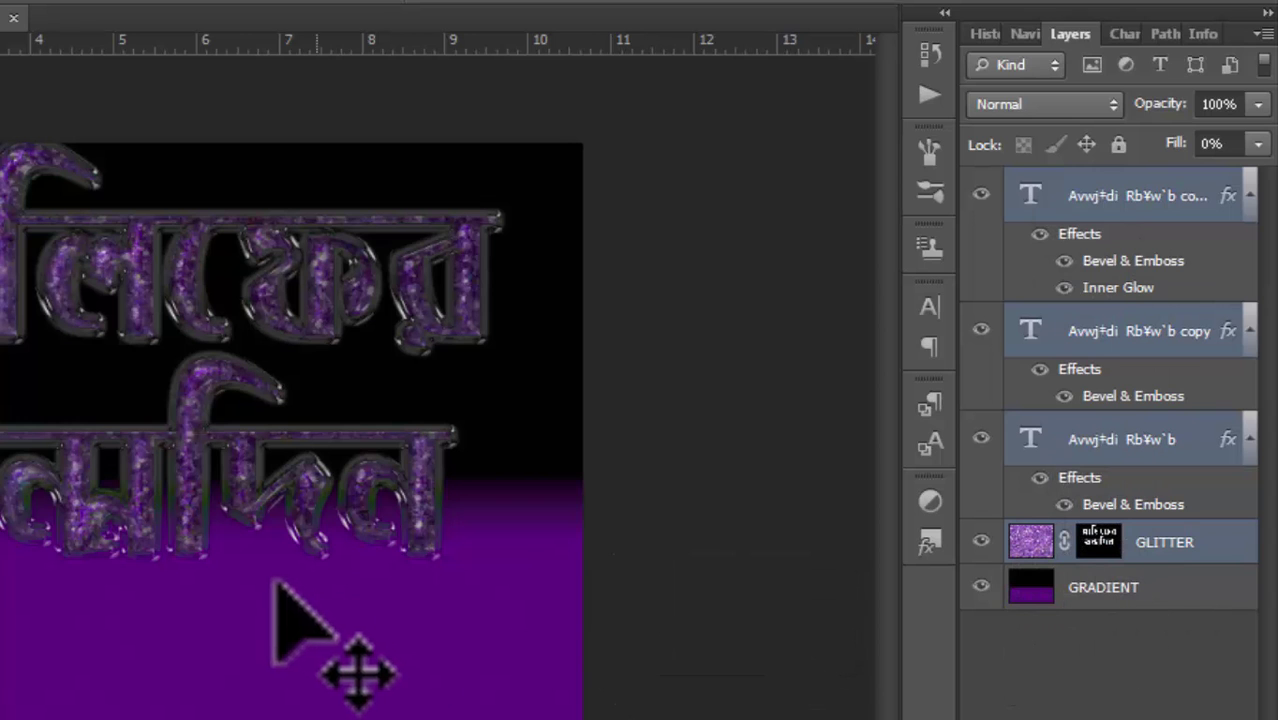
# - Free-transform the text and GLITTER layers together to about 83% height and commit
pyautogui.hotkey('ctrl', 't')
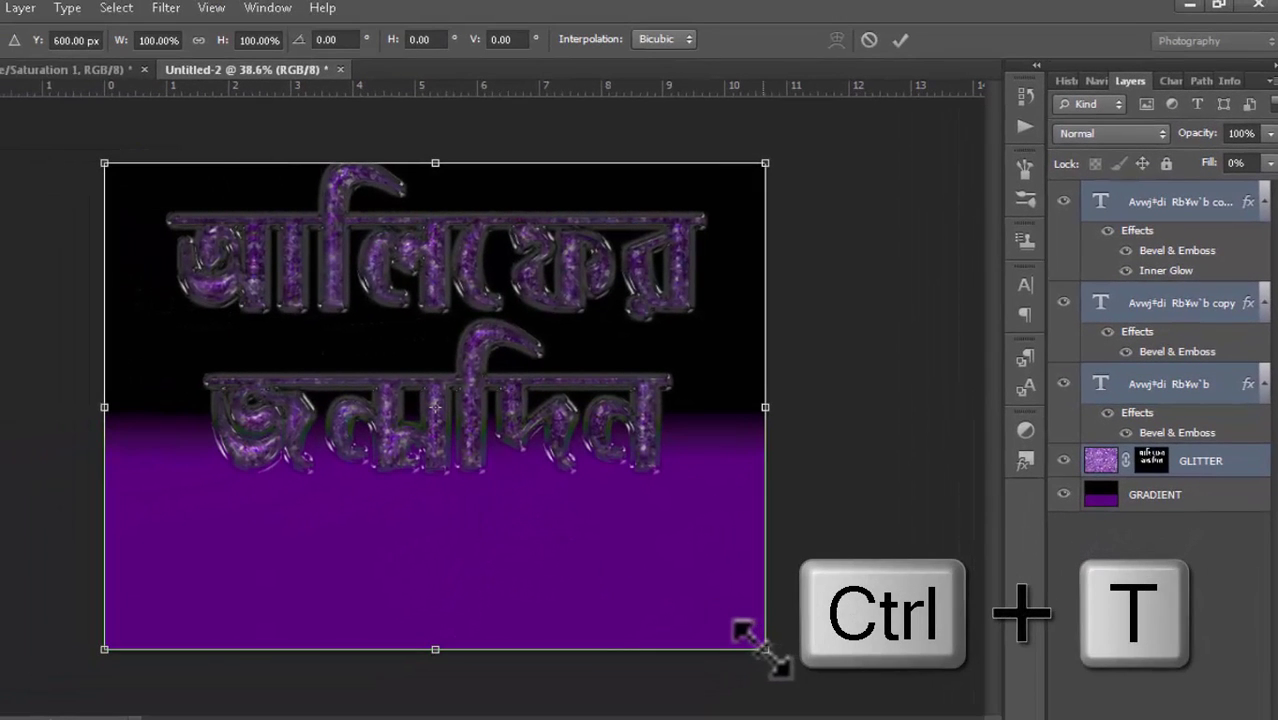
pyautogui.moveTo(762, 648); pyautogui.dragTo(755, 567)
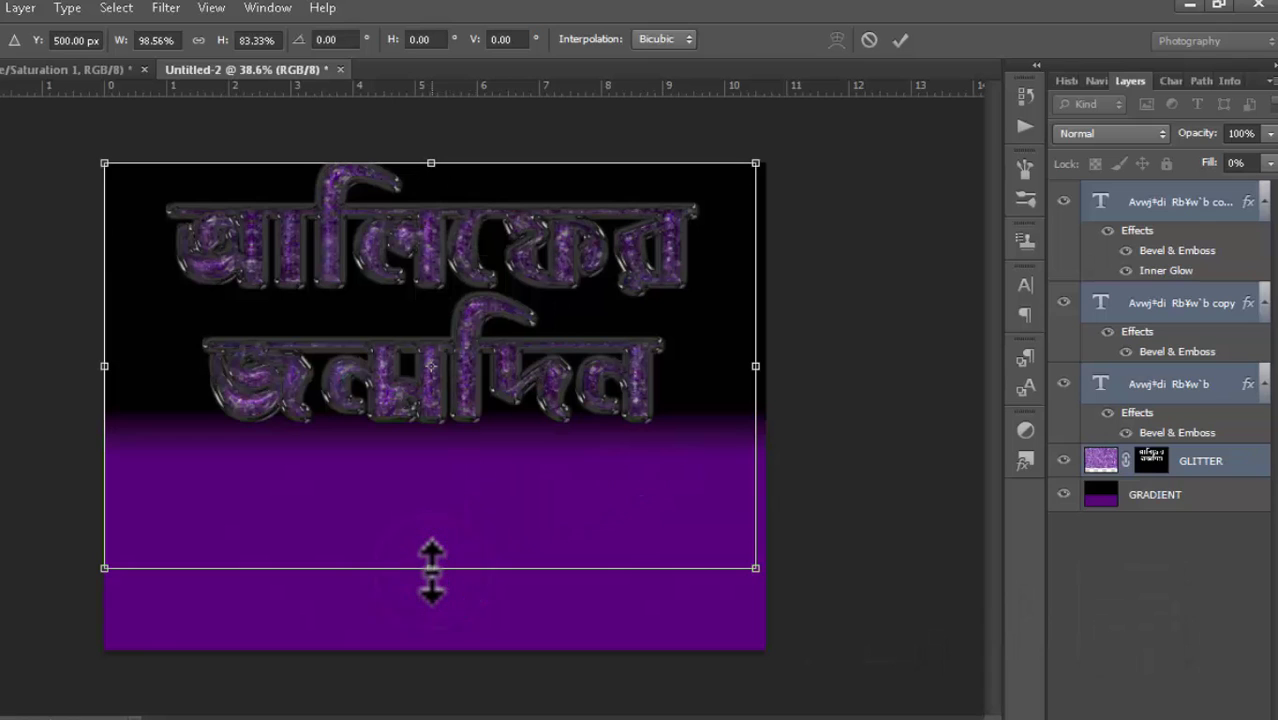
pyautogui.moveTo(431, 568); pyautogui.dragTo(431, 576)
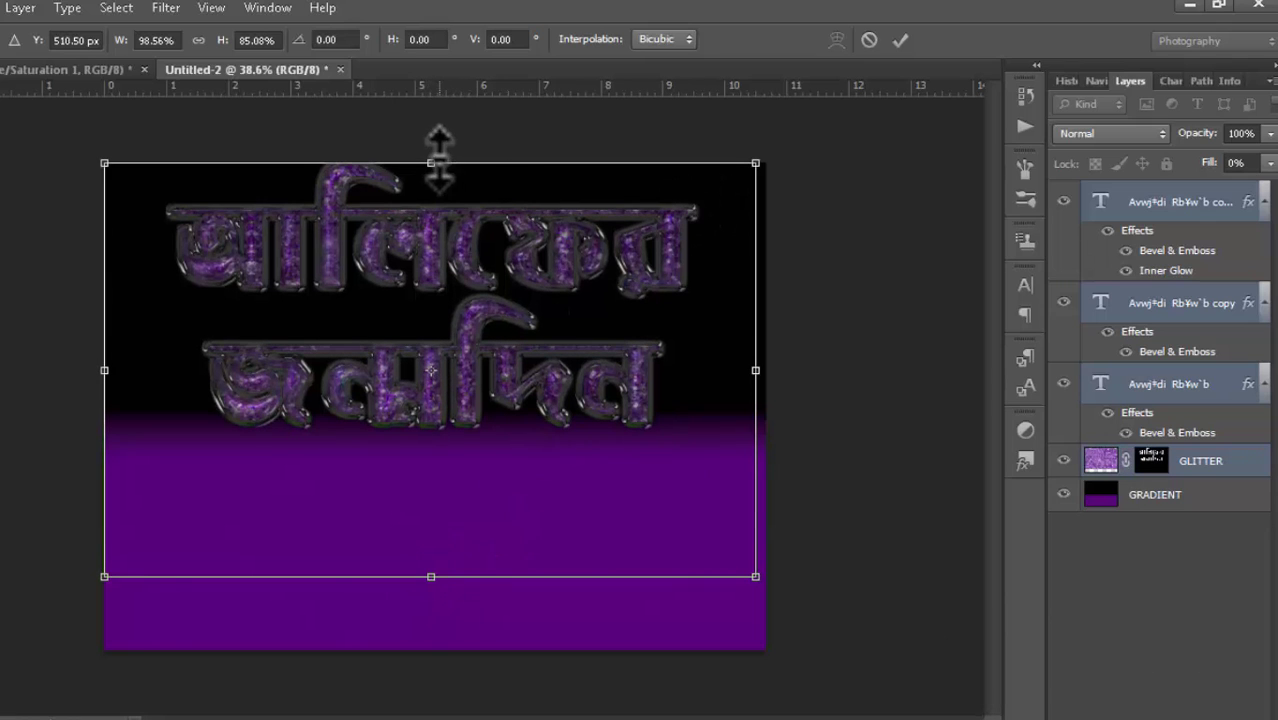
pyautogui.moveTo(431, 160); pyautogui.dragTo(433, 172)
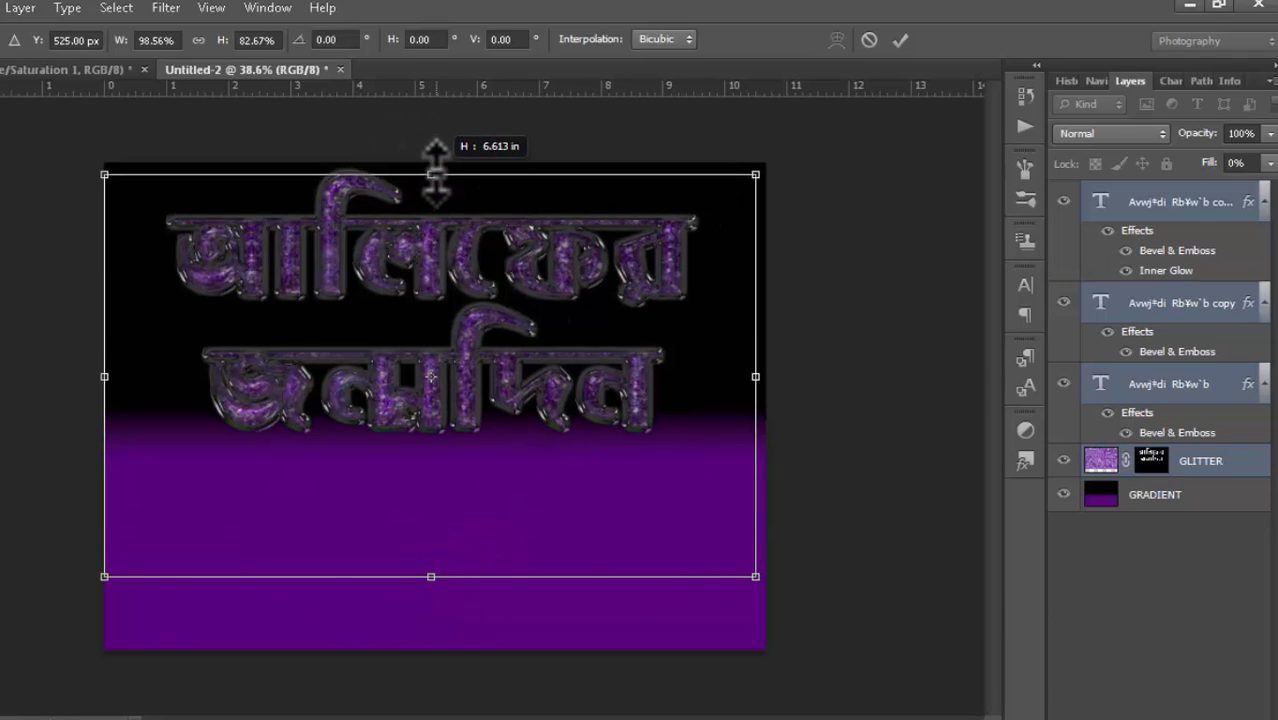
pyautogui.click(893, 41)
pyautogui.scroll(3, 807, 400)
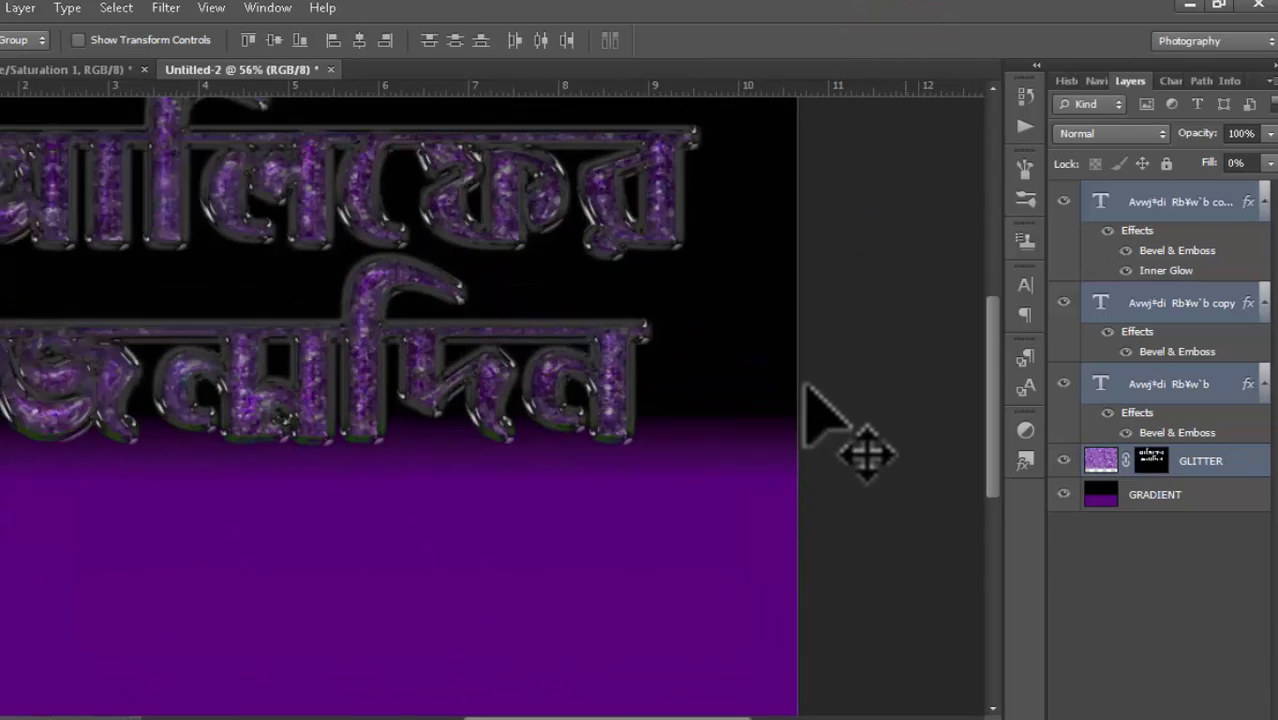
# - Select the top text layer, hide GRADIENT, and stamp visible layers into new Layer 1
pyautogui.scroll(-3, 807, 400)
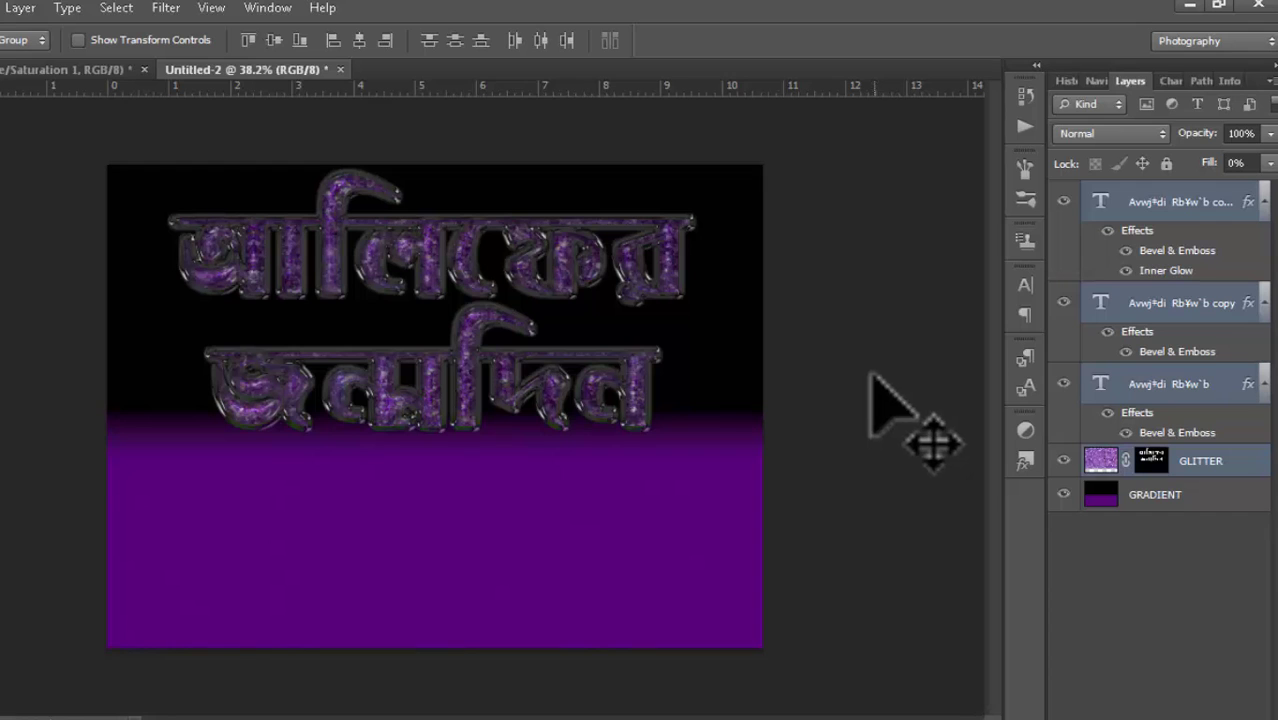
pyautogui.click(1230, 266)
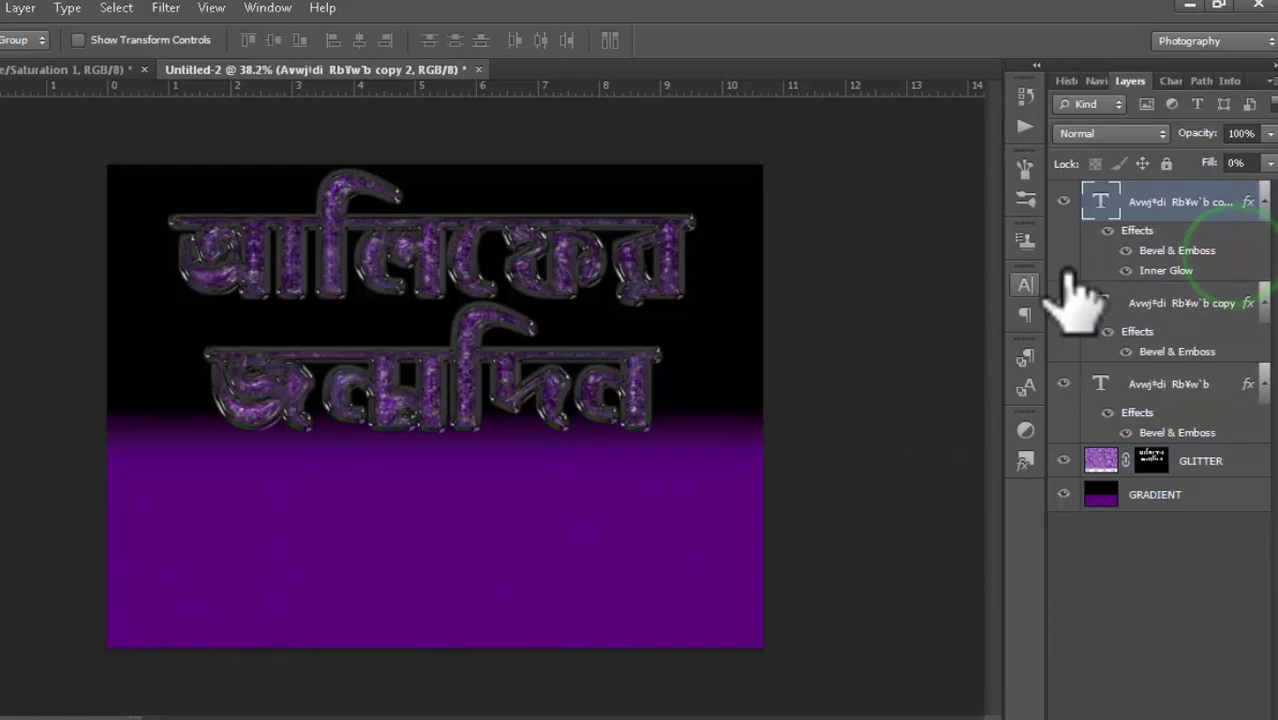
pyautogui.scroll(2, 860, 325)
pyautogui.scroll(-3, 860, 325)
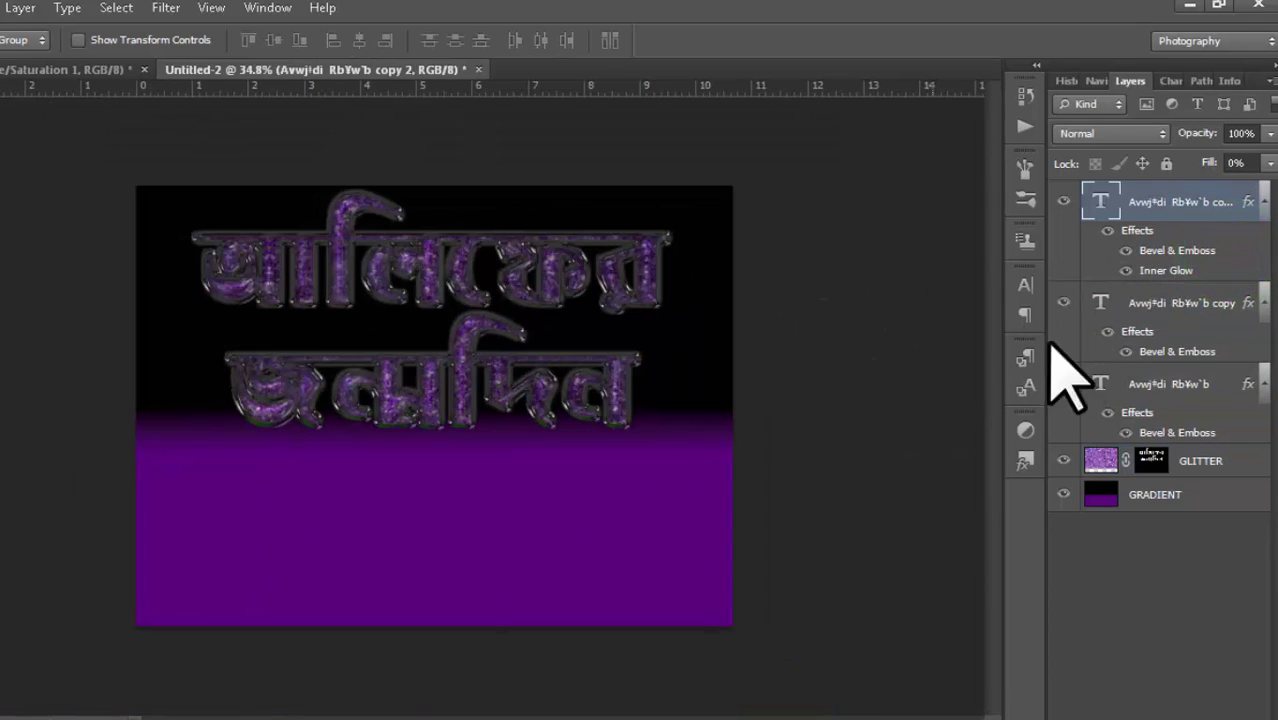
pyautogui.click(1064, 495)
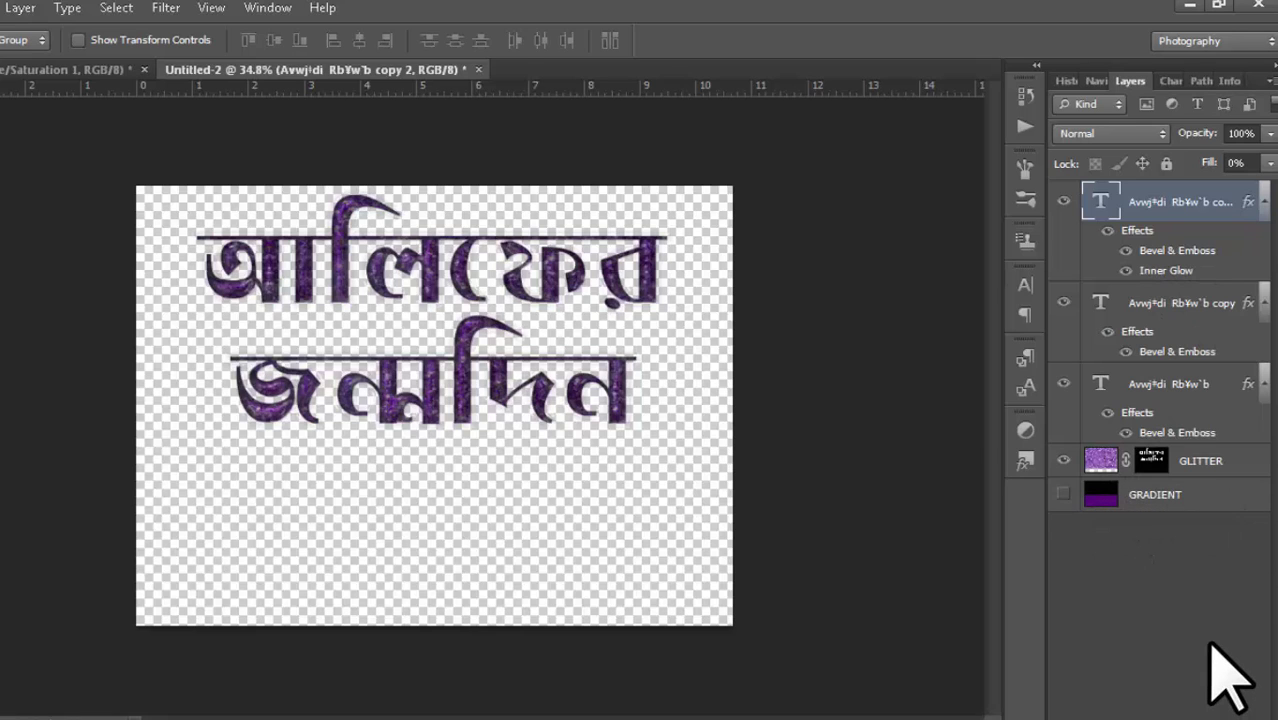
pyautogui.hotkey('ctrl', 'shift', 'alt', 'e')
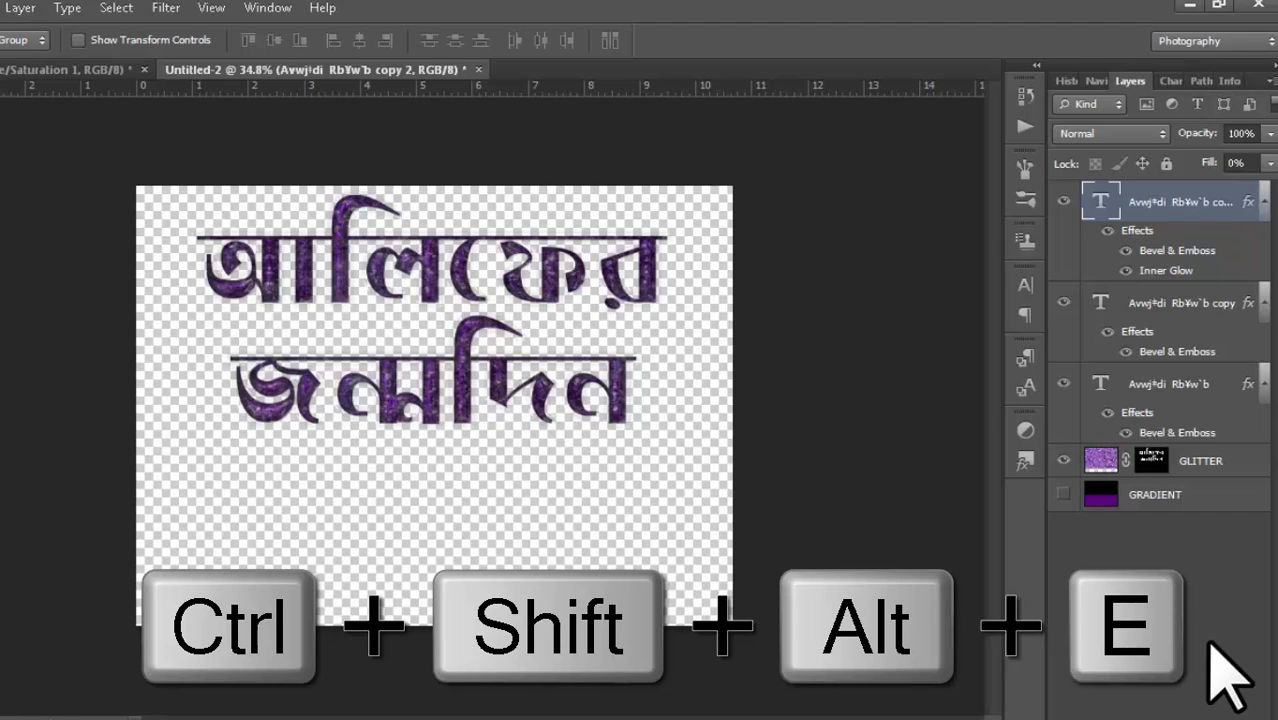
pyautogui.hotkey('ctrl', 'shift', 'alt', 'e')
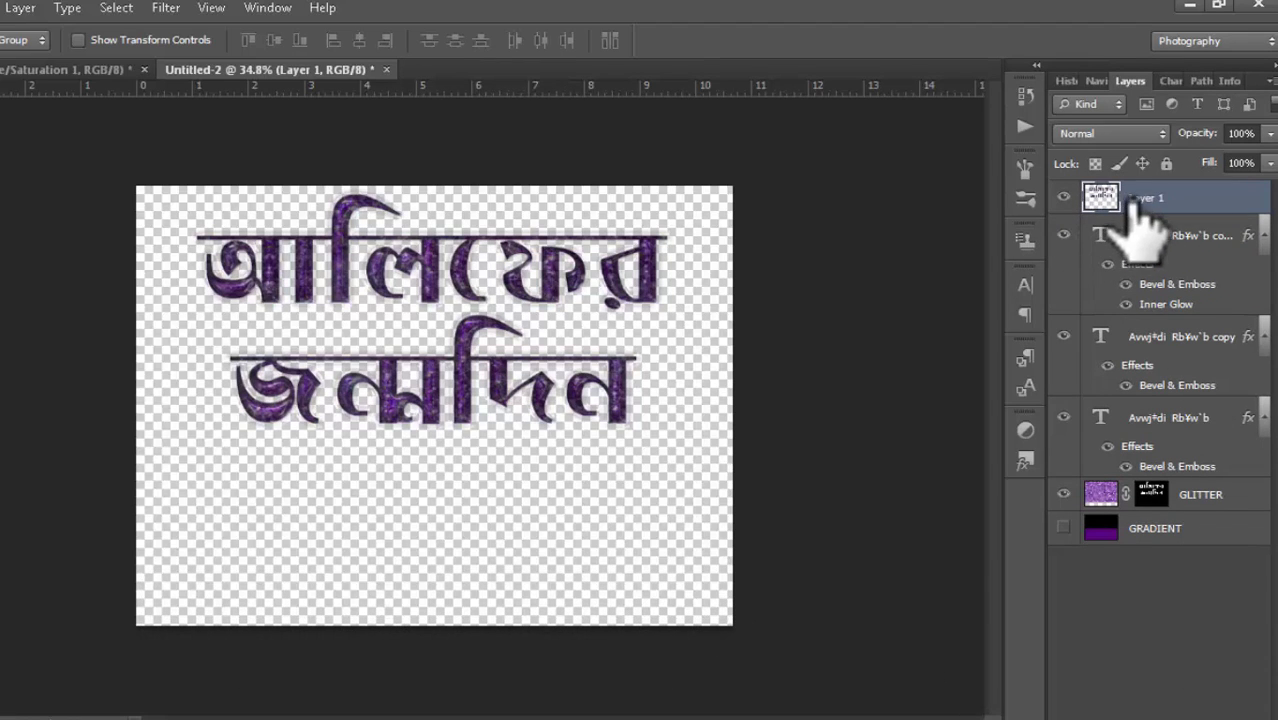
# - Alt-click Layer 1's eye so only the merged glitter text shows, then zoom in
pyautogui.click(1063, 528)
pyautogui.click(1248, 528)
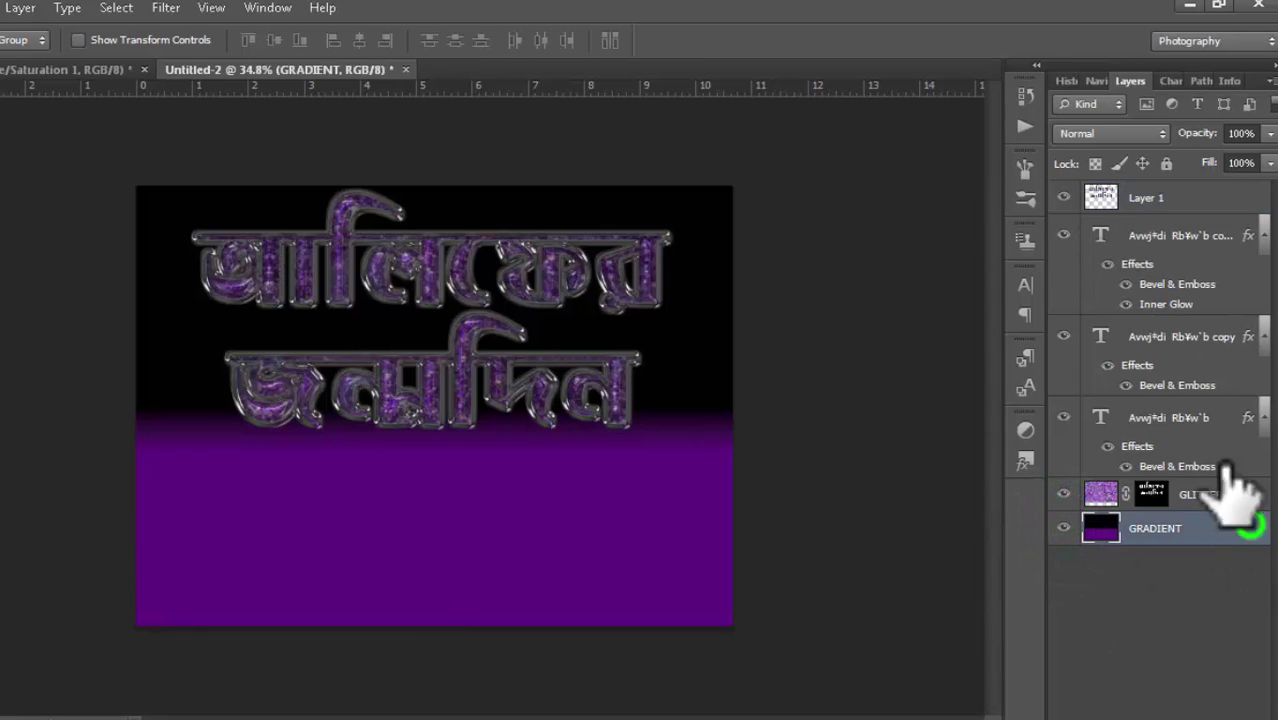
pyautogui.click(1195, 198)
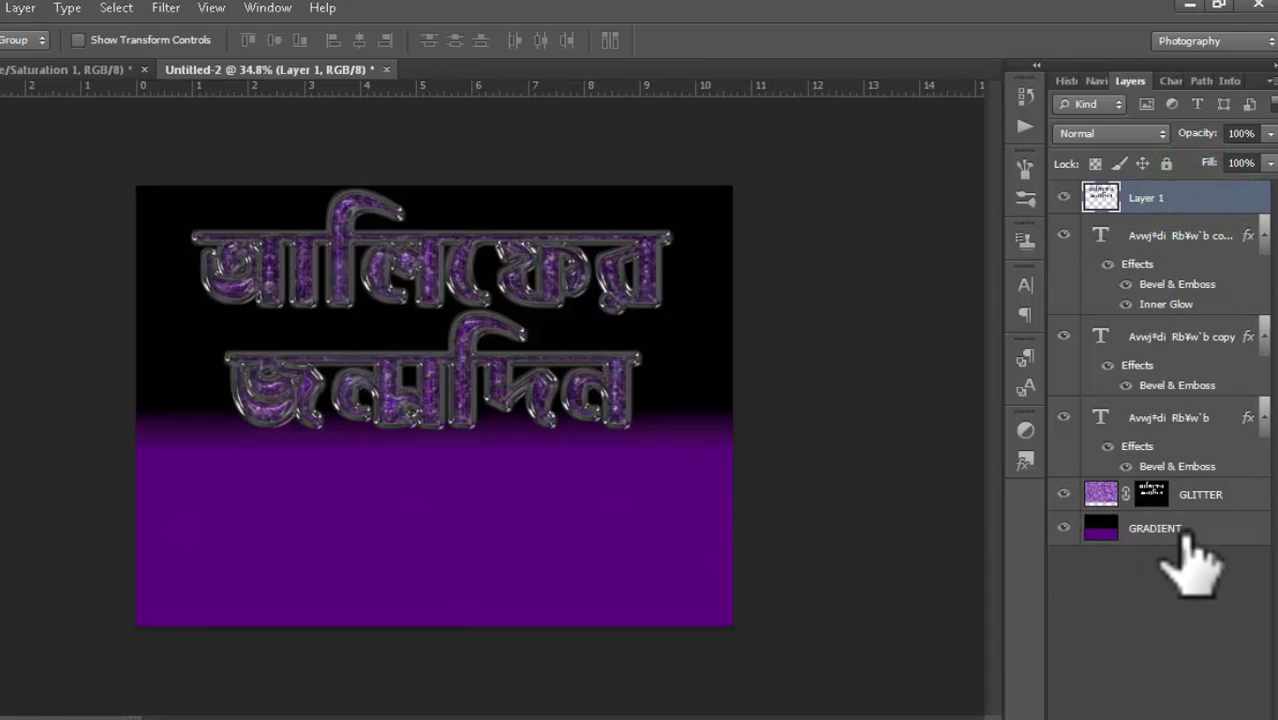
pyautogui.click(1062, 528)
pyautogui.click(1062, 528)
pyautogui.keyDown('alt'); pyautogui.click(1066, 197); pyautogui.keyUp('alt')
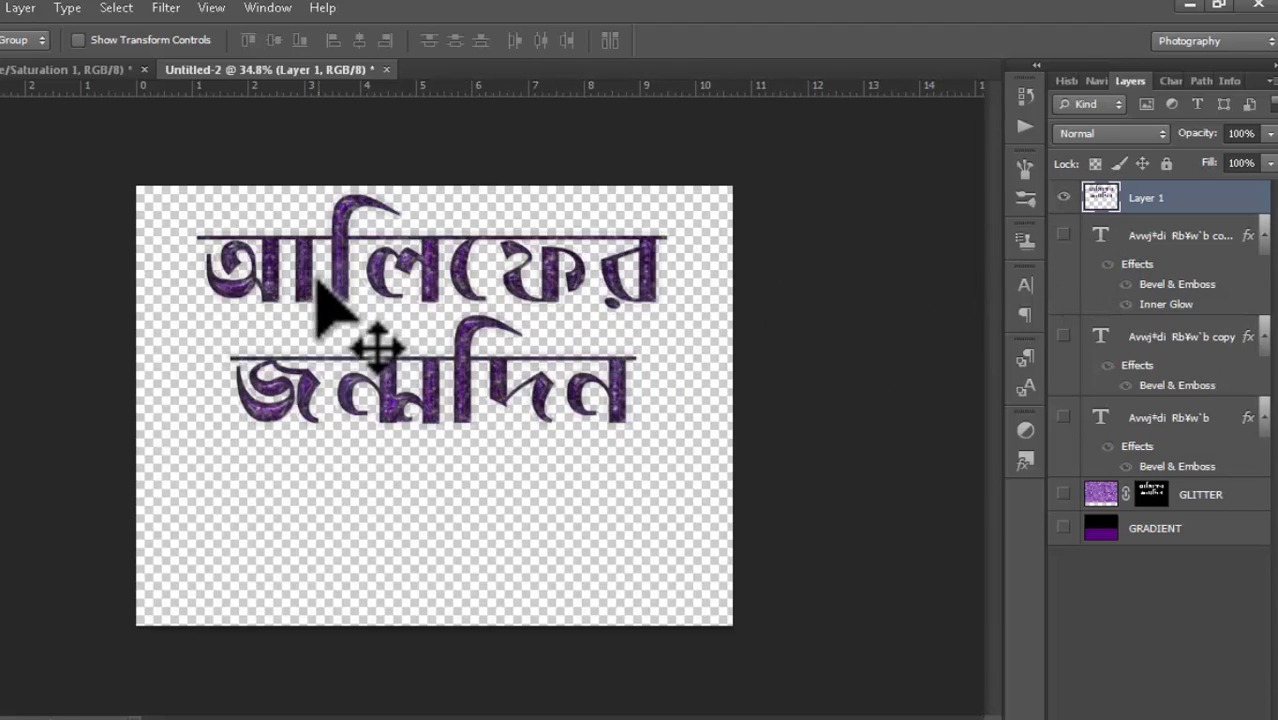
pyautogui.scroll(1, 672, 368)
pyautogui.scroll(2, 672, 368)
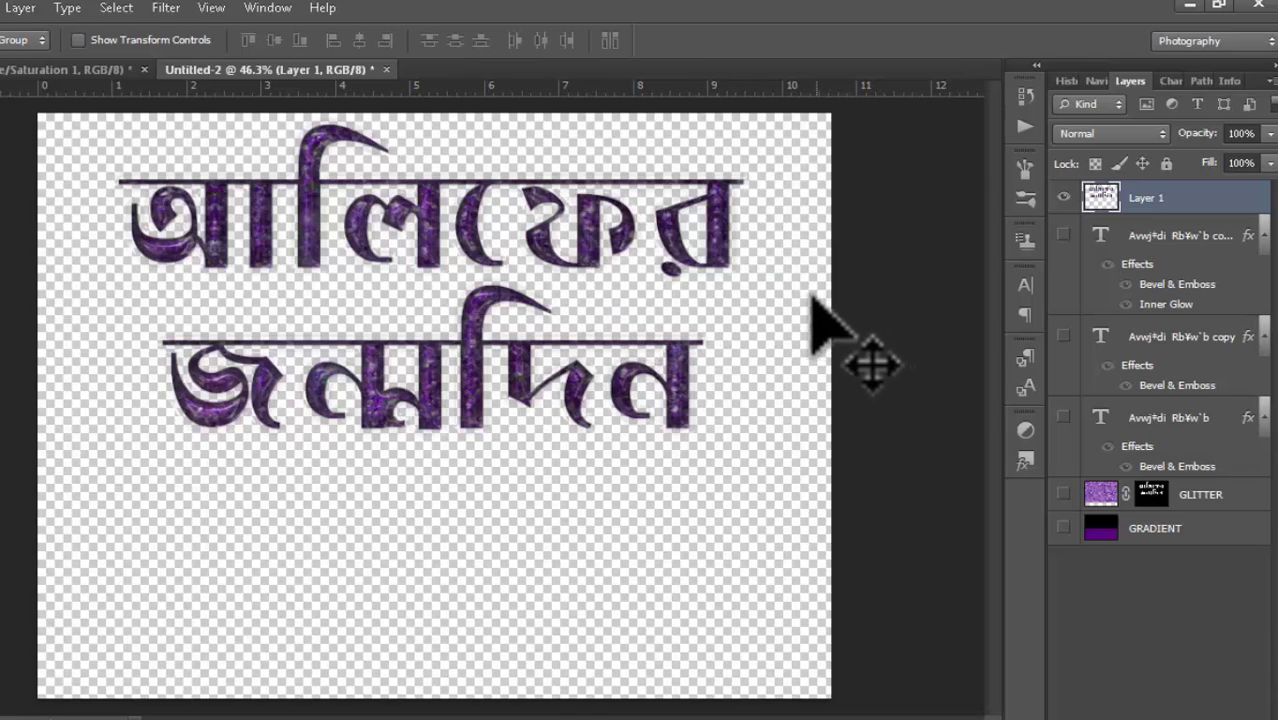
# - Turn the black-to-purple GRADIENT background back on beneath merged Layer 1
pyautogui.hotkey('ctrl', 'l')
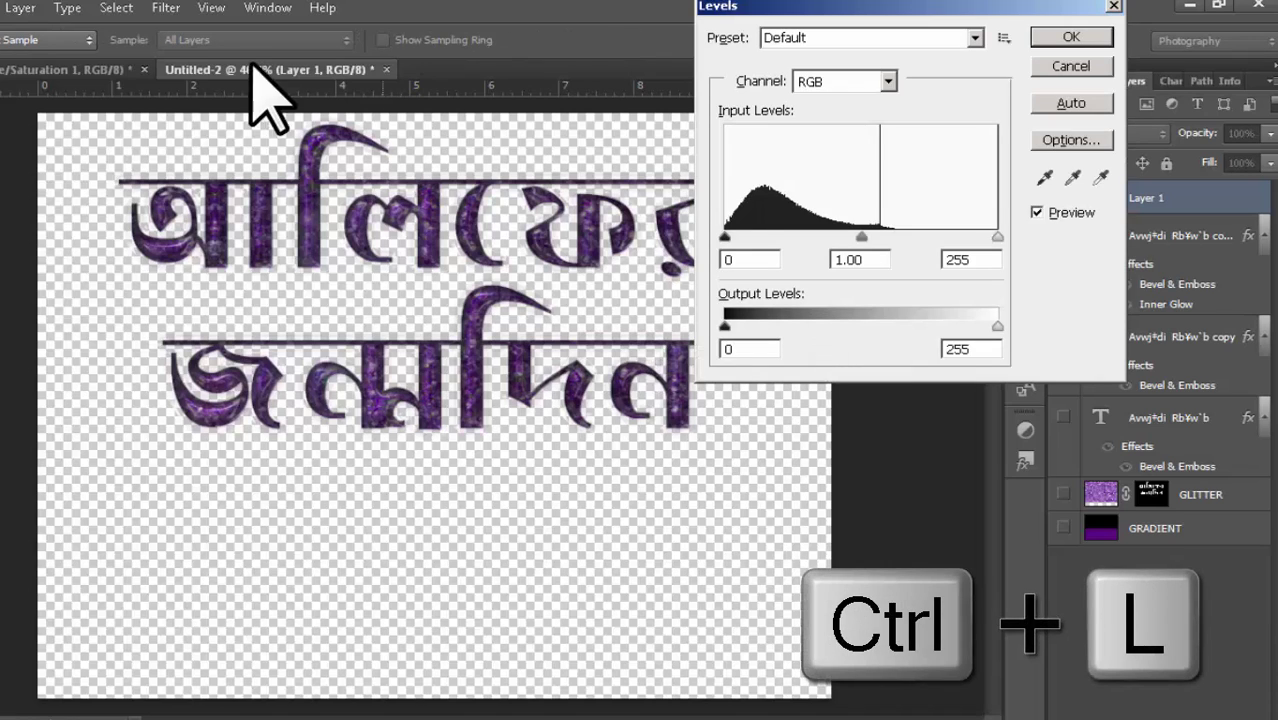
pyautogui.moveTo(1078, 12); pyautogui.dragTo(1277, 12)
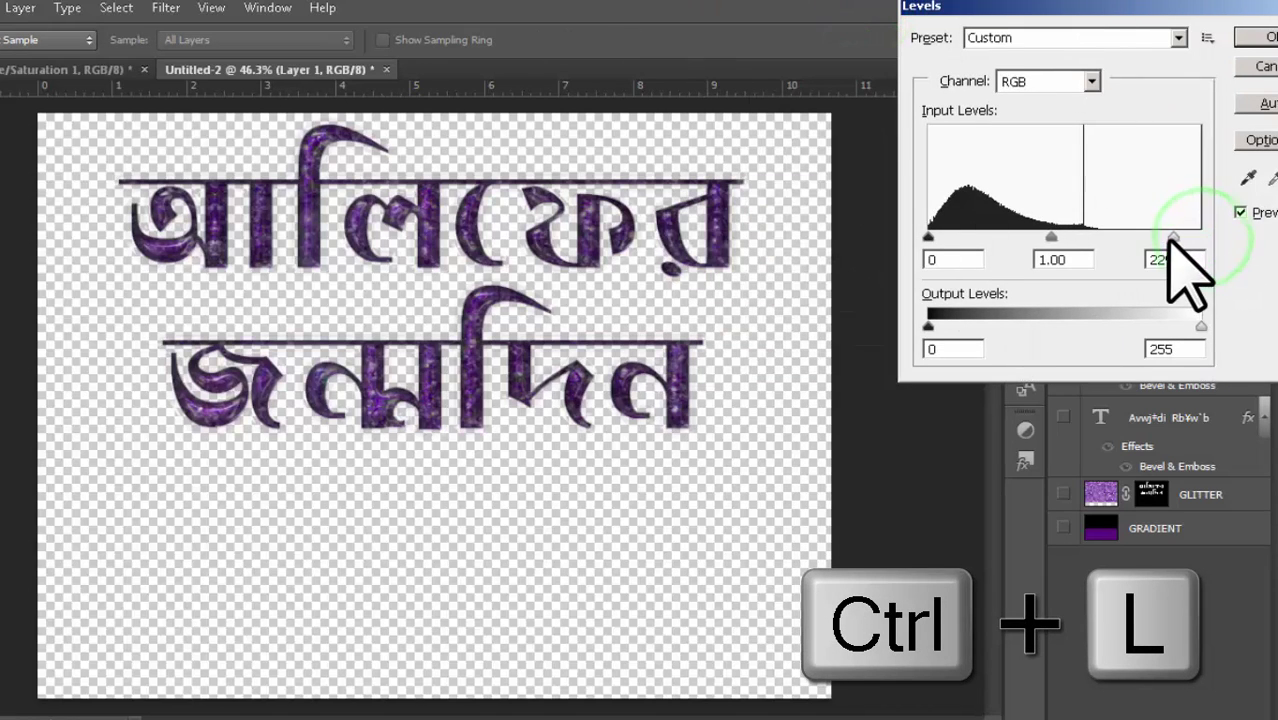
pyautogui.moveTo(1165, 238); pyautogui.dragTo(1082, 235)
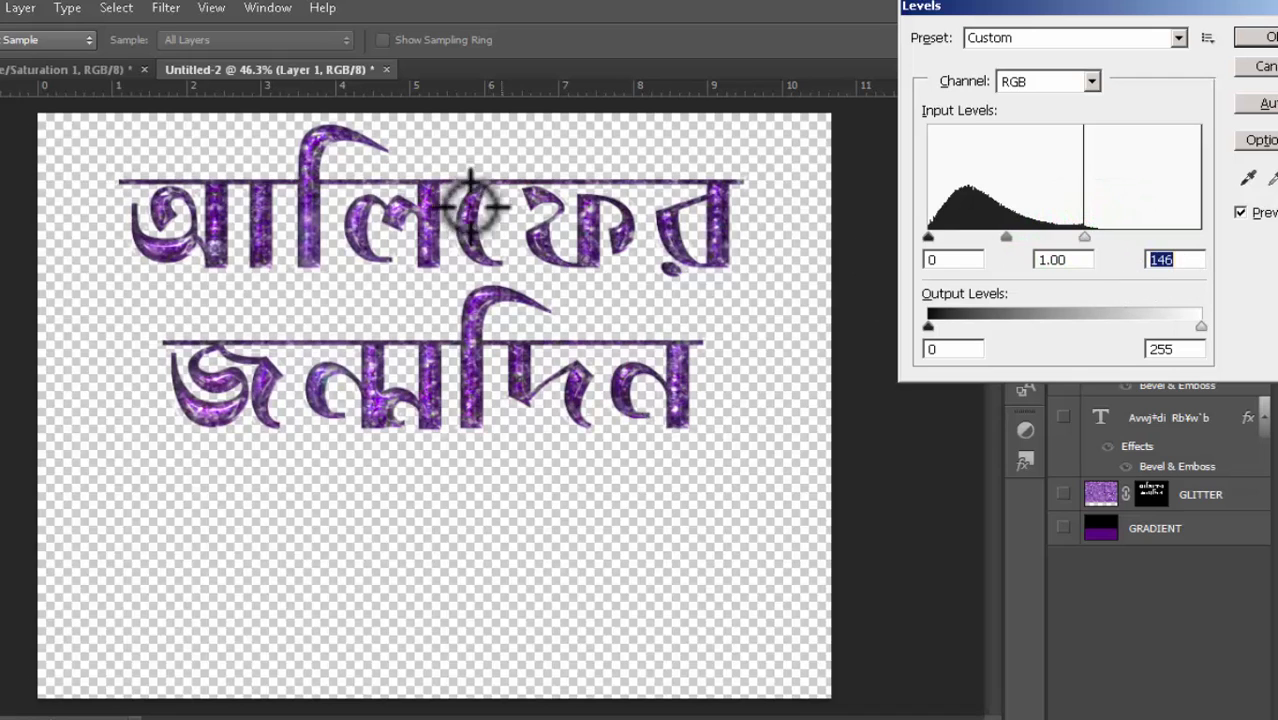
pyautogui.click(1262, 38)
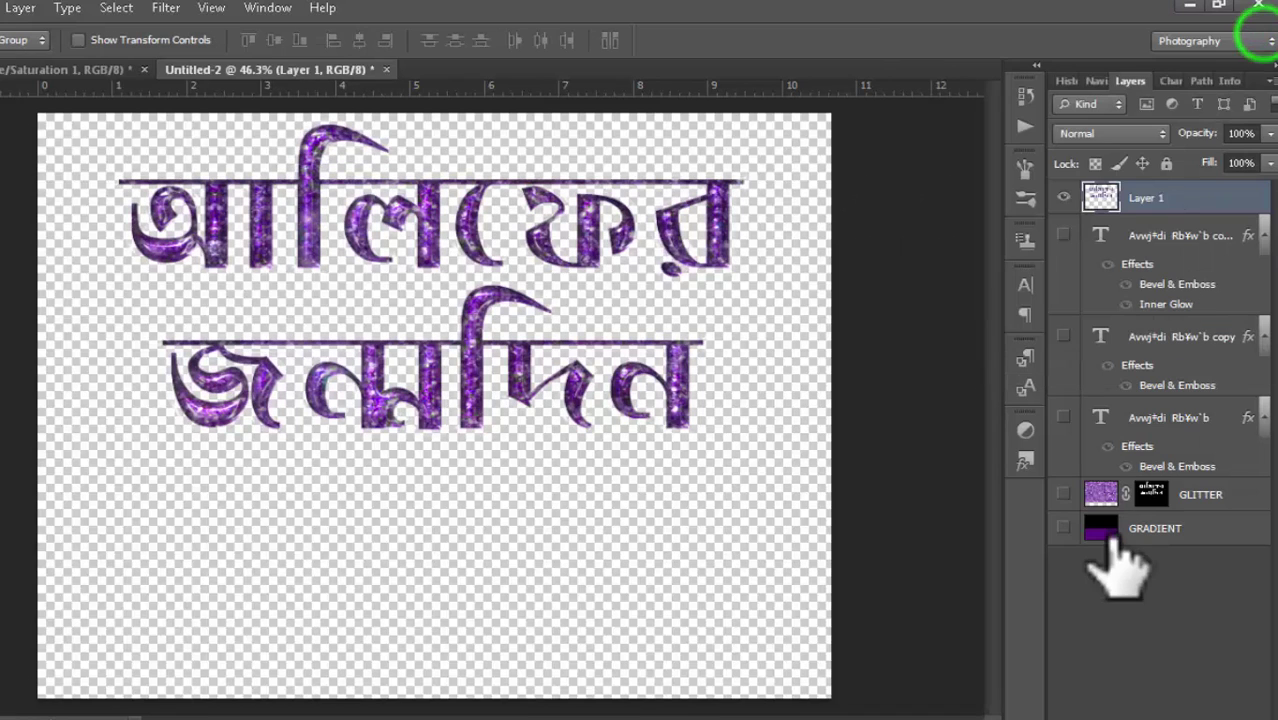
pyautogui.click(1064, 528)
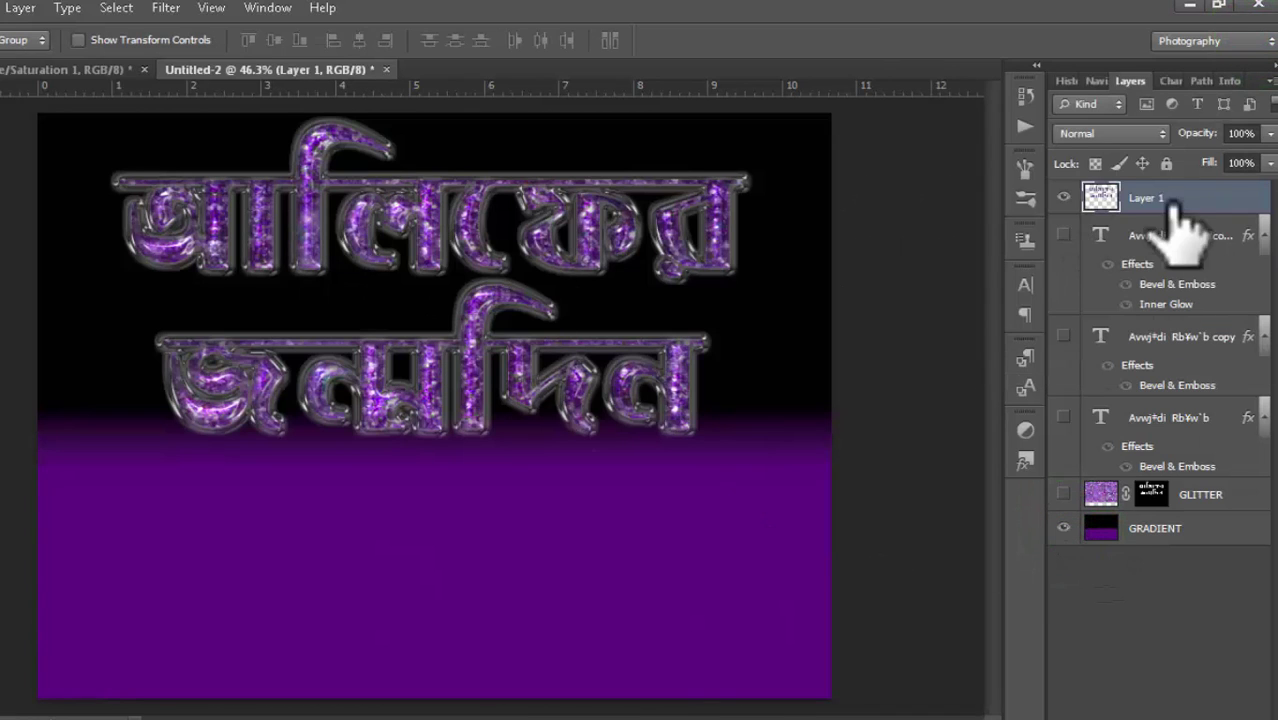
# - Apply Levels to Layer 1 with input white 171 and output black 26
pyautogui.hotkey('ctrl', 'l')
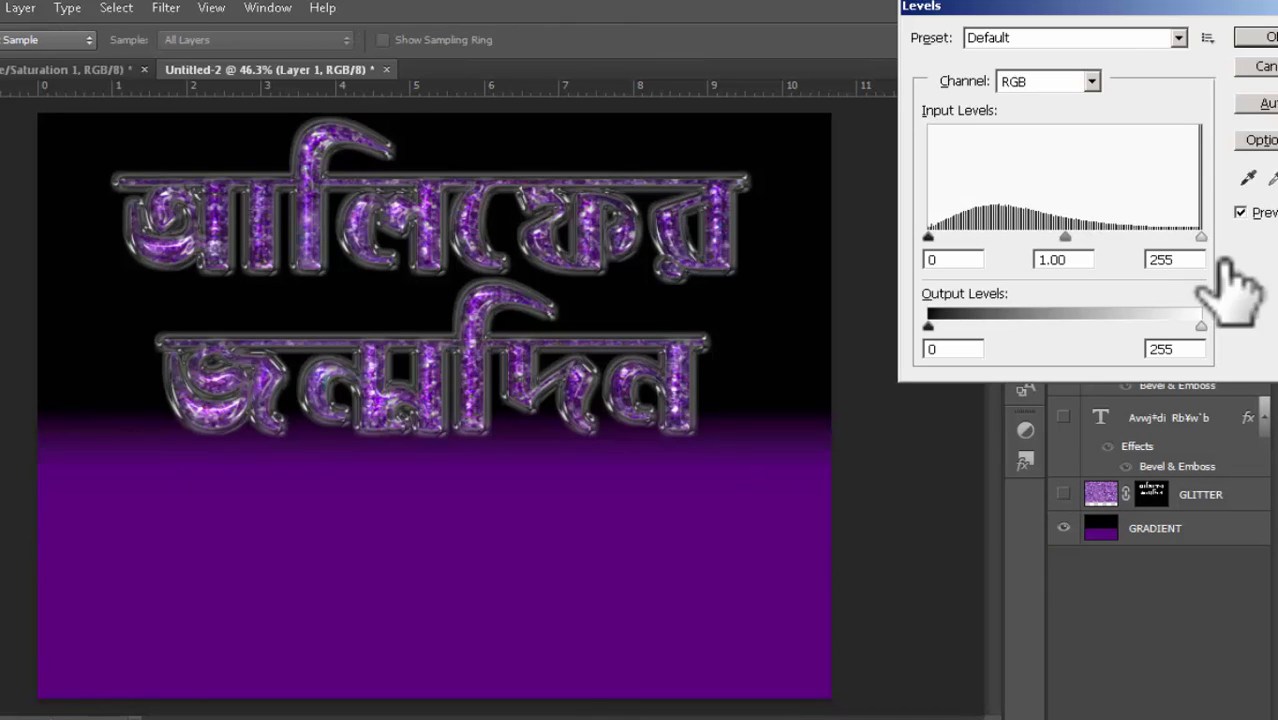
pyautogui.moveTo(1201, 238)
pyautogui.mouseDown()
pyautogui.moveTo(1099, 237)
pyautogui.moveTo(1109, 226)
pyautogui.mouseUp()
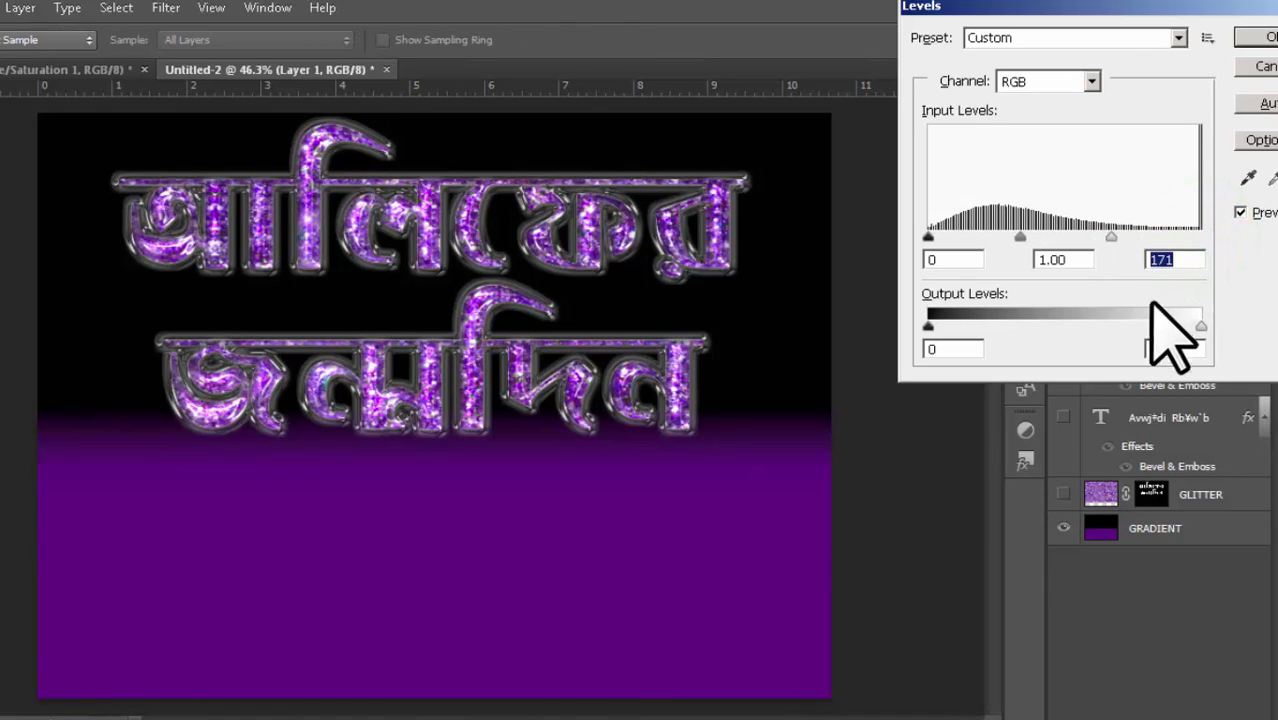
pyautogui.click(1202, 328)
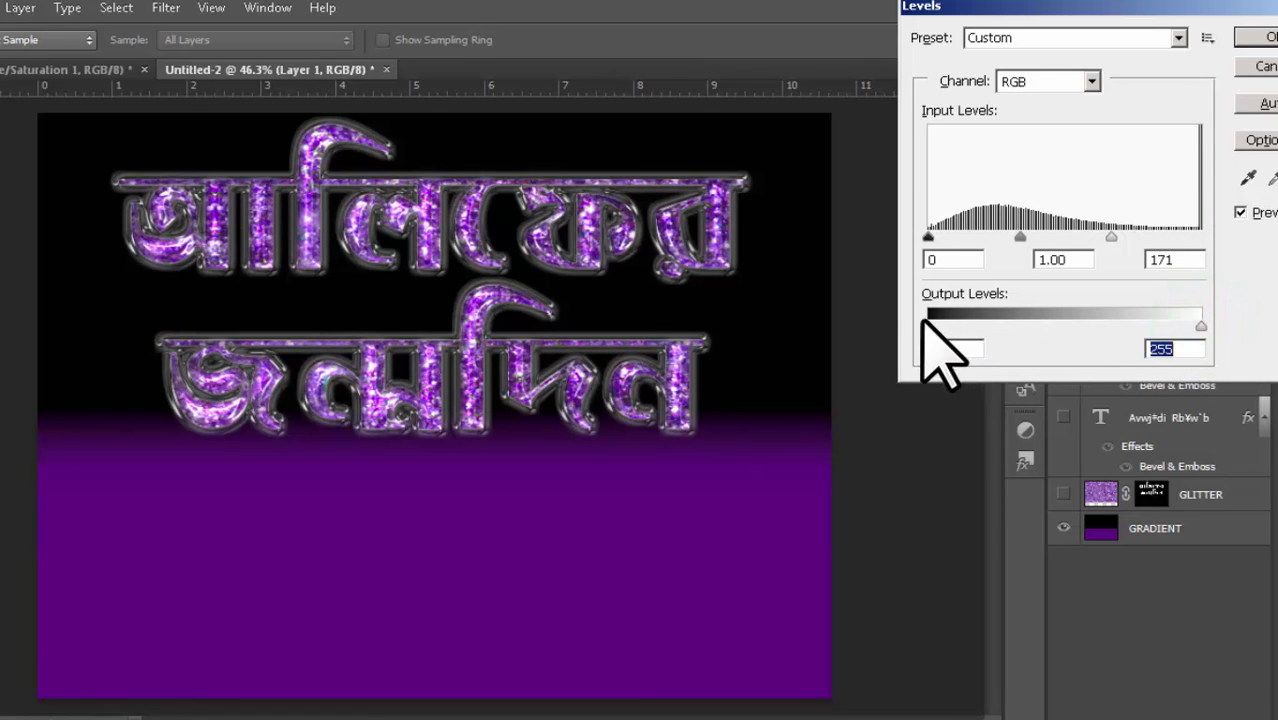
pyautogui.moveTo(944, 321); pyautogui.dragTo(954, 324)
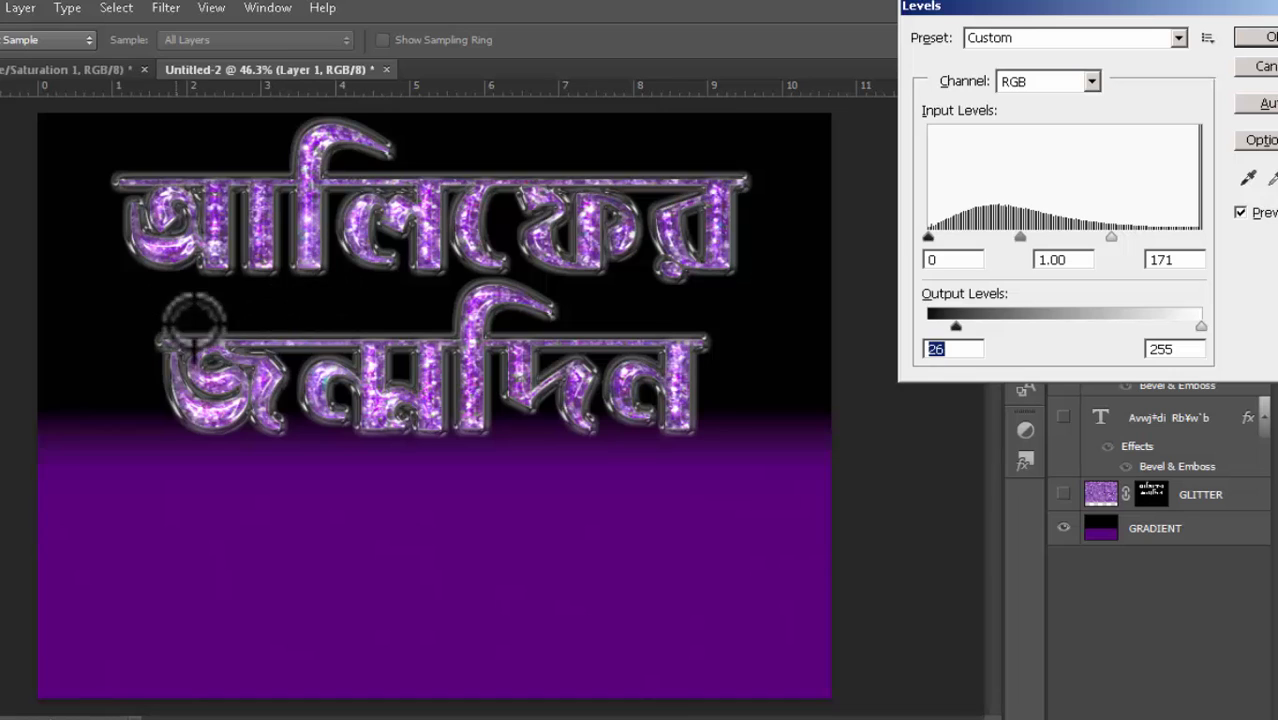
pyautogui.click(1263, 45)
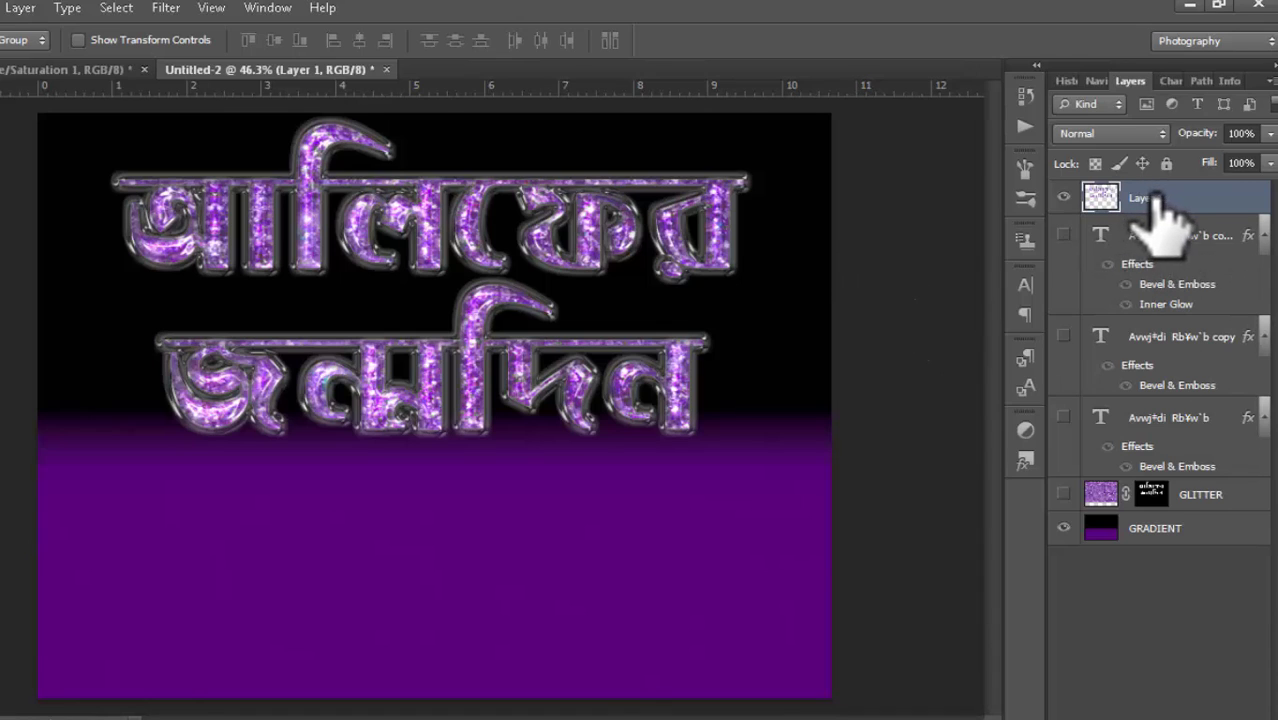
# - Duplicate merged Layer 1 with Ctrl+J and start renaming the copy
pyautogui.hotkey('ctrl', 'j')
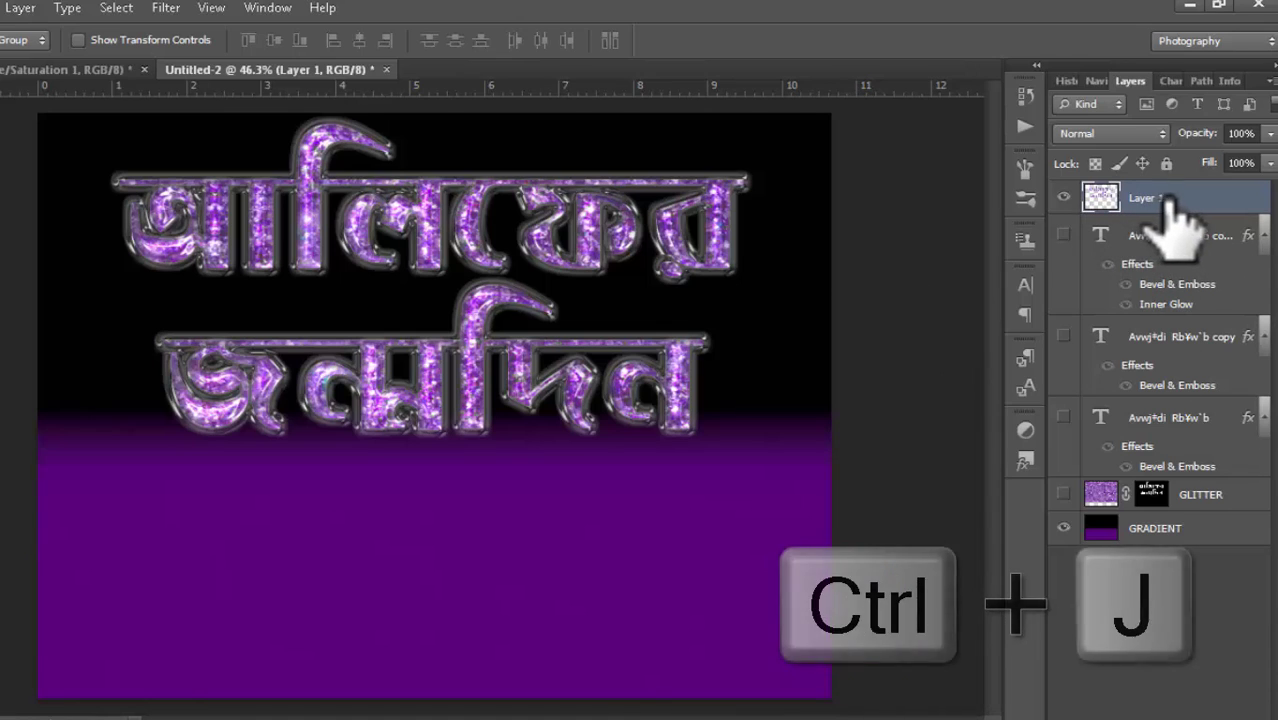
pyautogui.hotkey('ctrl', 'j')
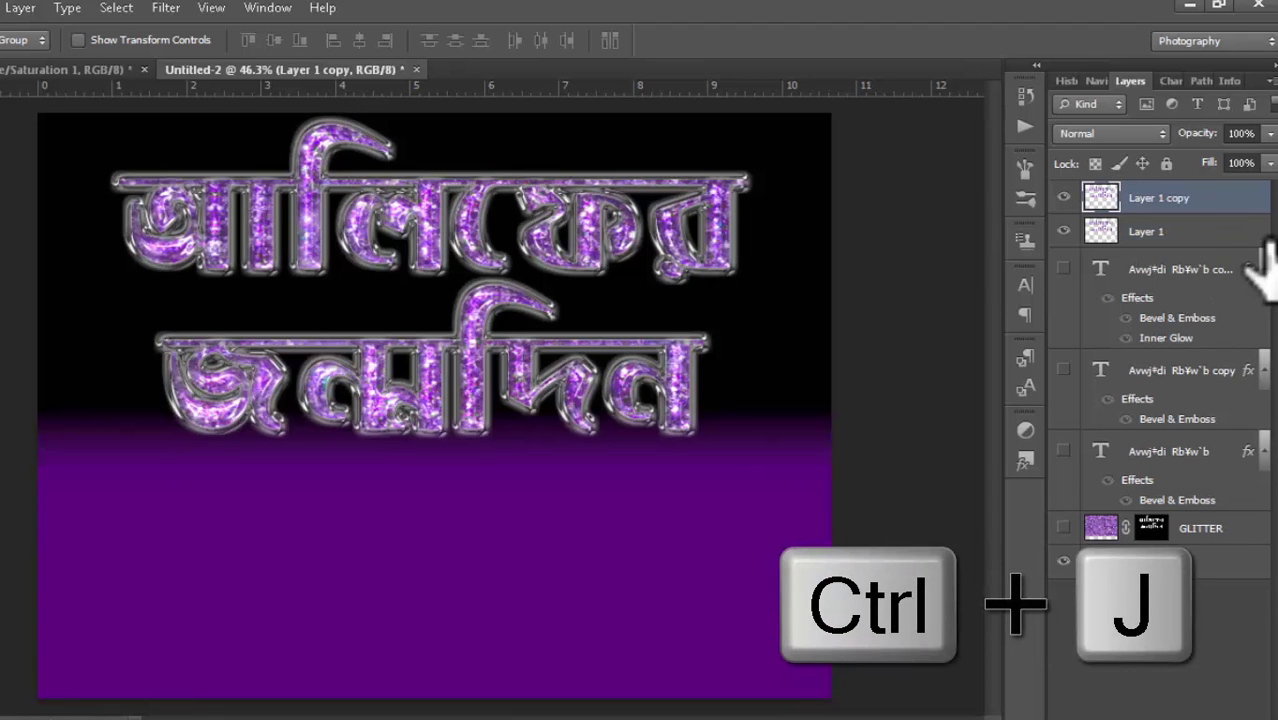
pyautogui.doubleClick(1163, 197)
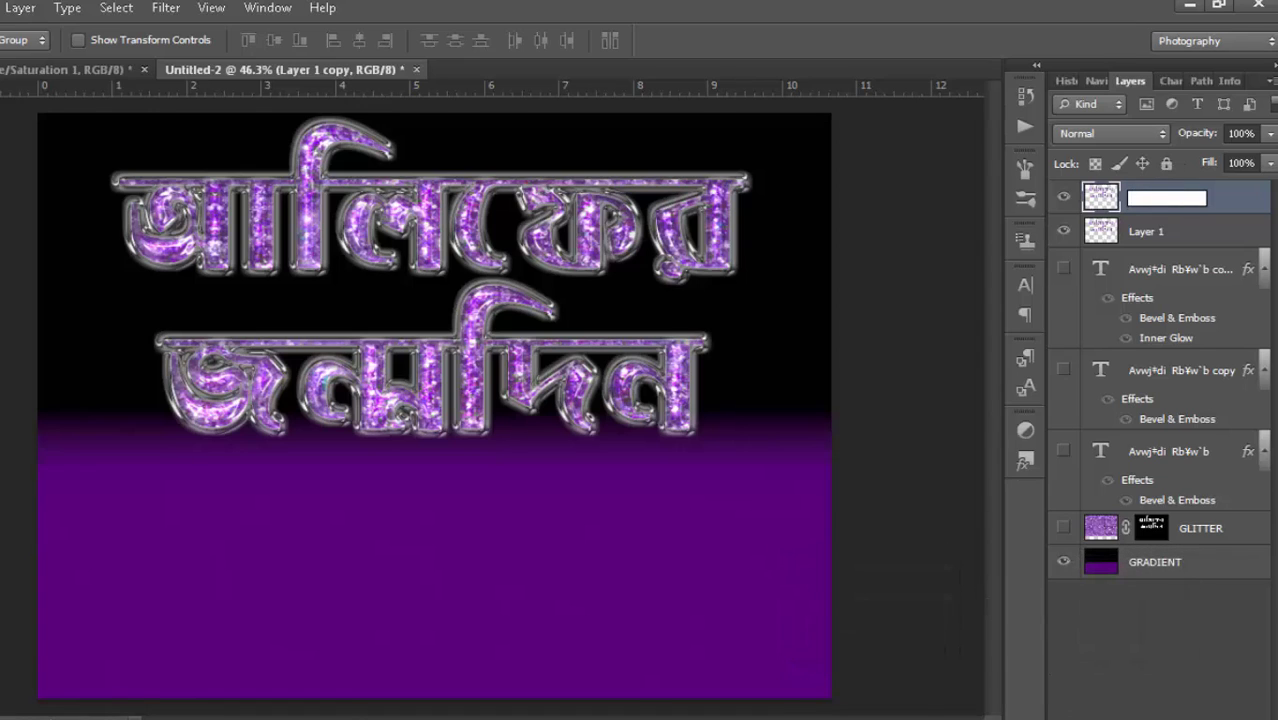
pyautogui.press('Escape')
pyautogui.doubleClick(1160, 197)
pyautogui.write('REFLECTION')
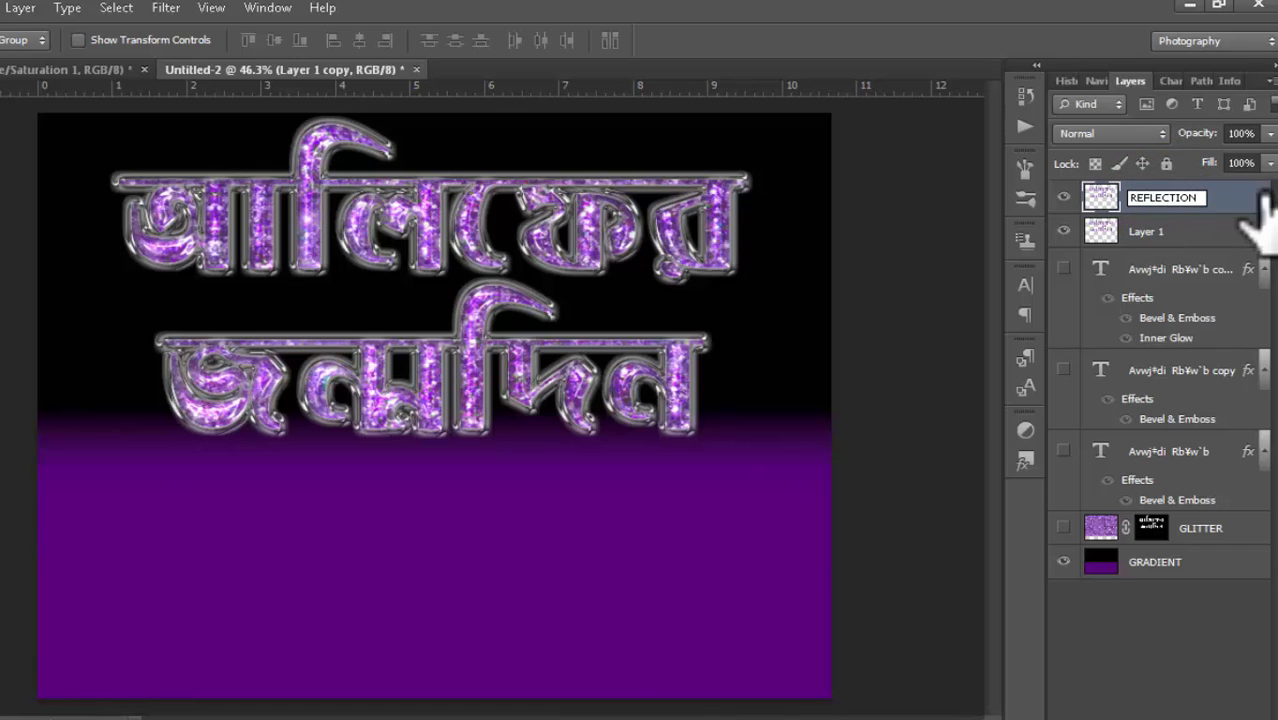
# - Name the duplicated layer REFLECTION and bring up the Edit menu's transform choices
pyautogui.click(1255, 205)
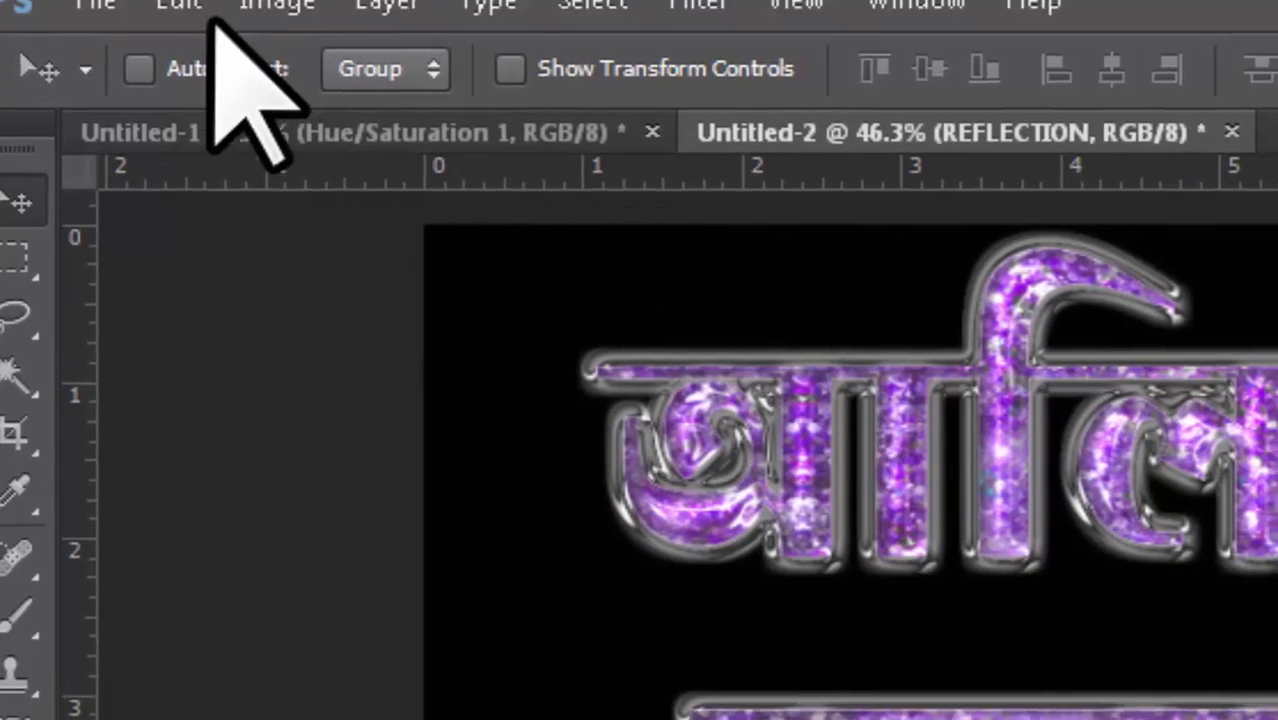
pyautogui.click(184, 31)
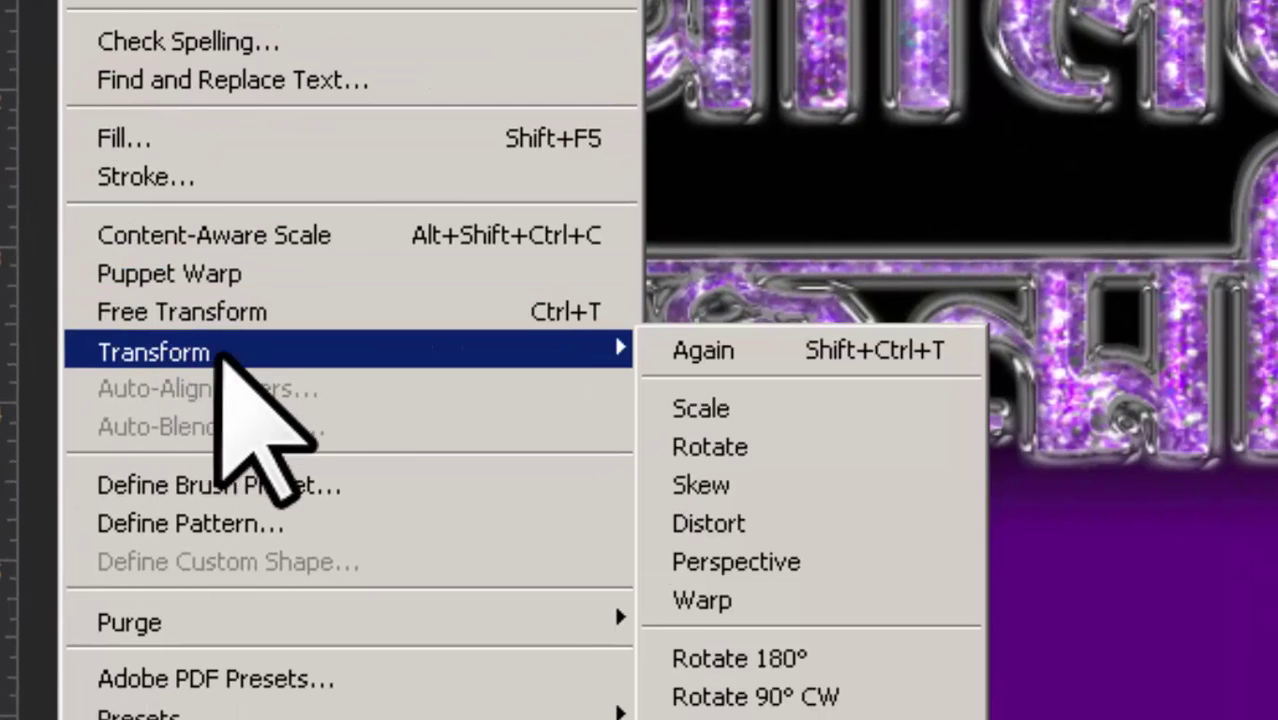
pyautogui.moveTo(172, 289)
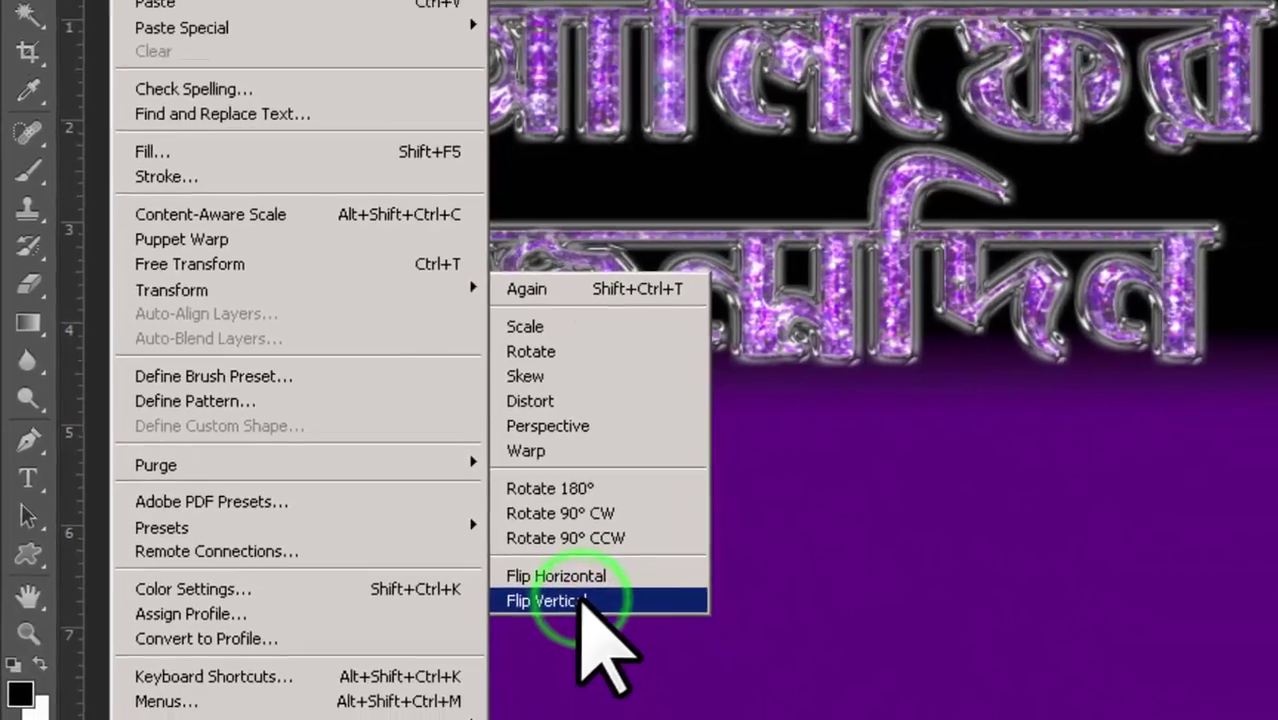
# - Flip REFLECTION vertically and Shift-drag it straight down beneath the original text
pyautogui.click(705, 635)
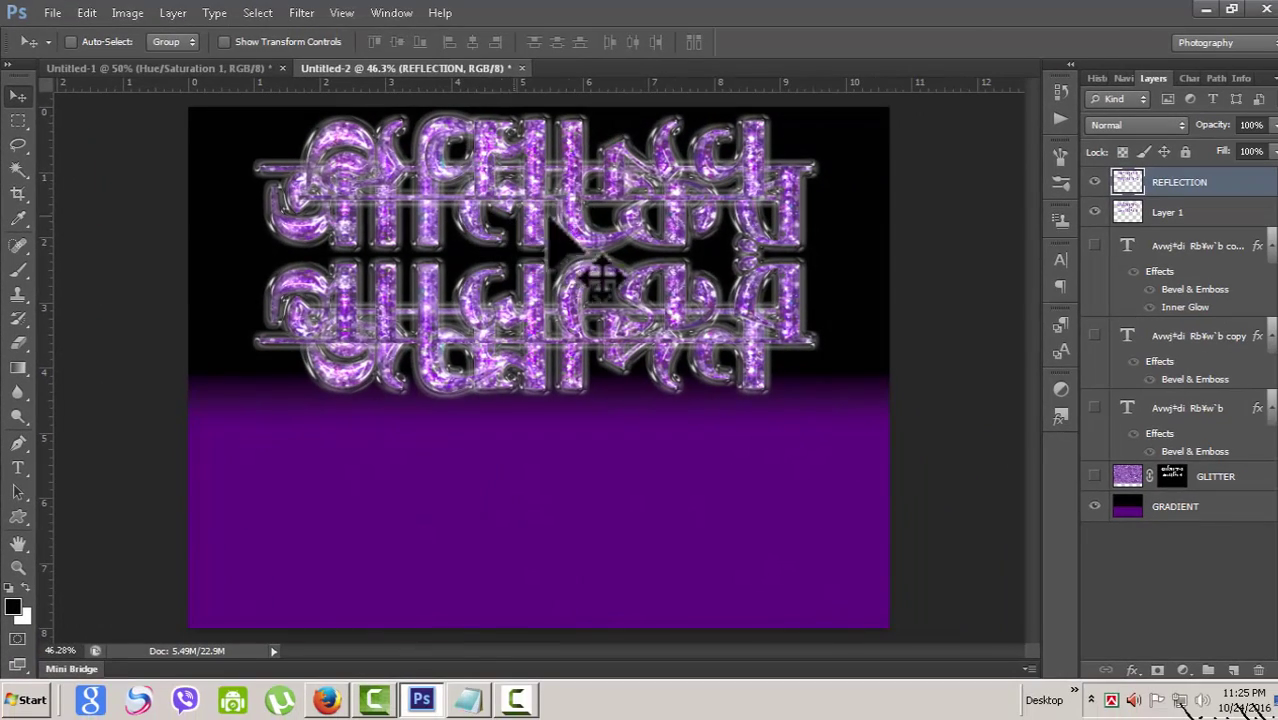
pyautogui.press('shift')
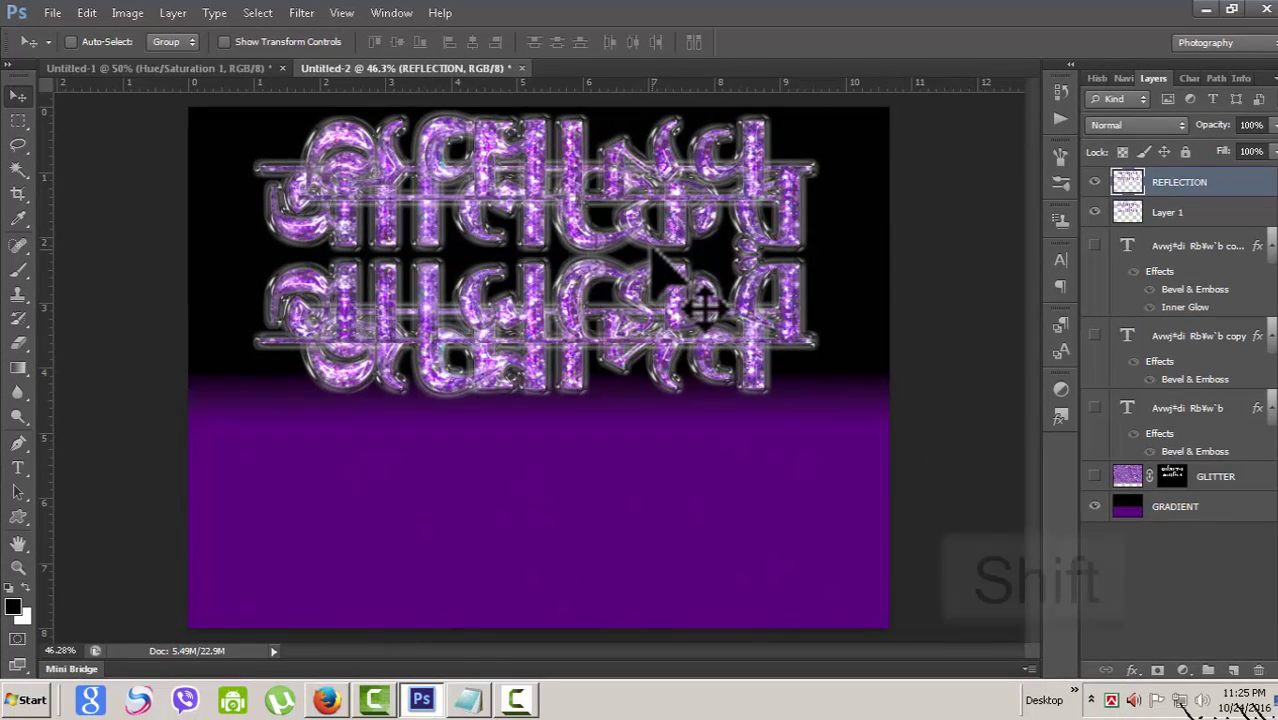
pyautogui.moveTo(573, 130)
pyautogui.mouseDown()
pyautogui.moveTo(567, 440)
pyautogui.moveTo(562, 398)
pyautogui.mouseUp()
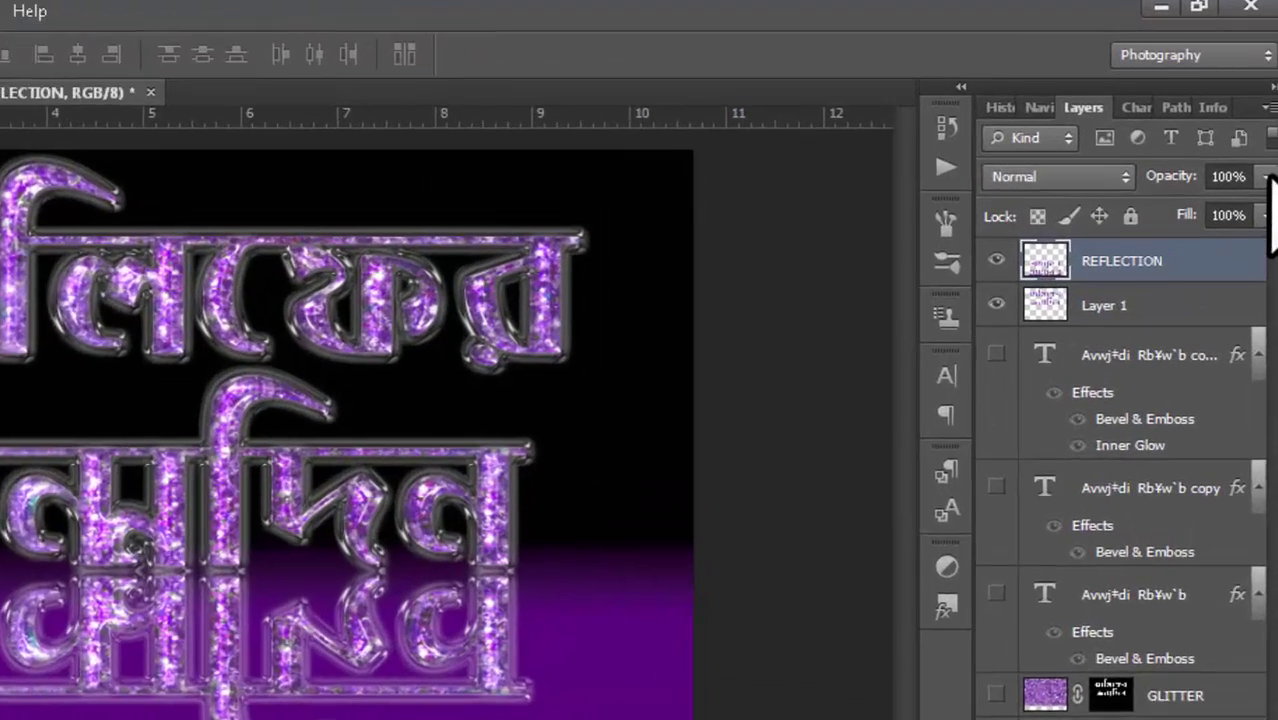
# - Lower the REFLECTION layer's opacity to 30%
pyautogui.moveTo(1274, 125); pyautogui.dragTo(1235, 146)
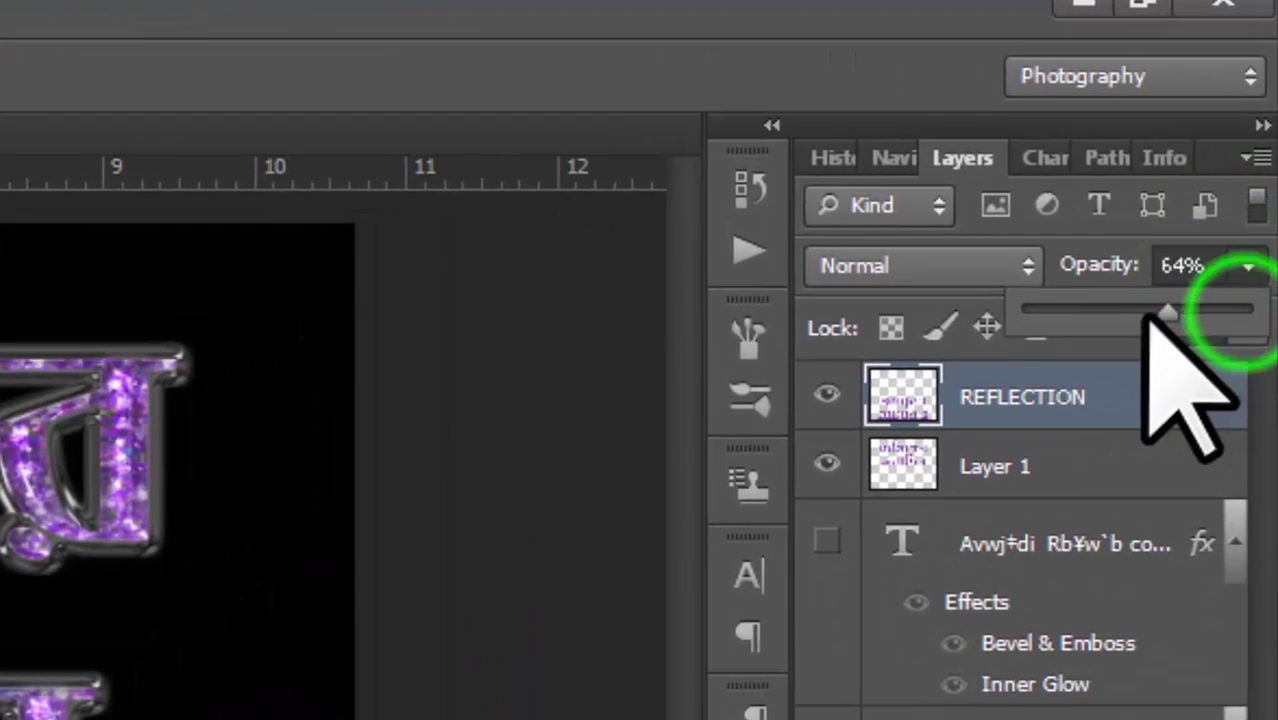
pyautogui.moveTo(1148, 312)
pyautogui.mouseDown()
pyautogui.moveTo(1068, 312)
pyautogui.moveTo(1084, 314)
pyautogui.mouseUp()
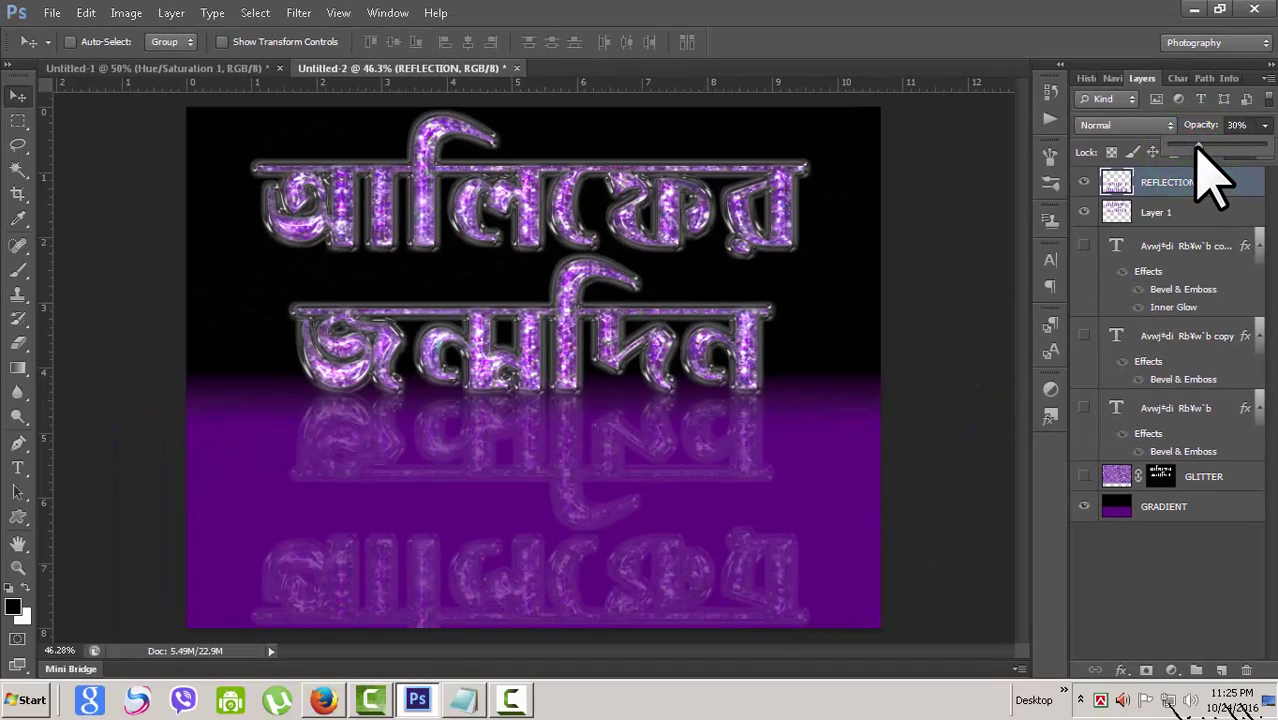
pyautogui.click(941, 151)
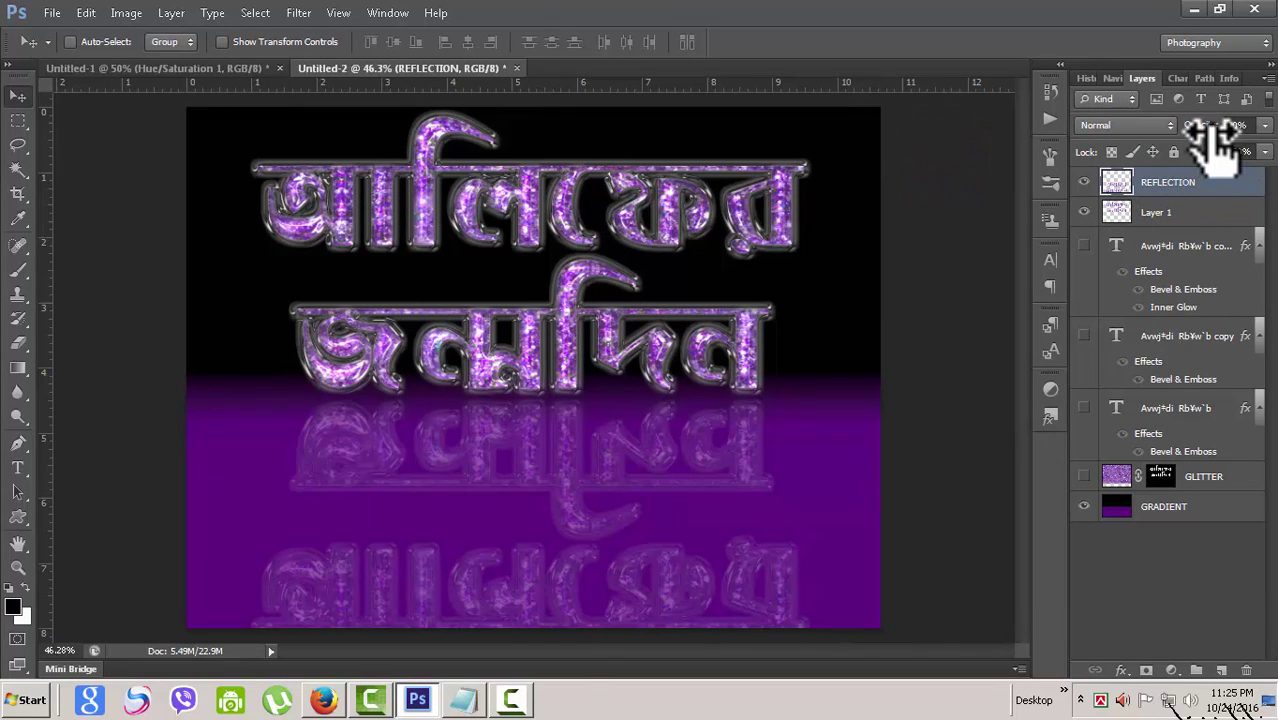
# - Select the Blur Tool with a 250 px brush
pyautogui.click(22, 392)
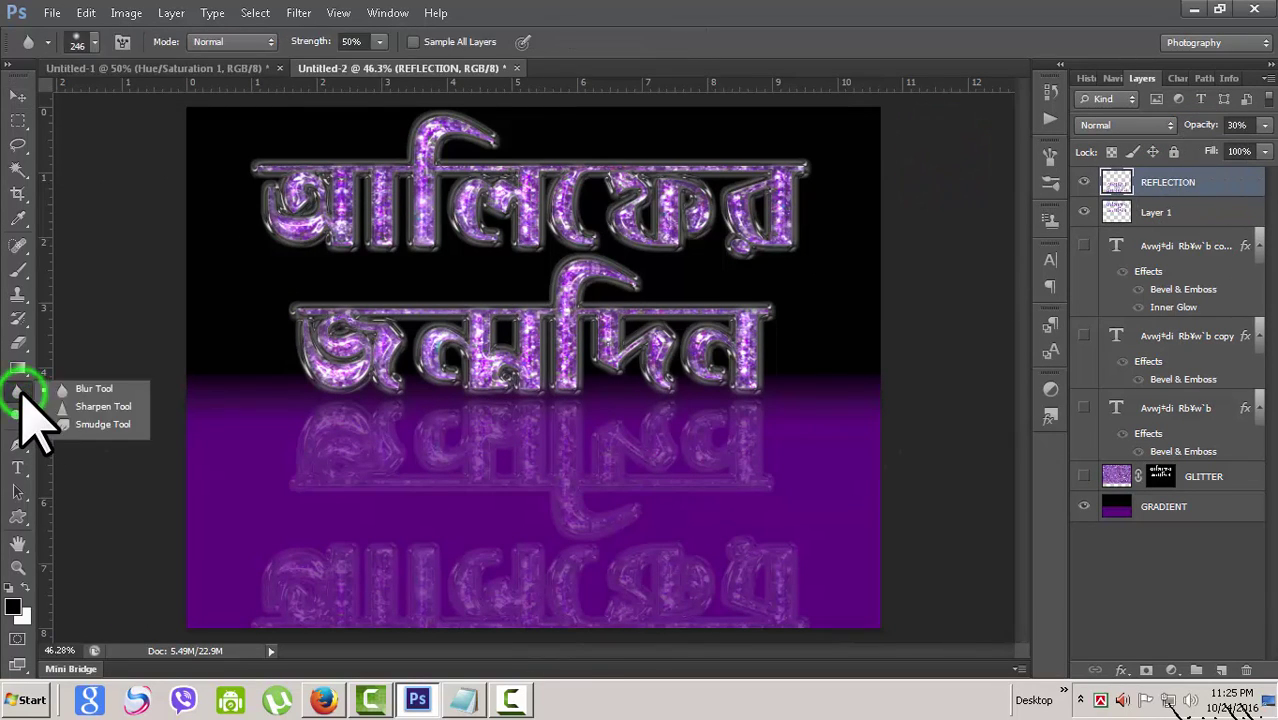
pyautogui.click(88, 393)
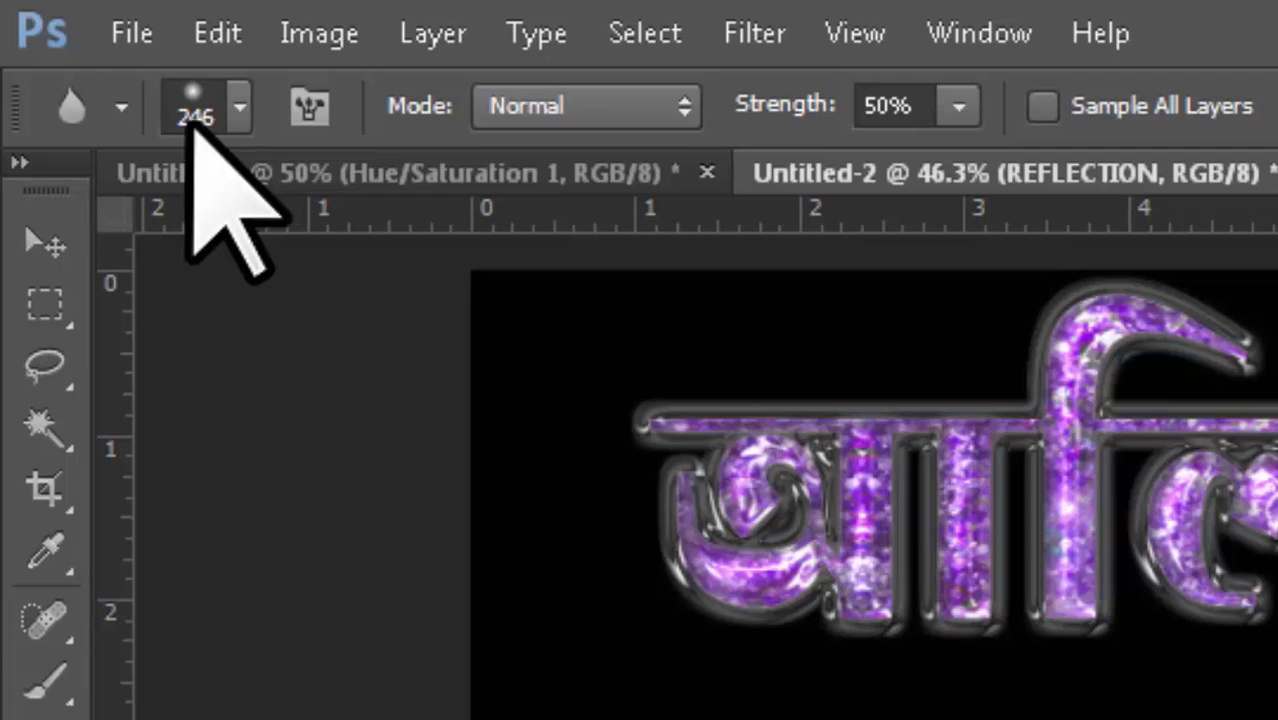
pyautogui.click(236, 108)
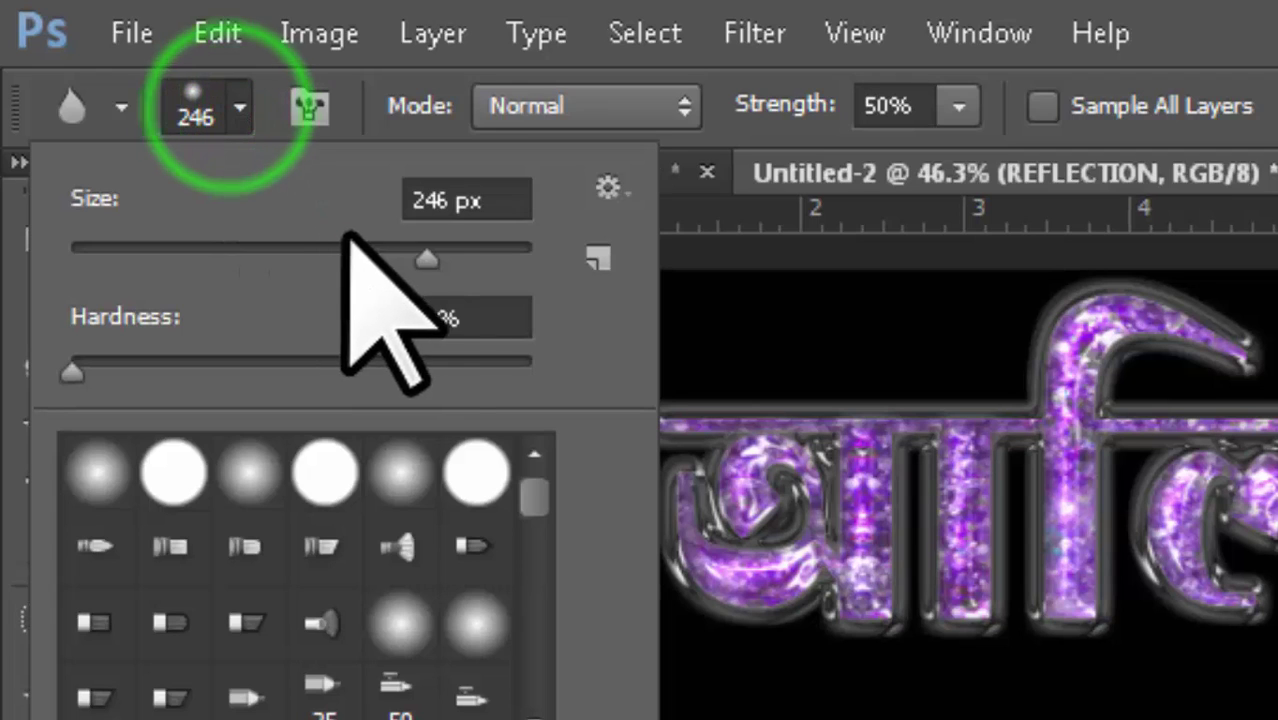
pyautogui.click(440, 200)
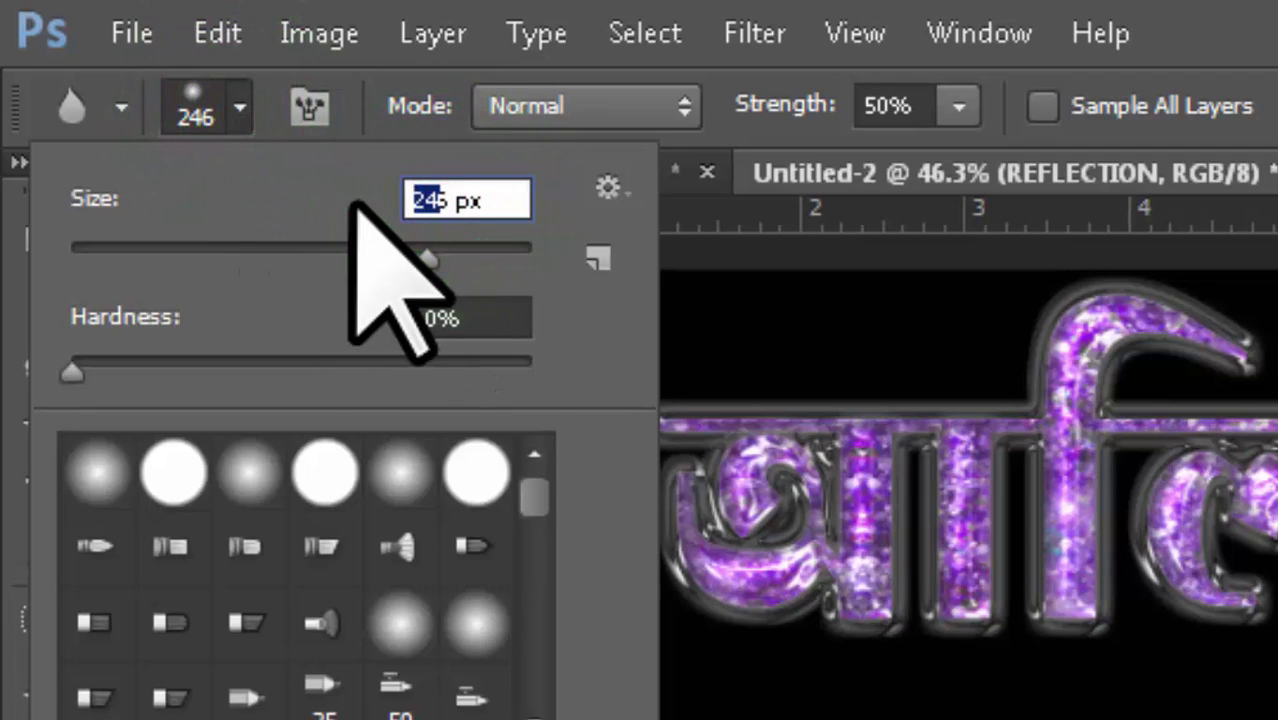
pyautogui.doubleClick(442, 200)
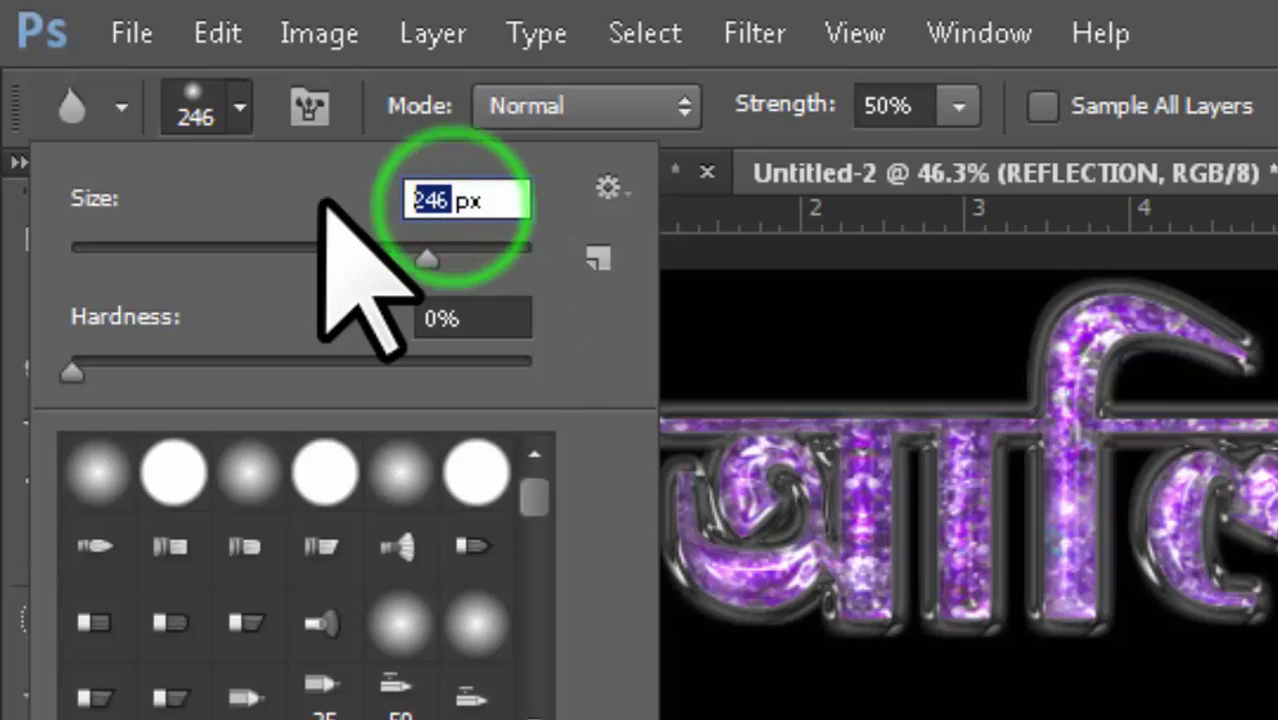
pyautogui.press('Return')
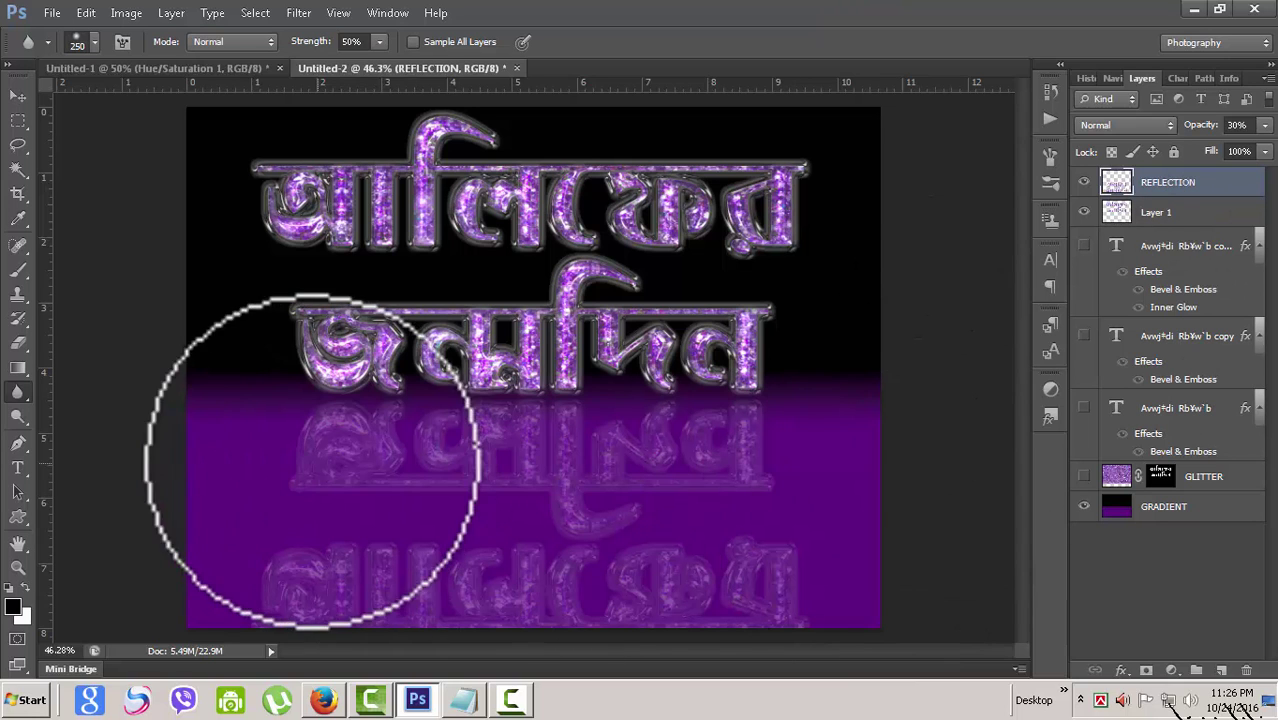
# - Brush the blur across the whole mirrored reflection, then return to the Move tool
pyautogui.moveTo(314, 457)
pyautogui.mouseDown()
pyautogui.moveTo(686, 478)
pyautogui.moveTo(778, 445)
pyautogui.mouseUp()
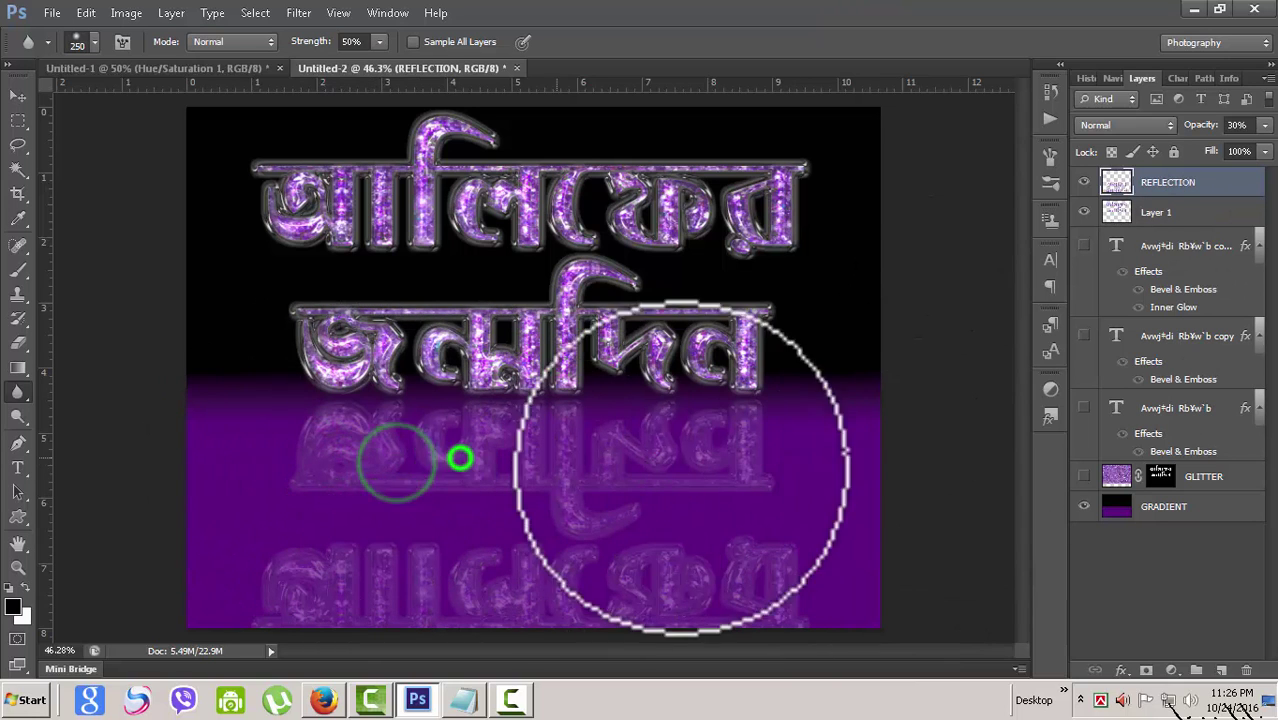
pyautogui.moveTo(555, 463)
pyautogui.mouseDown()
pyautogui.moveTo(578, 455)
pyautogui.moveTo(510, 578)
pyautogui.mouseUp()
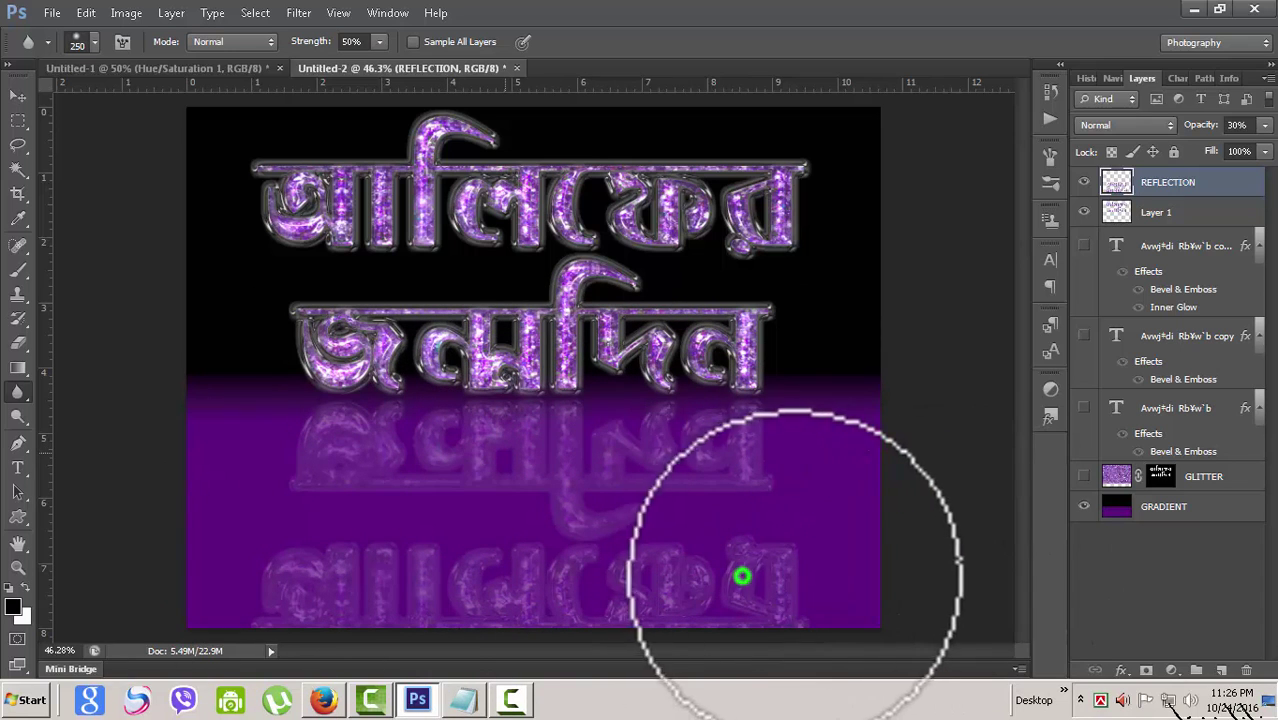
pyautogui.moveTo(741, 576); pyautogui.dragTo(541, 590)
pyautogui.moveTo(685, 505); pyautogui.dragTo(385, 463)
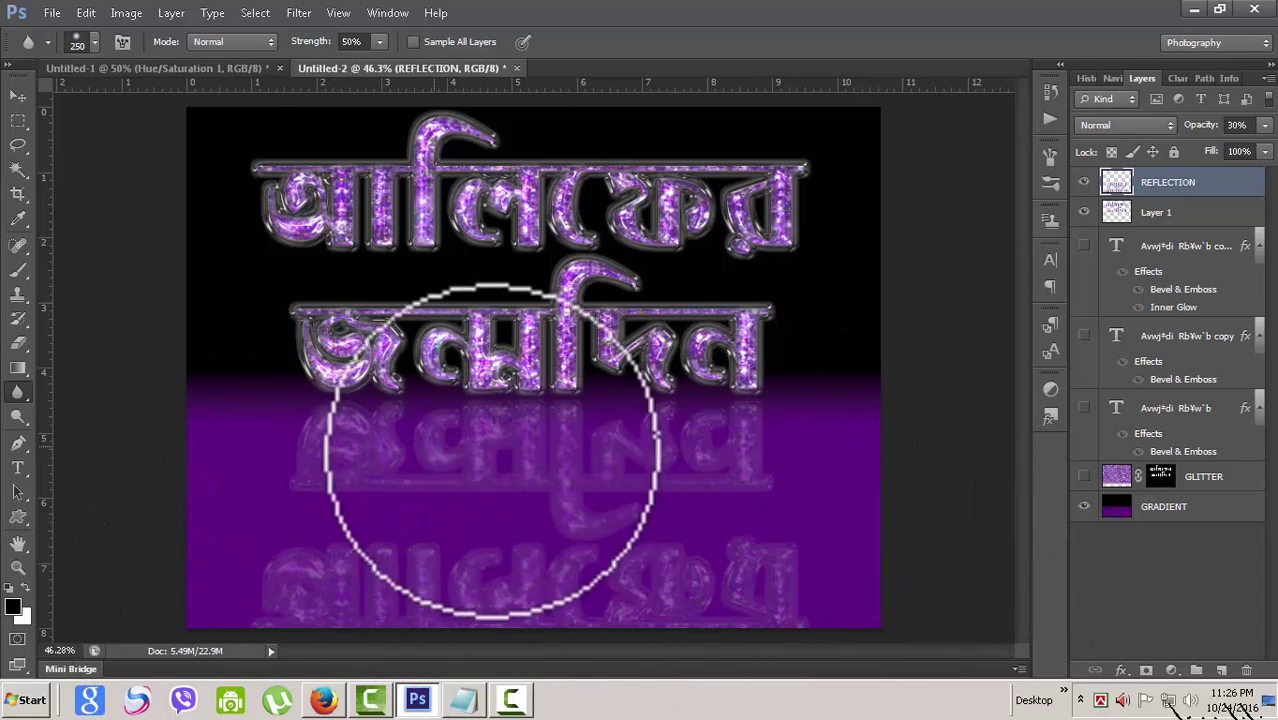
pyautogui.moveTo(800, 545); pyautogui.dragTo(342, 528)
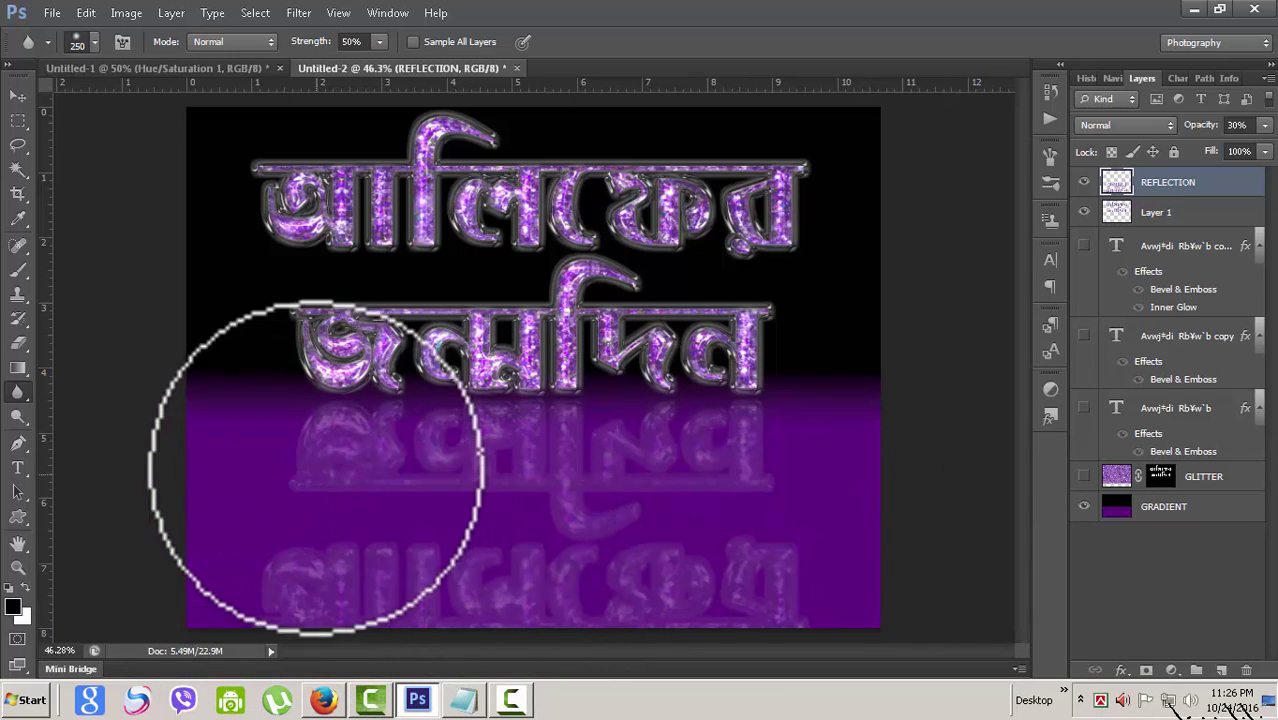
pyautogui.moveTo(312, 453); pyautogui.dragTo(265, 560)
pyautogui.click(528, 456)
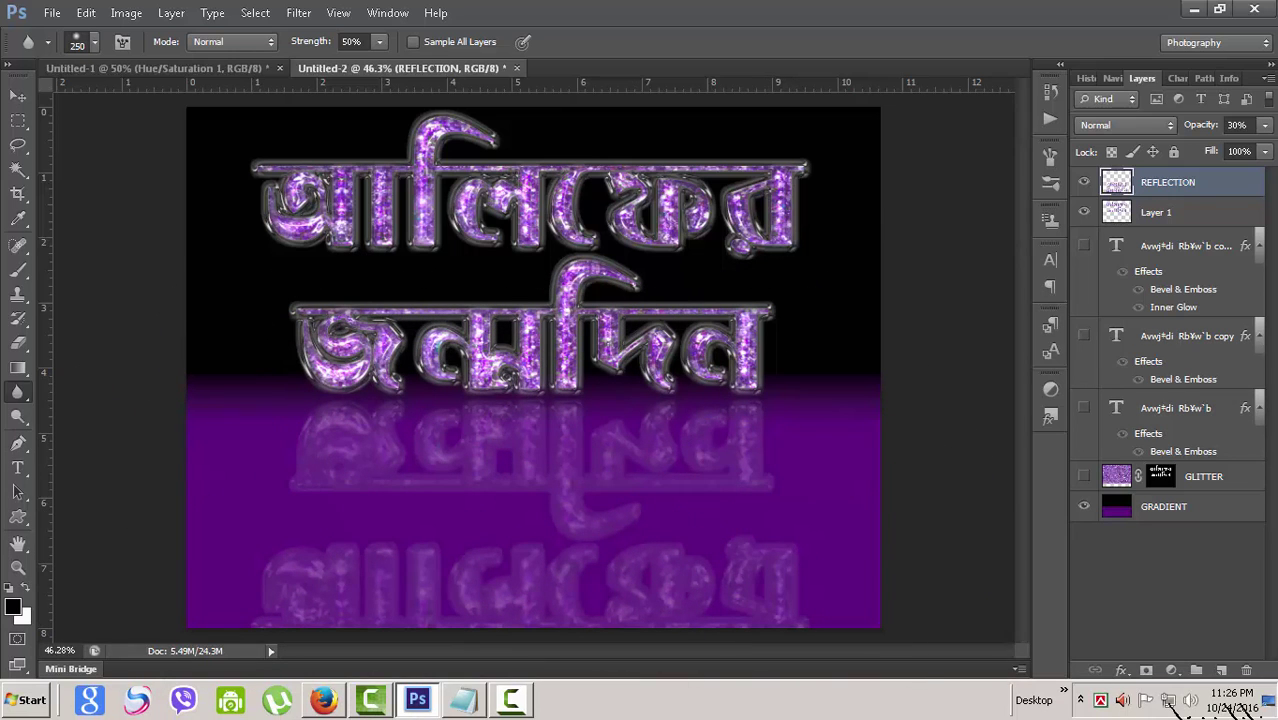
pyautogui.click(18, 96)
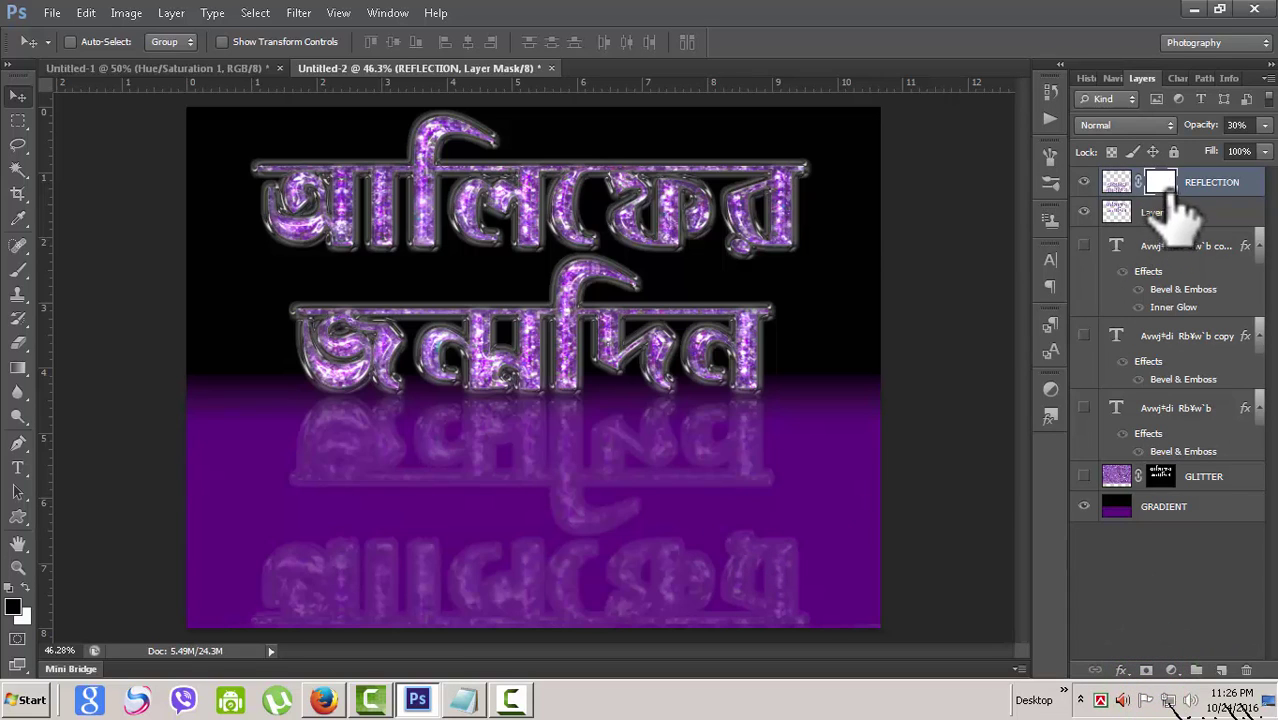
# - Fade REFLECTION toward the canvas bottom with a vertical foreground-to-transparent gradient
pyautogui.click(16, 369)
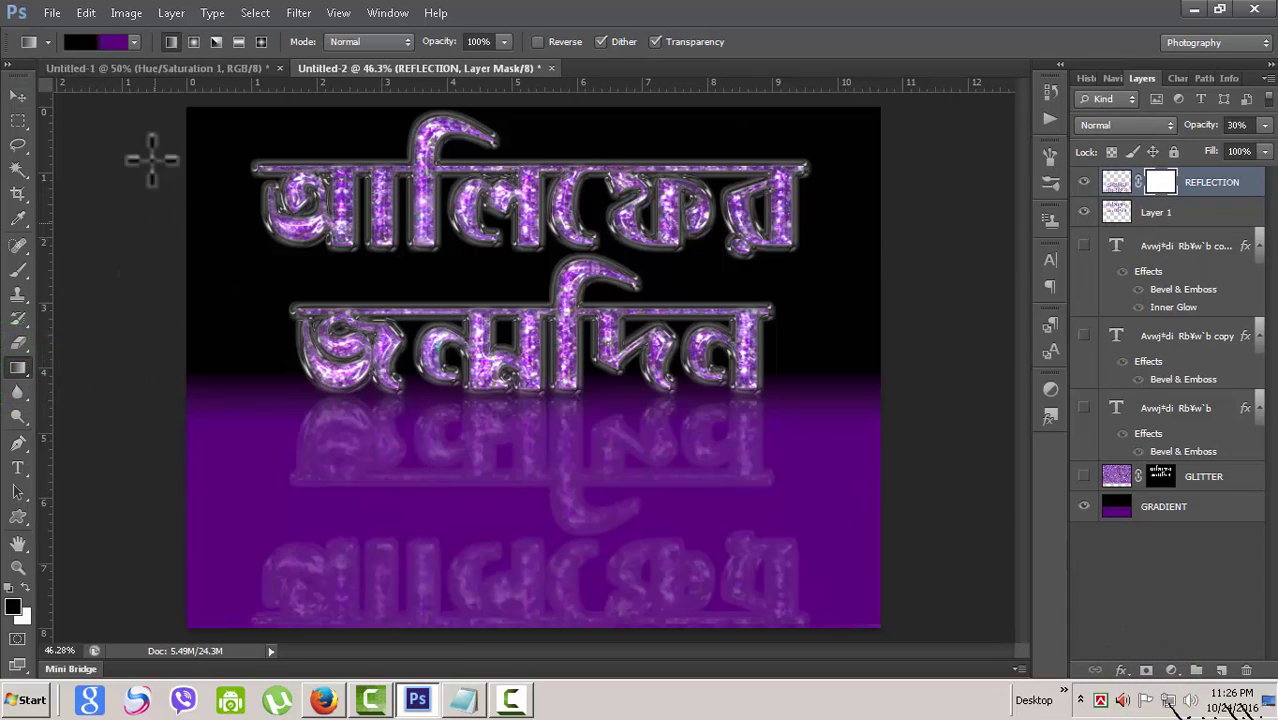
pyautogui.click(100, 42)
pyautogui.click(500, 145)
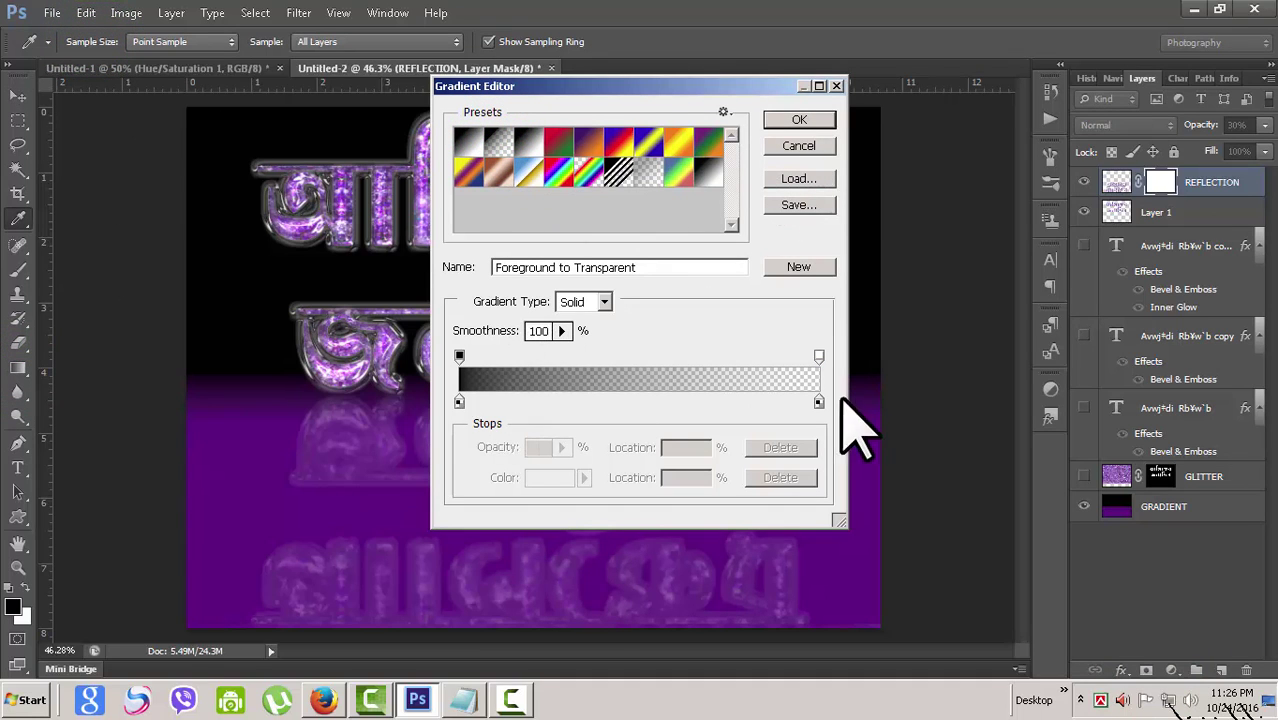
pyautogui.click(798, 119)
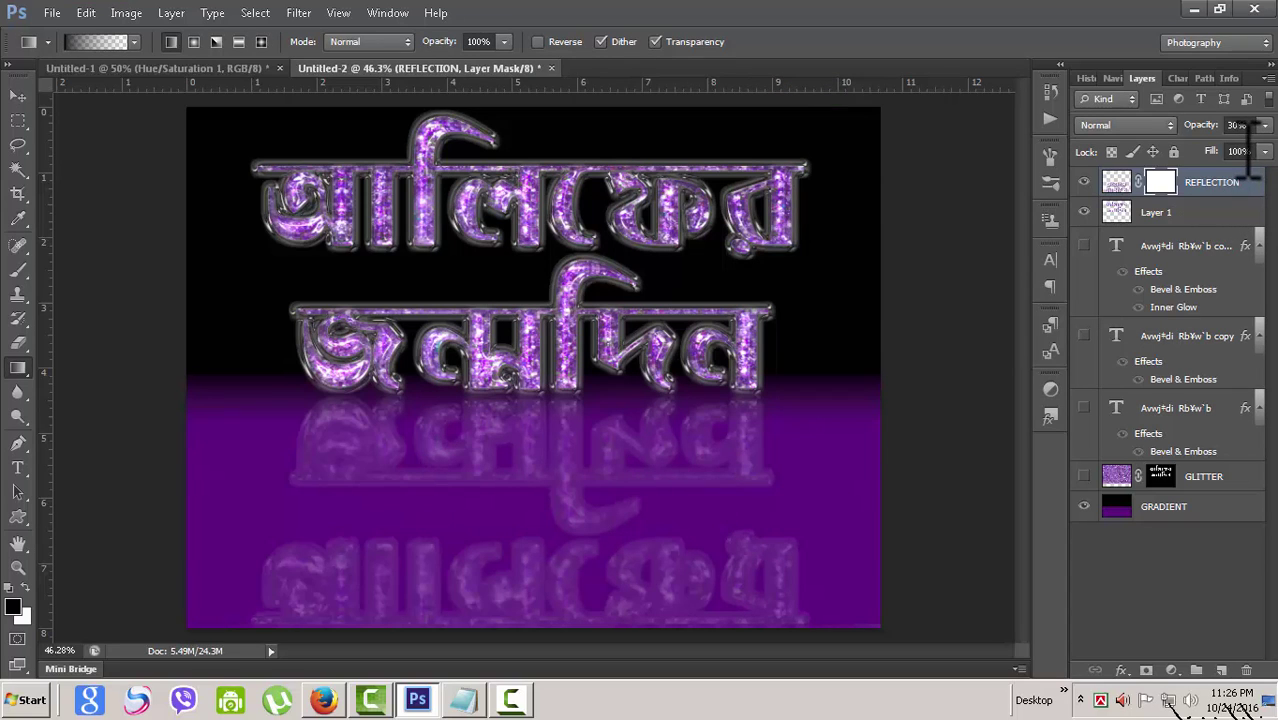
pyautogui.press('Return')
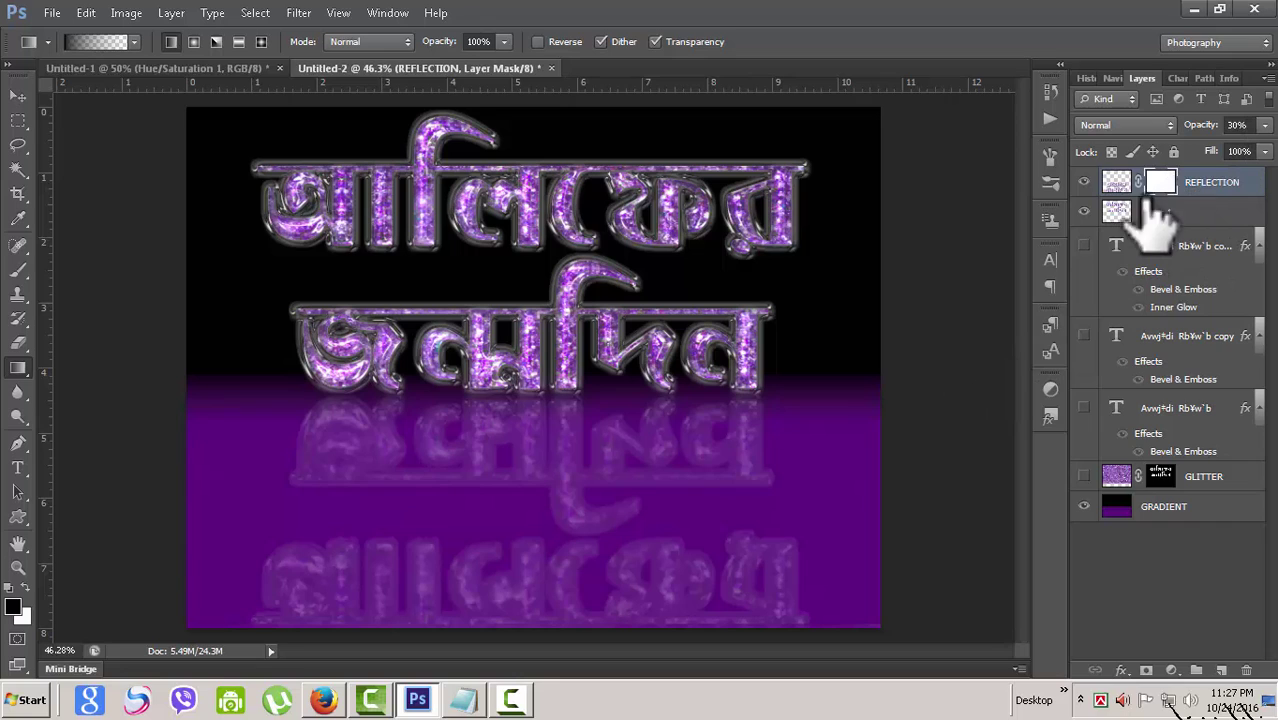
pyautogui.press('shift')
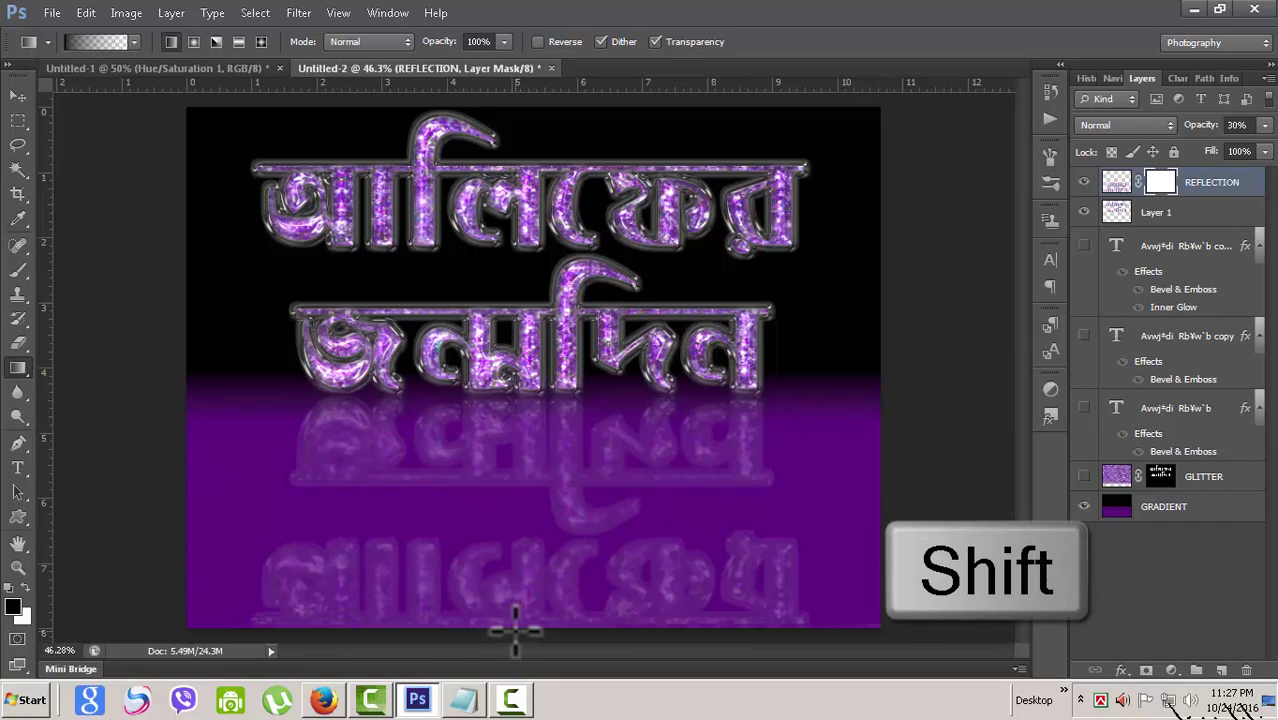
pyautogui.moveTo(527, 600); pyautogui.dragTo(518, 401)
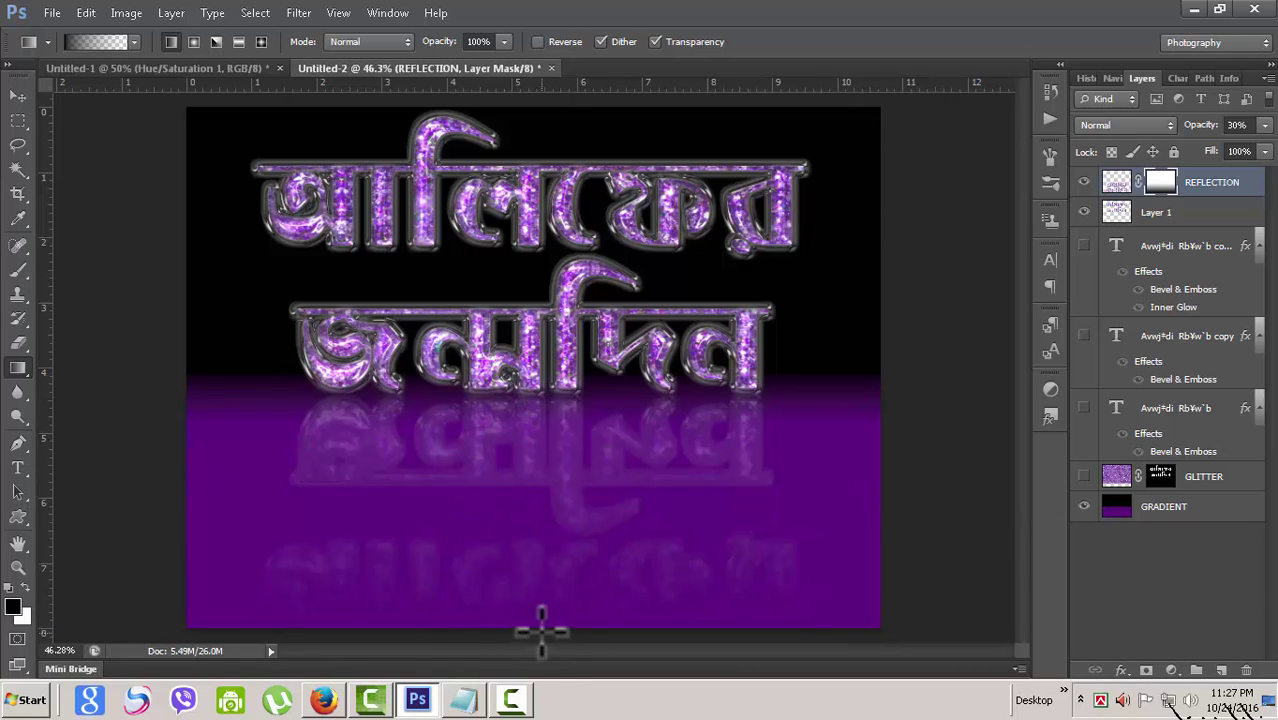
# - Zoom the view to 43.1% and stamp all visible layers into new Layer 2
pyautogui.hotkey('ctrl', '+')
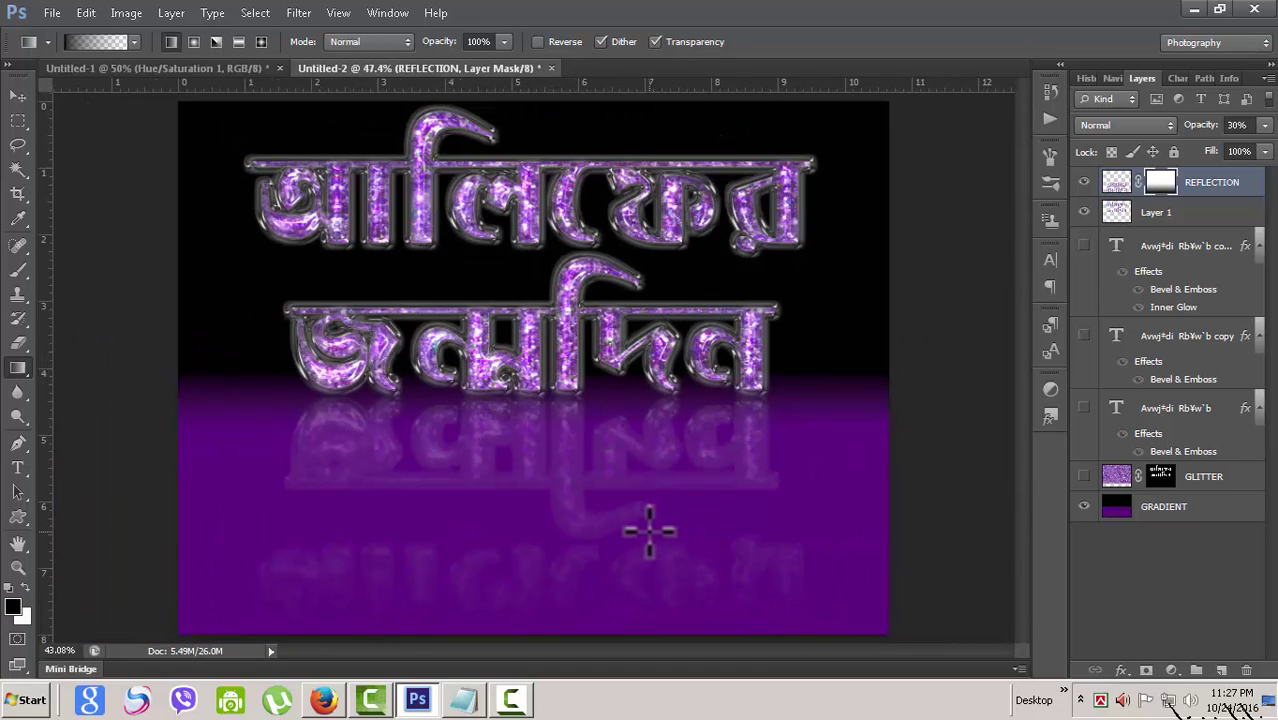
pyautogui.press('Return')
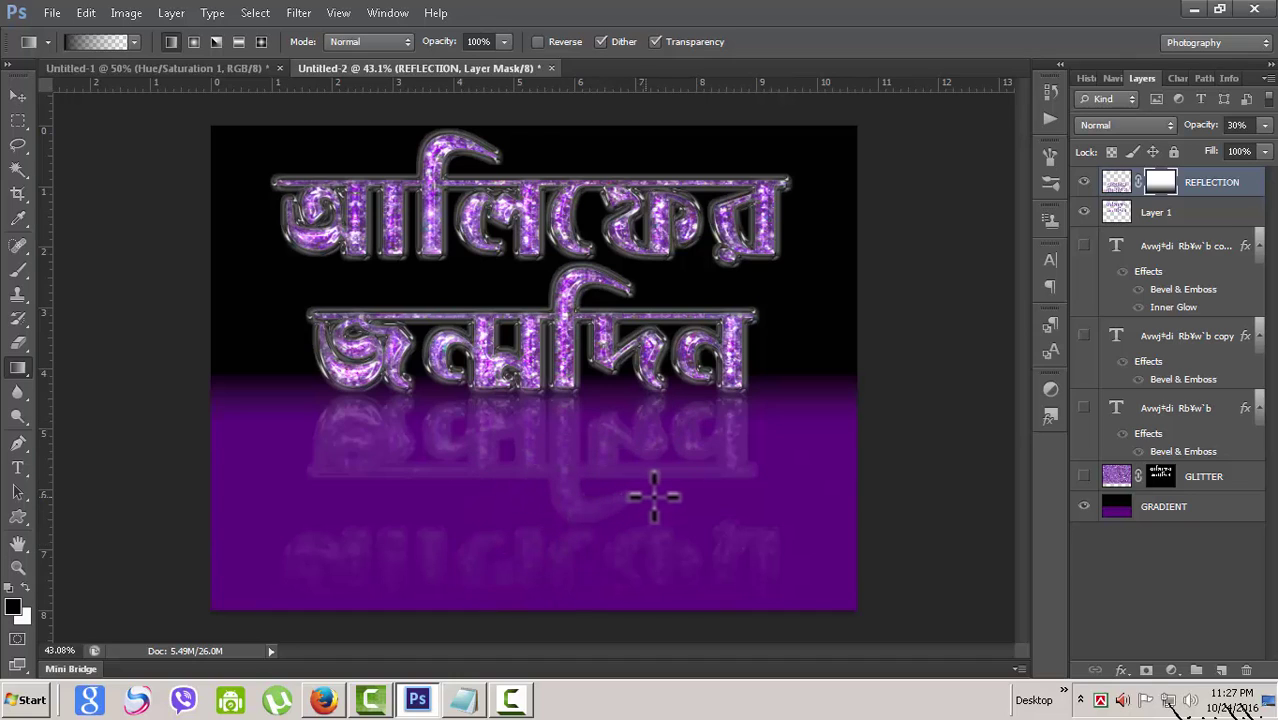
pyautogui.click(1083, 507)
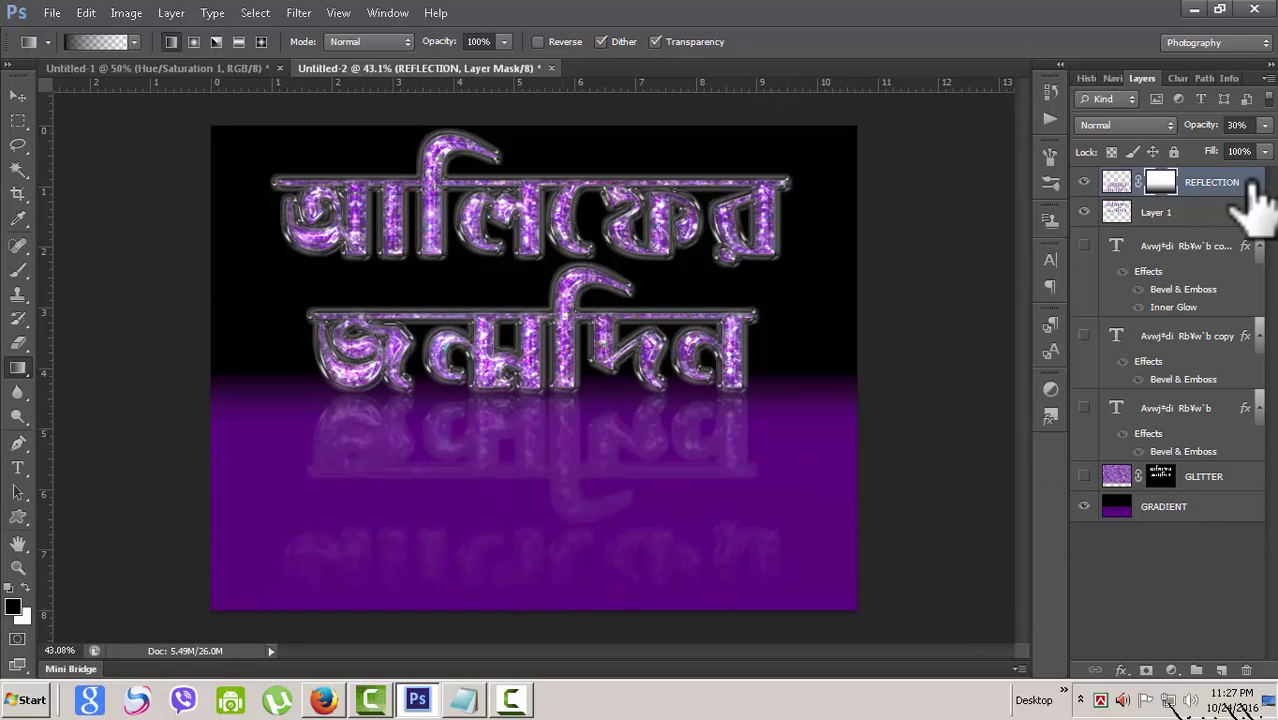
pyautogui.hotkey('ctrl', 'shift', 'alt', 'e')
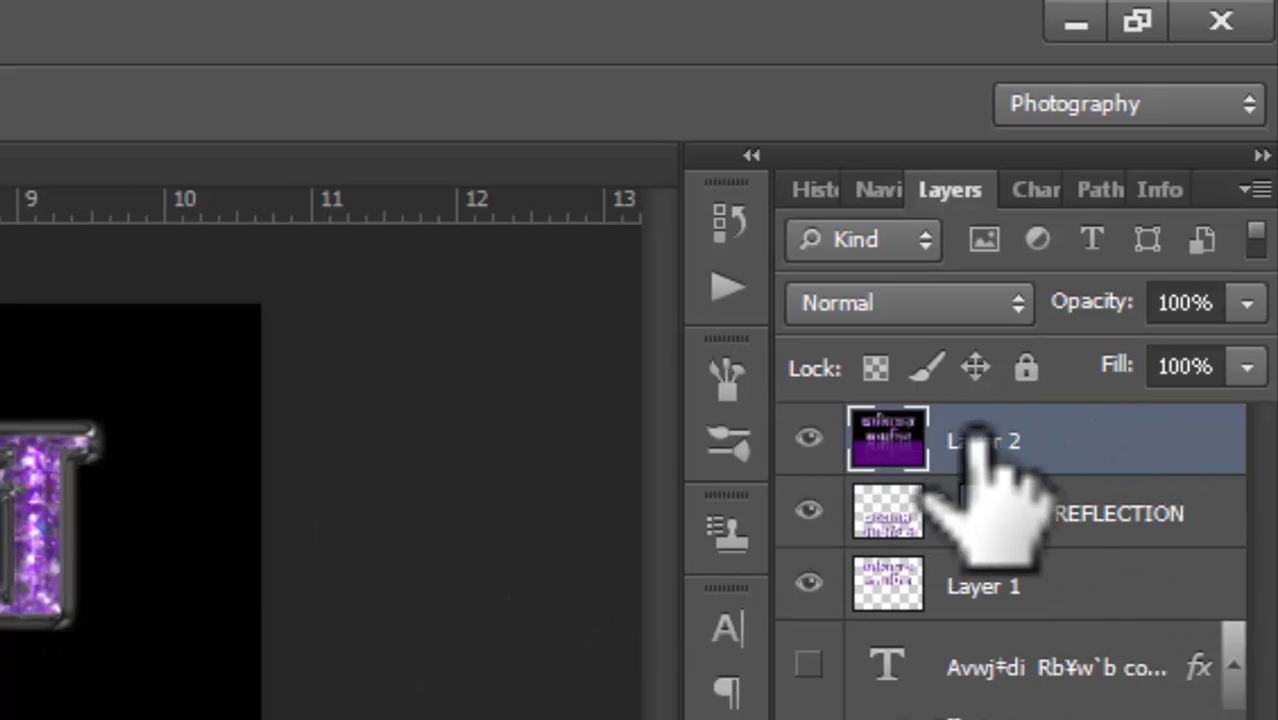
# - Show the merged Layer 2 and add a Hue/Saturation adjustment layer above it
pyautogui.click(810, 441)
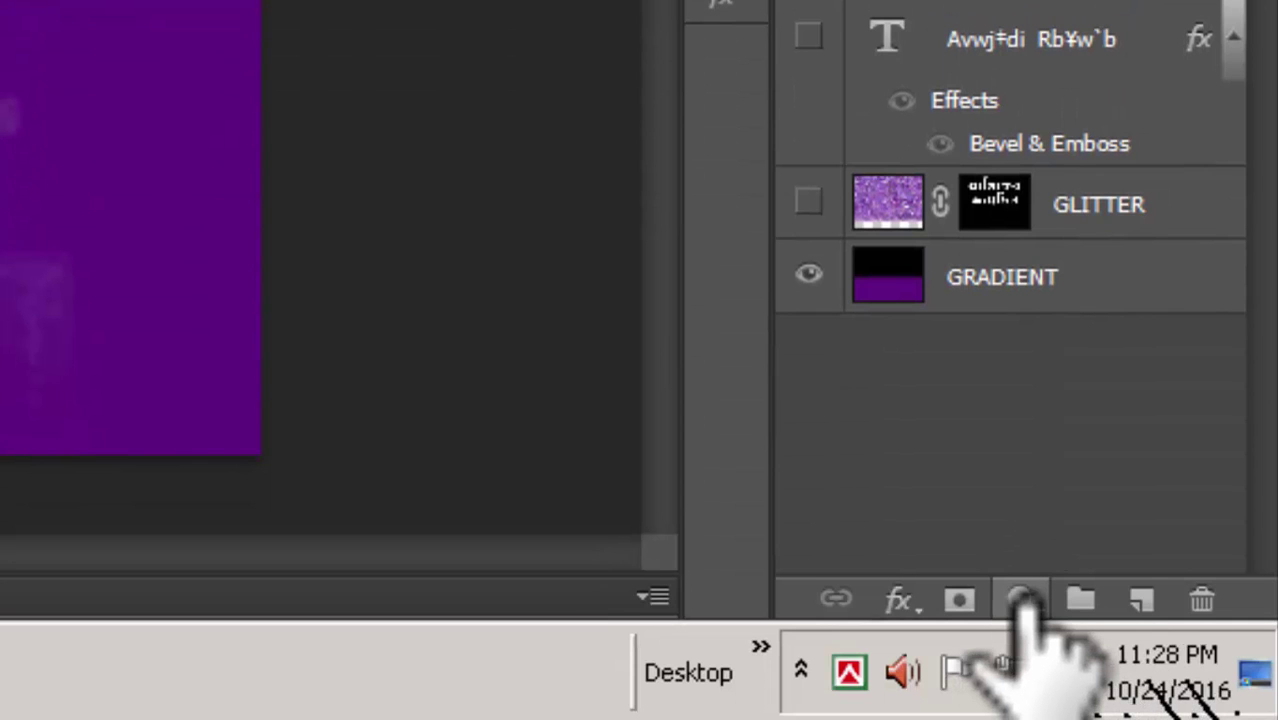
pyautogui.click(1022, 600)
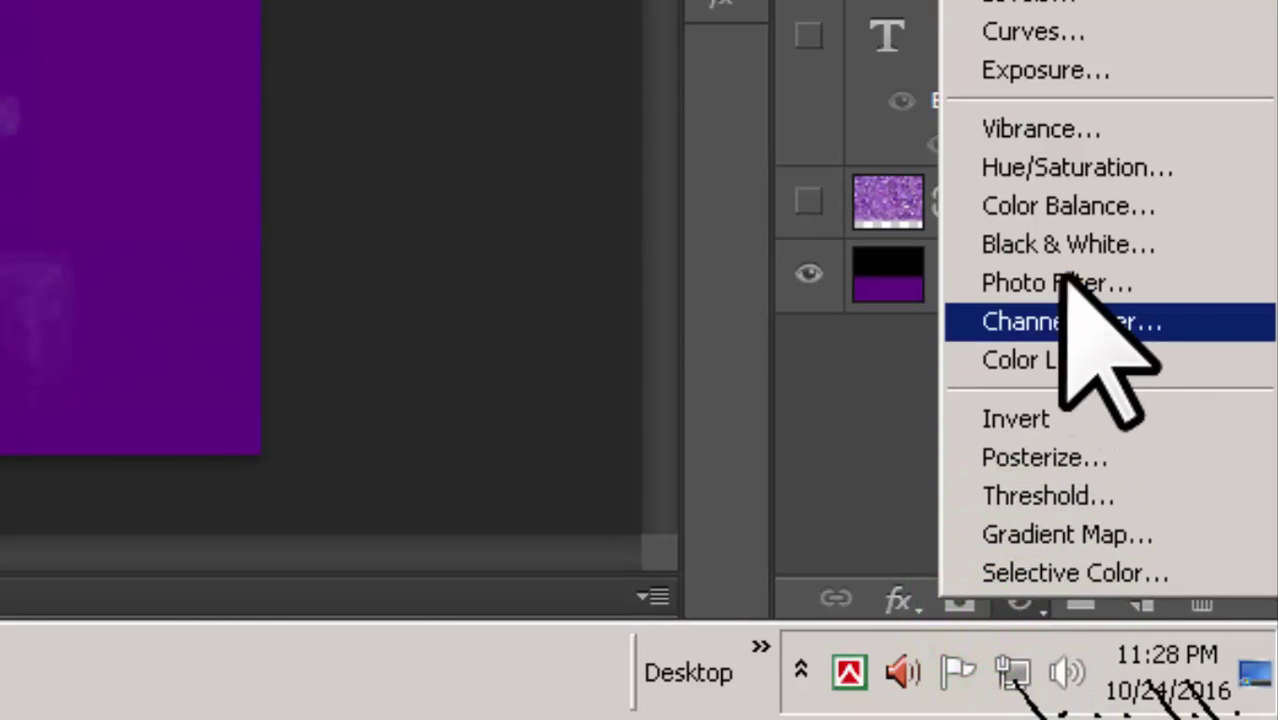
pyautogui.click(1050, 160)
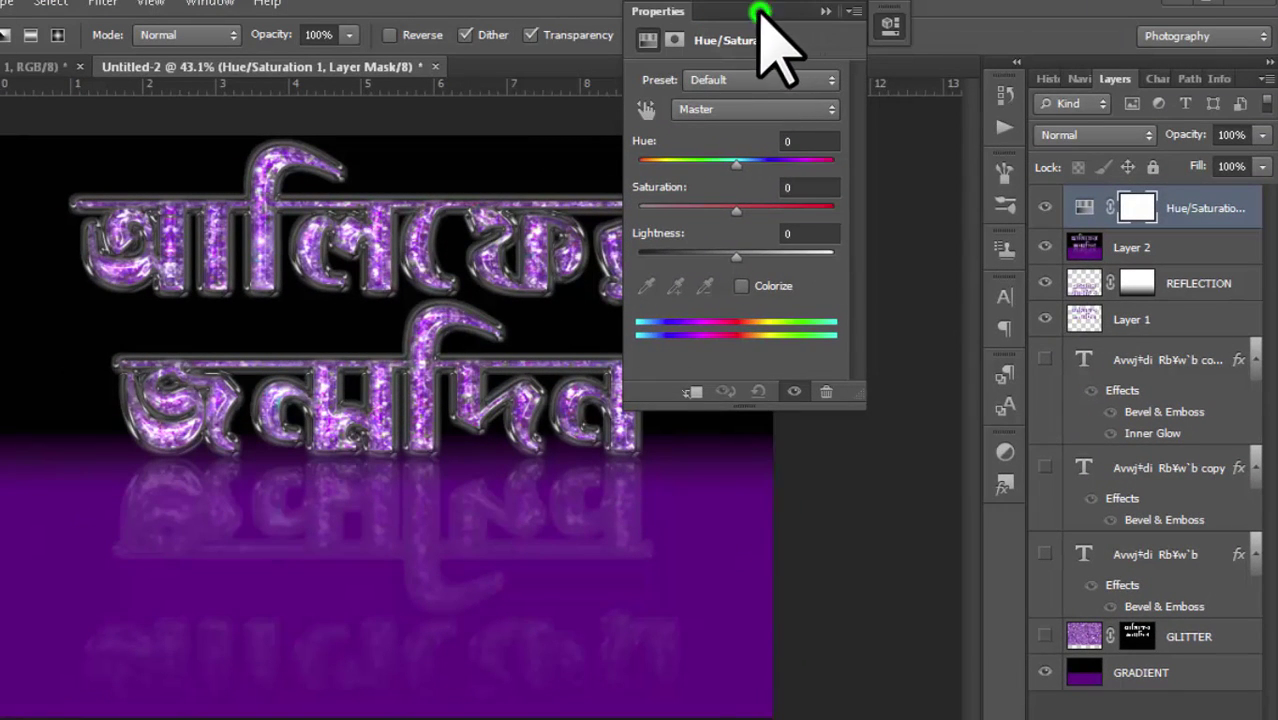
# - Try several Hue values, then set Hue to about -41 for blue-violet glitter text and reflection
pyautogui.moveTo(762, 8); pyautogui.dragTo(966, 10)
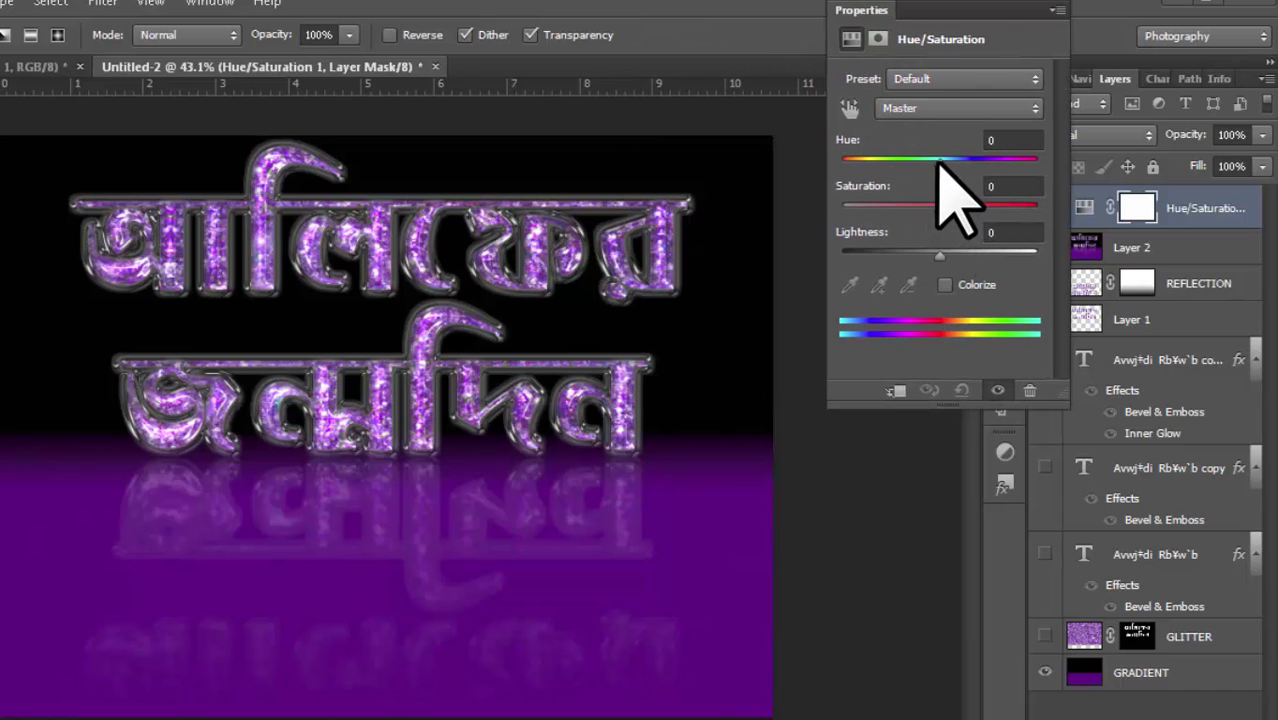
pyautogui.moveTo(938, 160); pyautogui.dragTo(894, 164)
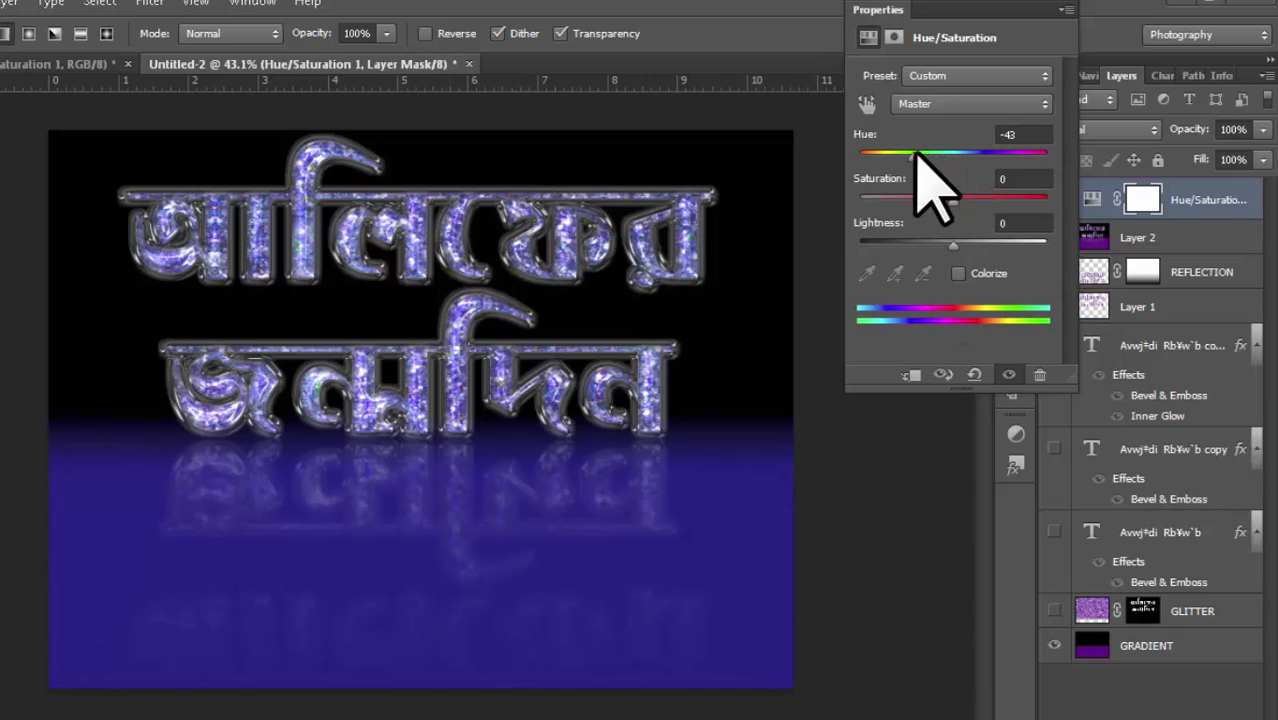
pyautogui.moveTo(911, 157); pyautogui.dragTo(888, 160)
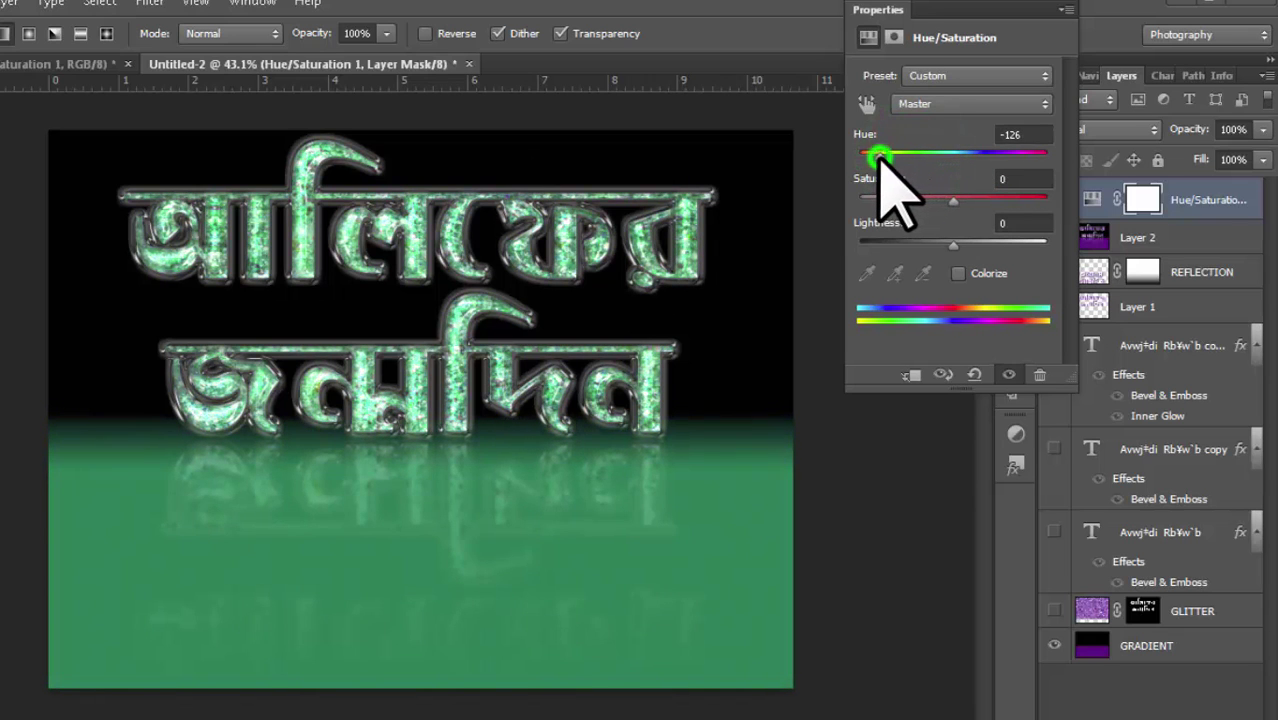
pyautogui.moveTo(879, 158); pyautogui.dragTo(863, 157)
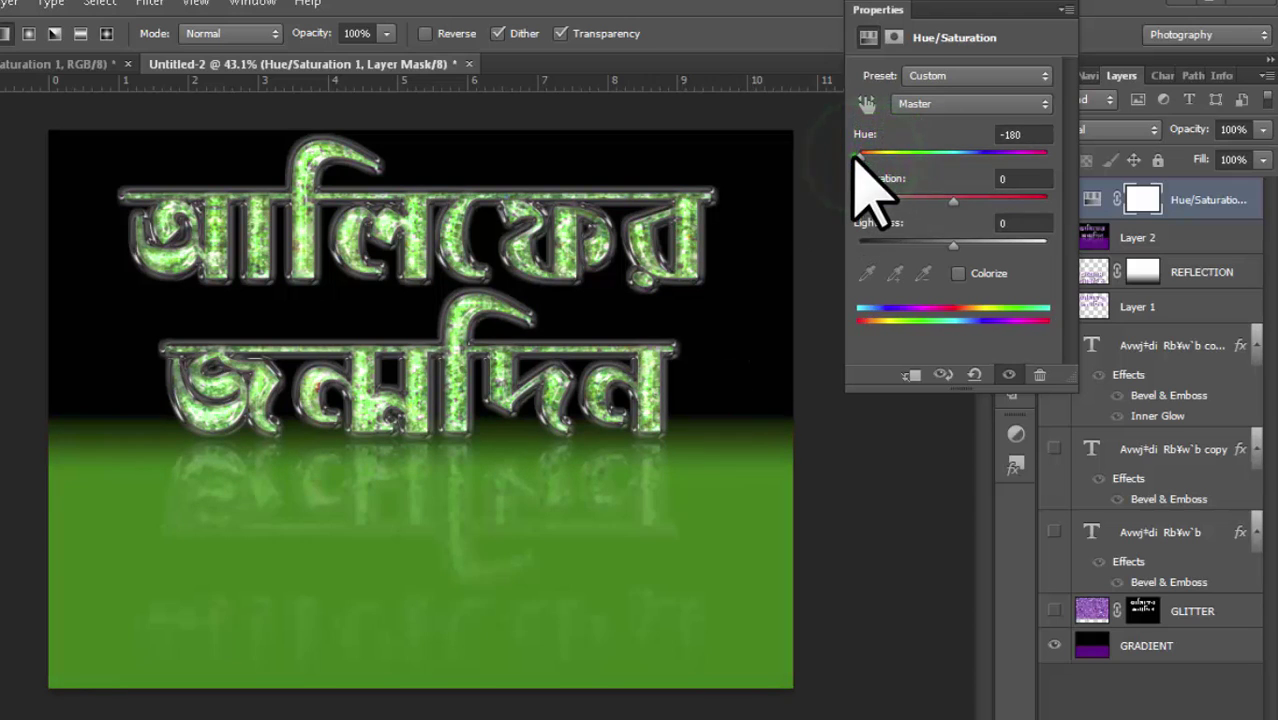
pyautogui.moveTo(866, 157); pyautogui.dragTo(1040, 158)
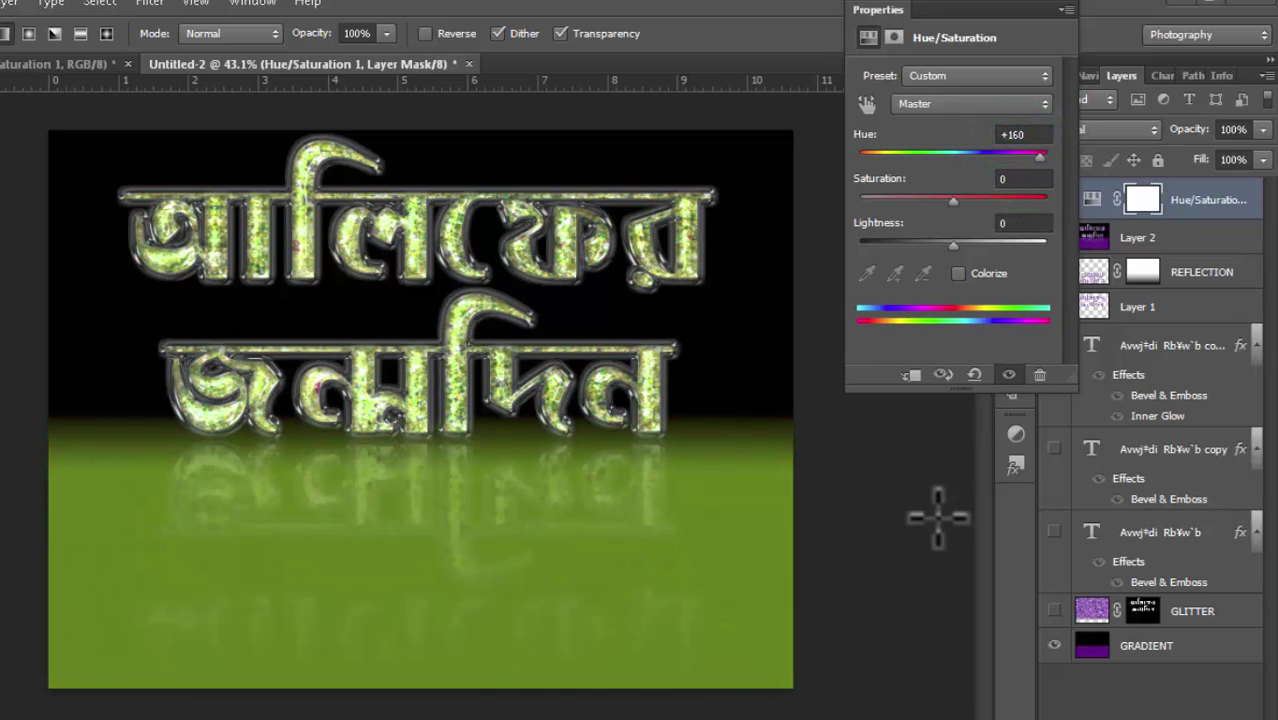
pyautogui.hotkey('ctrl', '+')
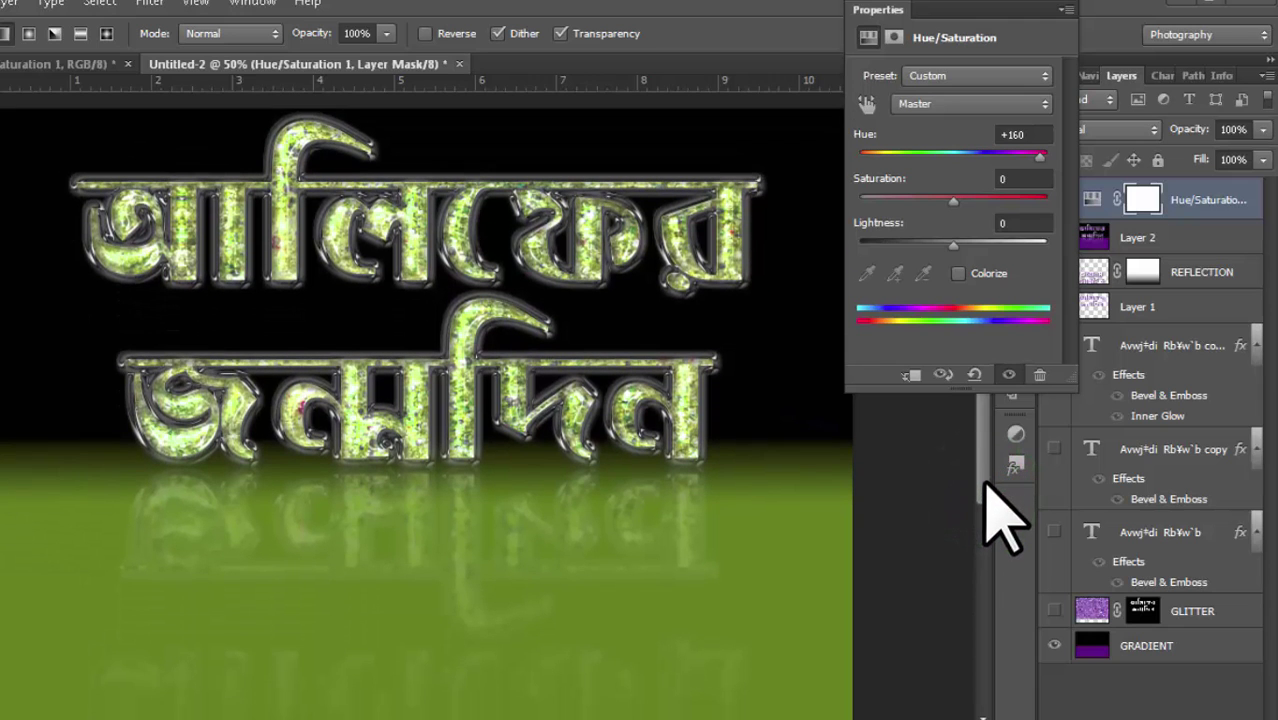
pyautogui.hotkey('ctrl', '+')
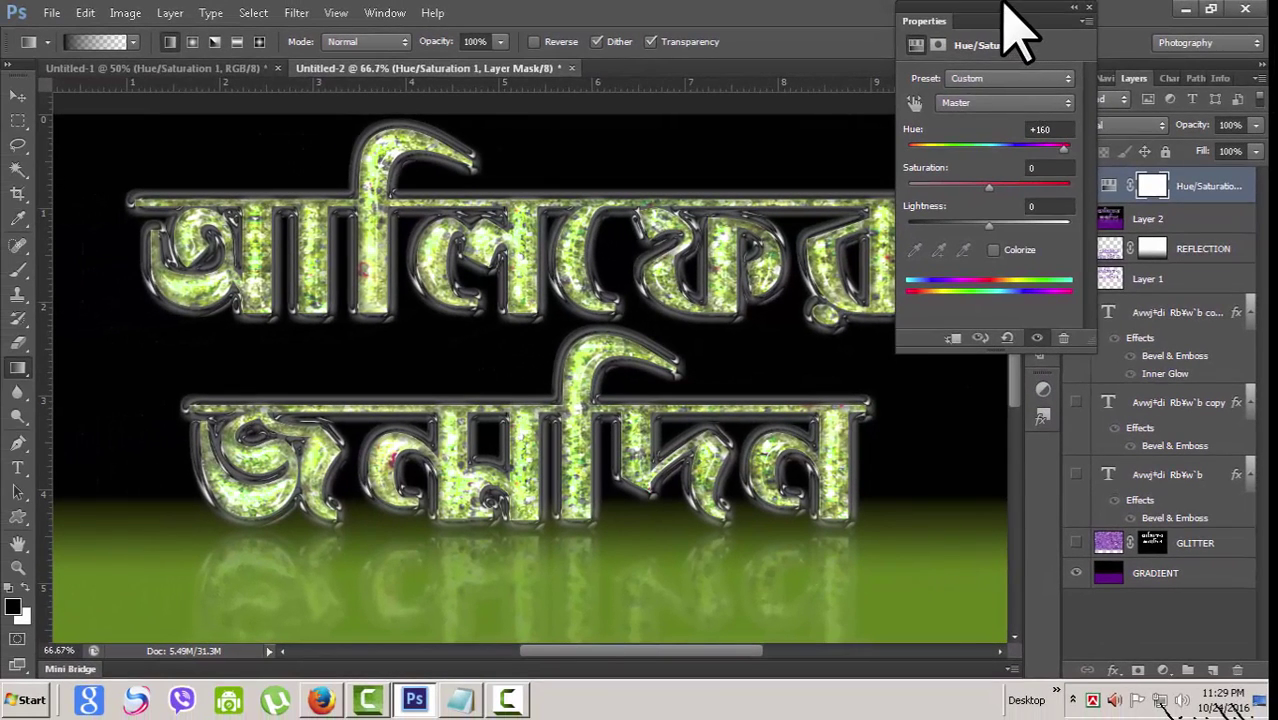
pyautogui.moveTo(1013, 40)
pyautogui.mouseDown()
pyautogui.moveTo(1093, 45)
pyautogui.moveTo(1086, 15)
pyautogui.mouseUp()
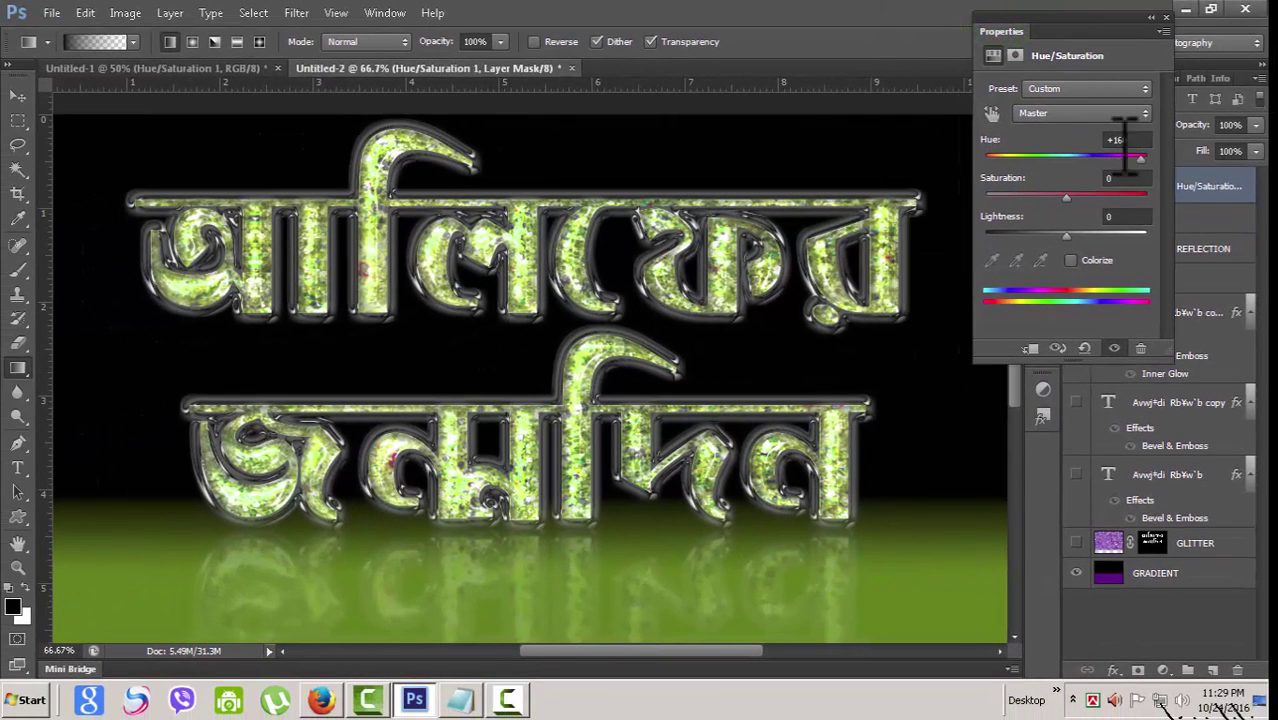
pyautogui.moveTo(1139, 160)
pyautogui.mouseDown()
pyautogui.moveTo(1077, 163)
pyautogui.moveTo(1070, 180)
pyautogui.moveTo(1034, 162)
pyautogui.mouseUp()
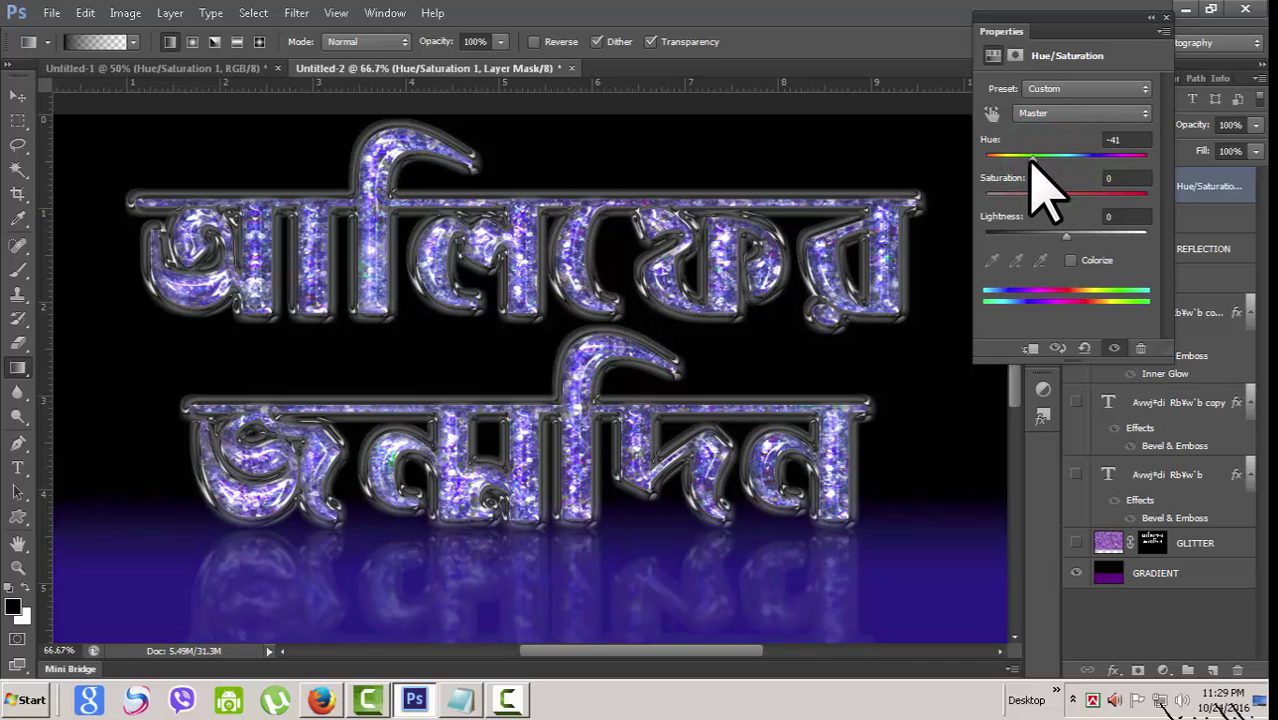